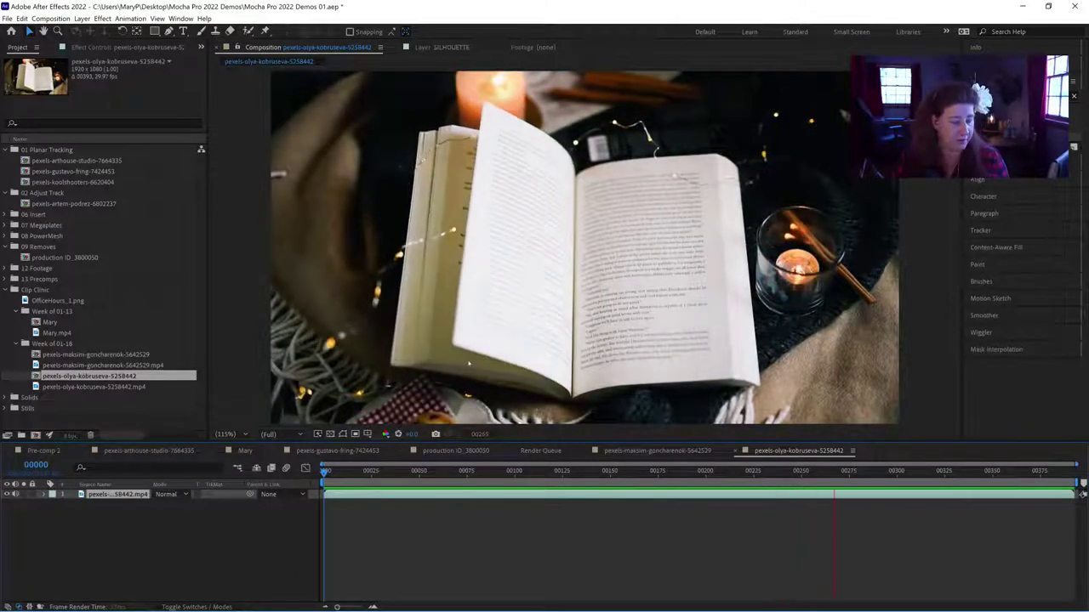
Review the page-turning book clip along the timeline and park the playhead at frame 148.
{"action": "left_click", "coordinate": [524, 473]}
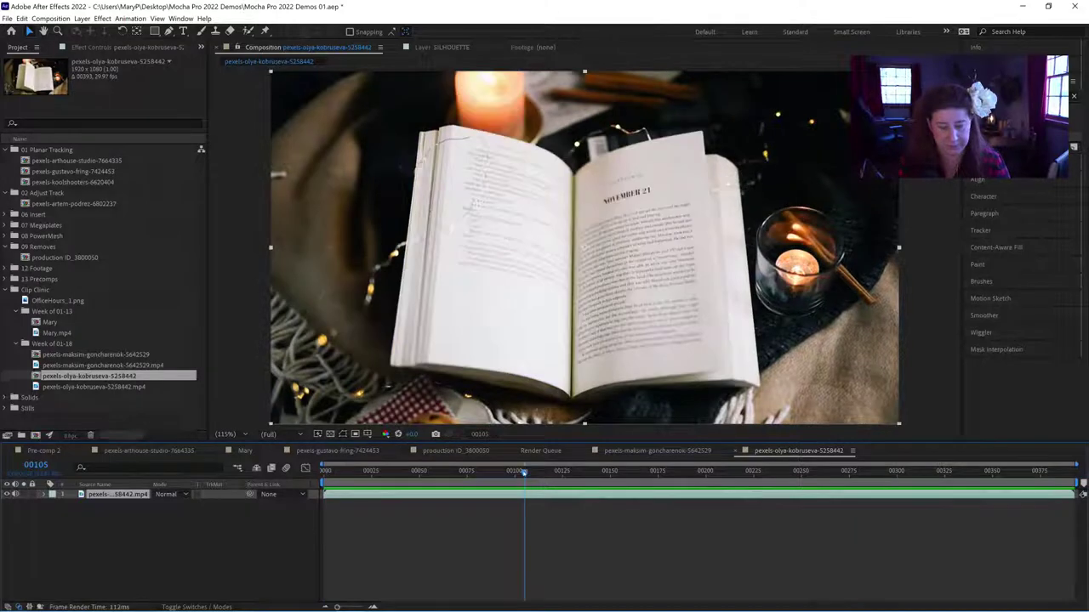
{"action": "key", "text": "Home"}
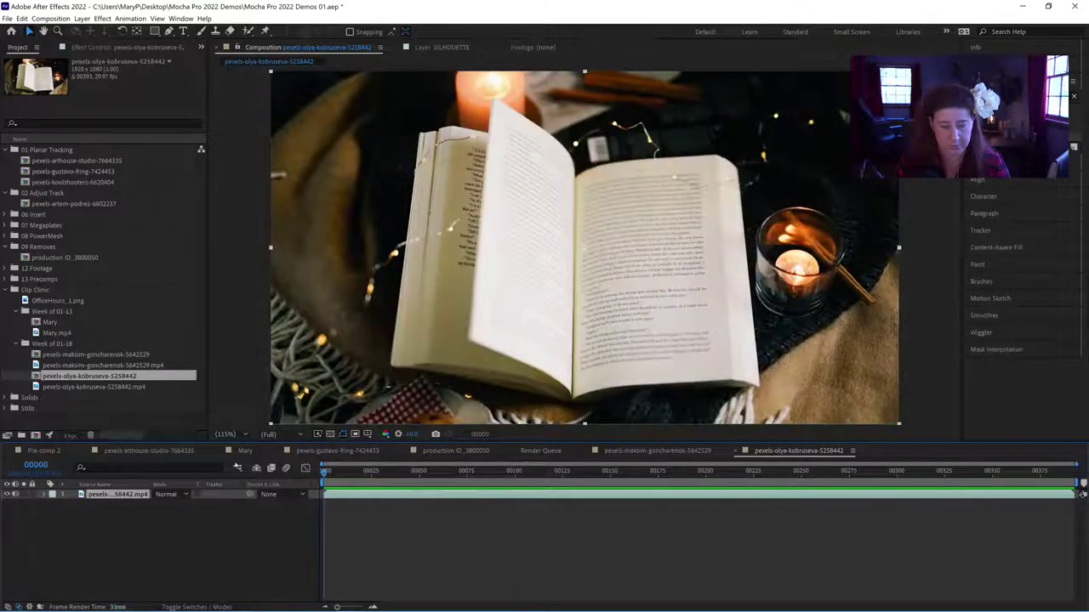
{"action": "left_click_drag", "start_coordinate": [344, 478], "coordinate": [606, 508]}
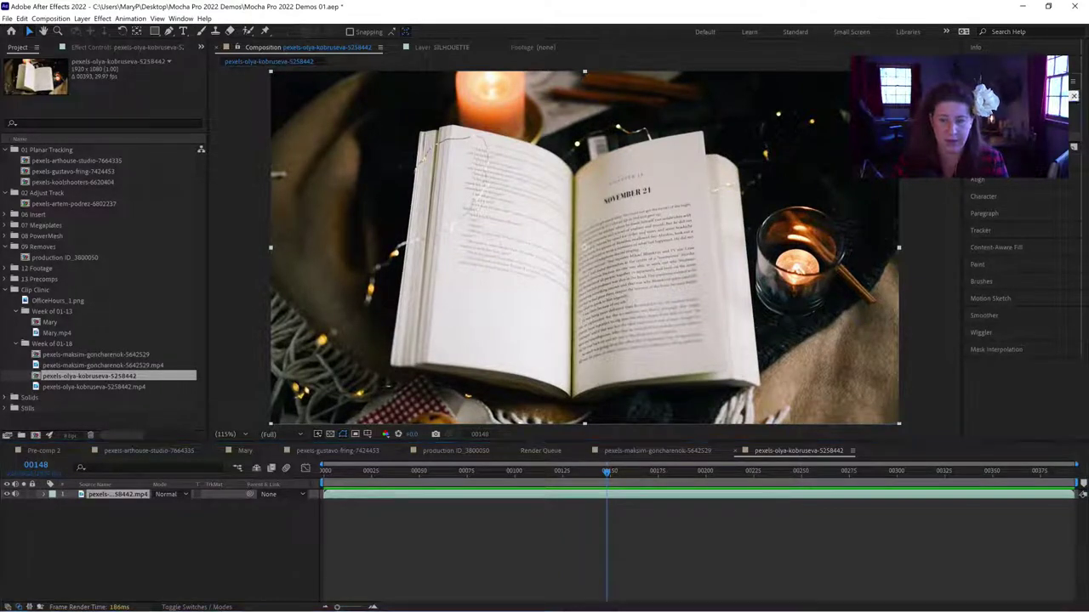
Search the effects for mocha and apply Mocha Pro to the book clip layer.
{"action": "type", "text": "mocha"}
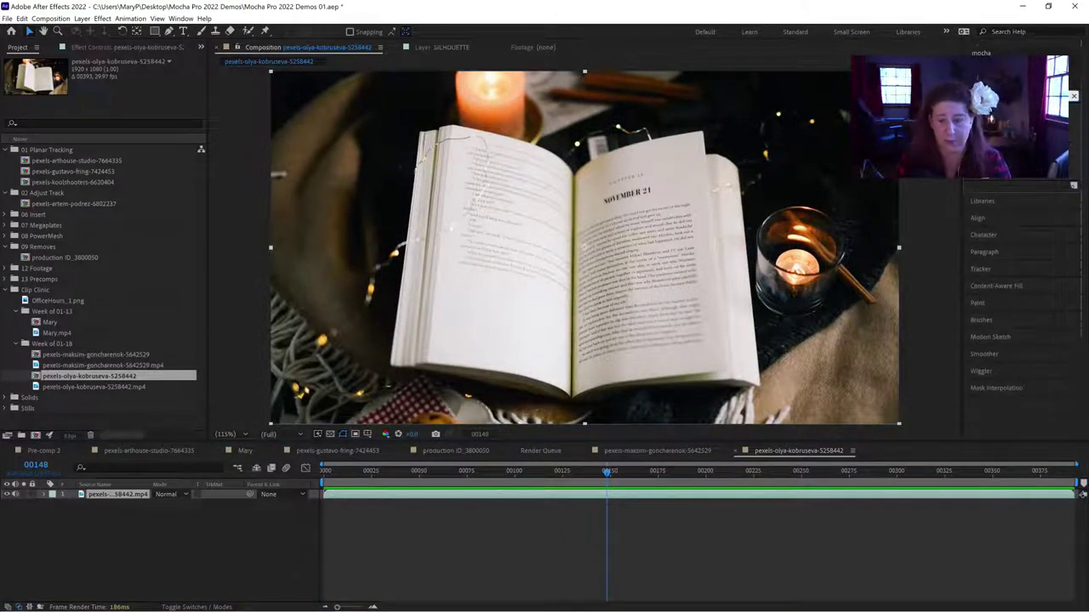
{"action": "left_click", "coordinate": [116, 513]}
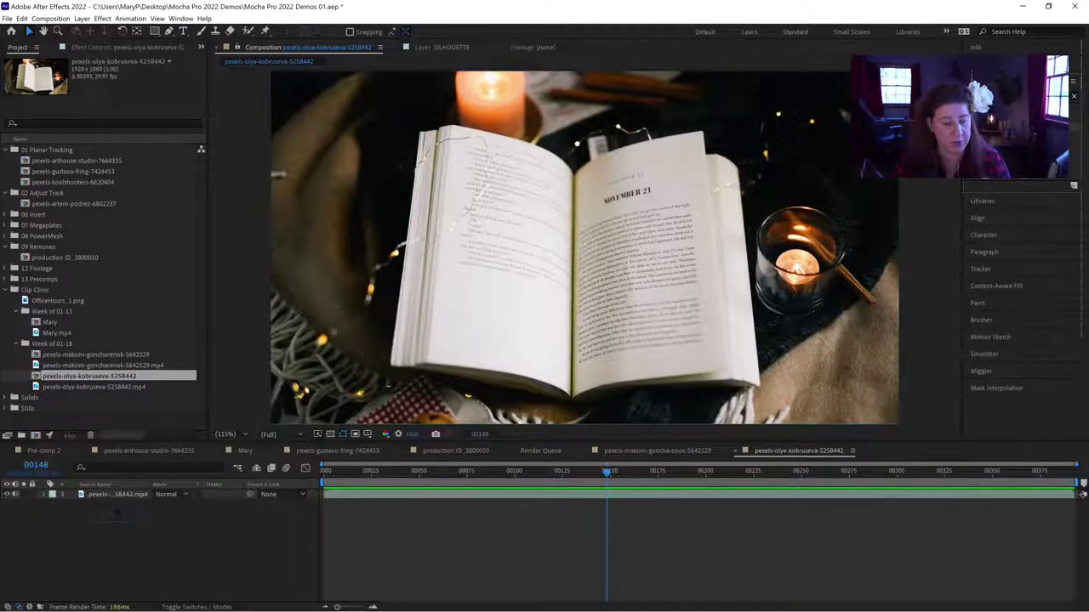
{"action": "left_click", "coordinate": [116, 494]}
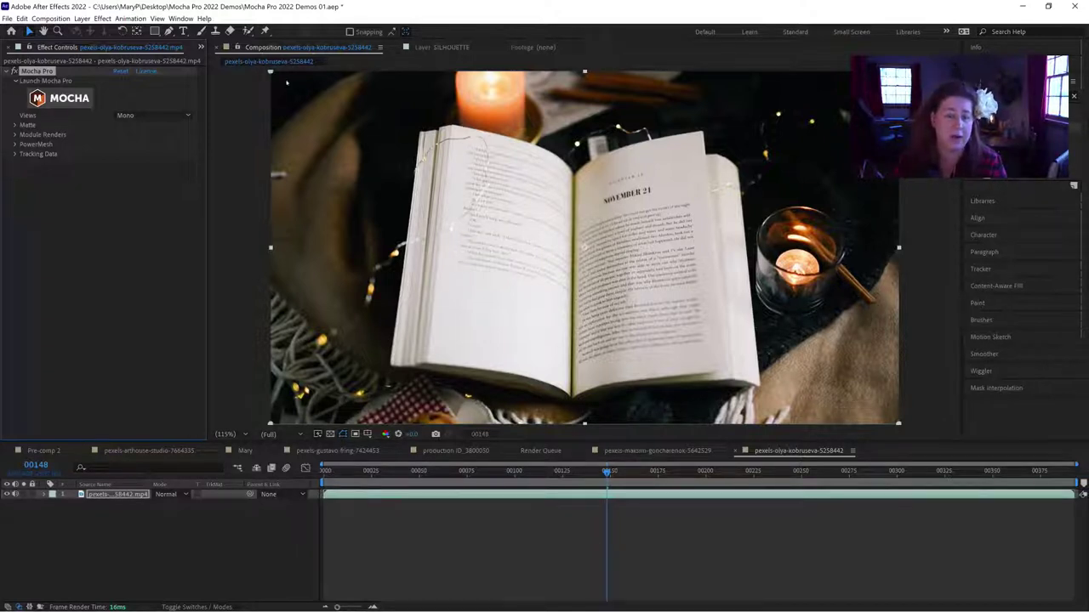
Launch the Mocha Pro plugin from the applied effect and dismiss its welcome window.
{"action": "left_click", "coordinate": [62, 97]}
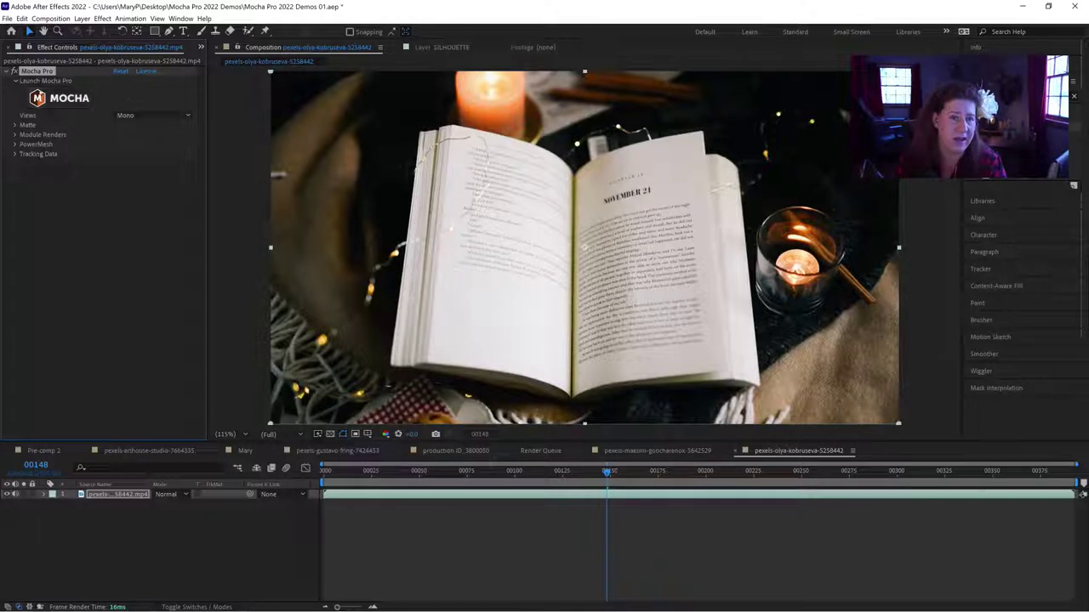
{"action": "left_click", "coordinate": [57, 101]}
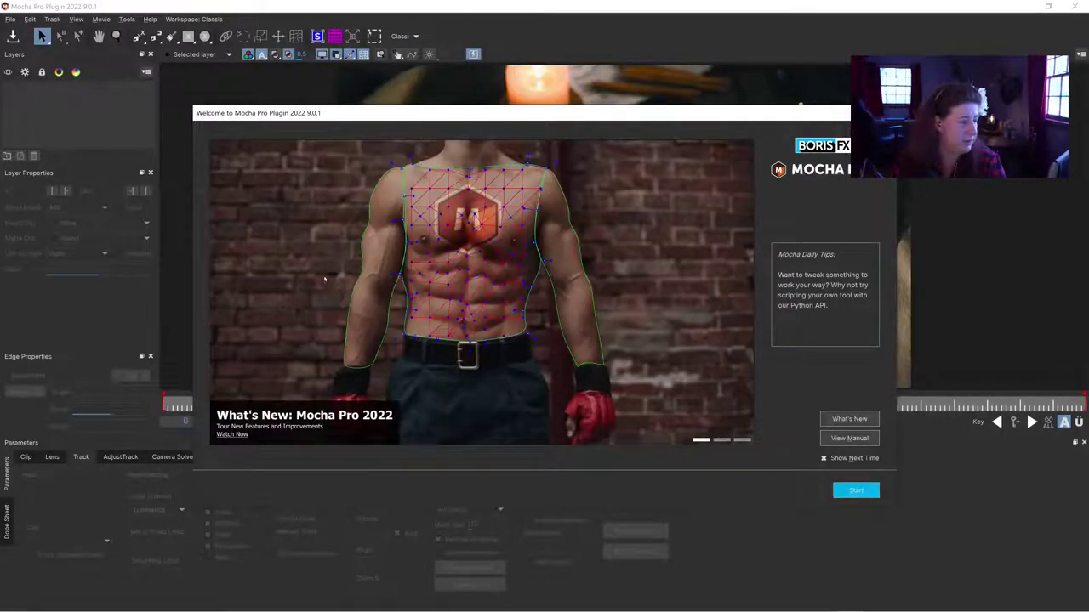
{"action": "left_click", "coordinate": [859, 492]}
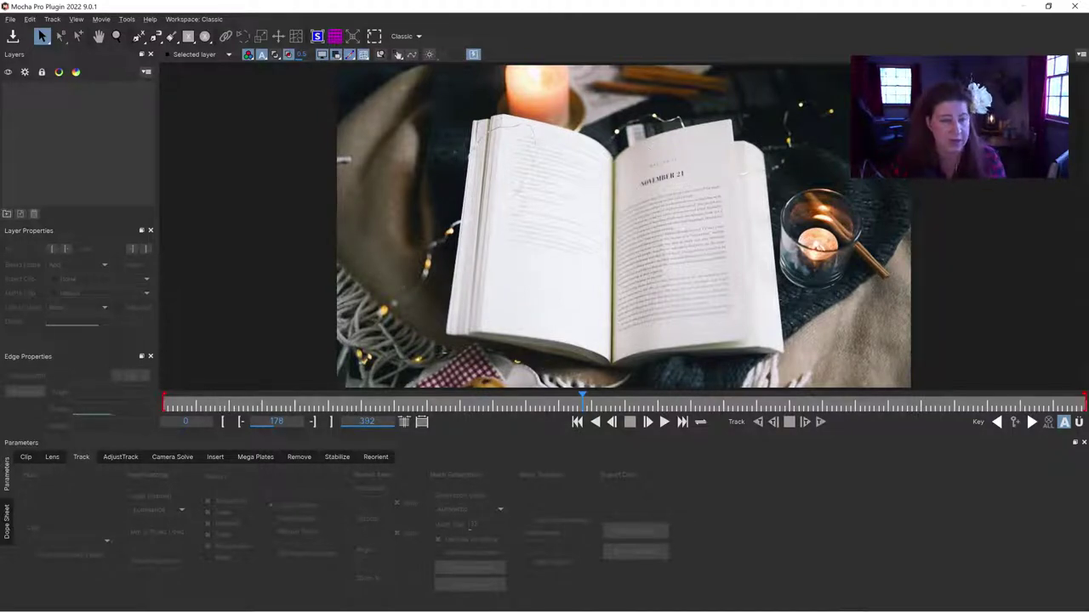
Draw a four-point X-spline around the "NOVEMBER 21" page of the book at frame 178.
{"action": "left_click", "coordinate": [138, 36]}
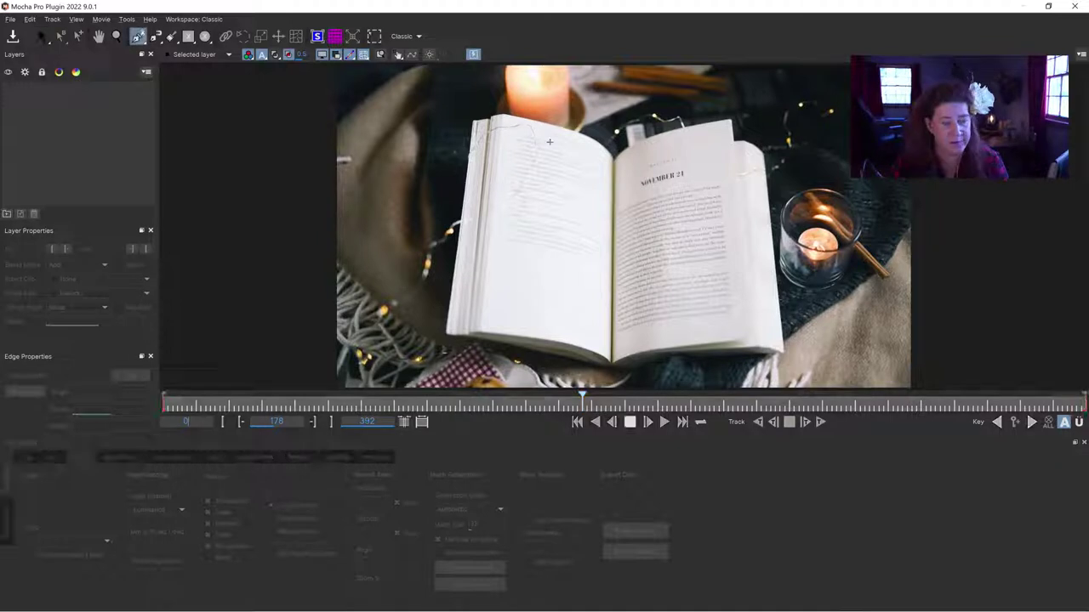
{"action": "left_click", "coordinate": [640, 134]}
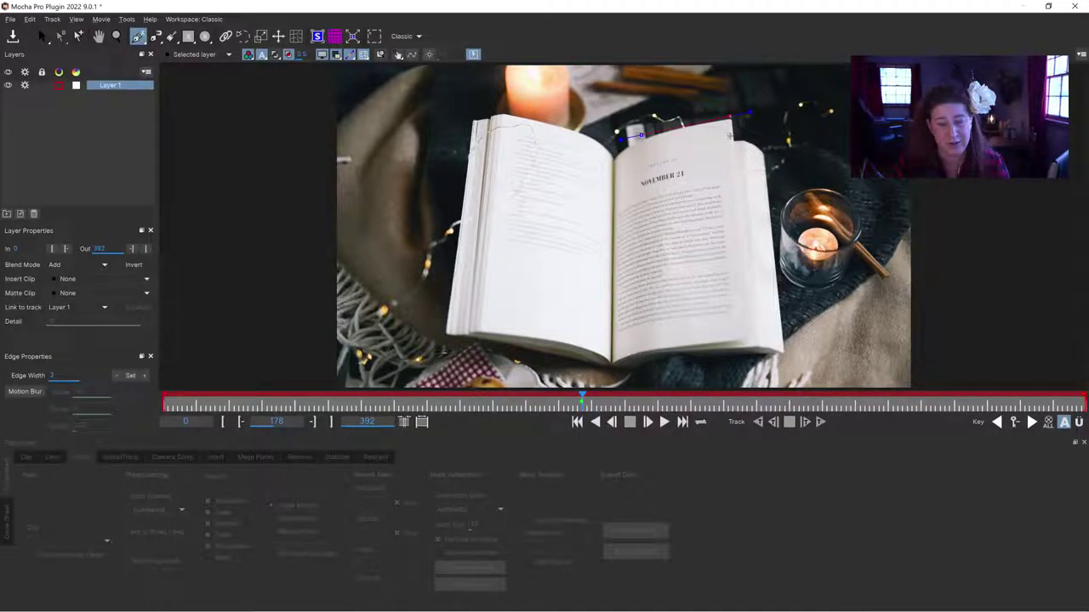
{"action": "left_click", "coordinate": [753, 340]}
{"action": "left_click", "coordinate": [645, 349]}
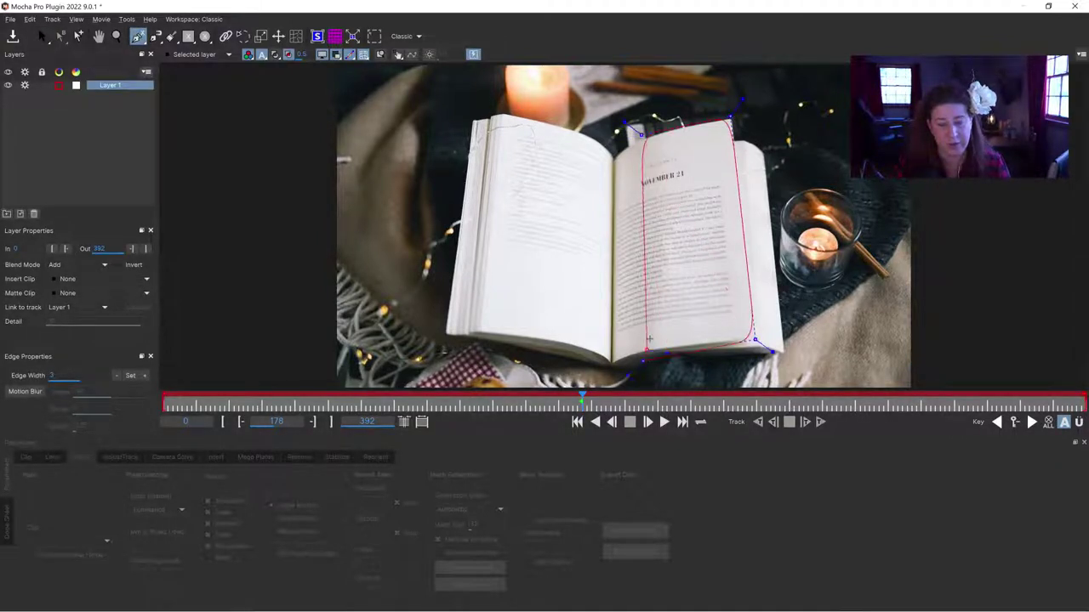
{"action": "right_click", "coordinate": [648, 339]}
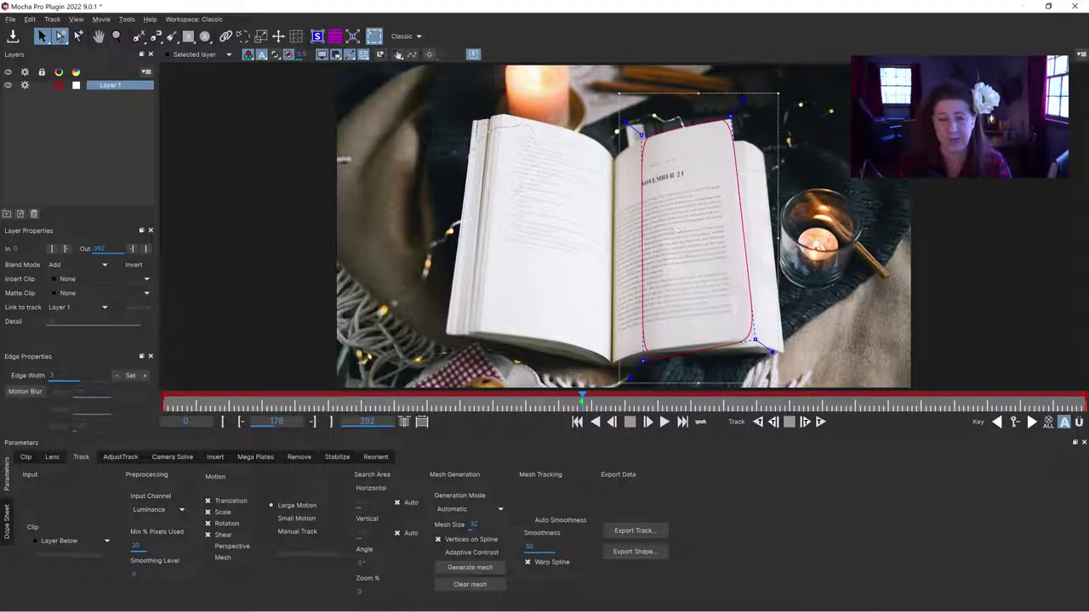
Adjust the spline's corner points to fit the page's edges and include Perspective in the tracked motion.
{"action": "left_click_drag", "start_coordinate": [642, 135], "coordinate": [631, 137]}
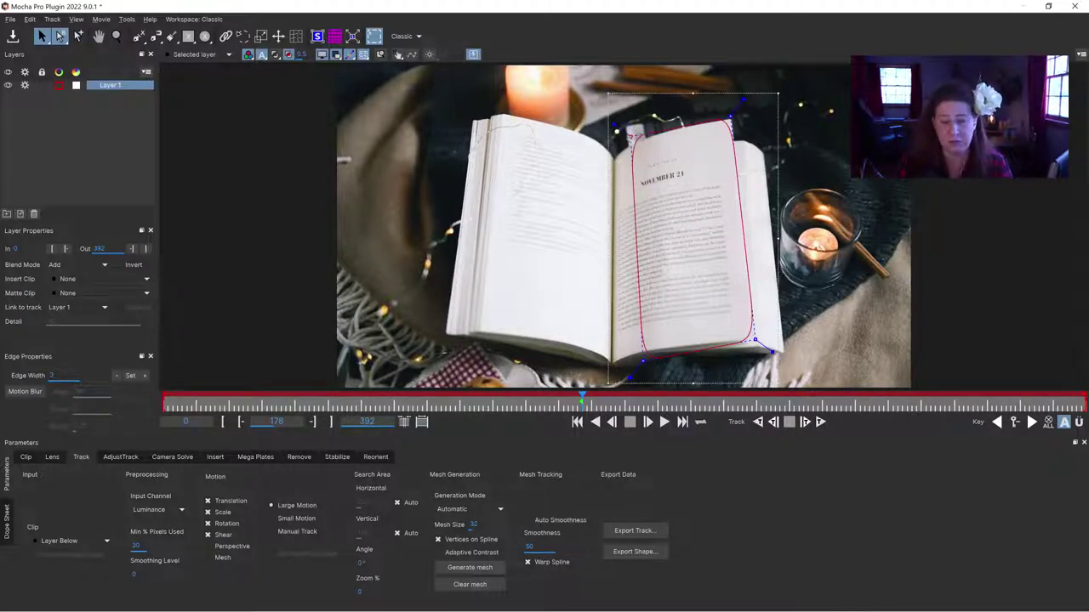
{"action": "left_click_drag", "start_coordinate": [743, 99], "coordinate": [734, 116]}
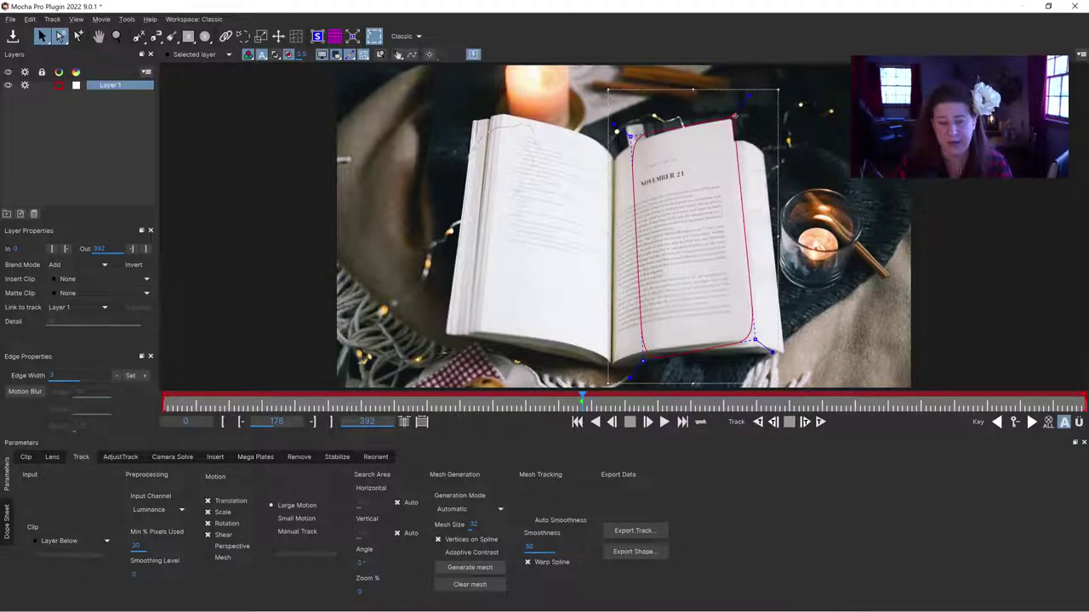
{"action": "left_click_drag", "start_coordinate": [771, 352], "coordinate": [760, 341]}
{"action": "left_click_drag", "start_coordinate": [631, 378], "coordinate": [643, 353]}
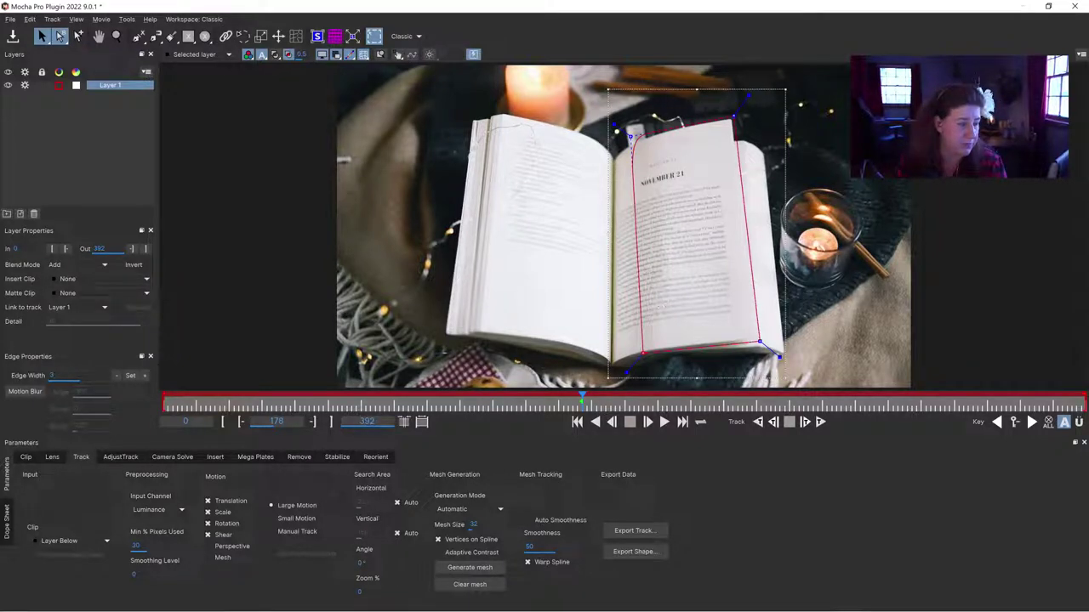
{"action": "left_click", "coordinate": [215, 547]}
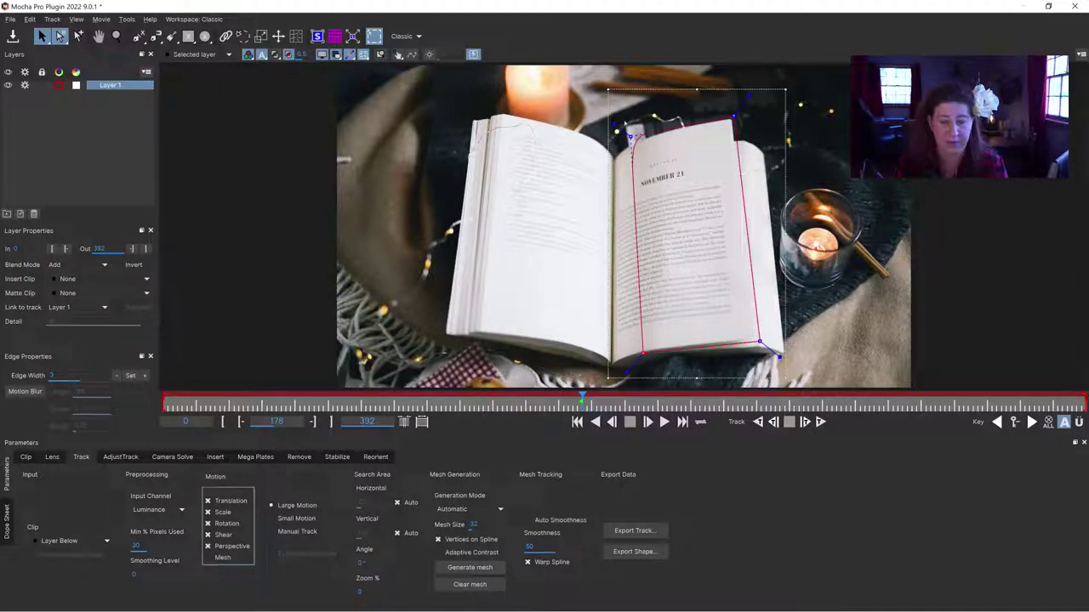
{"action": "left_click_drag", "start_coordinate": [614, 124], "coordinate": [611, 121]}
Show the planar surface and align its four corners with the corners of the page.
{"action": "left_click", "coordinate": [317, 36]}
{"action": "mouse_move", "coordinate": [655, 147]}
{"action": "left_mouse_down"}
{"action": "mouse_move", "coordinate": [634, 151]}
{"action": "mouse_move", "coordinate": [638, 143]}
{"action": "left_mouse_up"}
{"action": "left_click_drag", "start_coordinate": [740, 145], "coordinate": [732, 119]}
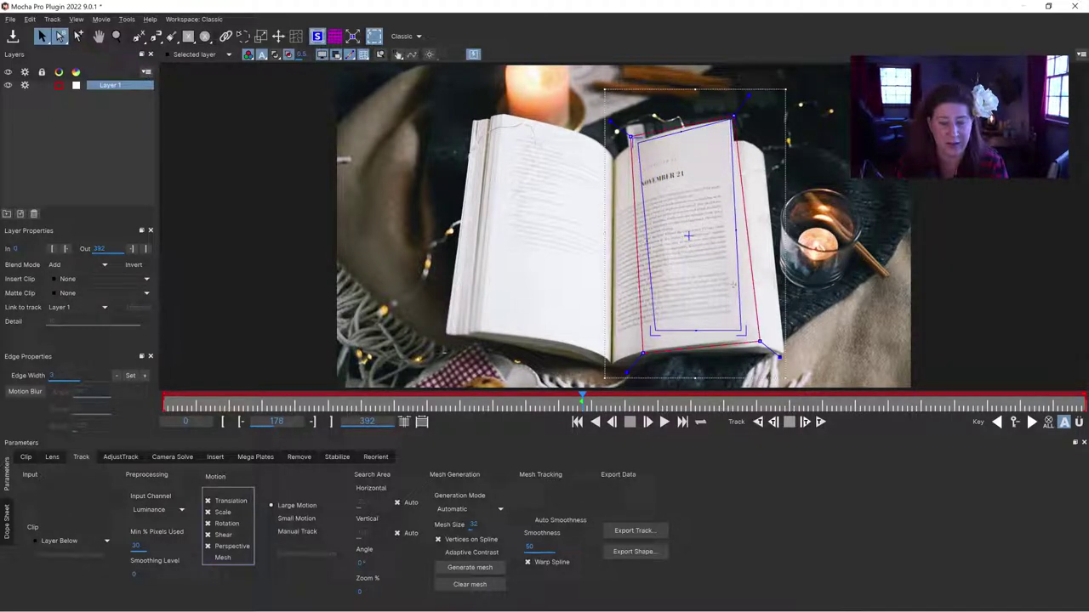
{"action": "left_click_drag", "start_coordinate": [740, 330], "coordinate": [754, 339]}
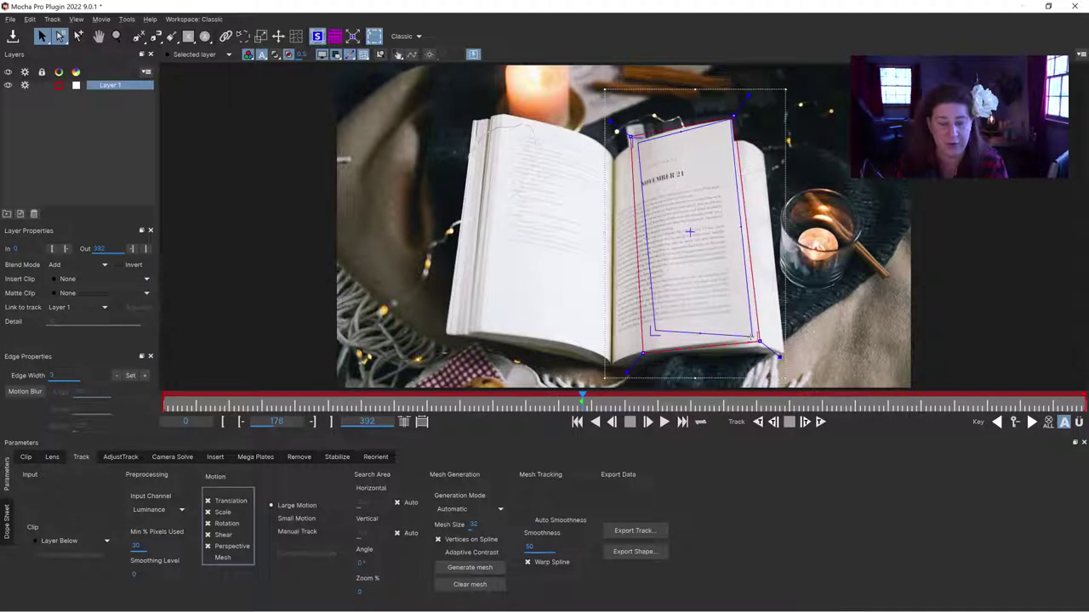
{"action": "left_click_drag", "start_coordinate": [655, 332], "coordinate": [644, 352]}
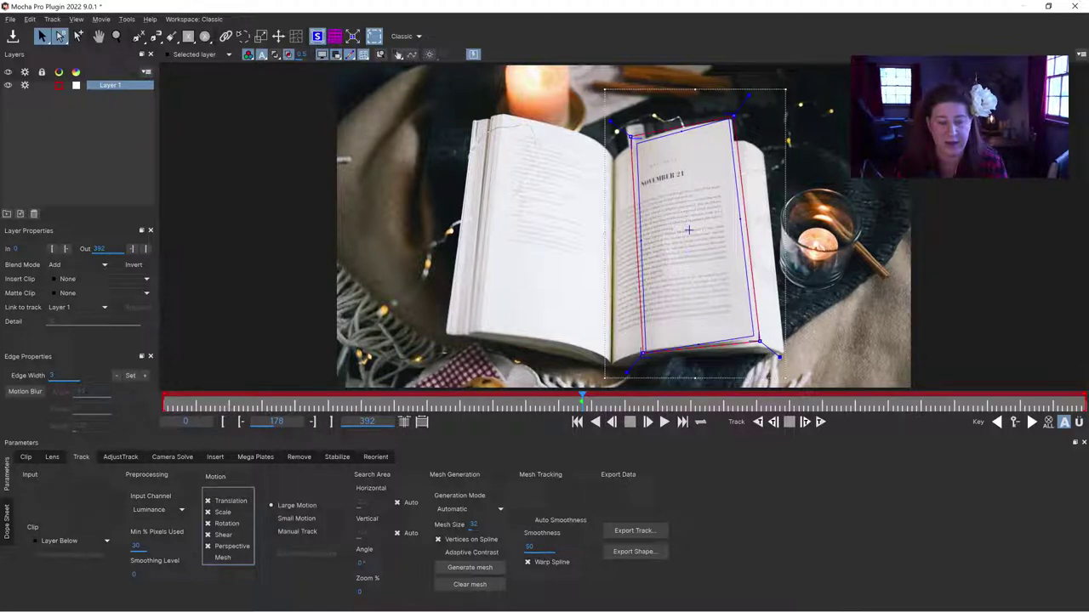
{"action": "left_click_drag", "start_coordinate": [645, 352], "coordinate": [644, 354]}
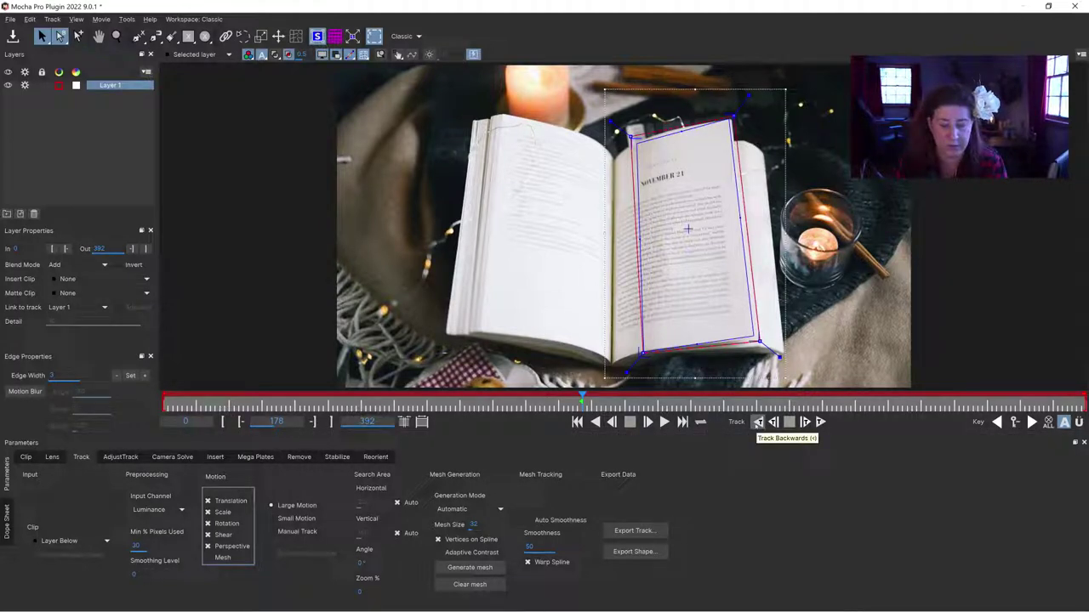
Track the page backwards from frame 178, and go back to frame 46 where the track still fits.
{"action": "left_click", "coordinate": [757, 422]}
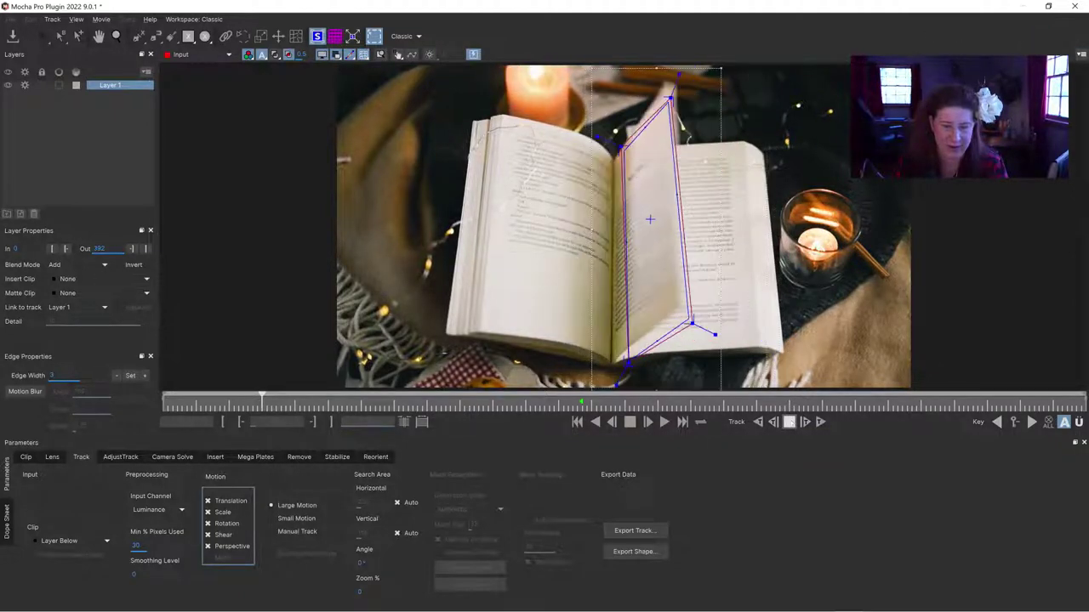
{"action": "left_click_drag", "start_coordinate": [257, 401], "coordinate": [270, 397]}
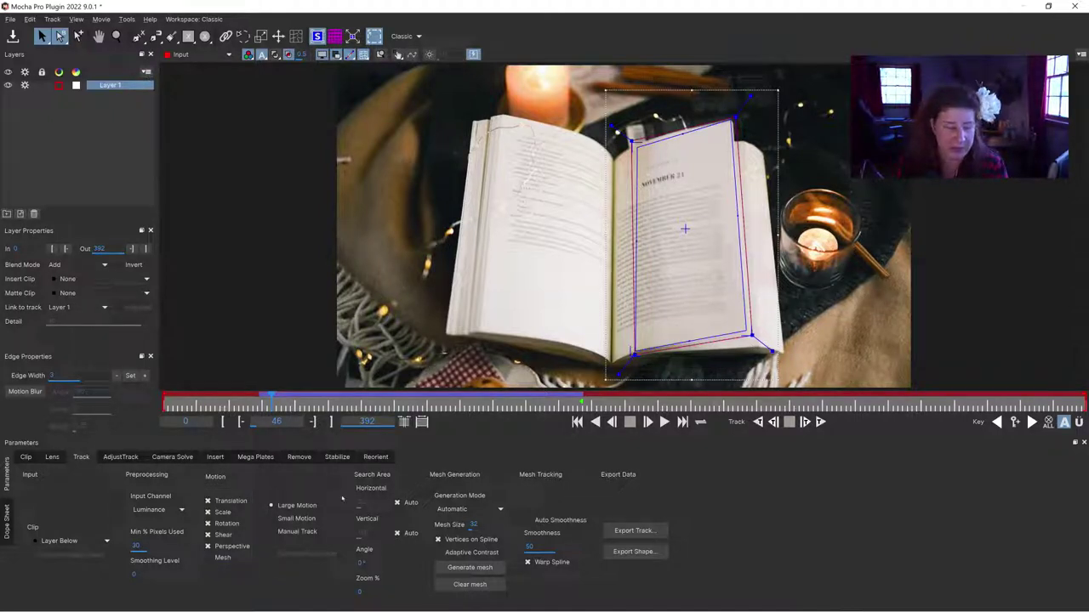
Switch the layer to Manual Track and delete its keyframes before frame 46.
{"action": "left_click", "coordinate": [277, 531]}
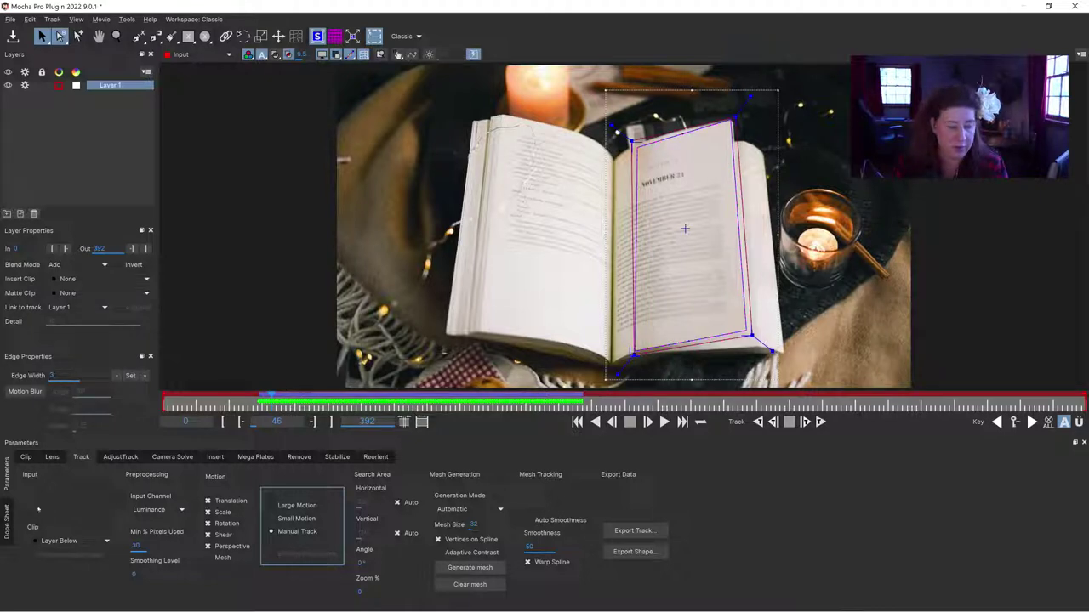
{"action": "left_click", "coordinate": [7, 519]}
{"action": "left_click_drag", "start_coordinate": [763, 473], "coordinate": [846, 502]}
{"action": "key", "text": "Delete"}
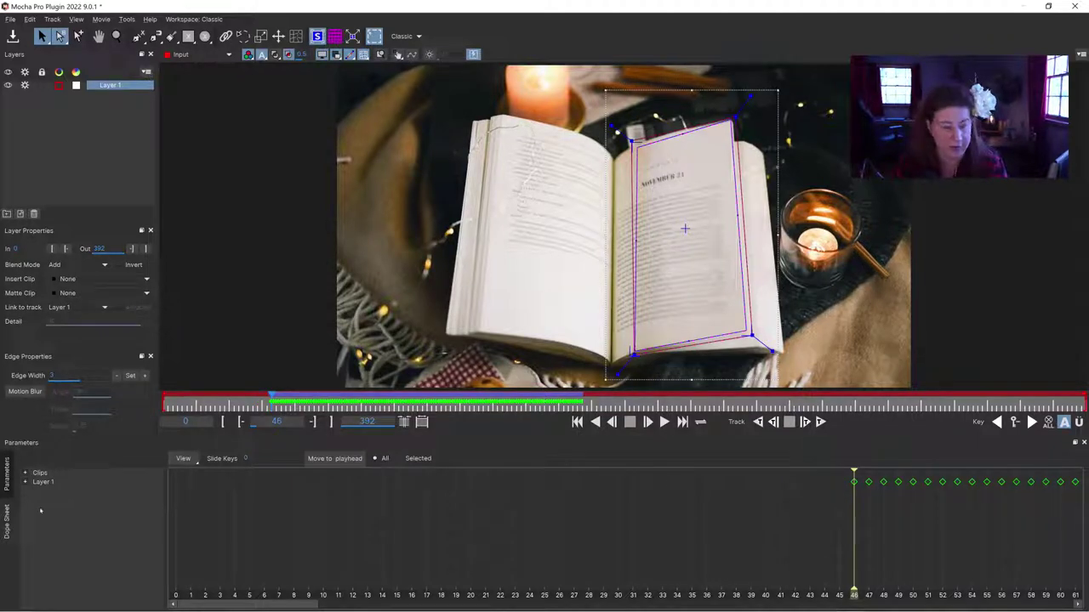
{"action": "left_click", "coordinate": [9, 476]}
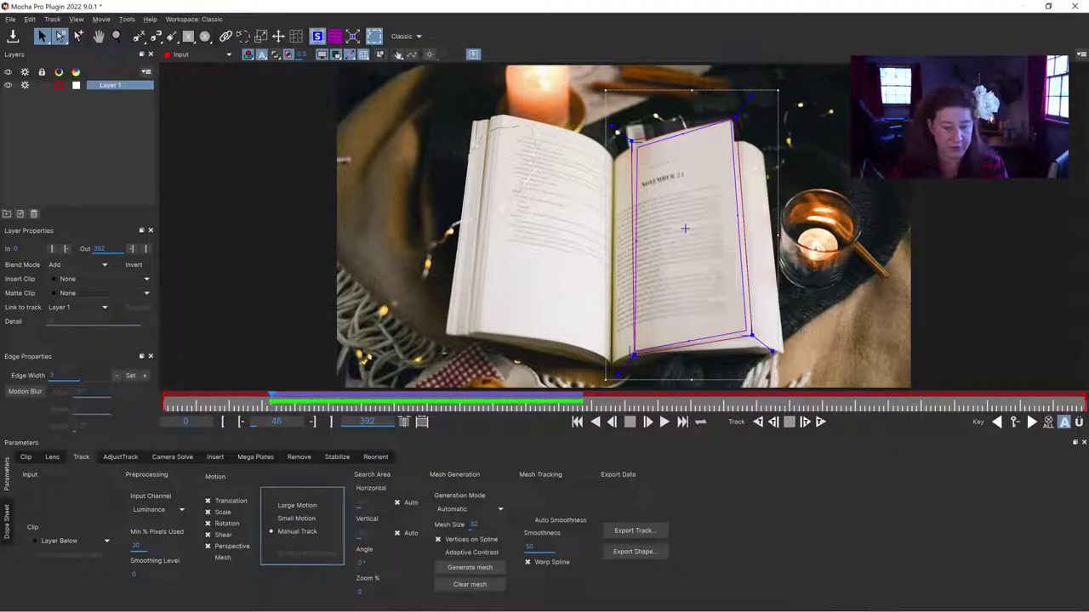
Step back to frame 44 and manually fit the surface's four corners to the turning page.
{"action": "key", "text": "comma"}
{"action": "key", "text": "comma"}
{"action": "key", "text": "period"}
{"action": "key", "text": "period"}
{"action": "key", "text": "period"}
{"action": "key", "text": "period"}
{"action": "key", "text": "period"}
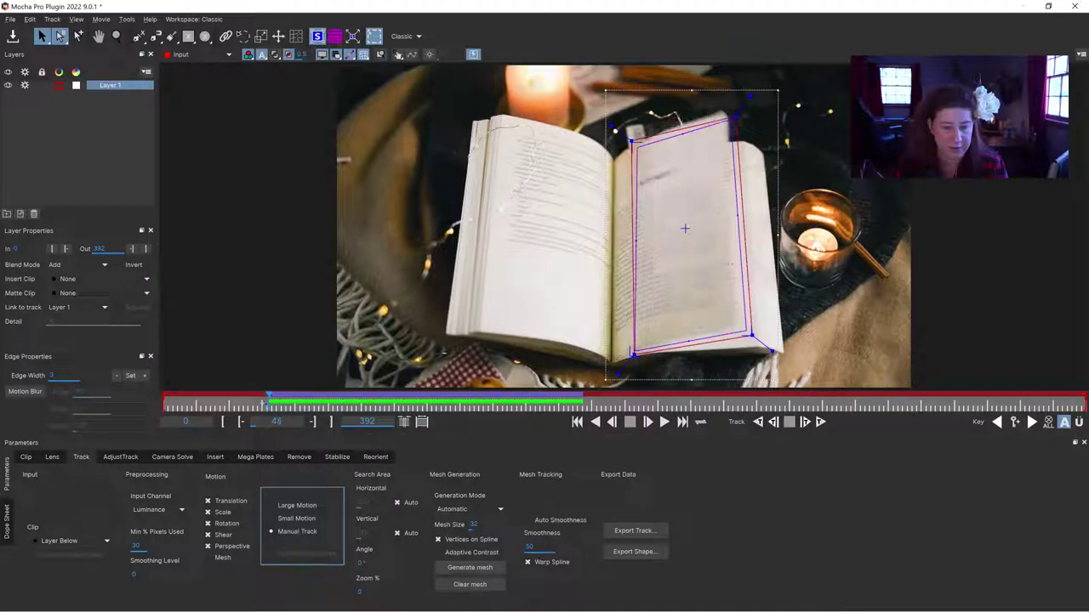
{"action": "key", "text": "comma"}
{"action": "key", "text": "comma"}
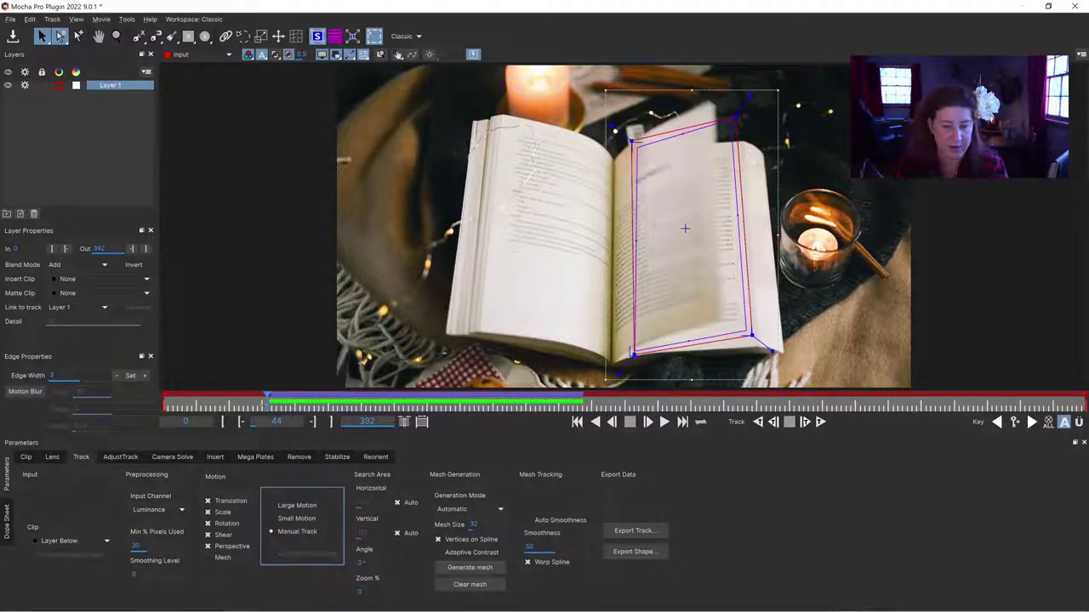
{"action": "left_click_drag", "start_coordinate": [637, 147], "coordinate": [631, 139]}
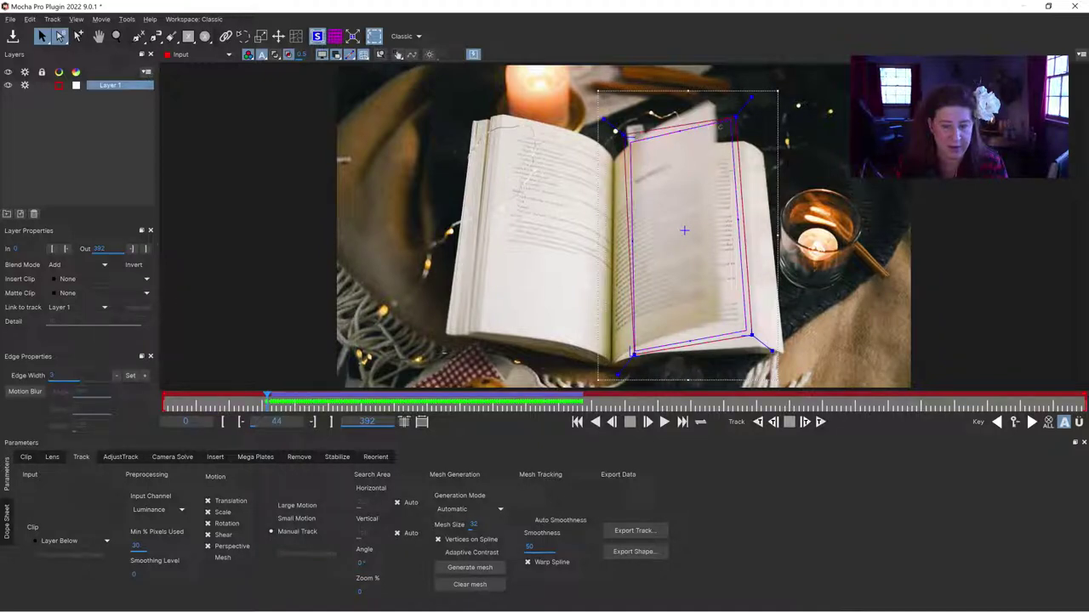
{"action": "left_click_drag", "start_coordinate": [732, 121], "coordinate": [724, 73]}
{"action": "left_click_drag", "start_coordinate": [634, 355], "coordinate": [630, 350]}
{"action": "left_click_drag", "start_coordinate": [750, 335], "coordinate": [720, 322]}
{"action": "left_click_drag", "start_coordinate": [774, 352], "coordinate": [747, 341]}
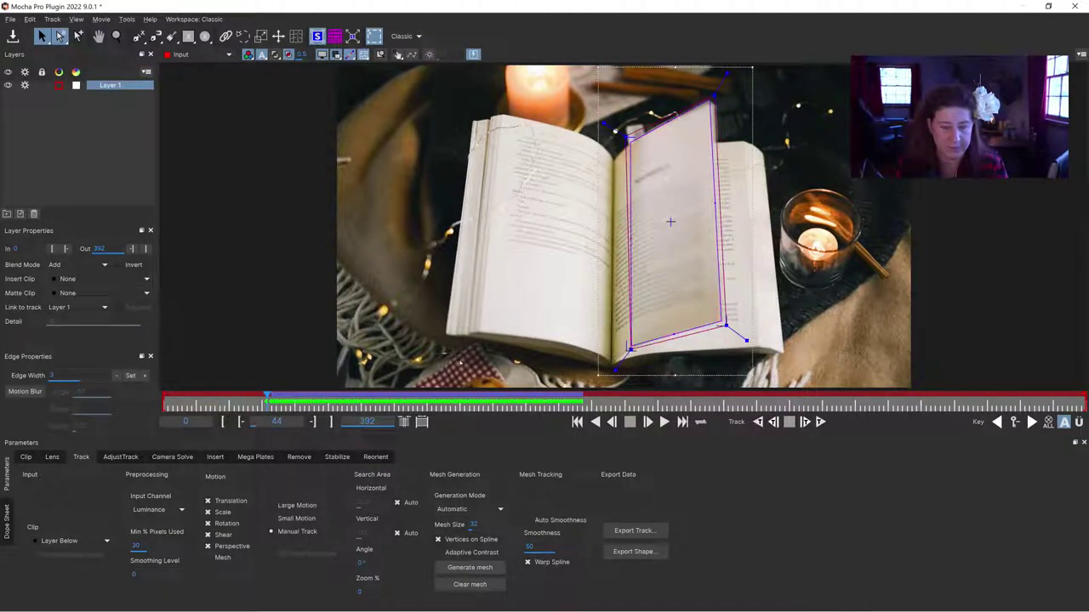
Step back to frame 41 and manually fit the surface's four corners to the raised page.
{"action": "key", "text": "Right"}
{"action": "key", "text": "Left"}
{"action": "key", "text": "Left"}
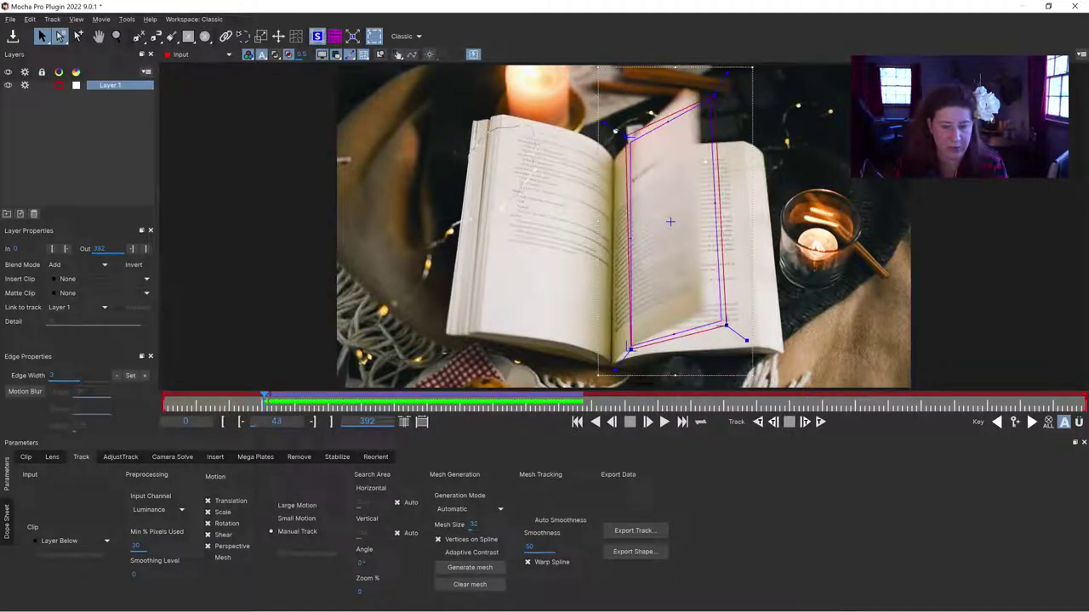
{"action": "key", "text": "comma"}
{"action": "key", "text": "comma"}
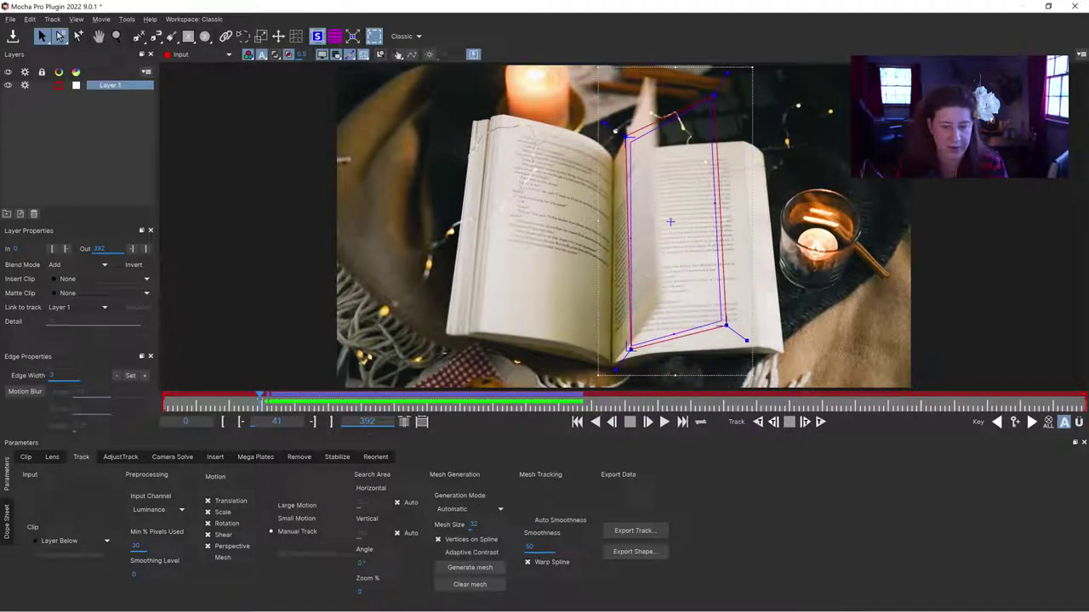
{"action": "left_click_drag", "start_coordinate": [626, 137], "coordinate": [620, 133]}
{"action": "left_click_drag", "start_coordinate": [631, 348], "coordinate": [627, 345]}
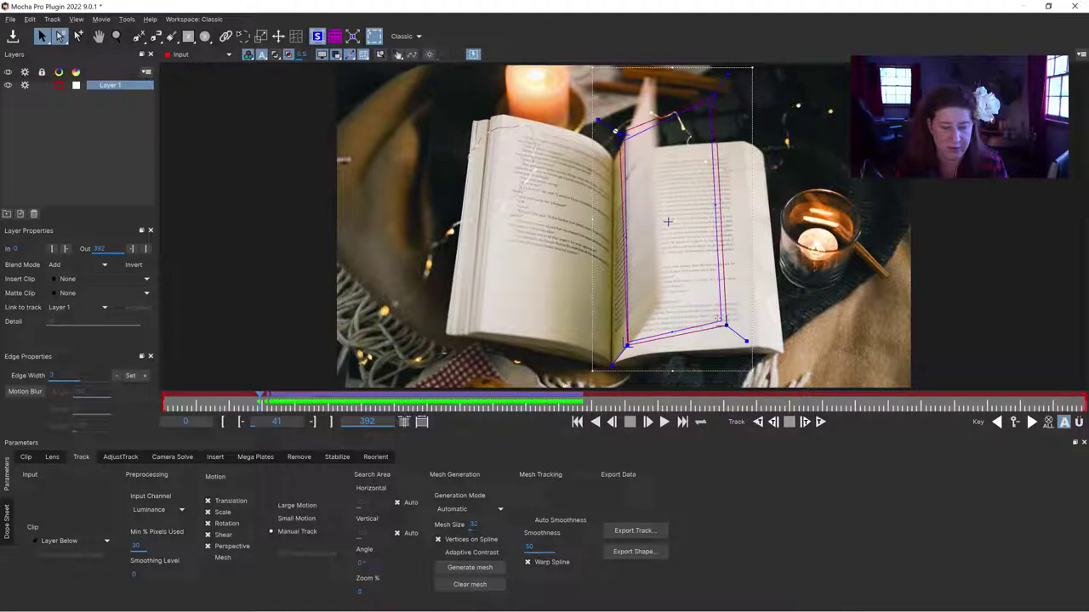
{"action": "left_click_drag", "start_coordinate": [705, 96], "coordinate": [648, 73]}
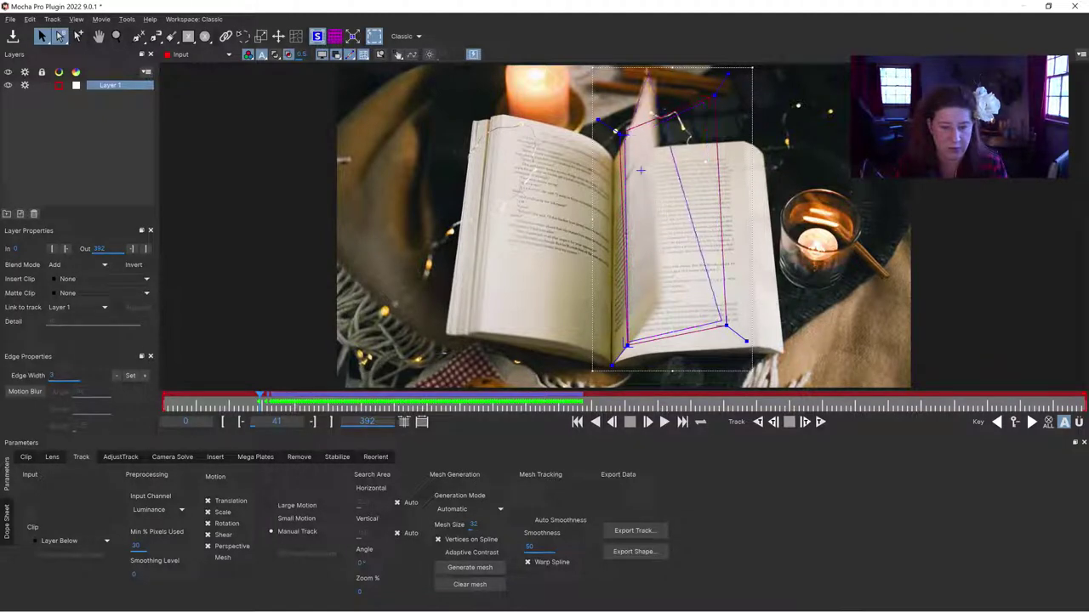
{"action": "left_click_drag", "start_coordinate": [726, 325], "coordinate": [663, 303]}
{"action": "left_click_drag", "start_coordinate": [740, 343], "coordinate": [662, 305]}
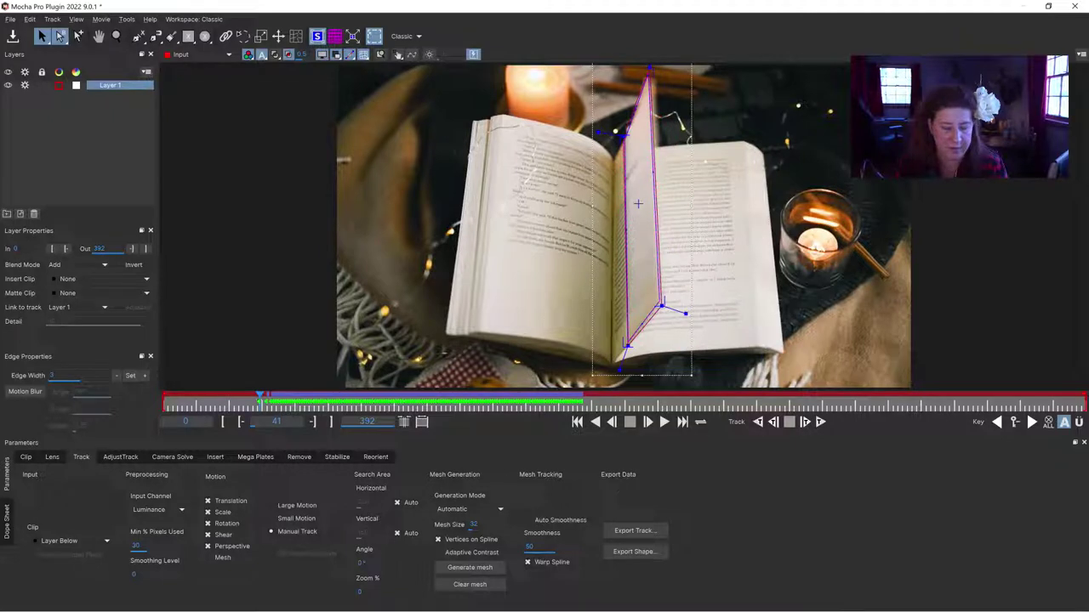
Advance to frame 42 and manually fit the surface's four corners to the turning page.
{"action": "key", "text": "Right"}
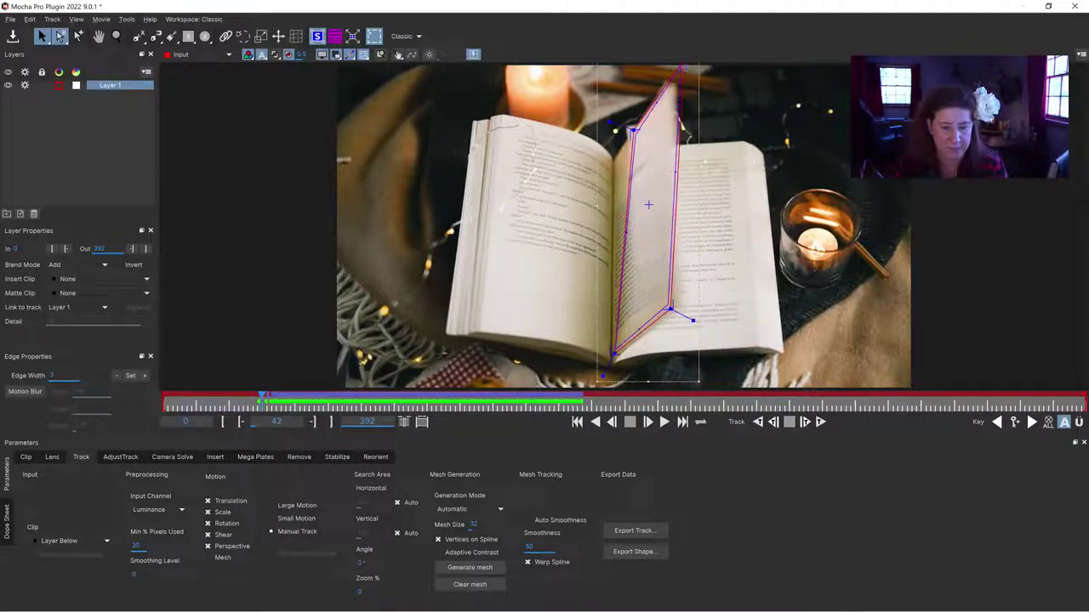
{"action": "left_click_drag", "start_coordinate": [680, 67], "coordinate": [670, 73]}
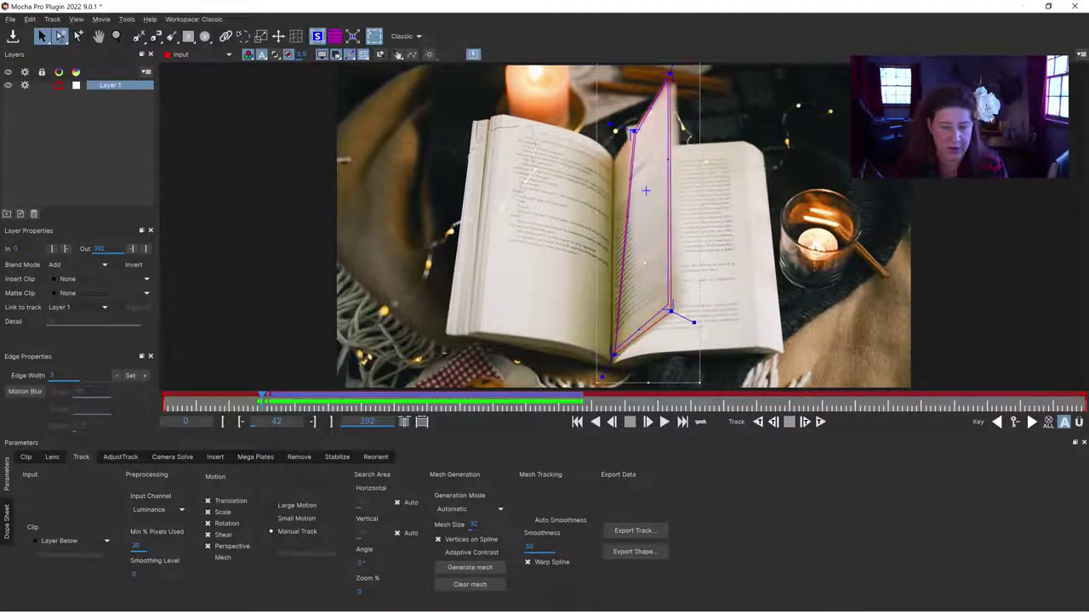
{"action": "left_click_drag", "start_coordinate": [668, 307], "coordinate": [678, 313]}
{"action": "left_click_drag", "start_coordinate": [615, 348], "coordinate": [621, 355]}
{"action": "left_click_drag", "start_coordinate": [635, 132], "coordinate": [628, 131]}
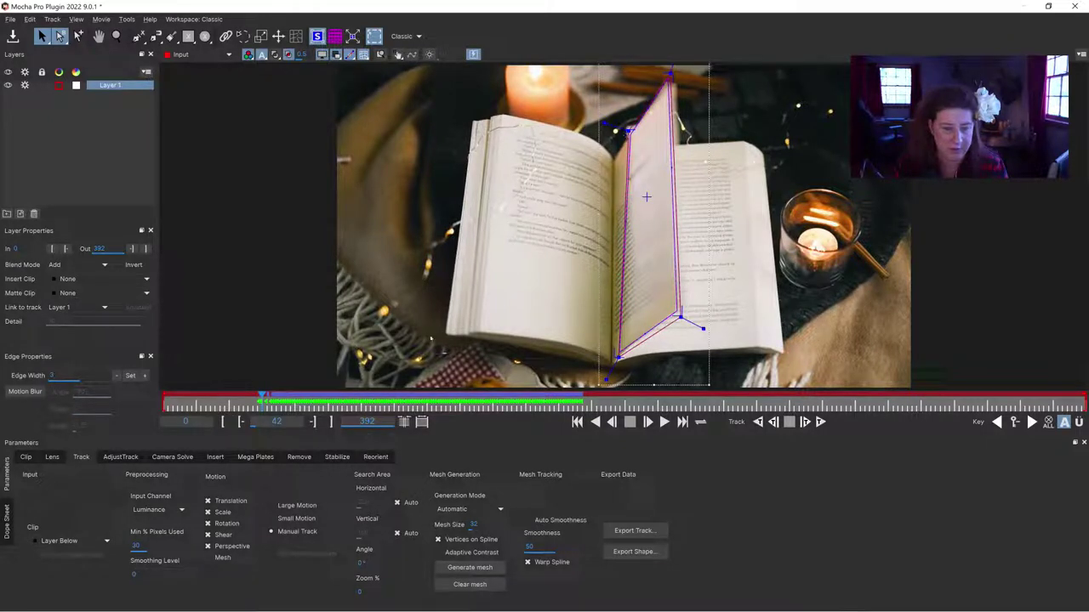
Compare the neighbouring page-turn frames, and refit the surface's corners to the page on frame 43.
{"action": "key", "text": "Left"}
{"action": "key", "text": "Left"}
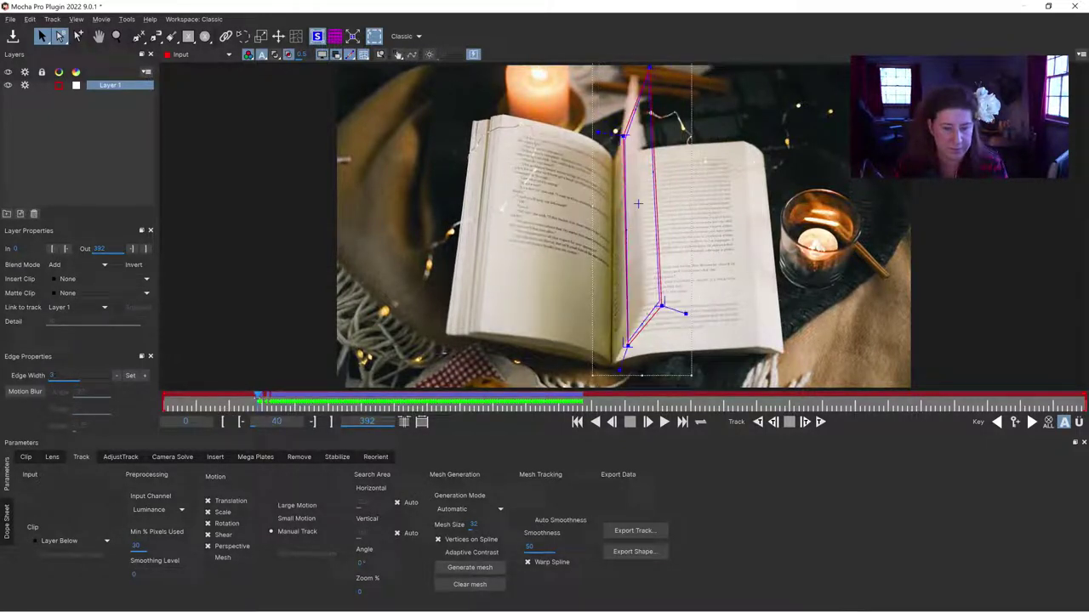
{"action": "key", "text": "period"}
{"action": "key", "text": "period"}
{"action": "key", "text": "period"}
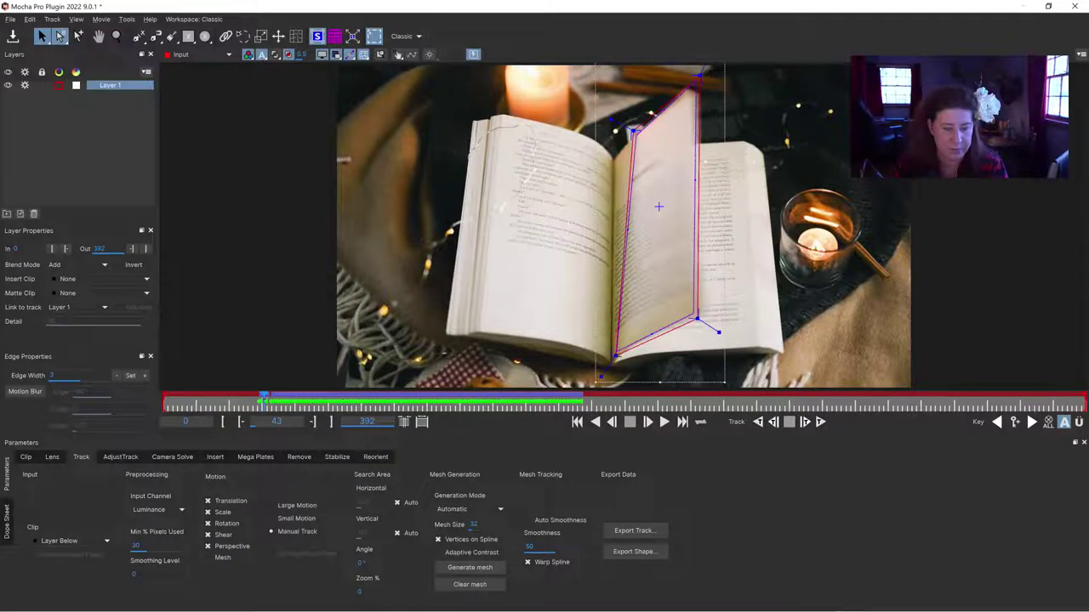
{"action": "key", "text": "period"}
{"action": "key", "text": "comma"}
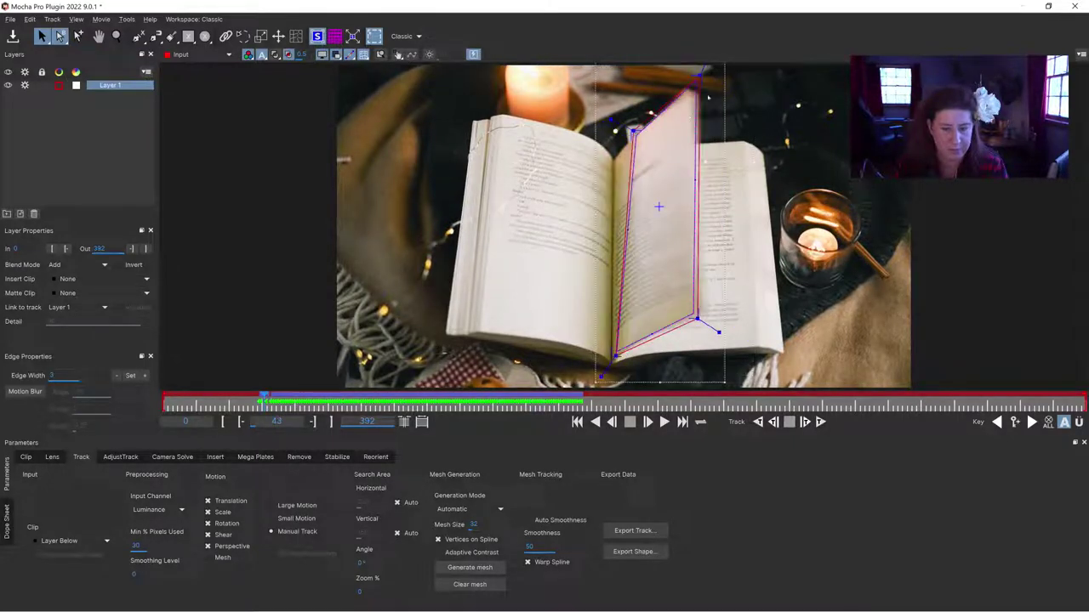
{"action": "left_click_drag", "start_coordinate": [698, 77], "coordinate": [691, 85]}
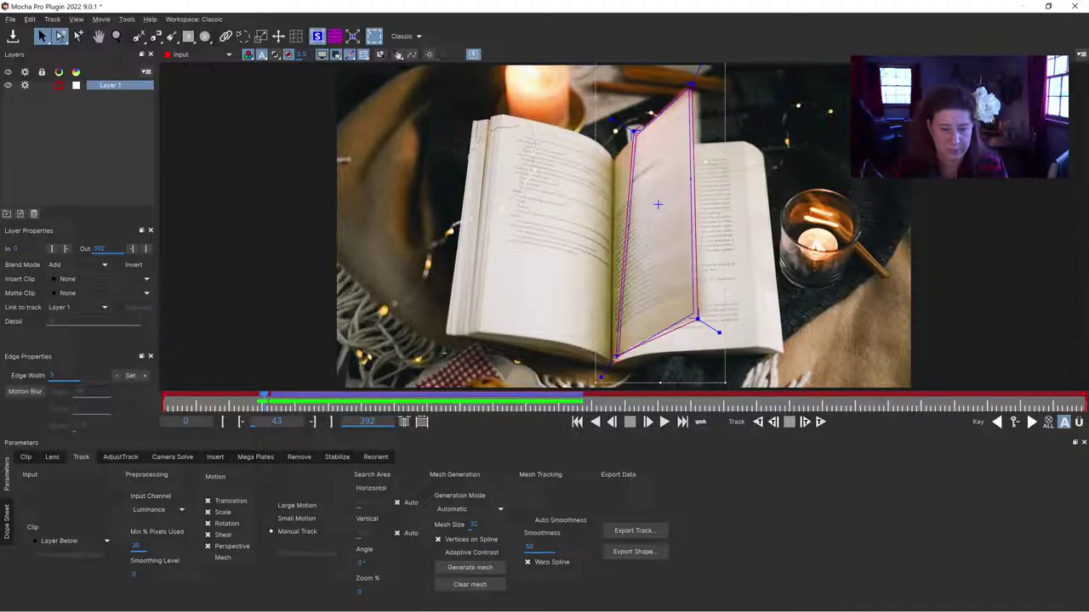
{"action": "left_click_drag", "start_coordinate": [616, 357], "coordinate": [619, 362]}
{"action": "left_click_drag", "start_coordinate": [633, 131], "coordinate": [626, 135]}
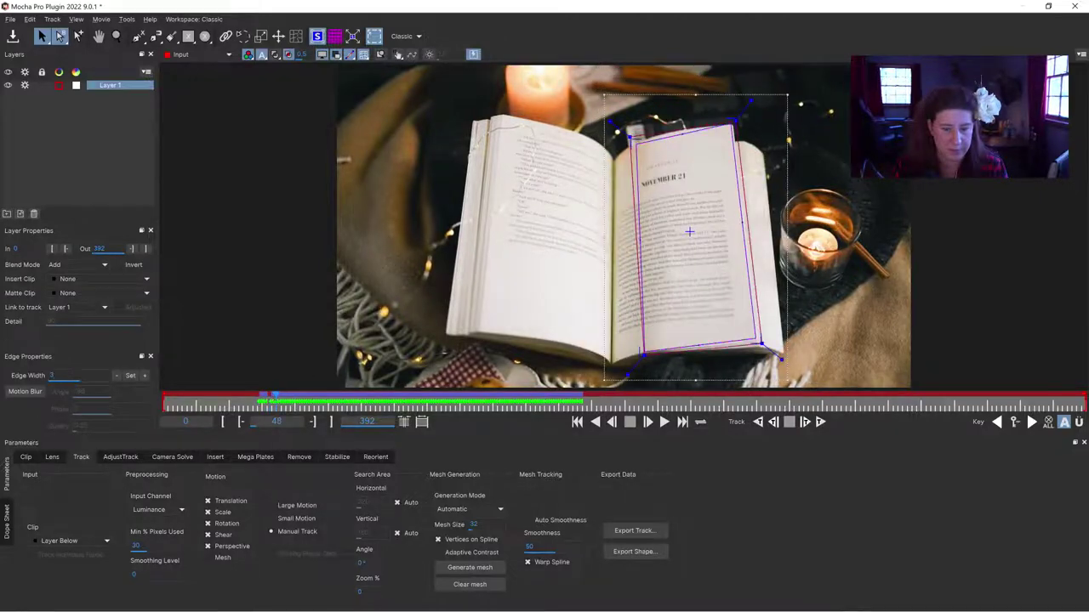
Go back to frame 39 and manually fit the surface's four corners to the narrow raised page.
{"action": "left_click_drag", "start_coordinate": [265, 399], "coordinate": [261, 399]}
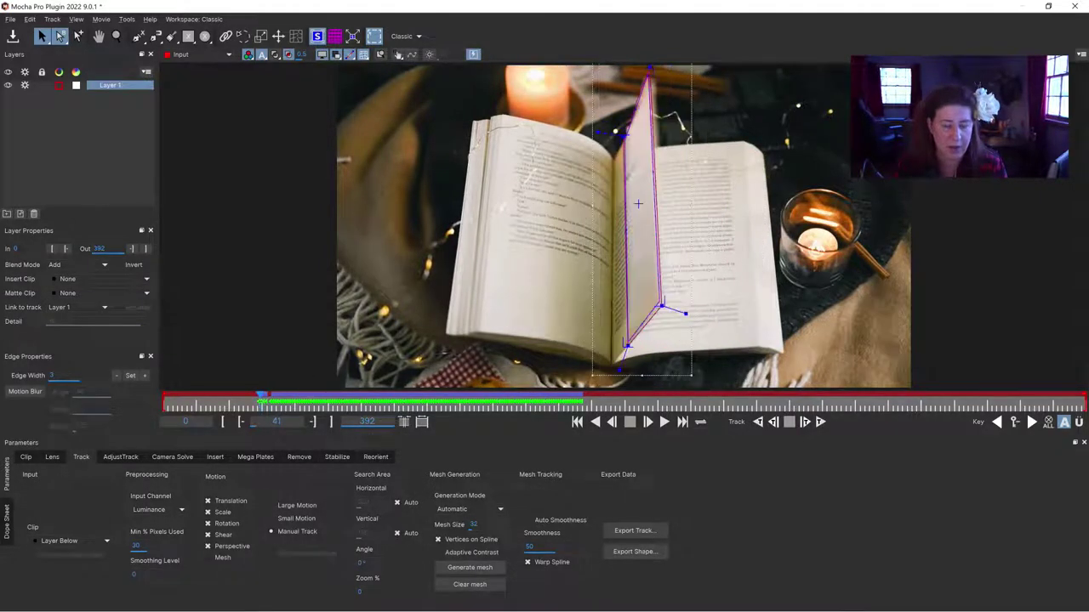
{"action": "key", "text": "Left"}
{"action": "key", "text": "Left"}
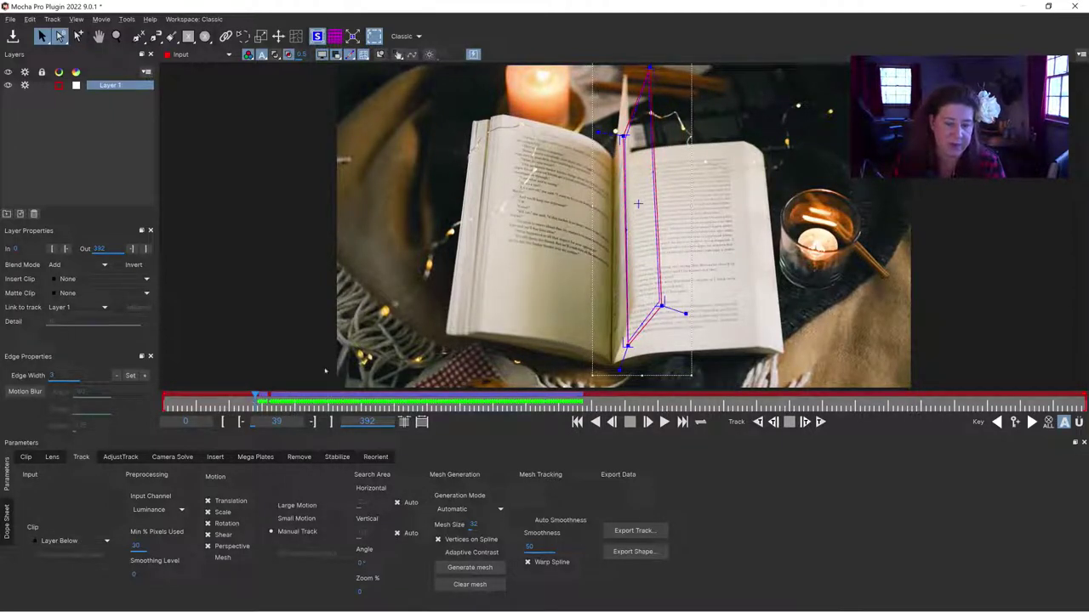
{"action": "left_click_drag", "start_coordinate": [628, 346], "coordinate": [620, 349]}
{"action": "left_click_drag", "start_coordinate": [623, 137], "coordinate": [615, 136]}
{"action": "left_click_drag", "start_coordinate": [648, 73], "coordinate": [624, 71]}
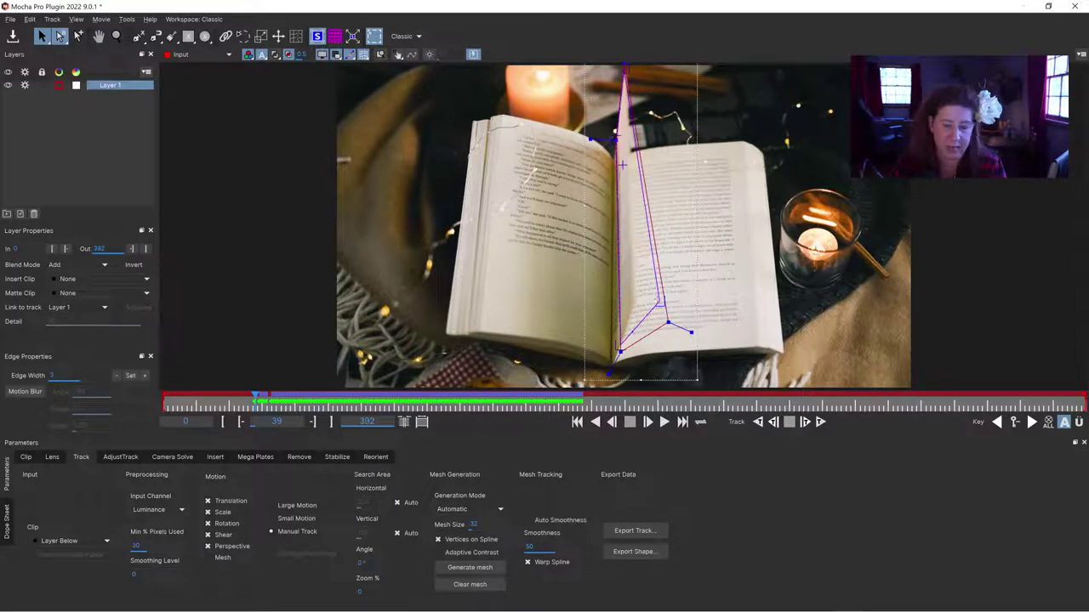
{"action": "left_click_drag", "start_coordinate": [651, 299], "coordinate": [636, 301]}
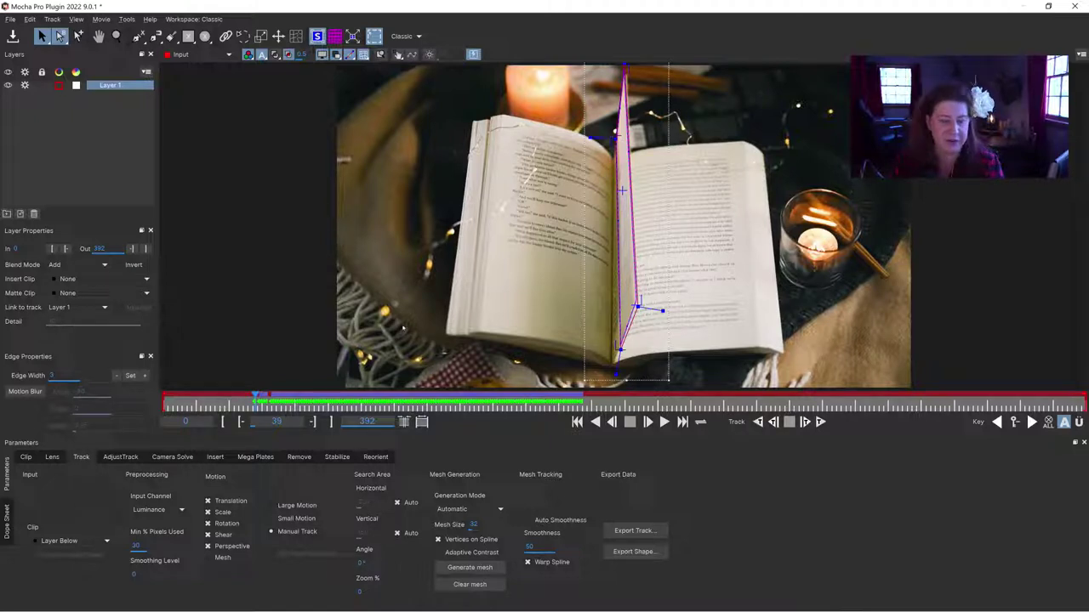
Refine the surface's two outer corners on frame 40 to match the page edge.
{"action": "key", "text": "Right"}
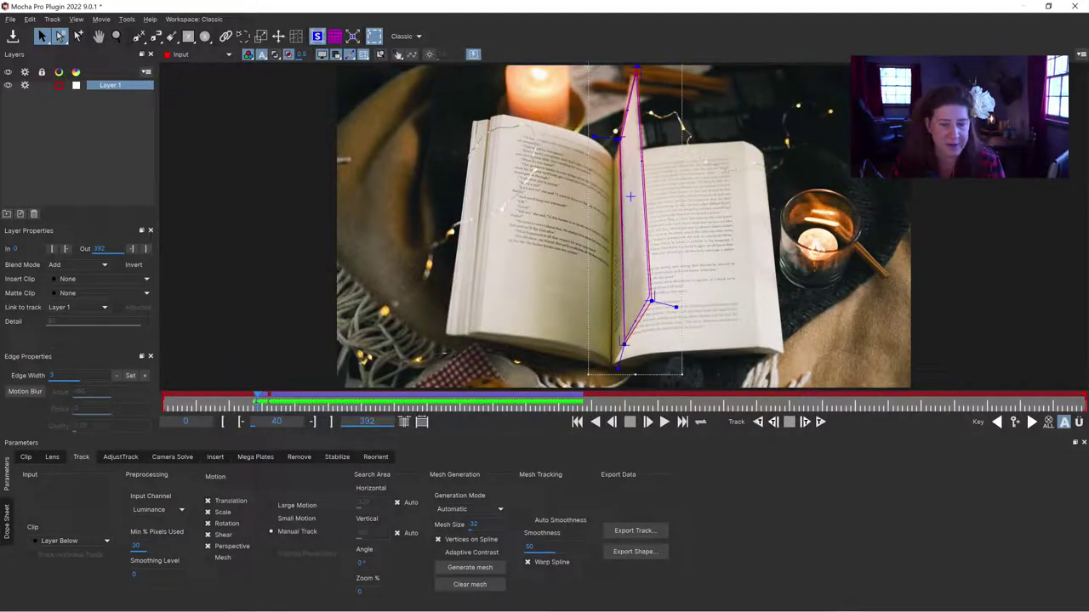
{"action": "left_click_drag", "start_coordinate": [636, 72], "coordinate": [634, 66]}
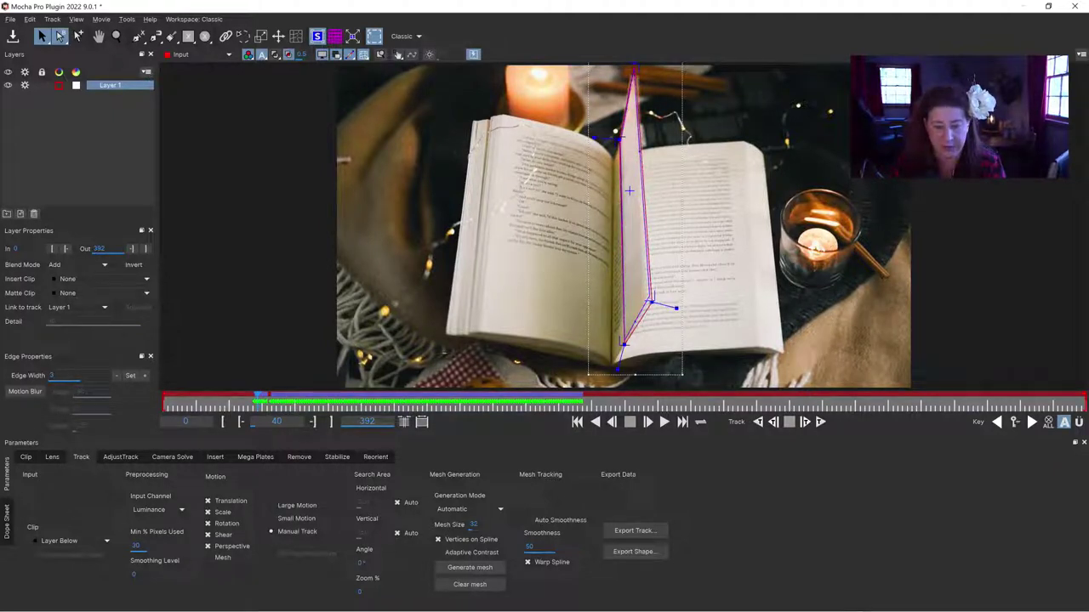
{"action": "left_click_drag", "start_coordinate": [652, 301], "coordinate": [648, 303]}
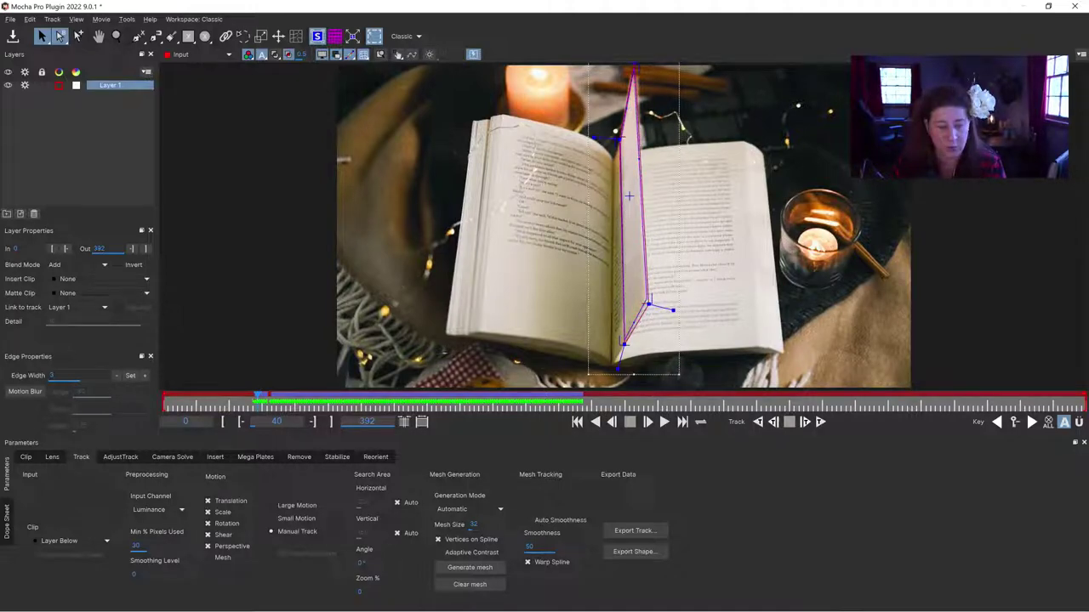
Go to frame 38 and fit the surface to the page standing almost edge-on.
{"action": "left_click_drag", "start_coordinate": [258, 396], "coordinate": [264, 398]}
{"action": "key", "text": "Left"}
{"action": "key", "text": "Left"}
{"action": "key", "text": "Left"}
{"action": "key", "text": "Left"}
{"action": "key", "text": "Left"}
{"action": "key", "text": "Left"}
{"action": "key", "text": "Left"}
{"action": "key", "text": "Left"}
{"action": "key", "text": "Right"}
{"action": "key", "text": "Right"}
{"action": "key", "text": "Right"}
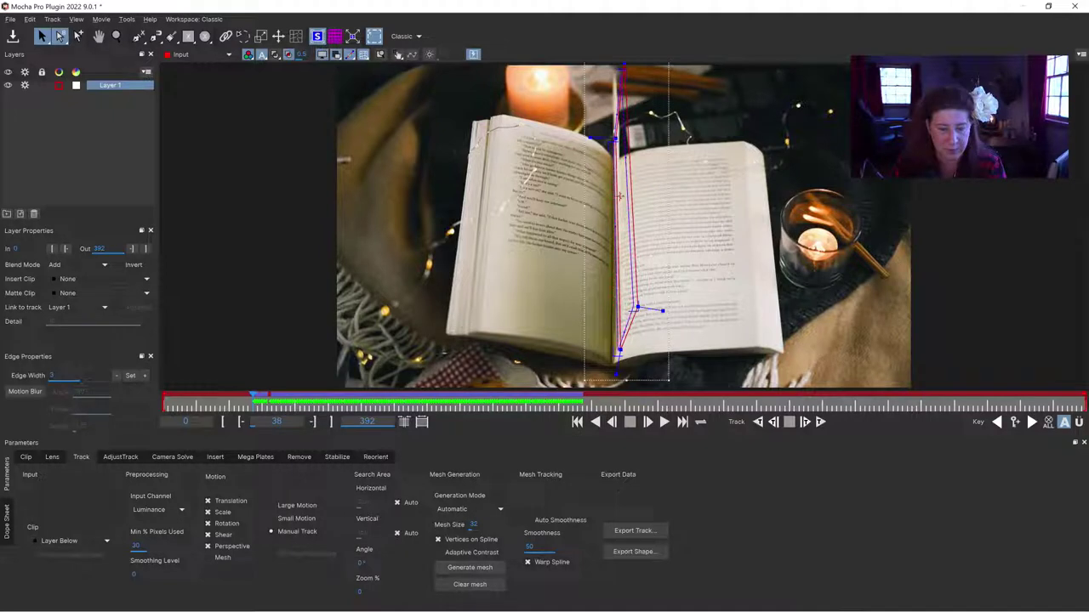
{"action": "key", "text": "ctrl+z"}
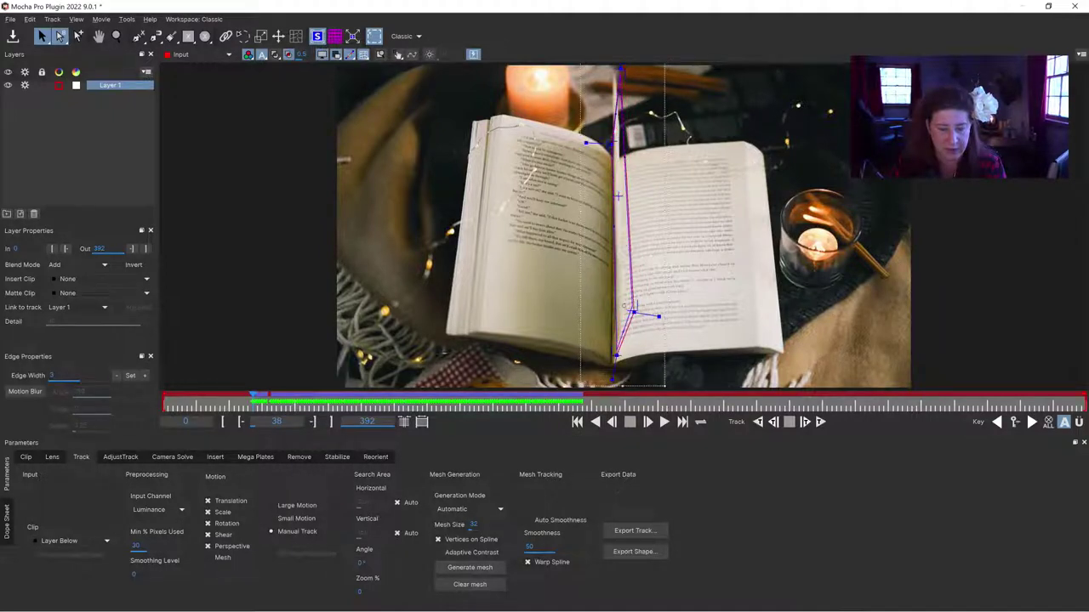
{"action": "mouse_move", "coordinate": [619, 196]}
{"action": "left_mouse_down"}
{"action": "mouse_move", "coordinate": [619, 230]}
{"action": "mouse_move", "coordinate": [617, 192]}
{"action": "left_mouse_up"}
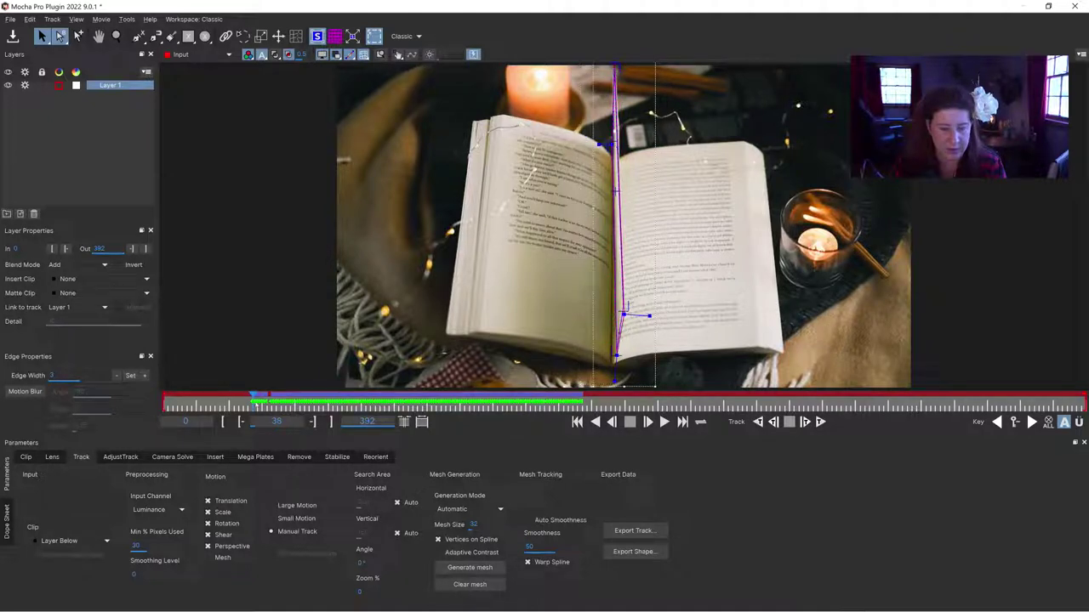
Step back to frame 18 and forward again to frame 39 to examine how the page first rises.
{"action": "key", "text": "Left"}
{"action": "key", "text": "Left"}
{"action": "key", "text": "Left"}
{"action": "key", "text": "Left"}
{"action": "key", "text": "Left"}
{"action": "key", "text": "Left"}
{"action": "key", "text": "Left"}
{"action": "key", "text": "Left"}
{"action": "key", "text": "Left"}
{"action": "key", "text": "Left"}
{"action": "key", "text": "Left"}
{"action": "key", "text": "Left"}
{"action": "key", "text": "Left"}
{"action": "key", "text": "Left"}
{"action": "key", "text": "Left"}
{"action": "key", "text": "Left"}
{"action": "key", "text": "Left"}
{"action": "key", "text": "Left"}
{"action": "key", "text": "Left"}
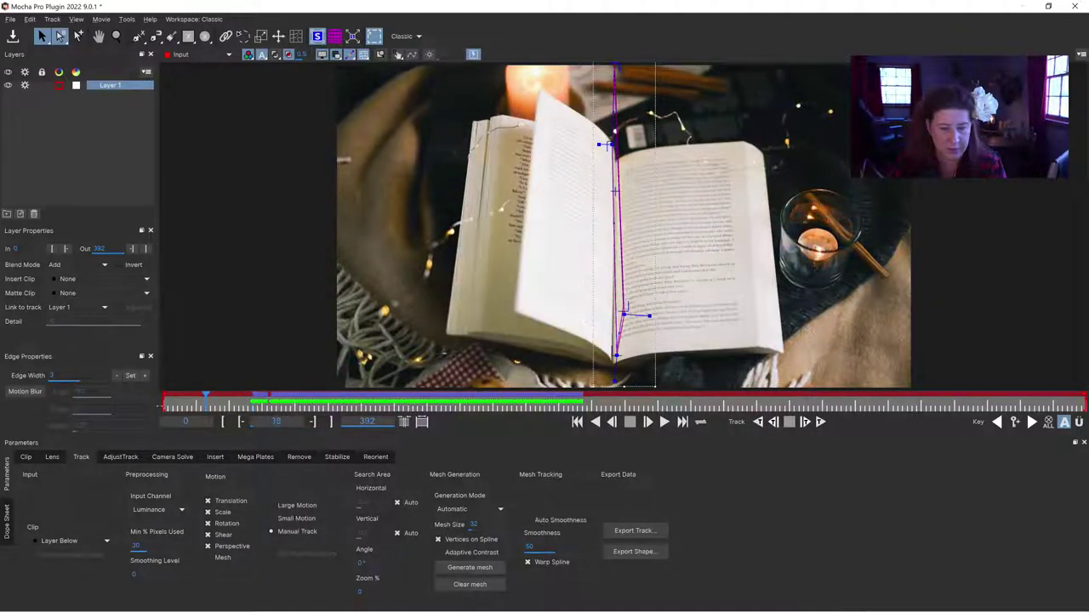
{"action": "key", "text": "Right"}
{"action": "key", "text": "Right"}
{"action": "key", "text": "Right"}
{"action": "key", "text": "Right"}
{"action": "key", "text": "Right"}
{"action": "key", "text": "Right"}
{"action": "key", "text": "Right"}
{"action": "key", "text": "Right"}
{"action": "key", "text": "Right"}
{"action": "key", "text": "Right"}
{"action": "key", "text": "Right"}
{"action": "key", "text": "Right"}
{"action": "key", "text": "Right"}
{"action": "key", "text": "Right"}
{"action": "key", "text": "Right"}
{"action": "mouse_move", "coordinate": [244, 400]}
{"action": "left_mouse_down"}
{"action": "mouse_move", "coordinate": [316, 399]}
{"action": "mouse_move", "coordinate": [233, 400]}
{"action": "left_mouse_up"}
{"action": "key", "text": "Right"}
{"action": "key", "text": "Right"}
{"action": "key", "text": "Right"}
{"action": "key", "text": "Right"}
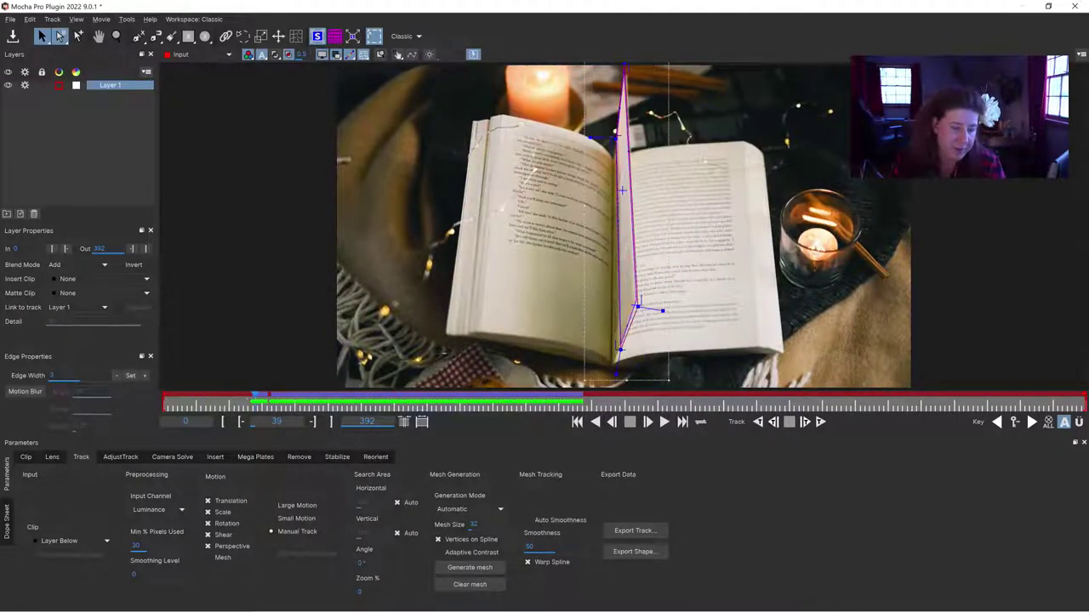
Find the first frame where the page should be covered, and set the layer's in point to frame 38.
{"action": "key", "text": "Left"}
{"action": "key", "text": "Left"}
{"action": "key", "text": "Left"}
{"action": "key", "text": "Left"}
{"action": "key", "text": "Left"}
{"action": "key", "text": "Left"}
{"action": "key", "text": "Left"}
{"action": "key", "text": "Right"}
{"action": "key", "text": "Right"}
{"action": "key", "text": "Right"}
{"action": "key", "text": "Right"}
{"action": "key", "text": "Right"}
{"action": "key", "text": "Right"}
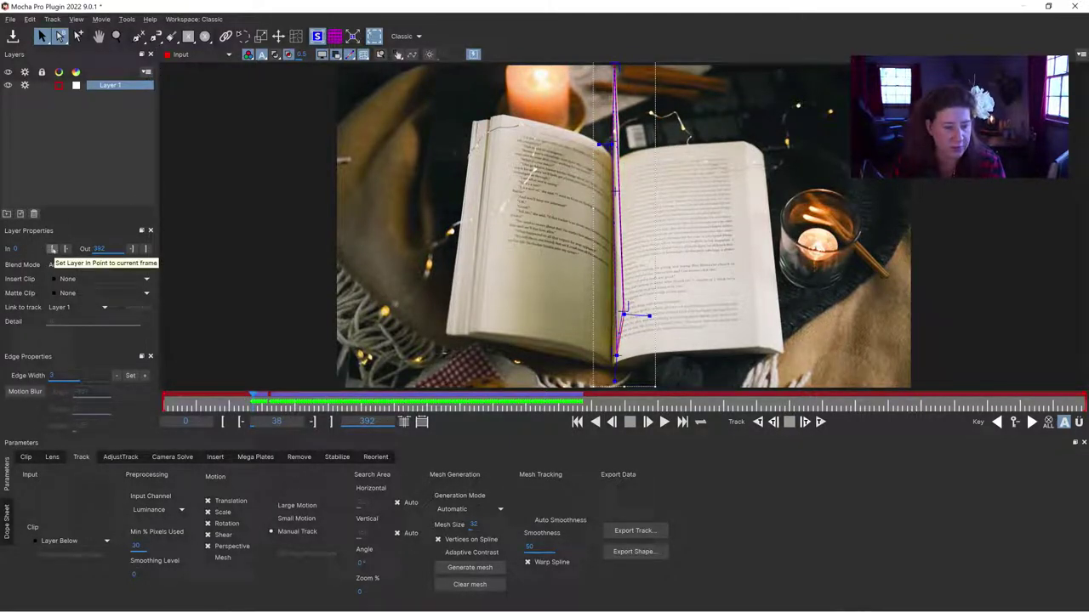
{"action": "left_click", "coordinate": [53, 249]}
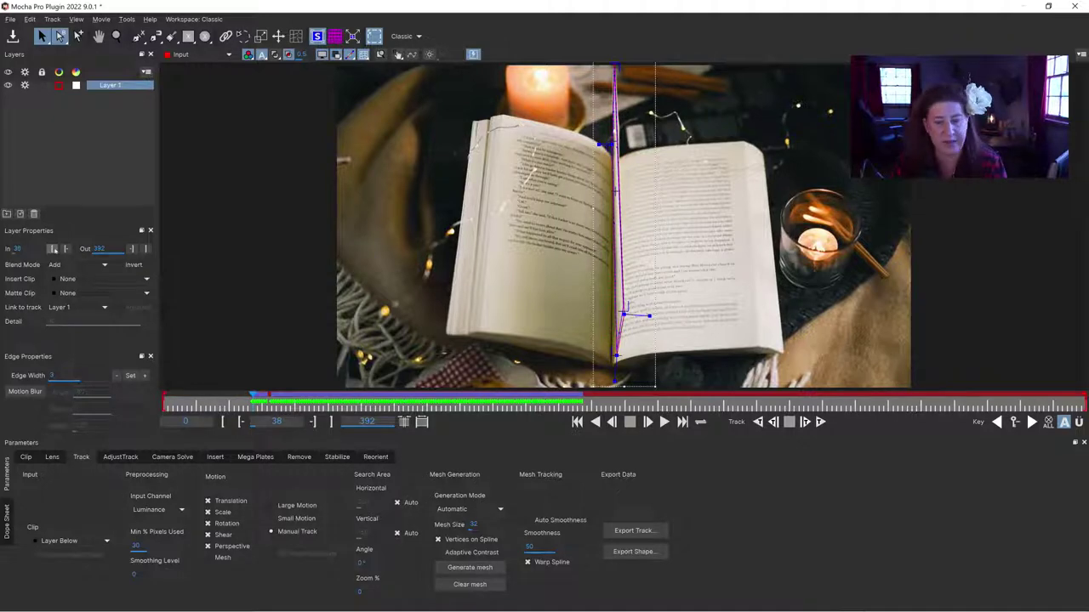
Scrub through the tracked range to review the surface's fit, and return to frame 178.
{"action": "left_click_drag", "start_coordinate": [245, 401], "coordinate": [114, 402]}
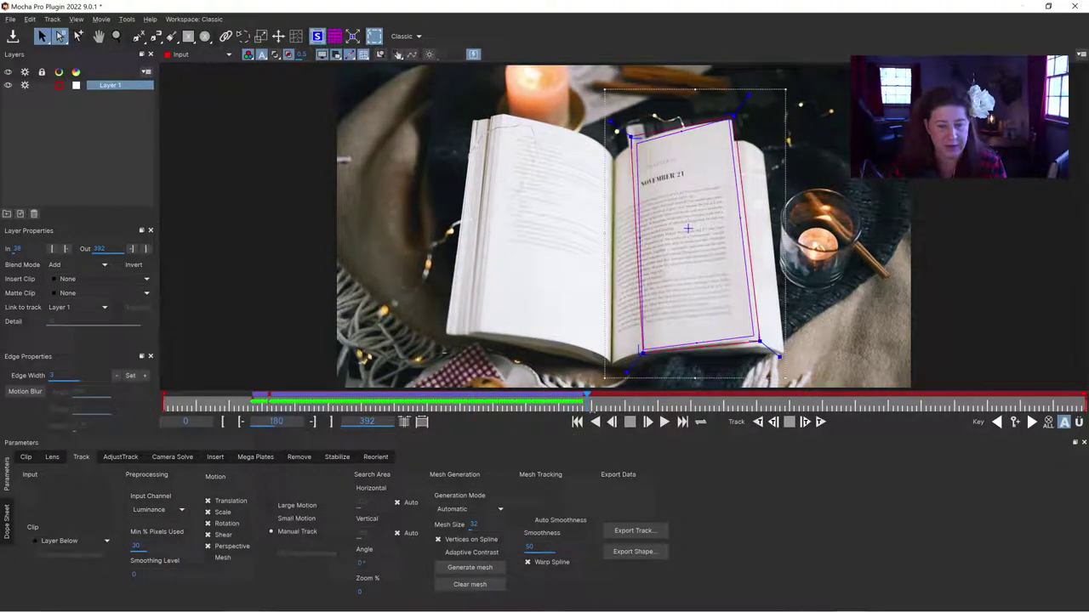
{"action": "left_click_drag", "start_coordinate": [706, 414], "coordinate": [622, 408]}
{"action": "key", "text": "Left"}
{"action": "key", "text": "Left"}
{"action": "key", "text": "Left"}
{"action": "key", "text": "Left"}
{"action": "key", "text": "Left"}
{"action": "key", "text": "Left"}
{"action": "key", "text": "Left"}
{"action": "key", "text": "Left"}
{"action": "key", "text": "Left"}
{"action": "key", "text": "Left"}
{"action": "key", "text": "Left"}
{"action": "key", "text": "Left"}
{"action": "key", "text": "Left"}
{"action": "key", "text": "Left"}
{"action": "key", "text": "Left"}
{"action": "key", "text": "Left"}
{"action": "key", "text": "Left"}
{"action": "key", "text": "Left"}
{"action": "key", "text": "Left"}
{"action": "key", "text": "Left"}
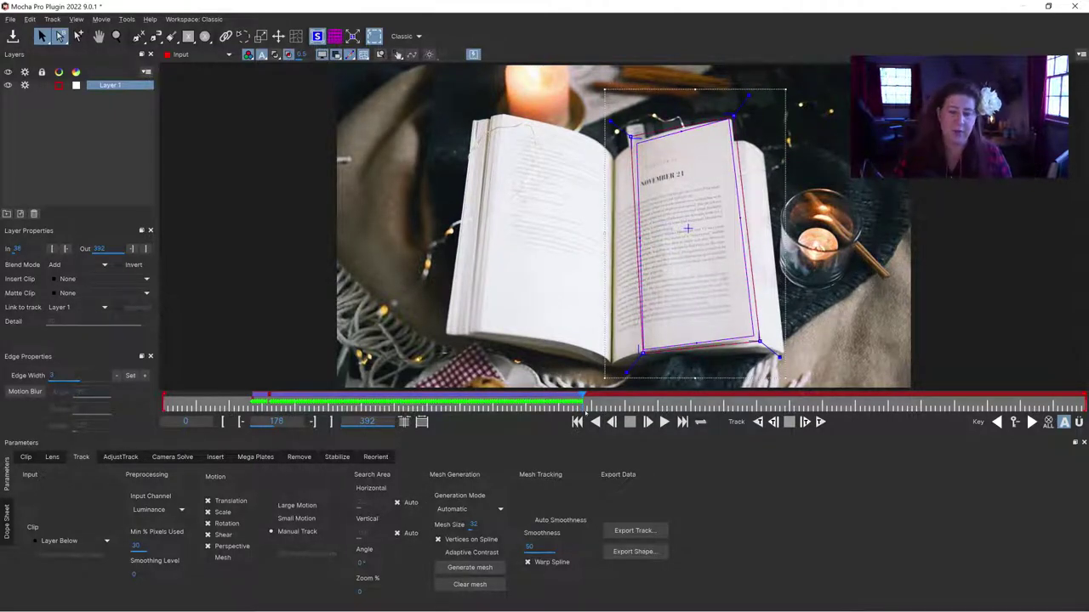
{"action": "left_click_drag", "start_coordinate": [584, 409], "coordinate": [1085, 409]}
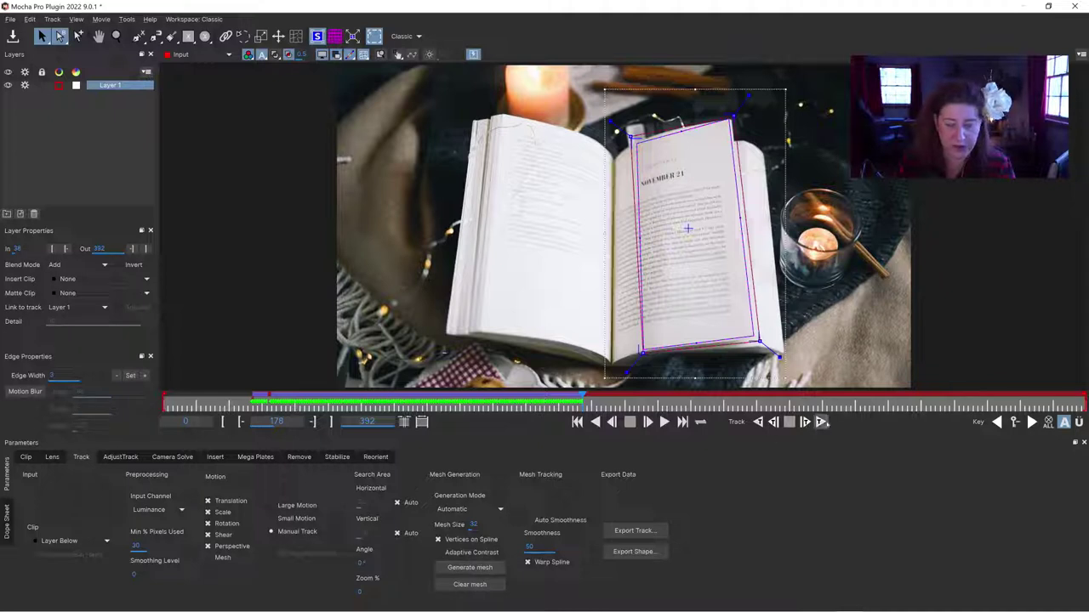
Track the page forwards from frame 178, and compare frames 203 and 204 to check the track's fit.
{"action": "left_click", "coordinate": [822, 422]}
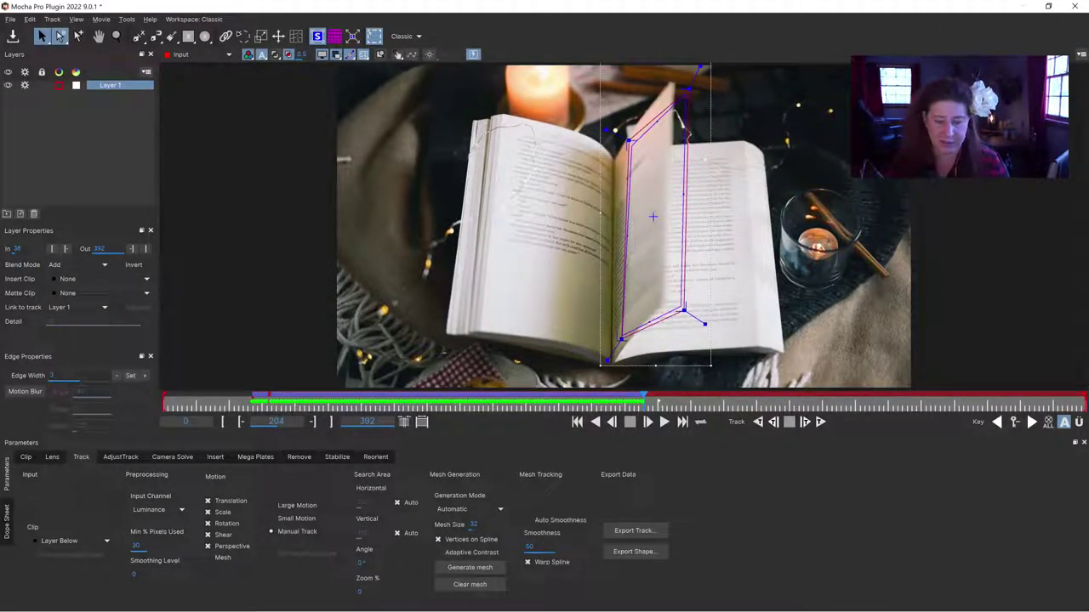
{"action": "key", "text": "Left"}
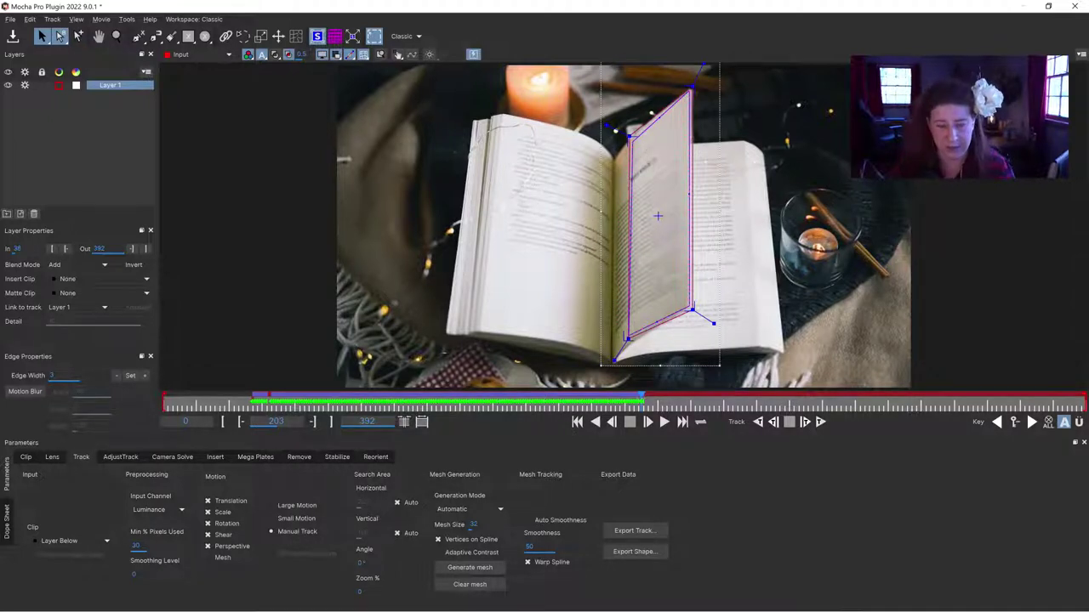
{"action": "key", "text": "Left"}
{"action": "key", "text": "Left"}
{"action": "key", "text": "Right"}
{"action": "key", "text": "Right"}
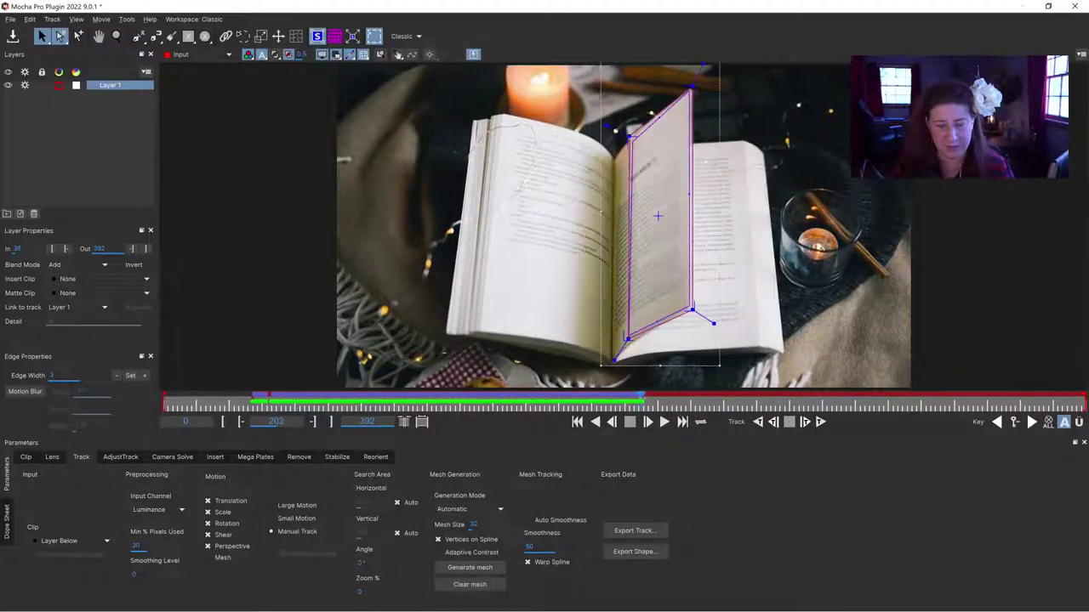
{"action": "key", "text": "period"}
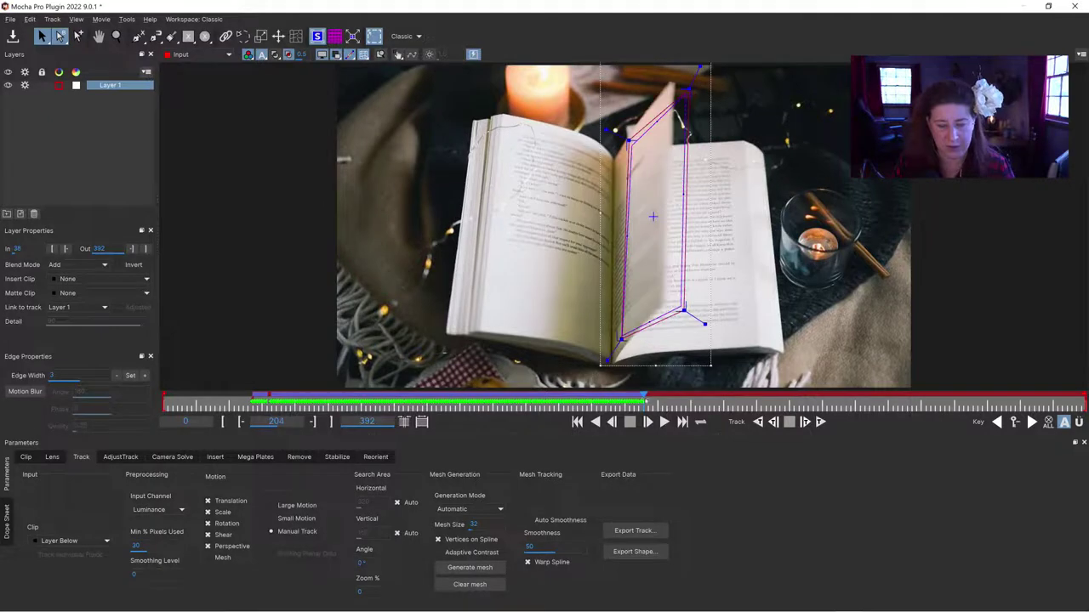
{"action": "key", "text": "comma"}
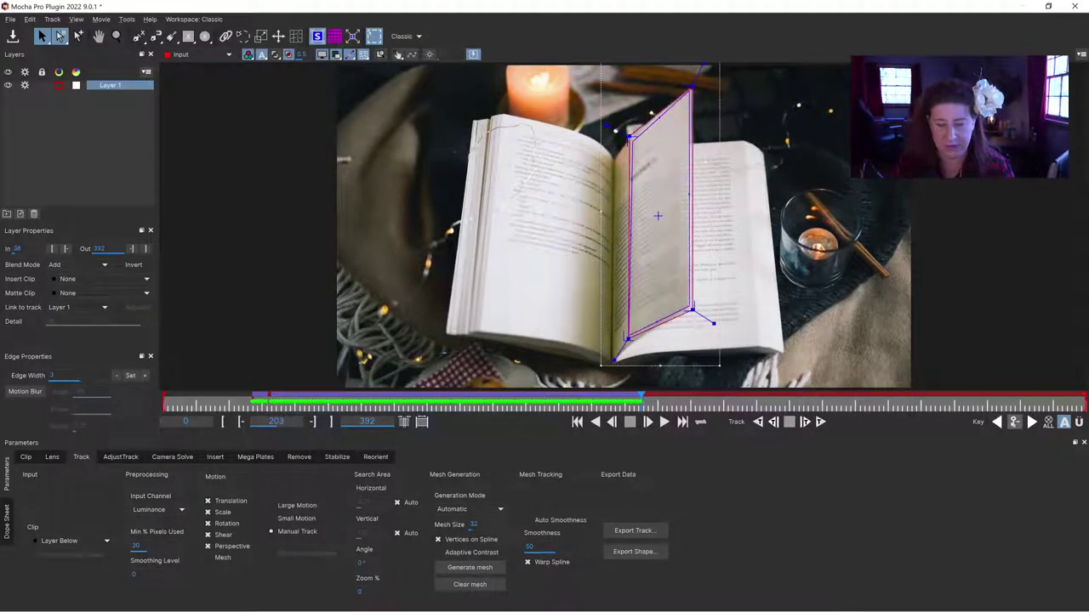
Delete the layer's tracking keyframes after frame 201.
{"action": "left_click", "coordinate": [1013, 422]}
{"action": "left_click", "coordinate": [997, 422]}
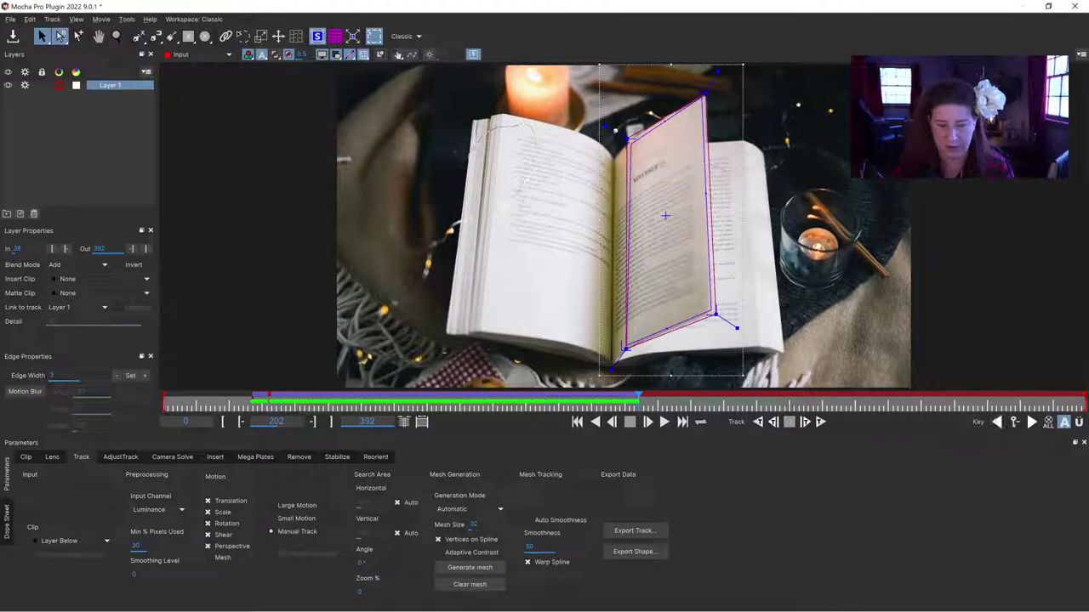
{"action": "left_click", "coordinate": [997, 422]}
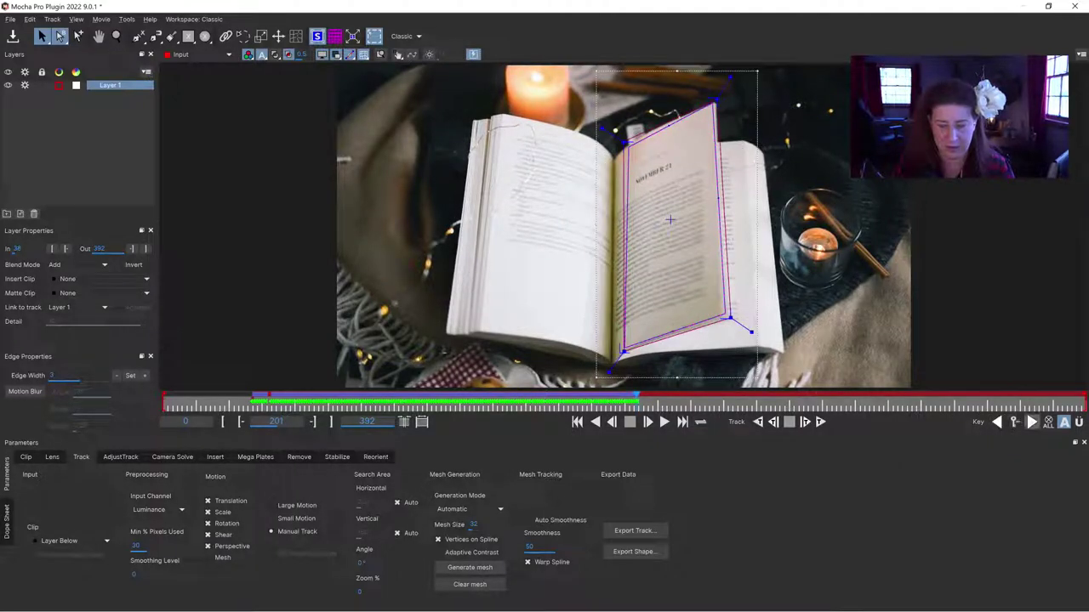
{"action": "left_click", "coordinate": [1032, 422]}
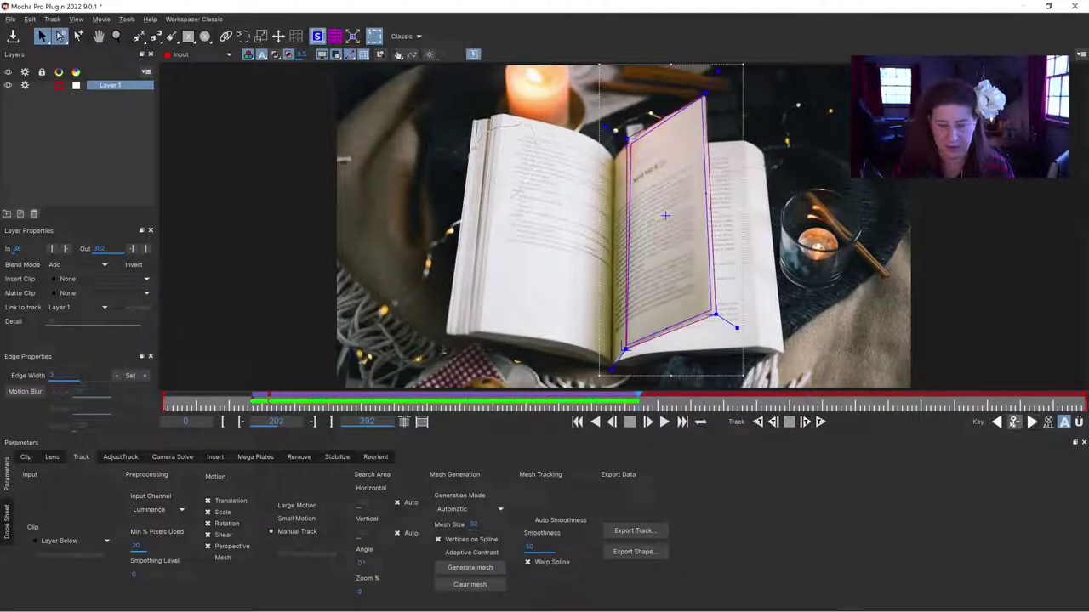
{"action": "left_click", "coordinate": [997, 422]}
{"action": "left_click", "coordinate": [997, 422]}
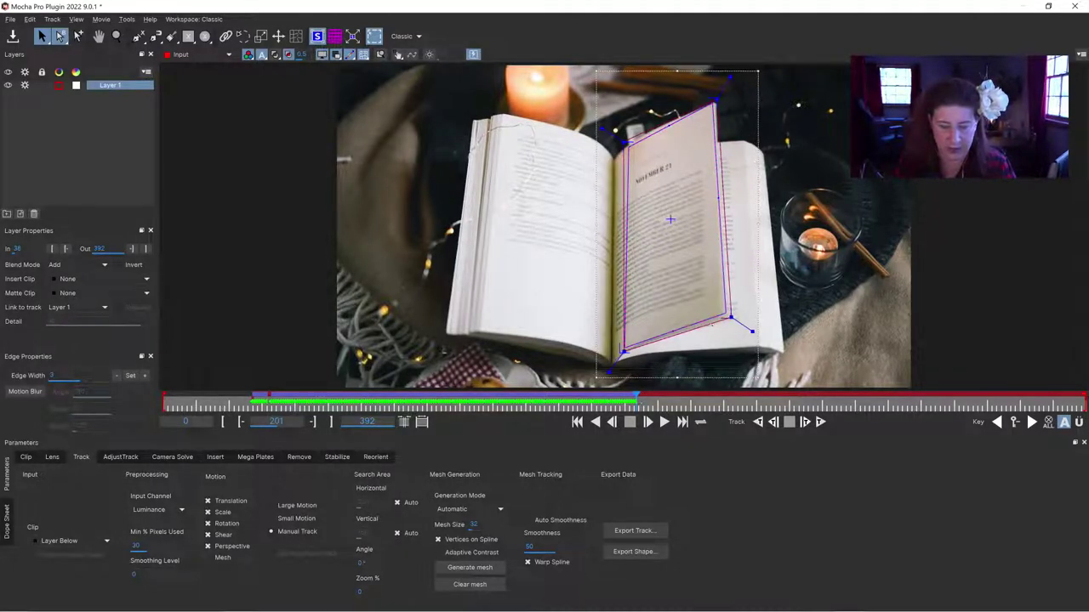
At frame 204, manually align the surface's corners with the corners of the turning page.
{"action": "left_click", "coordinate": [646, 405]}
{"action": "left_click_drag", "start_coordinate": [648, 404], "coordinate": [643, 404]}
{"action": "left_click_drag", "start_coordinate": [671, 220], "coordinate": [670, 215]}
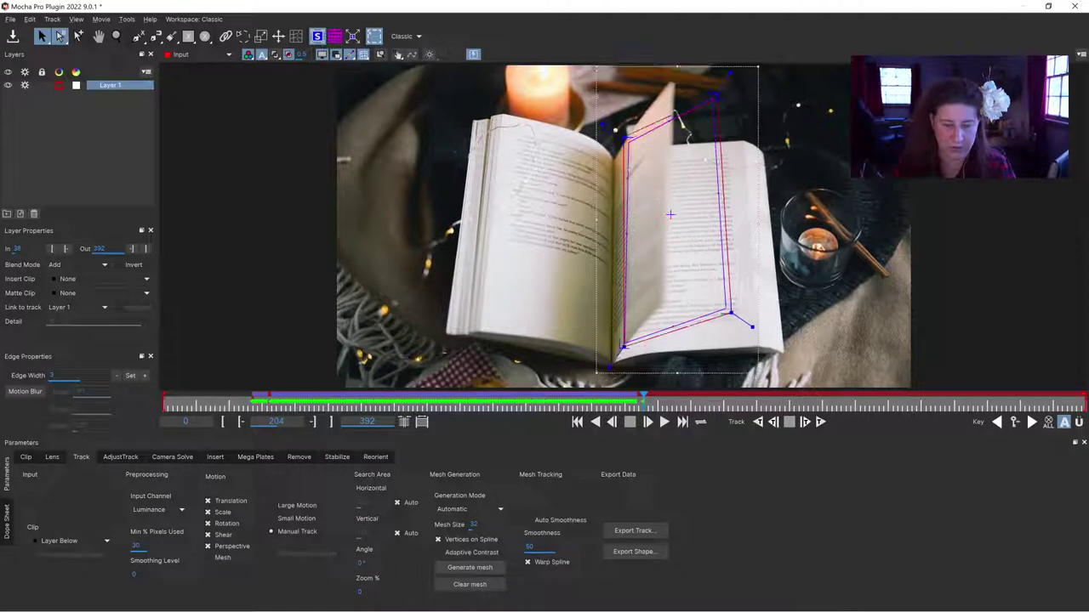
{"action": "left_click_drag", "start_coordinate": [627, 142], "coordinate": [622, 137]}
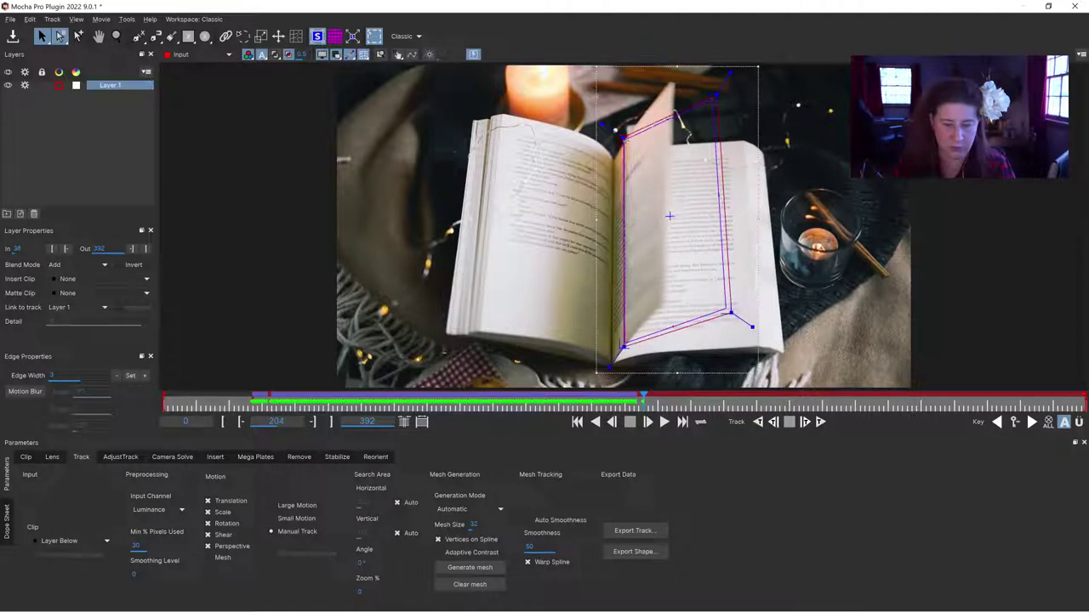
{"action": "left_click_drag", "start_coordinate": [712, 100], "coordinate": [672, 82]}
{"action": "left_click_drag", "start_coordinate": [726, 310], "coordinate": [665, 305]}
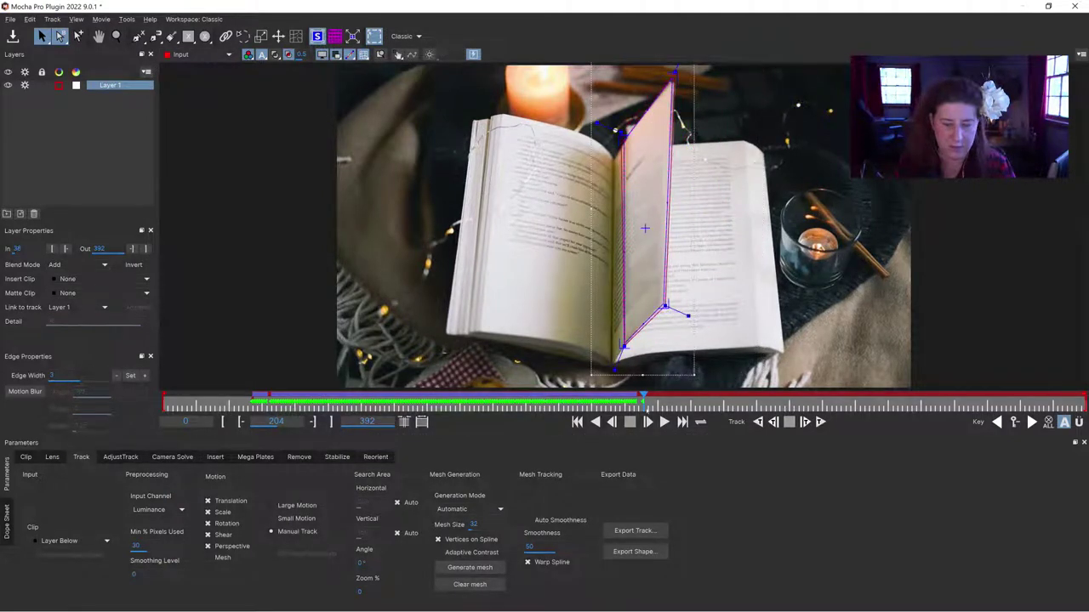
At frame 203, move the surface's two outer corners onto the turning page's free edge.
{"action": "key", "text": "Left"}
{"action": "key", "text": "Left"}
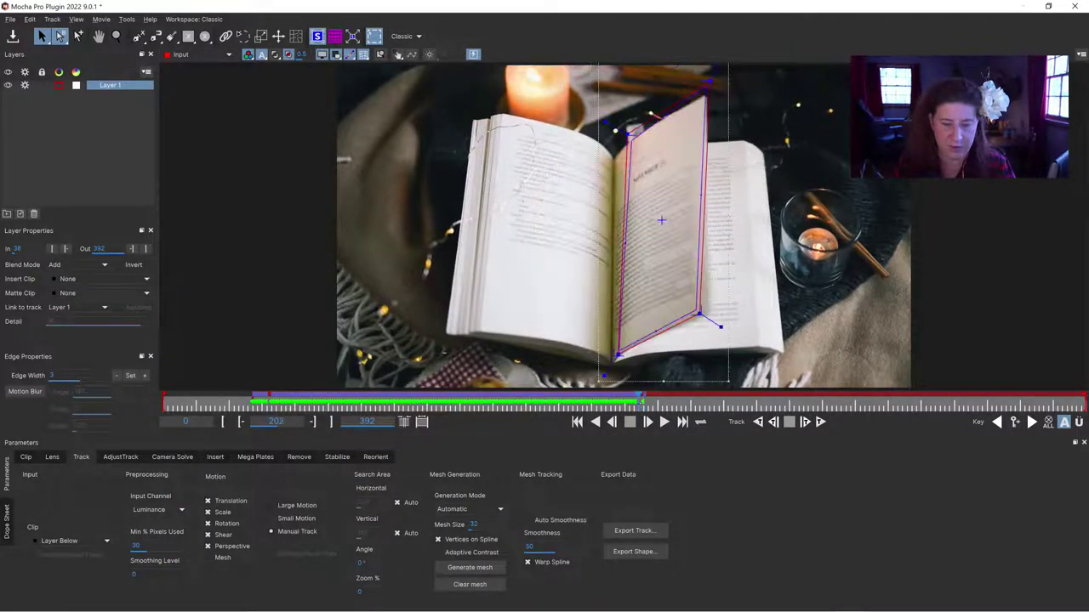
{"action": "key", "text": "Right"}
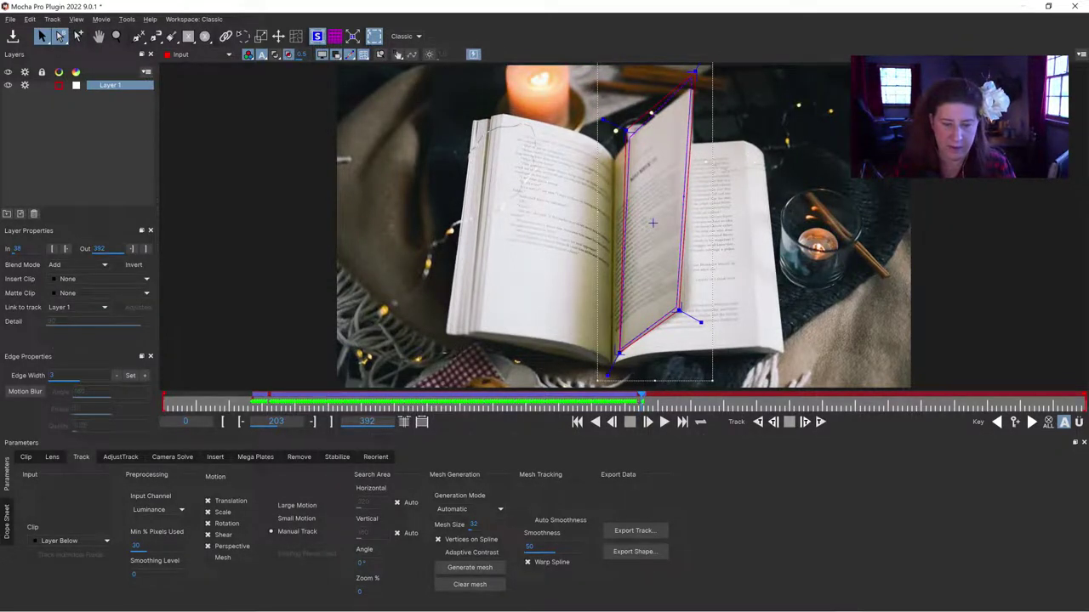
{"action": "left_click_drag", "start_coordinate": [692, 74], "coordinate": [695, 83]}
{"action": "left_click_drag", "start_coordinate": [679, 310], "coordinate": [692, 311]}
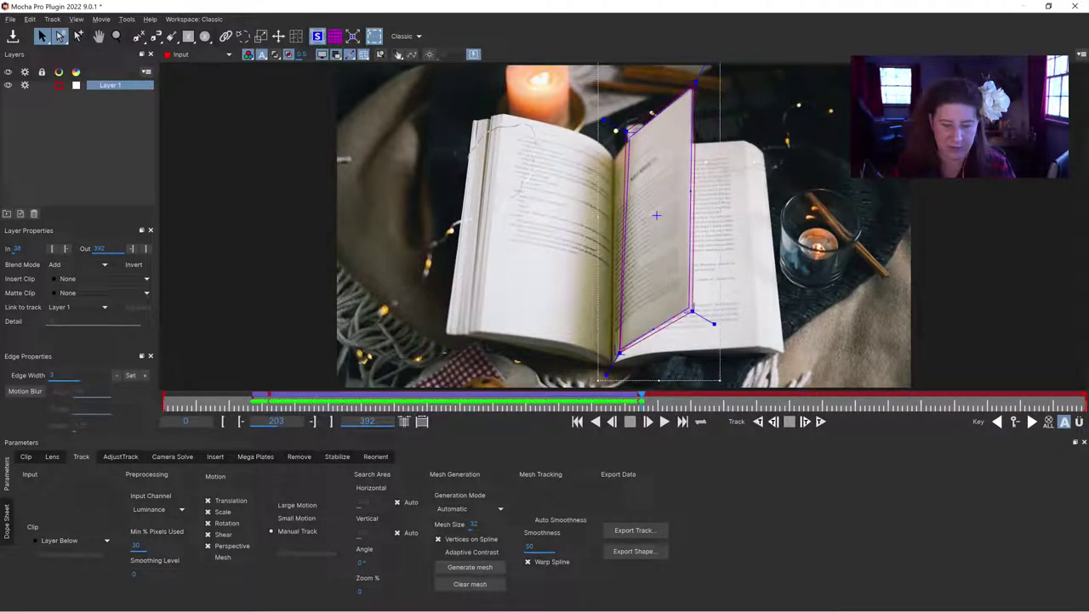
Step back and forth between frames 199 and 210 to check the surface's fit on the turning page.
{"action": "key", "text": "Left"}
{"action": "key", "text": "Left"}
{"action": "key", "text": "Right"}
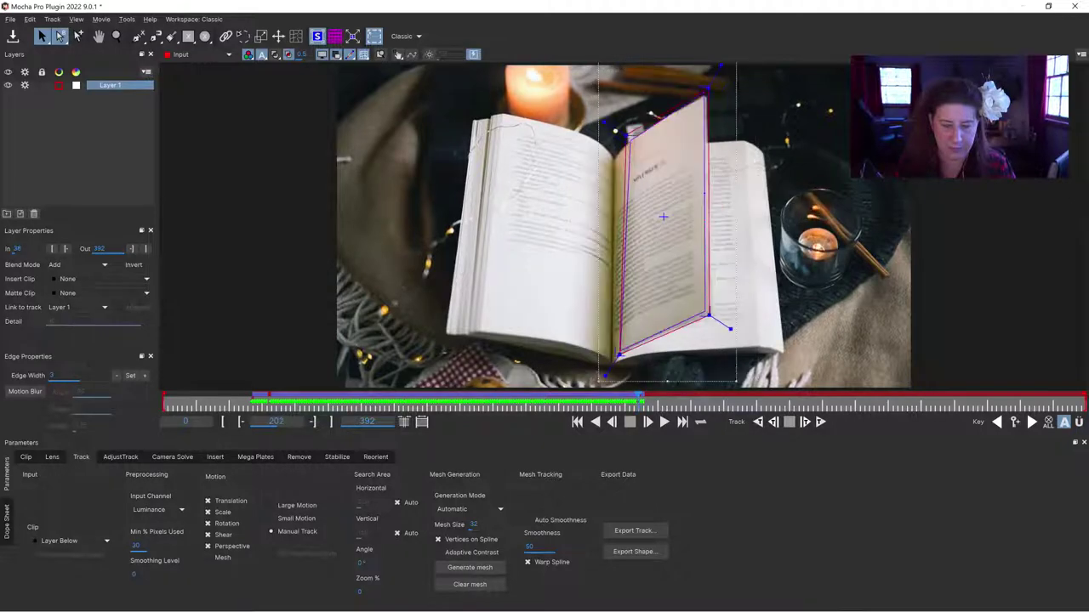
{"action": "key", "text": "Right"}
{"action": "key", "text": "Right"}
{"action": "key", "text": "Right"}
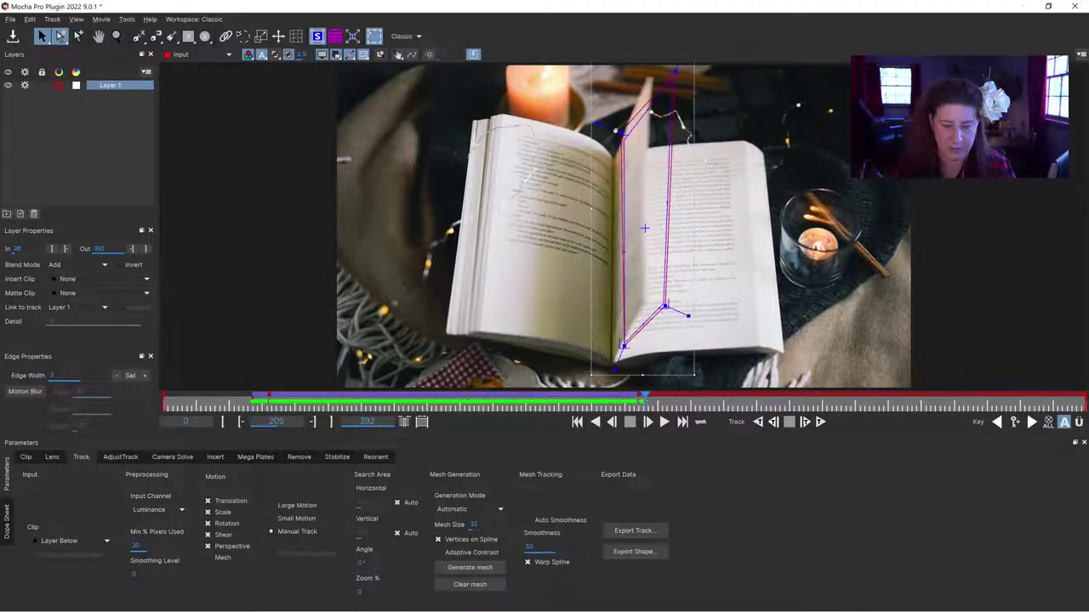
{"action": "key", "text": "Left"}
{"action": "key", "text": "Left"}
{"action": "key", "text": "Left"}
{"action": "key", "text": "Left"}
{"action": "key", "text": "Left"}
{"action": "key", "text": "Left"}
{"action": "key", "text": "Left"}
{"action": "key", "text": "Right"}
{"action": "key", "text": "Right"}
{"action": "key", "text": "Right"}
{"action": "key", "text": "Right"}
{"action": "key", "text": "Right"}
{"action": "key", "text": "Right"}
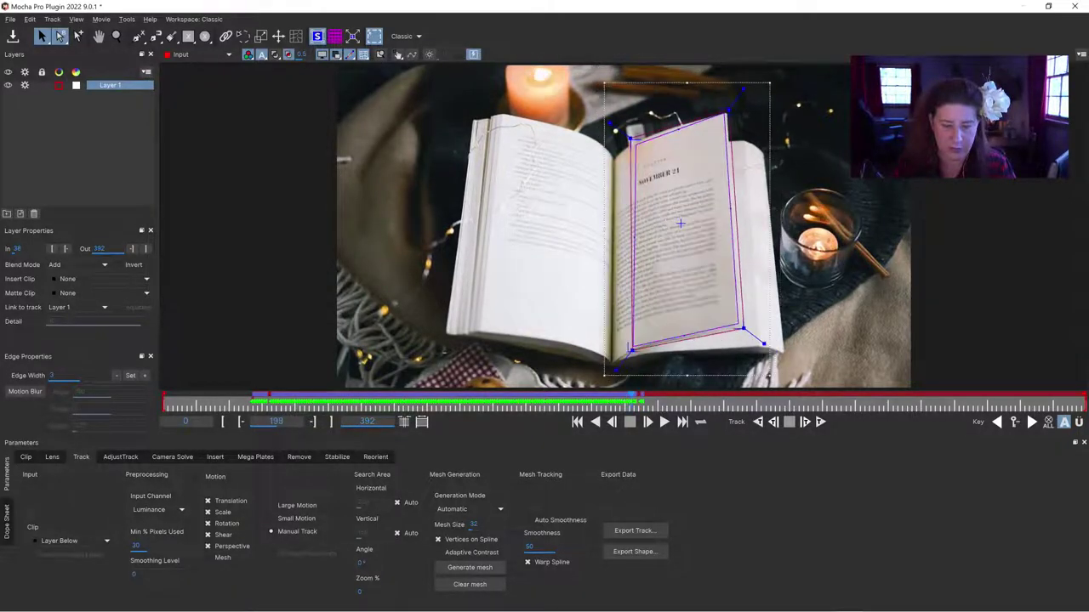
{"action": "key", "text": "period"}
{"action": "key", "text": "period"}
{"action": "key", "text": "period"}
{"action": "key", "text": "period"}
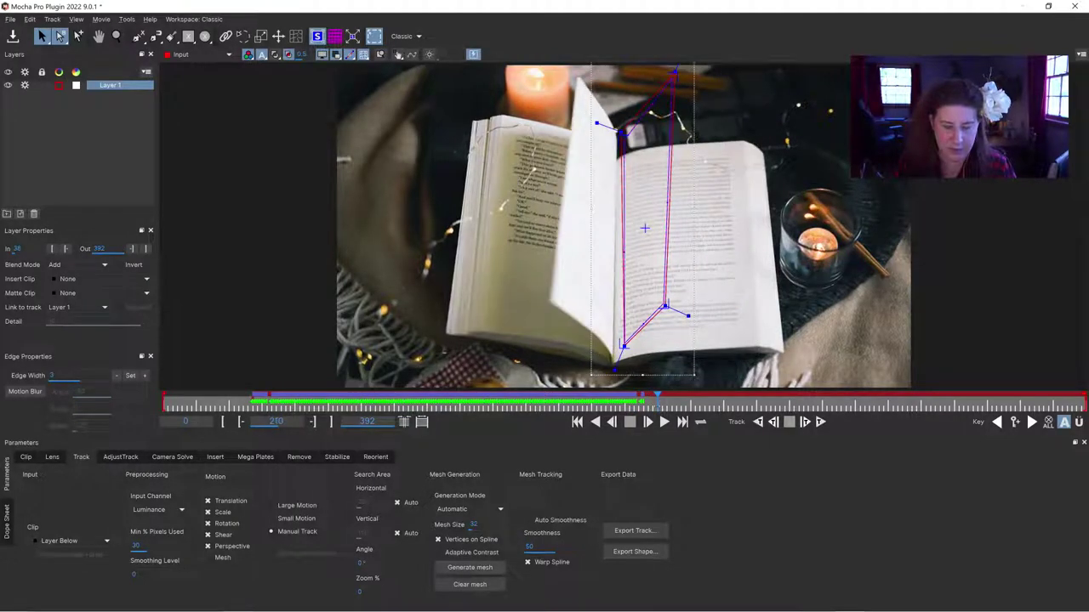
At frame 206, manually fit the surface's corners to the nearly upright, narrow page.
{"action": "key", "text": "comma"}
{"action": "key", "text": "comma"}
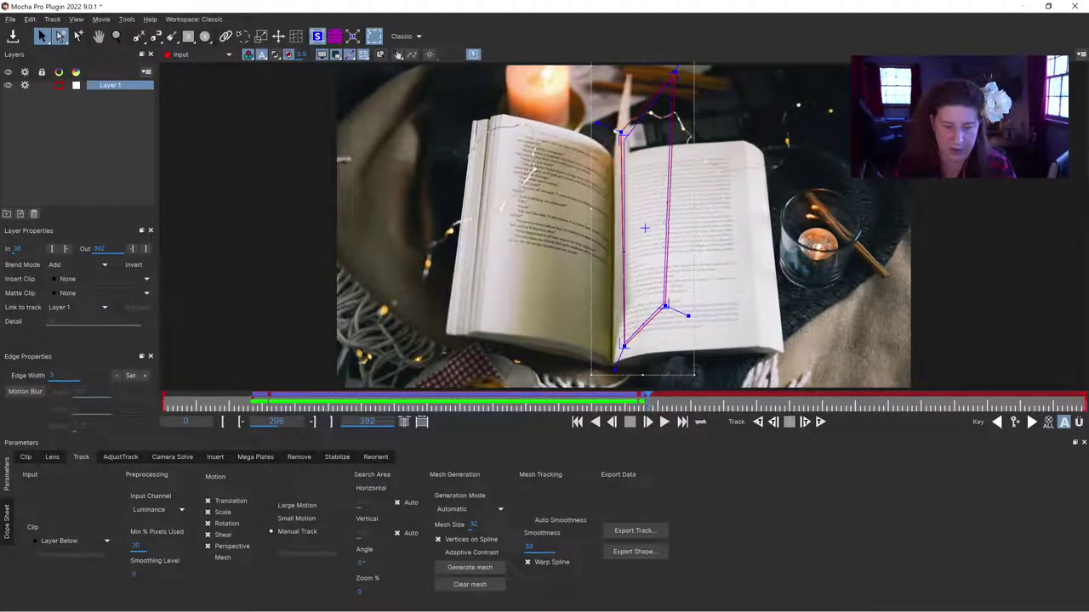
{"action": "left_click_drag", "start_coordinate": [645, 228], "coordinate": [638, 221]}
{"action": "left_click_drag", "start_coordinate": [634, 213], "coordinate": [625, 170]}
{"action": "left_click_drag", "start_coordinate": [630, 69], "coordinate": [629, 68]}
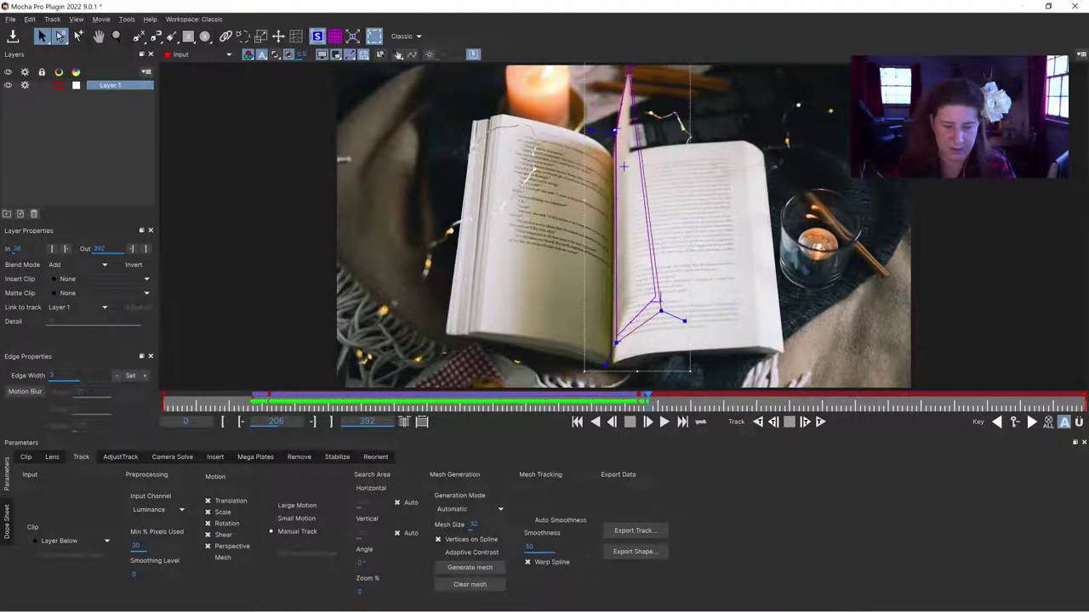
{"action": "left_click_drag", "start_coordinate": [658, 300], "coordinate": [631, 298]}
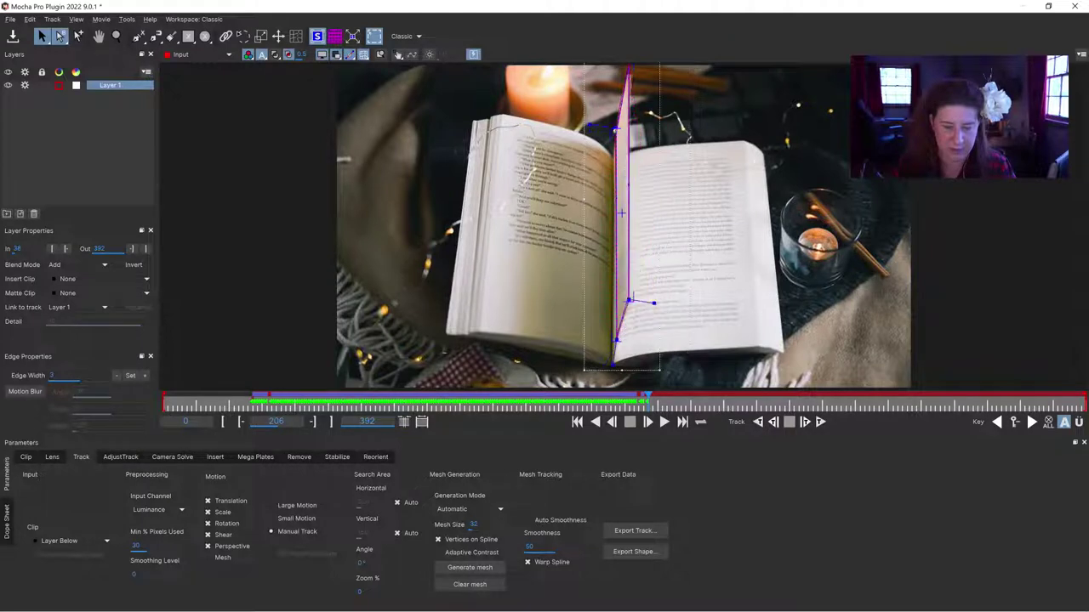
Compare frames 204 to 207 to find the last usable page frame, and set the layer's out point to frame 206.
{"action": "key", "text": "Left"}
{"action": "key", "text": "Left"}
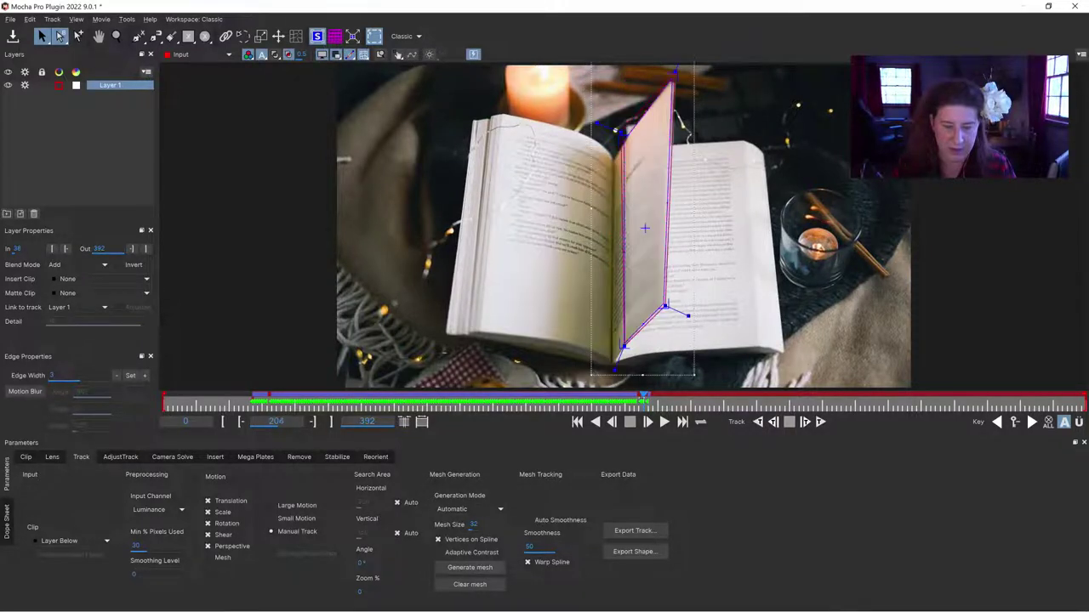
{"action": "key", "text": "period"}
{"action": "key", "text": "period"}
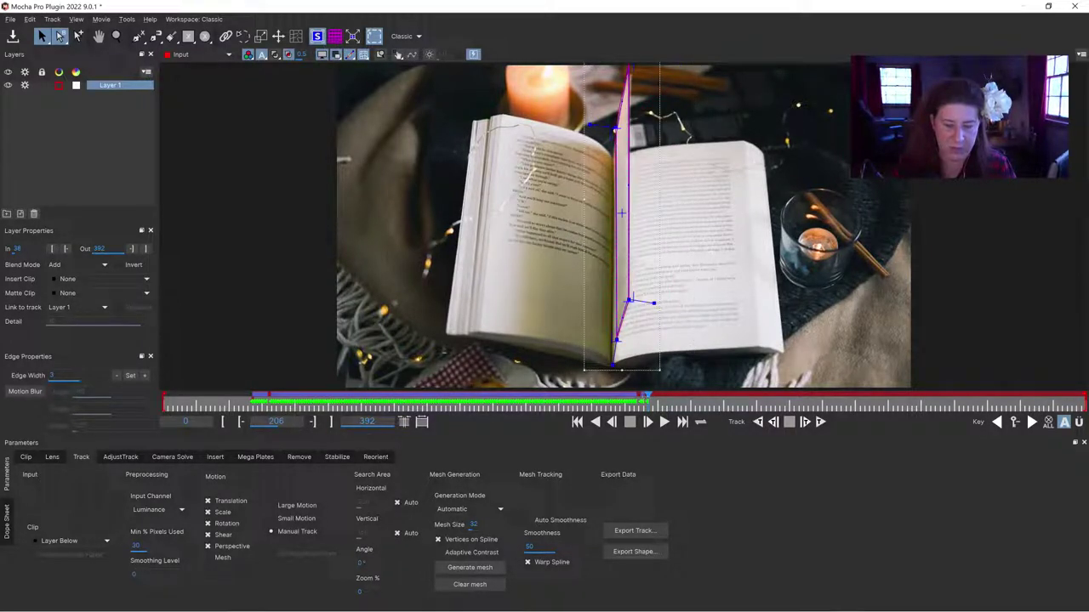
{"action": "key", "text": "period"}
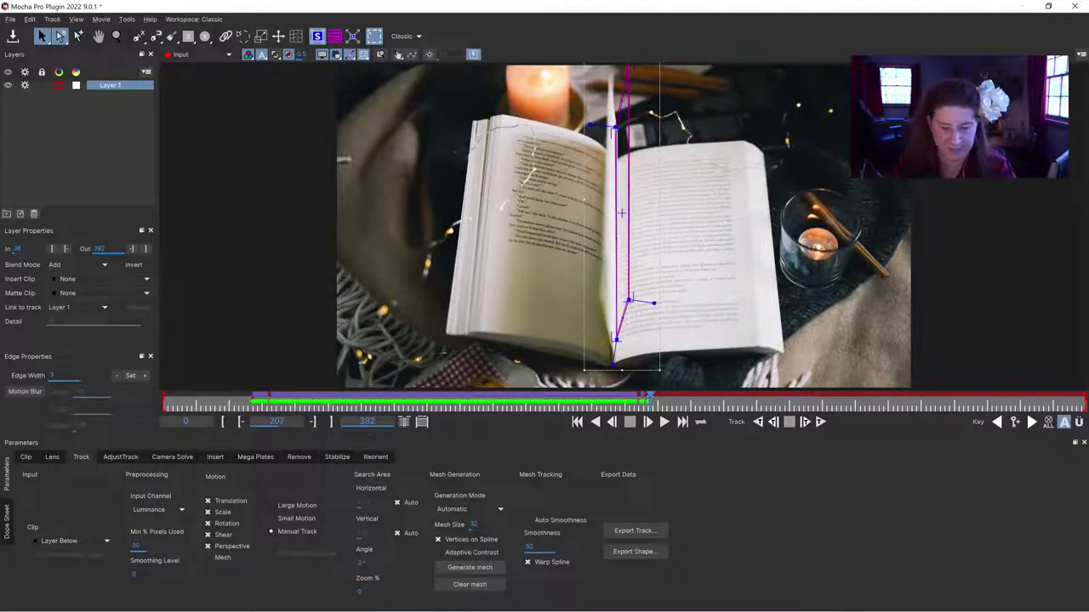
{"action": "key", "text": "comma"}
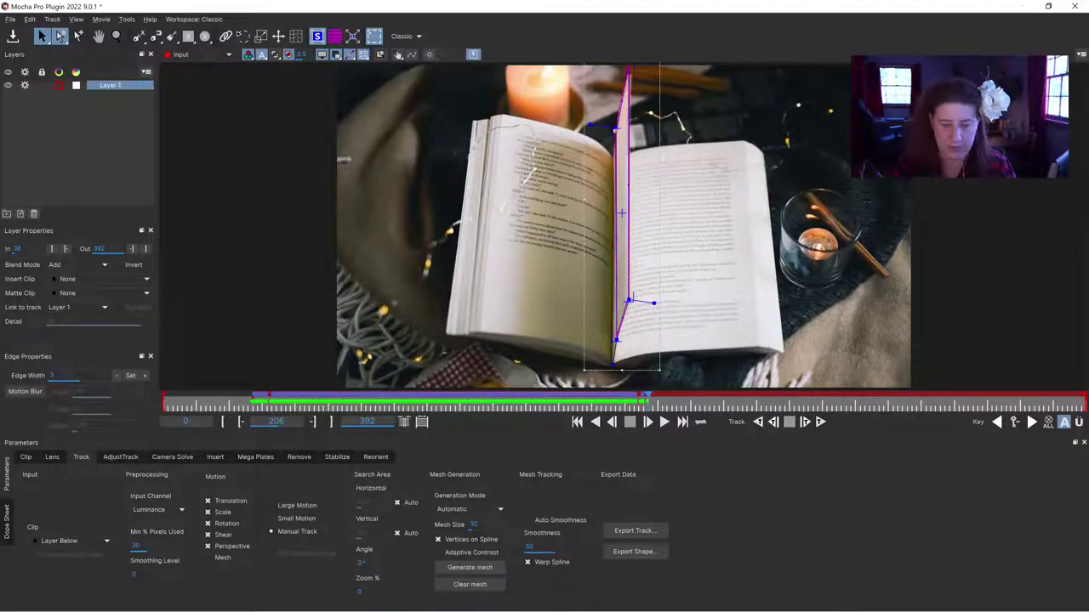
{"action": "left_click", "coordinate": [145, 249]}
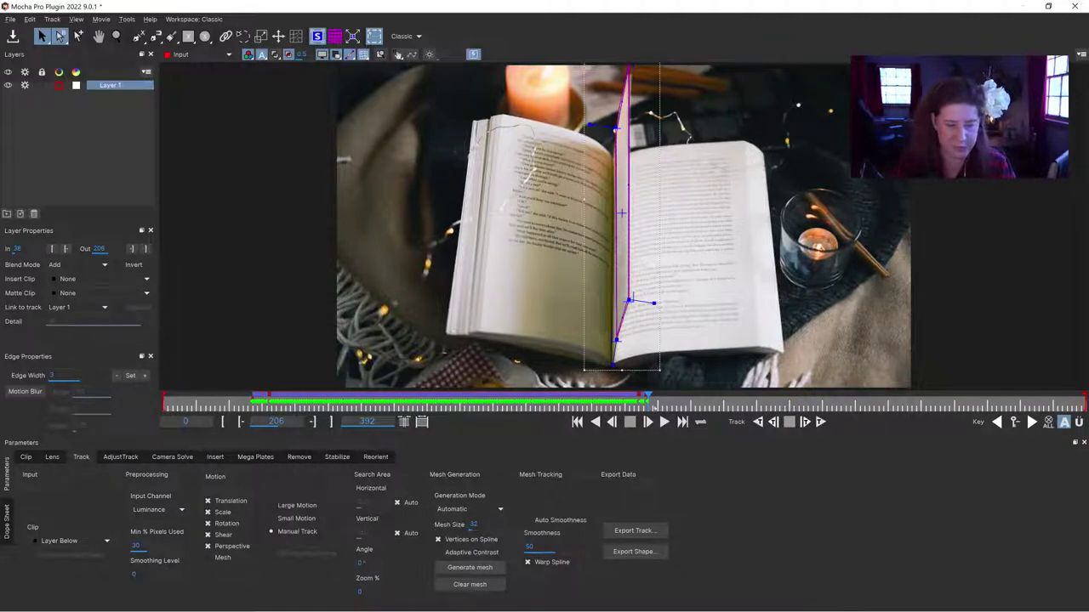
At frame 205, manually adjust all four surface corners to match the turning page.
{"action": "left_click_drag", "start_coordinate": [648, 400], "coordinate": [496, 399]}
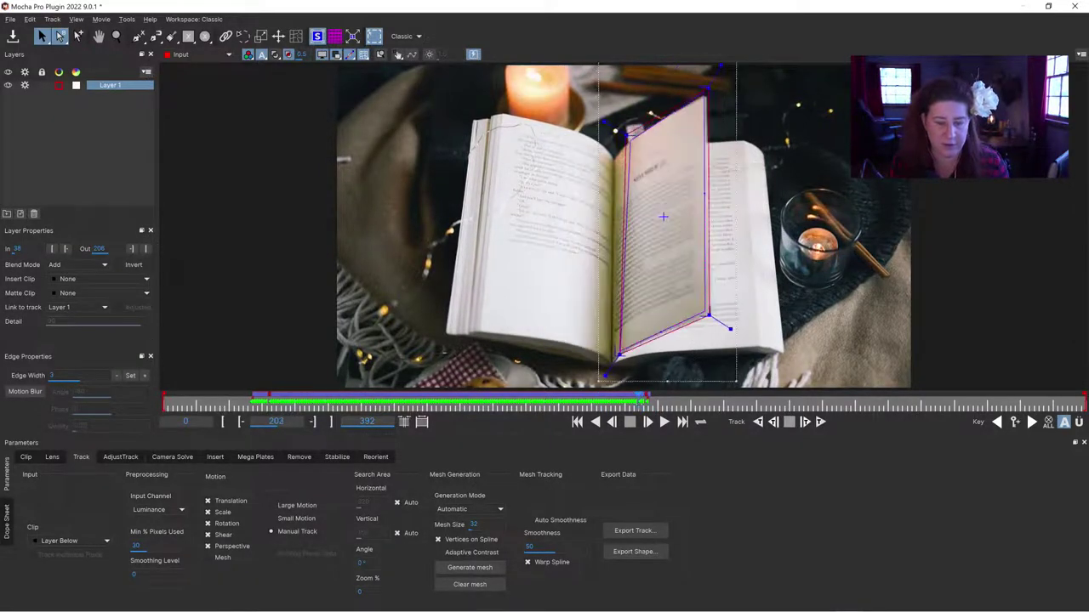
{"action": "key", "text": "Right"}
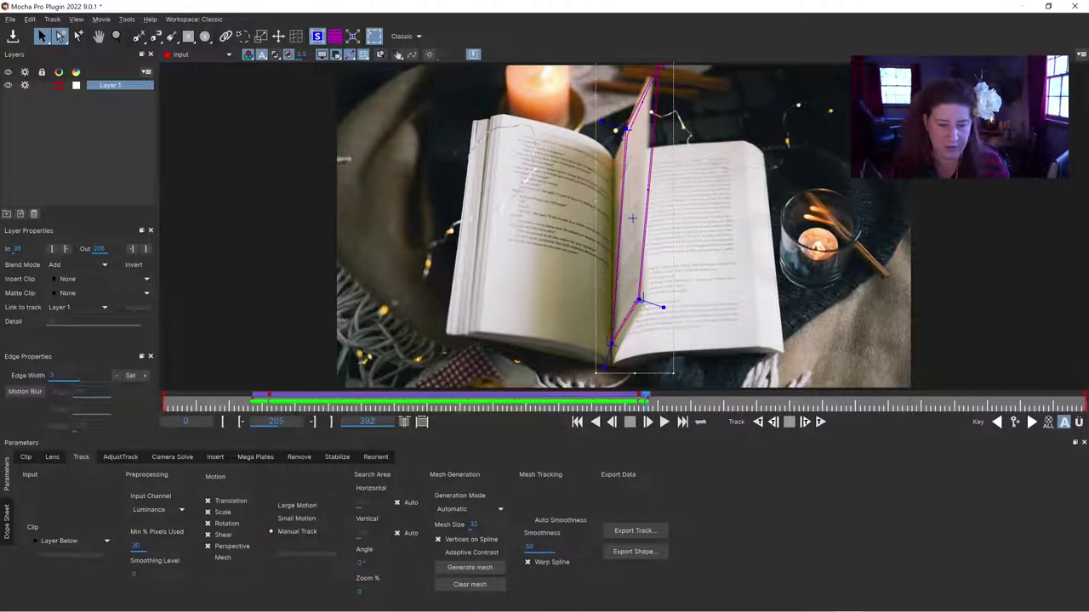
{"action": "left_click_drag", "start_coordinate": [626, 130], "coordinate": [619, 135]}
{"action": "left_click_drag", "start_coordinate": [661, 68], "coordinate": [650, 66]}
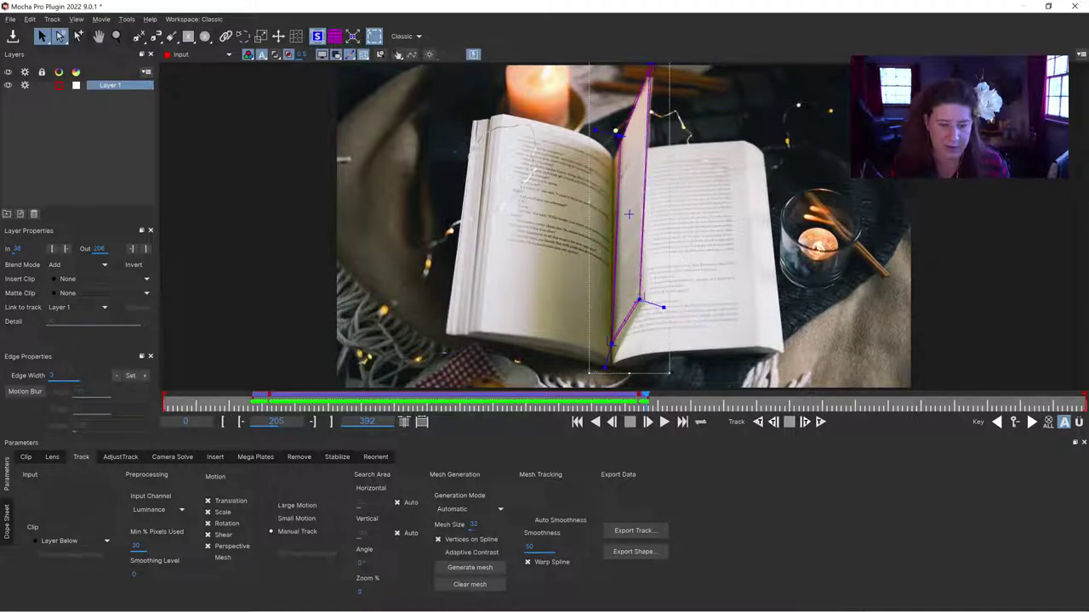
{"action": "left_click_drag", "start_coordinate": [641, 300], "coordinate": [647, 303]}
{"action": "left_click_drag", "start_coordinate": [610, 343], "coordinate": [617, 350]}
{"action": "key", "text": "Right"}
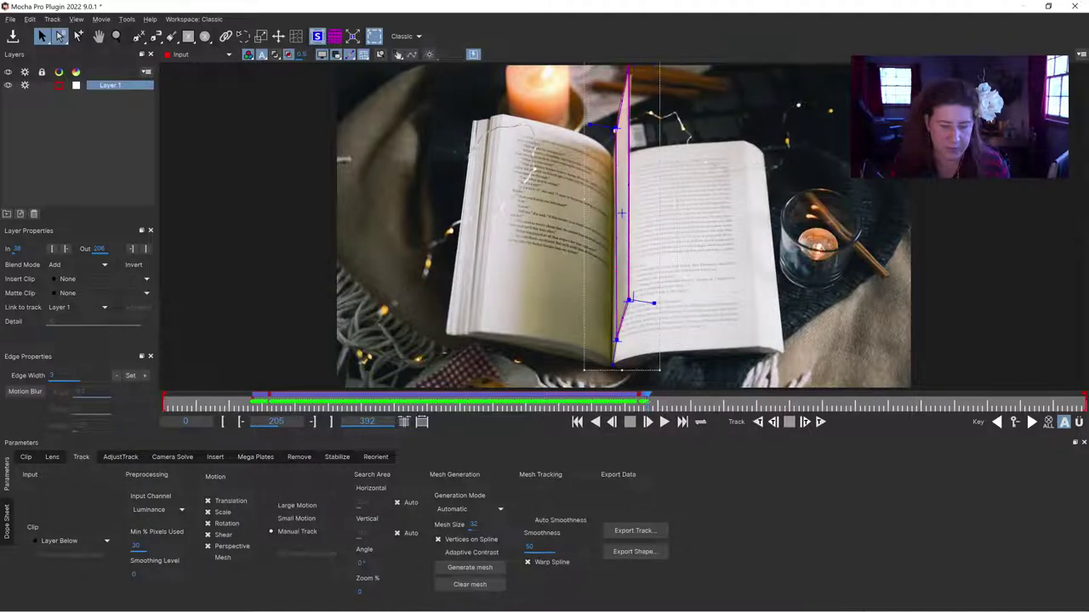
Step through the frames around the layer's out point to check the corrected surface's motion.
{"action": "key", "text": "Right"}
{"action": "key", "text": "Right"}
{"action": "key", "text": "Left"}
{"action": "key", "text": "Left"}
{"action": "key", "text": "Left"}
{"action": "key", "text": "Left"}
{"action": "key", "text": "Left"}
{"action": "key", "text": "Left"}
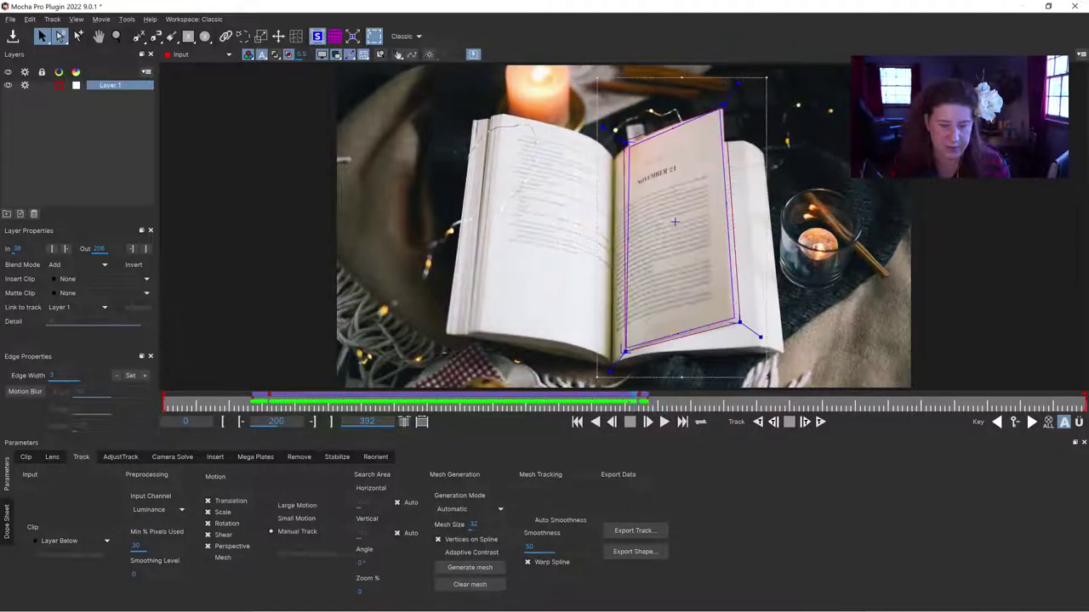
{"action": "key", "text": "Left"}
{"action": "key", "text": "Left"}
{"action": "key", "text": "Left"}
{"action": "key", "text": "Left"}
{"action": "key", "text": "Left"}
{"action": "key", "text": "Left"}
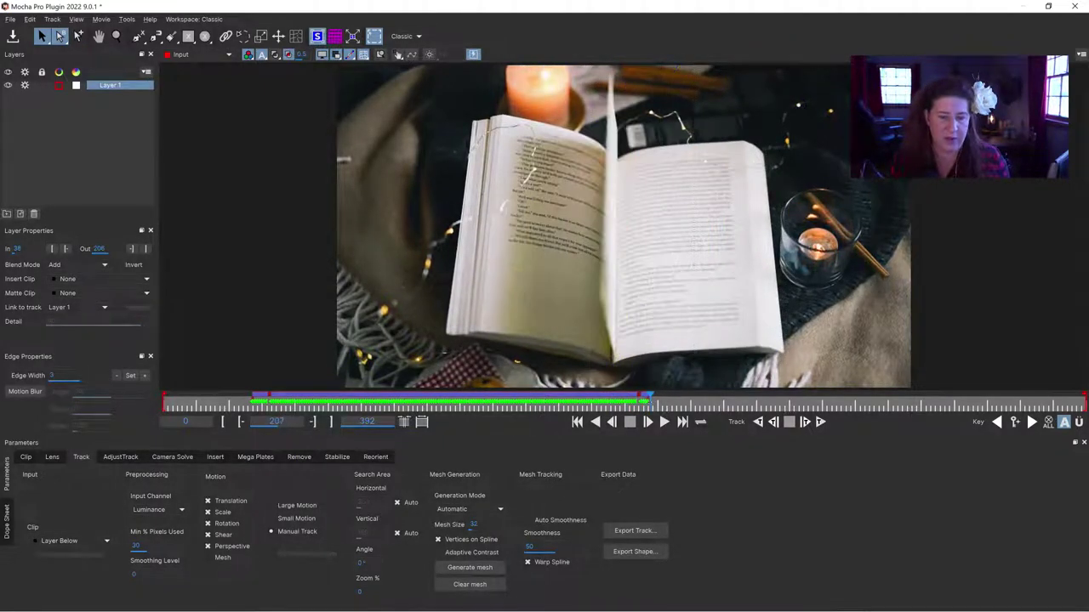
Review the tracked range backwards from the page turn to frame 107, checking the surface's fit on the open page.
{"action": "left_click_drag", "start_coordinate": [631, 395], "coordinate": [497, 394]}
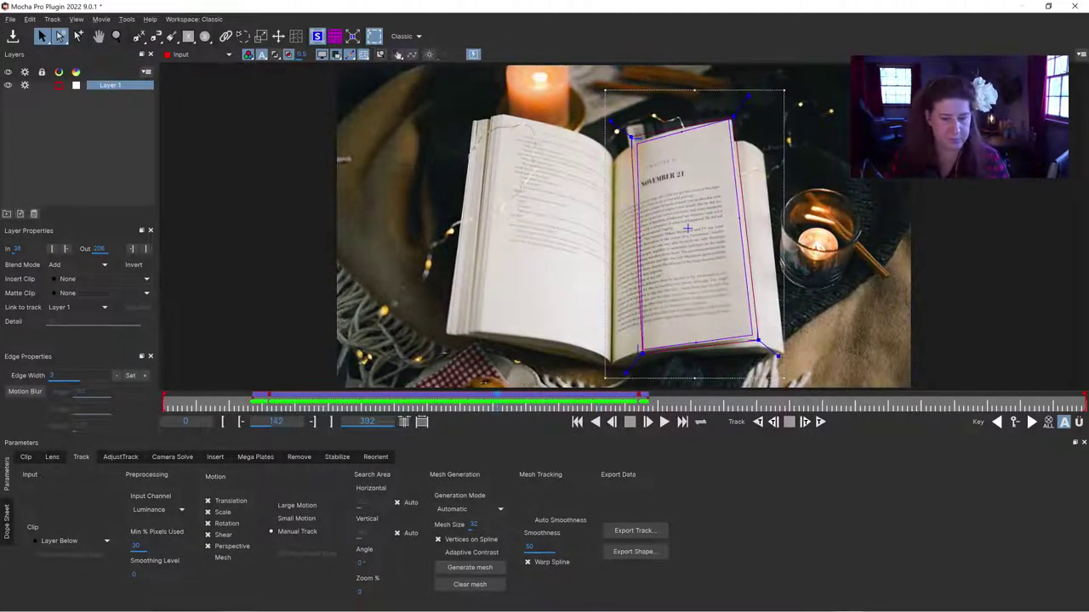
{"action": "key", "text": "Left"}
{"action": "key", "text": "Left"}
{"action": "key", "text": "Left"}
{"action": "key", "text": "Left"}
{"action": "key", "text": "Left"}
{"action": "key", "text": "Left"}
{"action": "key", "text": "Left"}
{"action": "key", "text": "Left"}
{"action": "key", "text": "Left"}
{"action": "key", "text": "Left"}
{"action": "key", "text": "Left"}
{"action": "key", "text": "Left"}
{"action": "key", "text": "Left"}
{"action": "key", "text": "Left"}
{"action": "key", "text": "Left"}
{"action": "key", "text": "Left"}
{"action": "key", "text": "Left"}
{"action": "key", "text": "Left"}
{"action": "key", "text": "Left"}
{"action": "key", "text": "Left"}
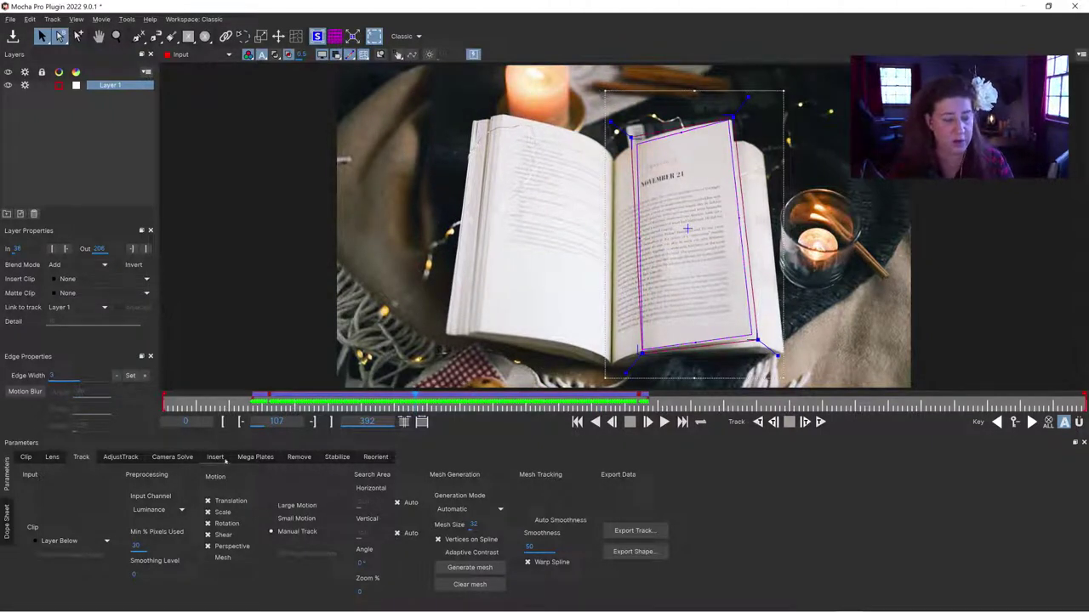
Set the layer's tracking motion to Large Motion in place of Manual Track.
{"action": "left_click", "coordinate": [223, 458]}
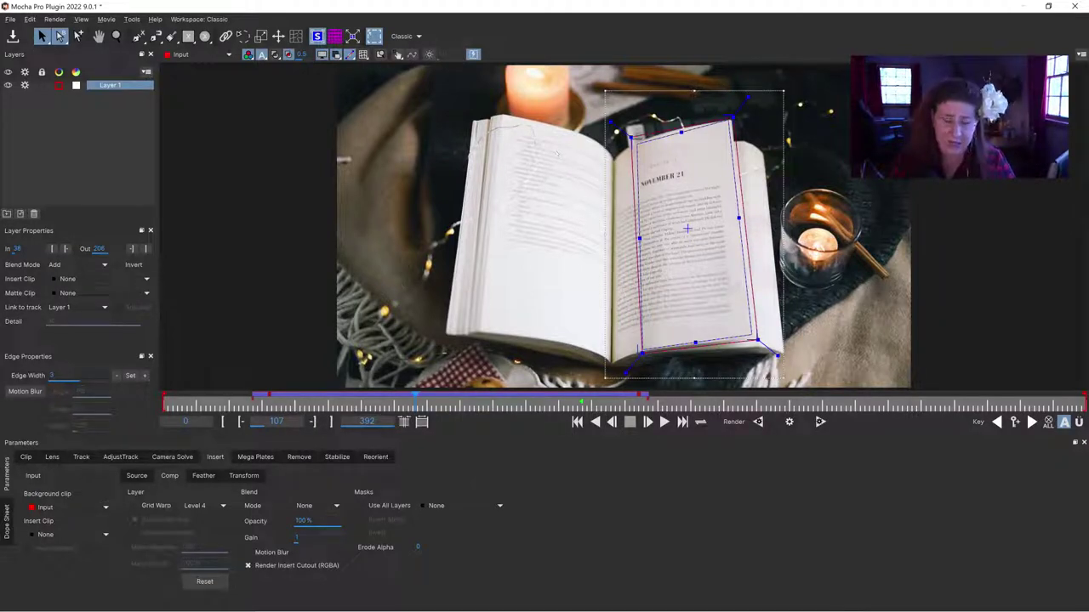
{"action": "left_click", "coordinate": [81, 457]}
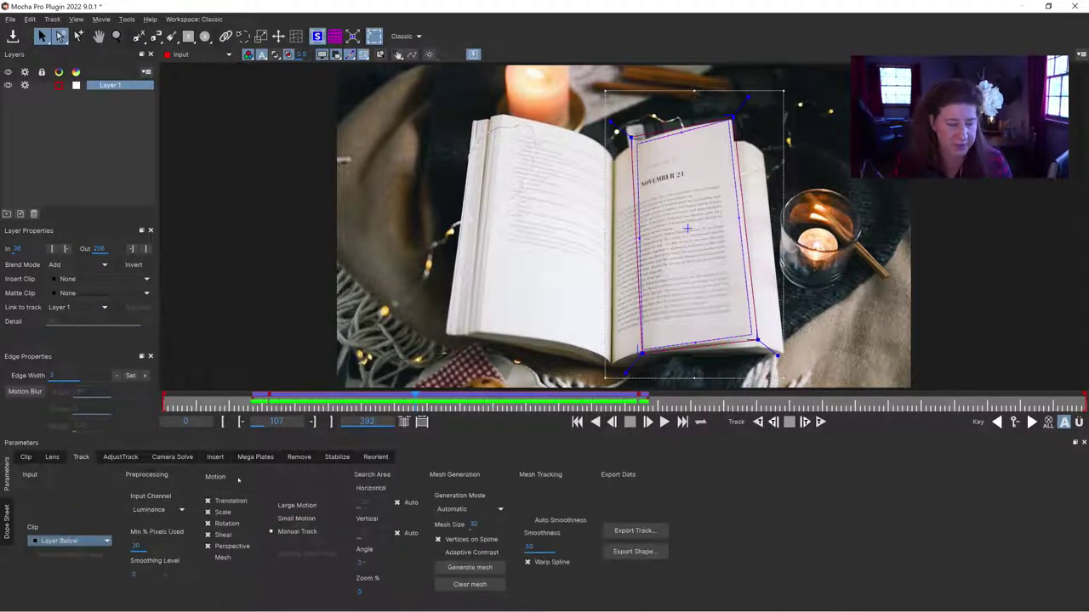
{"action": "left_click", "coordinate": [273, 505]}
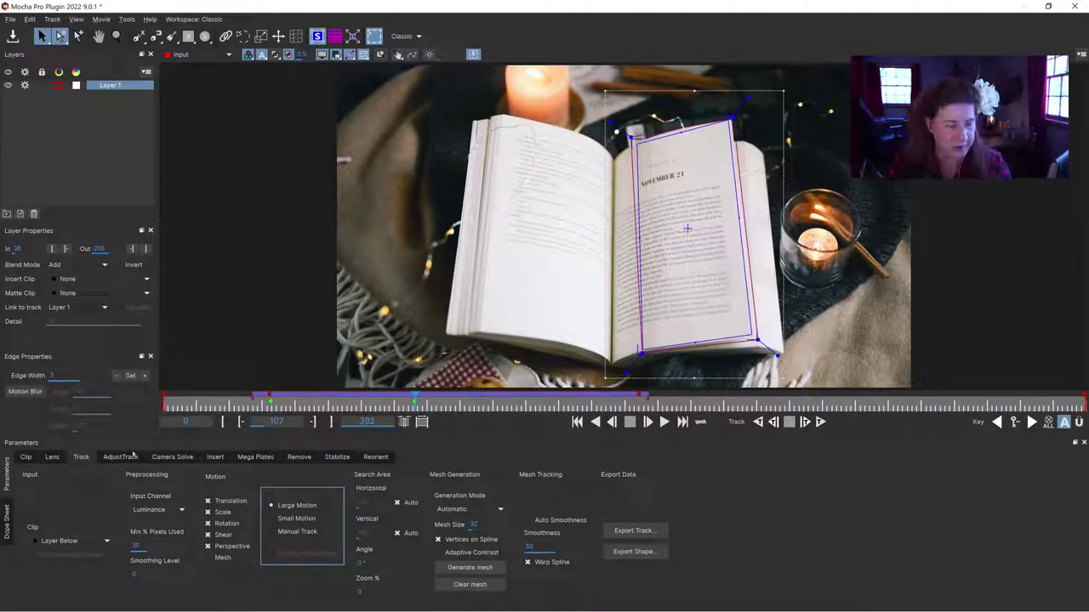
At frame 107, fit the insert warp grid's corners and spine-side edge to the page, and curve its top and bottom edges along the paper.
{"action": "left_click", "coordinate": [215, 460]}
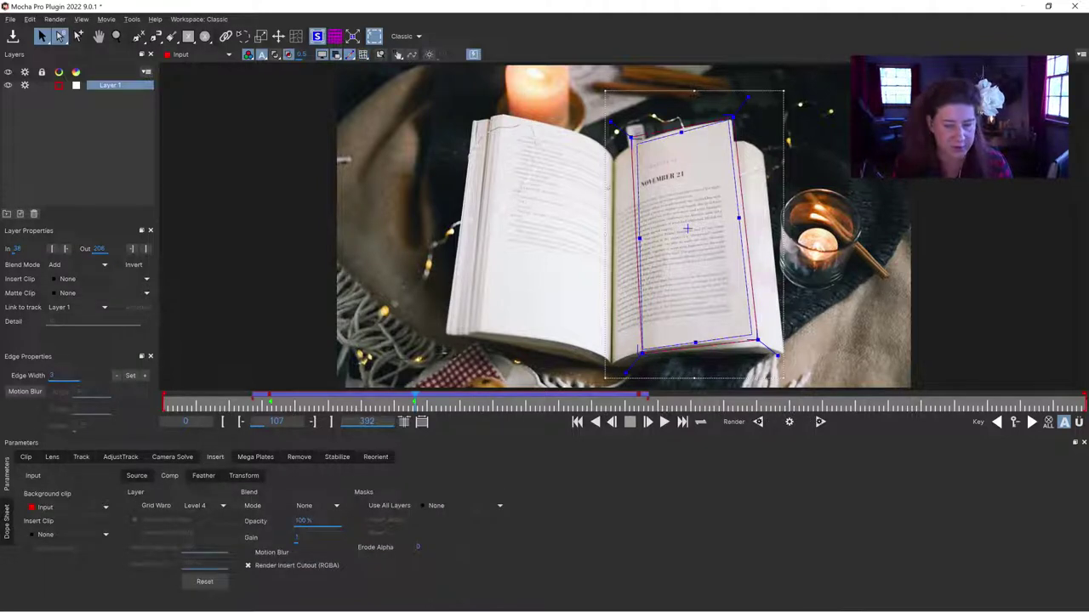
{"action": "mouse_move", "coordinate": [639, 238]}
{"action": "left_mouse_down"}
{"action": "mouse_move", "coordinate": [627, 239]}
{"action": "mouse_move", "coordinate": [638, 240]}
{"action": "left_mouse_up"}
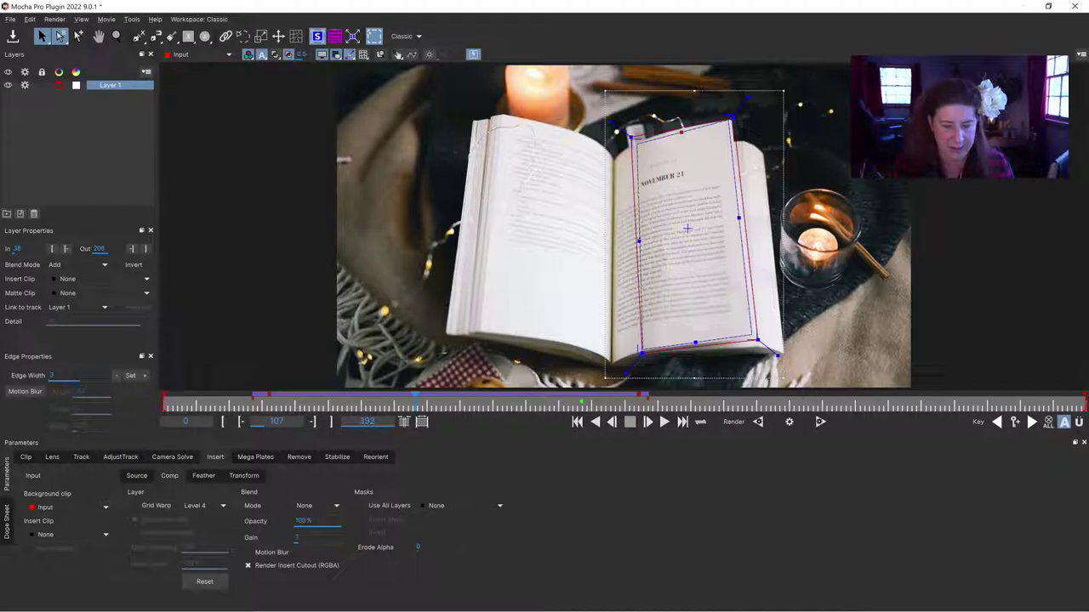
{"action": "left_click_drag", "start_coordinate": [639, 241], "coordinate": [613, 247]}
{"action": "left_click_drag", "start_coordinate": [611, 355], "coordinate": [610, 367]}
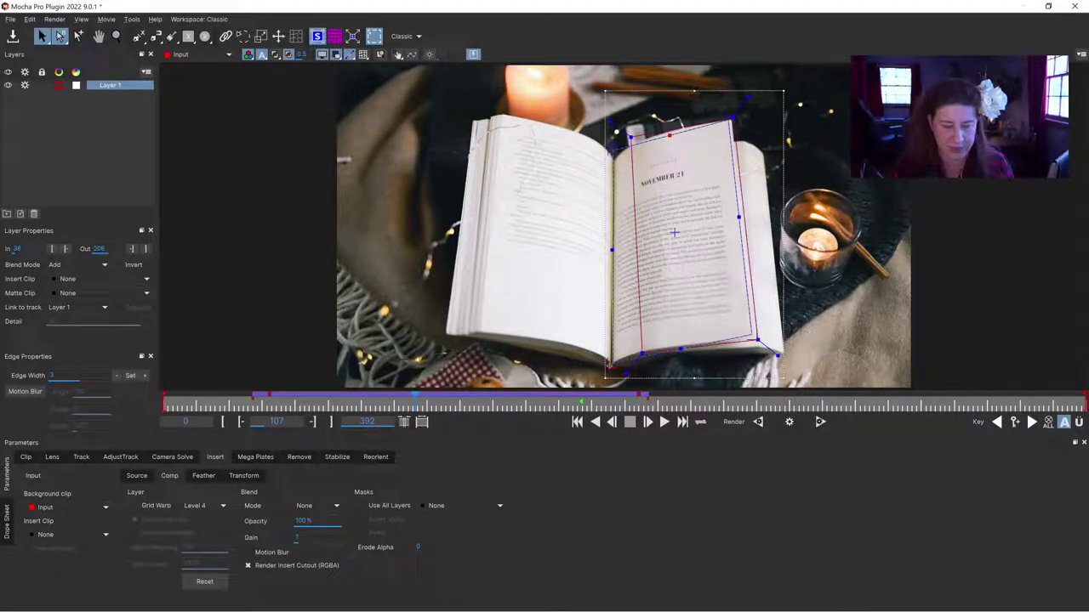
{"action": "left_click_drag", "start_coordinate": [728, 120], "coordinate": [732, 118]}
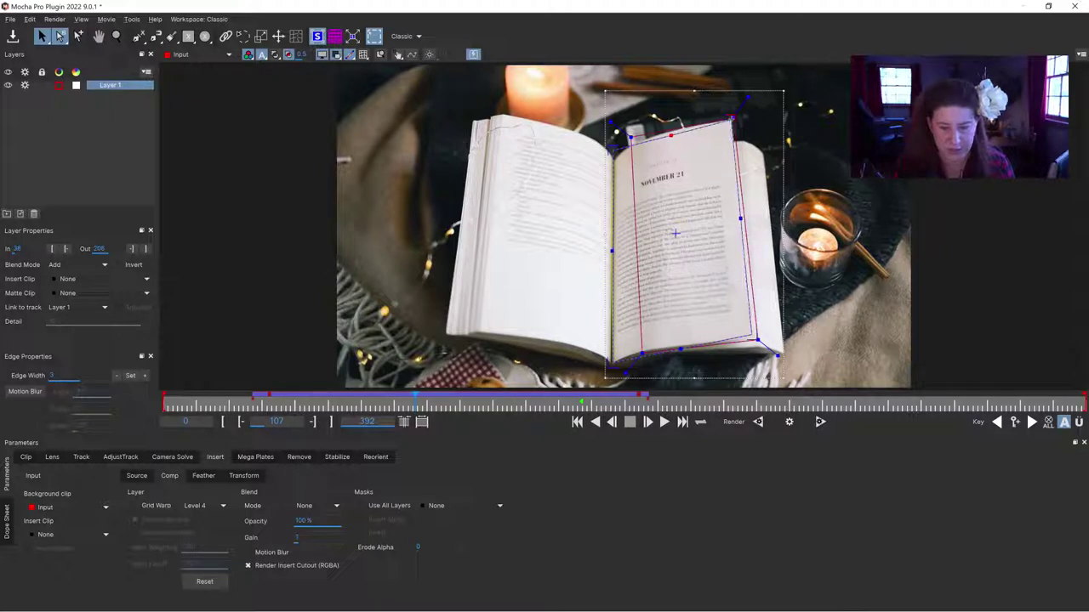
{"action": "left_click_drag", "start_coordinate": [681, 349], "coordinate": [648, 345]}
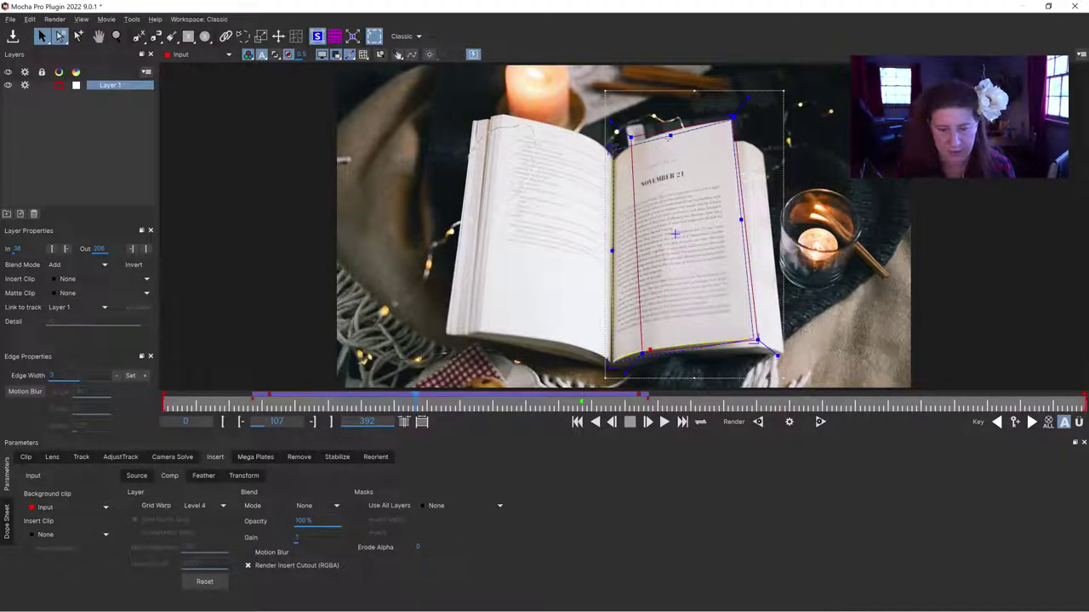
{"action": "mouse_move", "coordinate": [670, 135]}
{"action": "left_mouse_down"}
{"action": "mouse_move", "coordinate": [612, 159]}
{"action": "mouse_move", "coordinate": [651, 136]}
{"action": "left_mouse_up"}
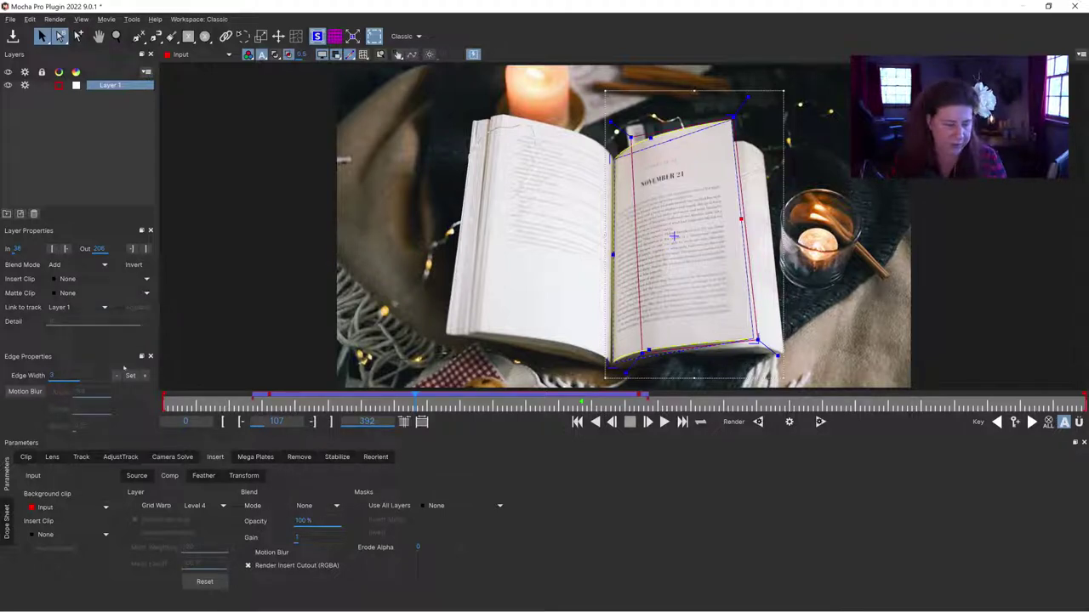
Try Logo as the layer's insert clip and replace it with the Grid8x8 checkerboard.
{"action": "left_click", "coordinate": [79, 279]}
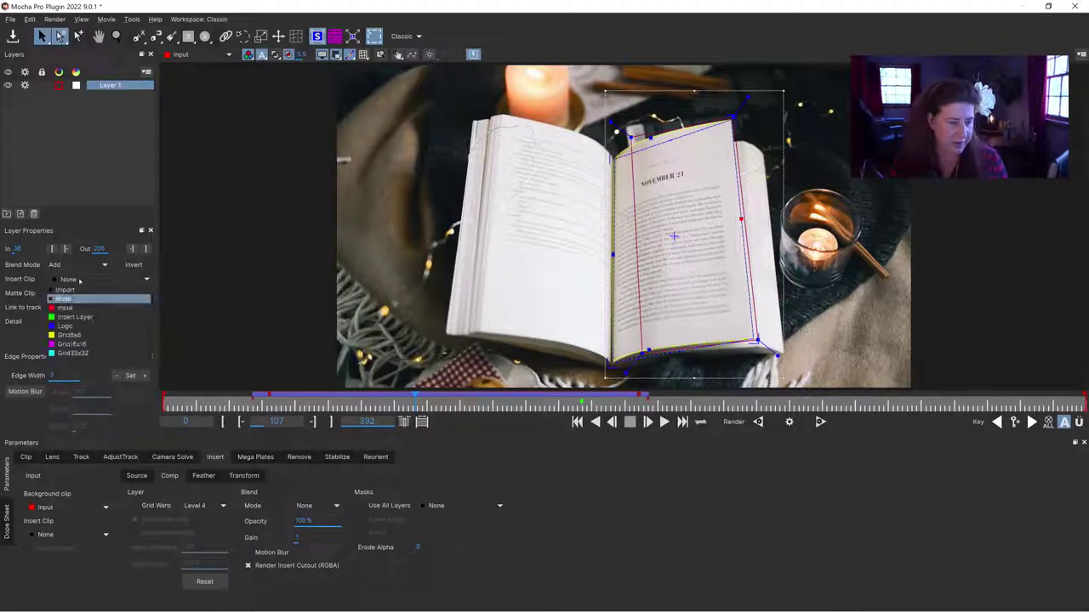
{"action": "left_click", "coordinate": [80, 326]}
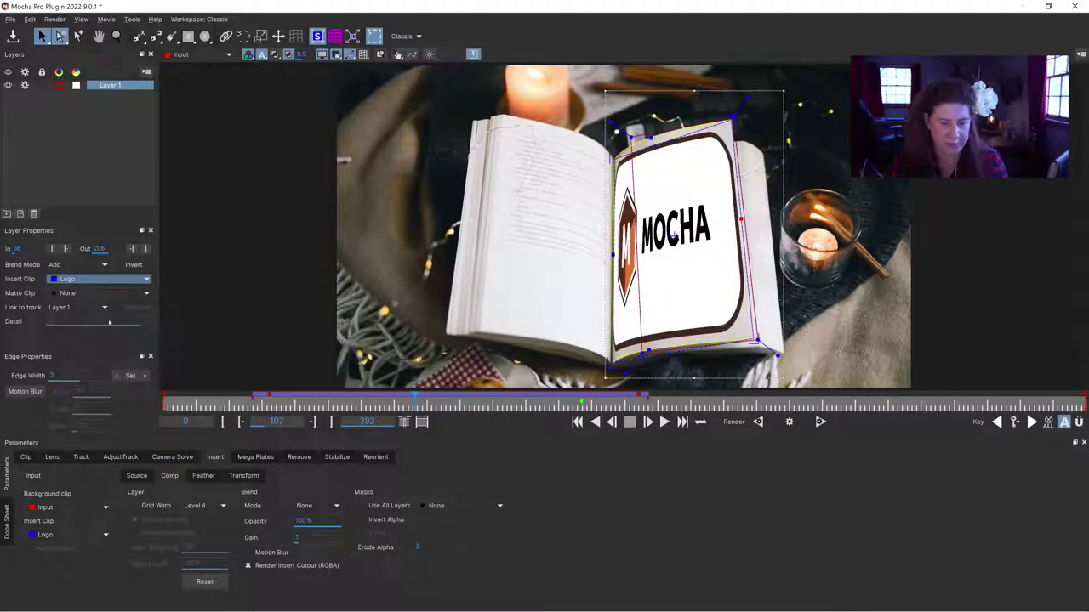
{"action": "left_click", "coordinate": [75, 279]}
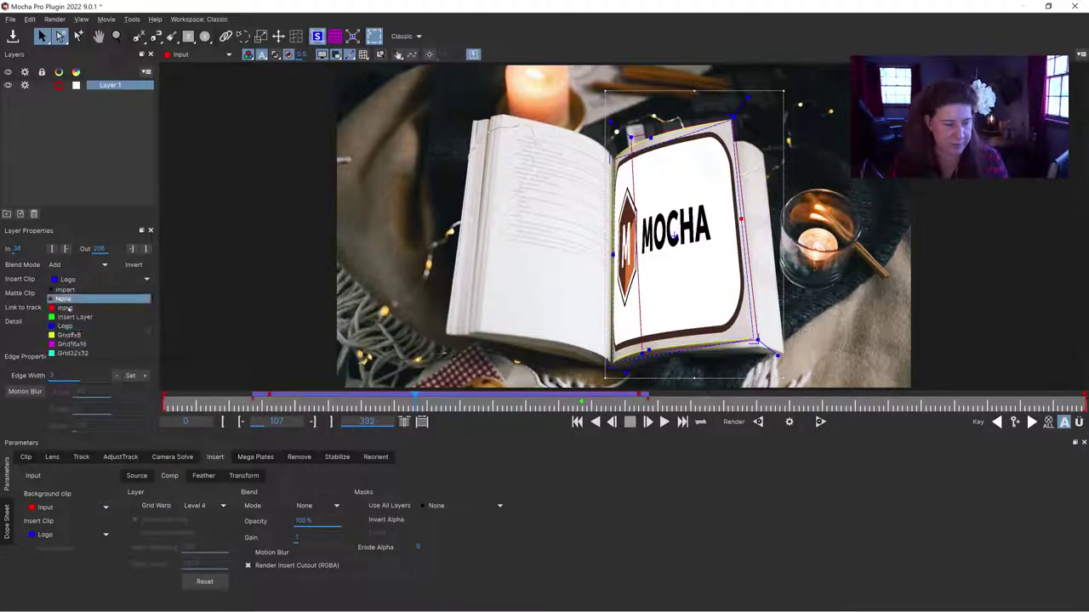
{"action": "left_click", "coordinate": [71, 335]}
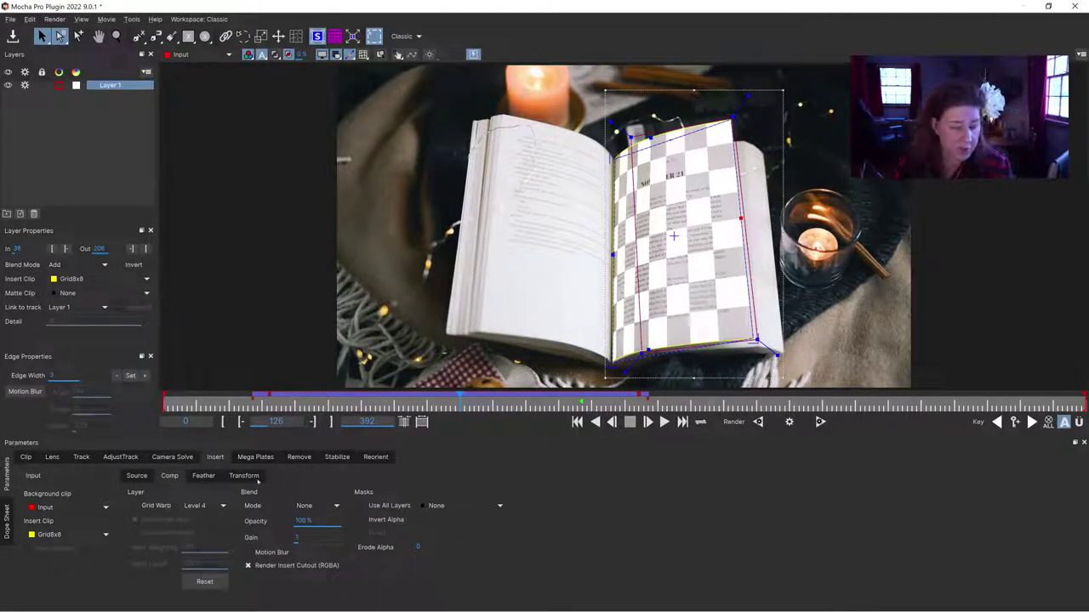
Set the insert's grid warp to Level 1 and turn on the Grid Warp editing display.
{"action": "left_click", "coordinate": [202, 505]}
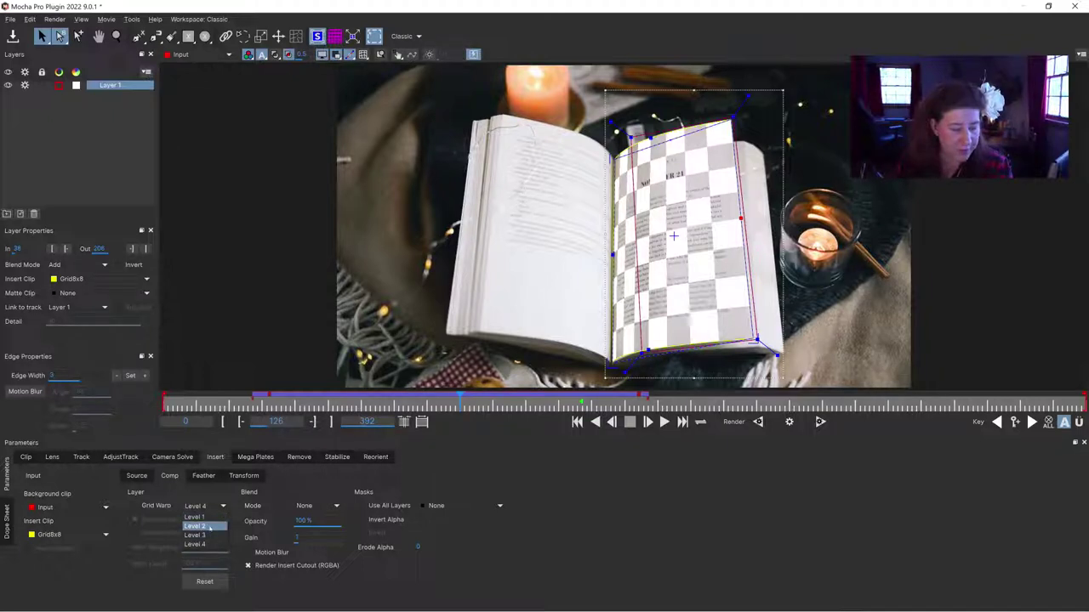
{"action": "left_click", "coordinate": [207, 517]}
{"action": "left_click", "coordinate": [134, 506]}
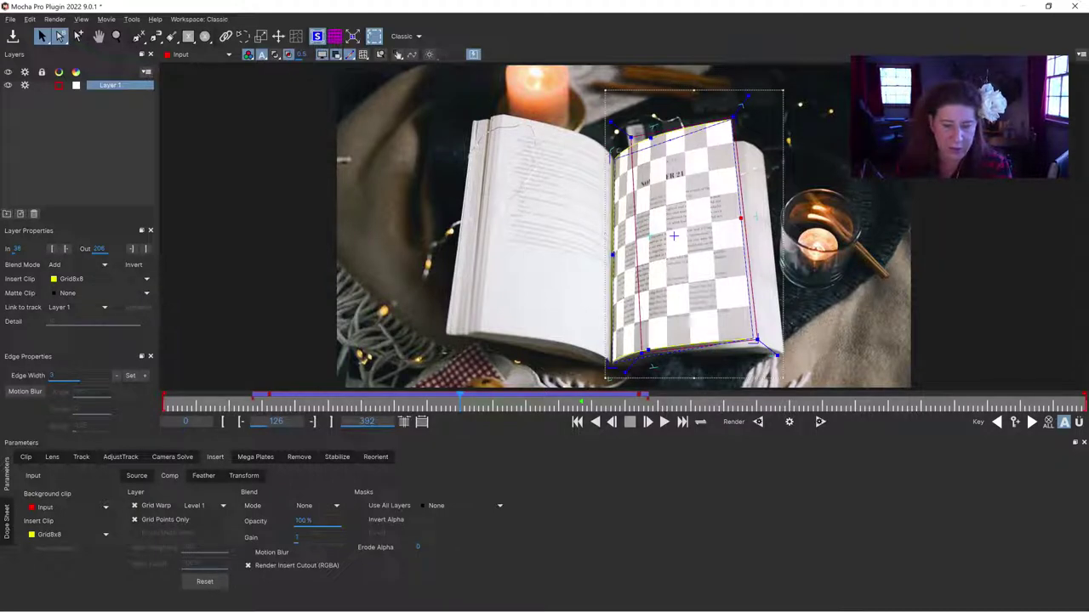
At frame 126, fit the warp grid's upper spine-side corner to the top of the book's spine.
{"action": "left_click", "coordinate": [116, 35]}
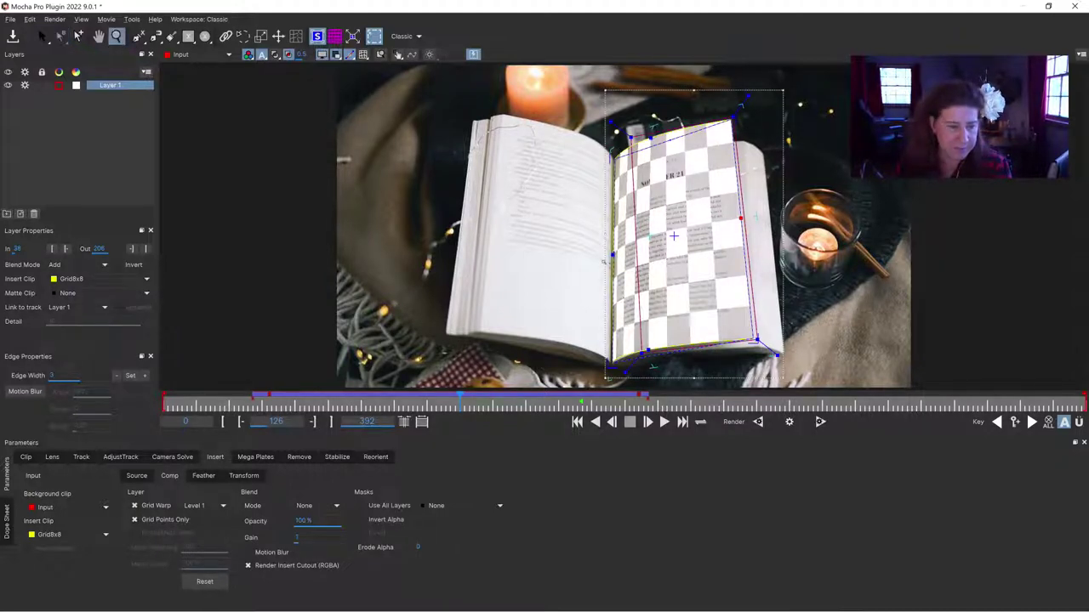
{"action": "left_click", "coordinate": [606, 265]}
{"action": "left_click", "coordinate": [637, 227]}
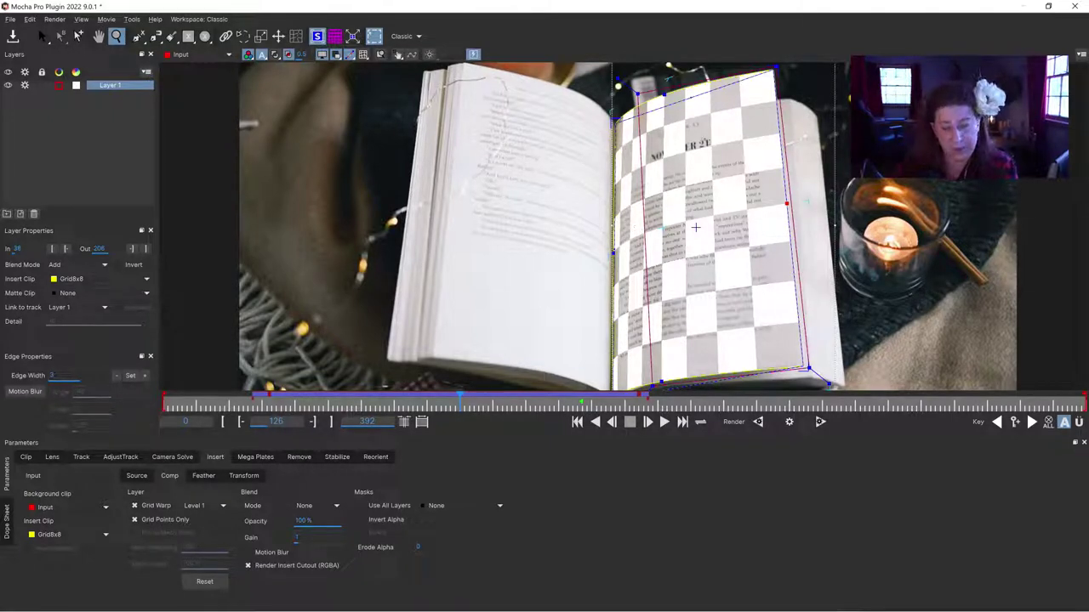
{"action": "left_click", "coordinate": [42, 36]}
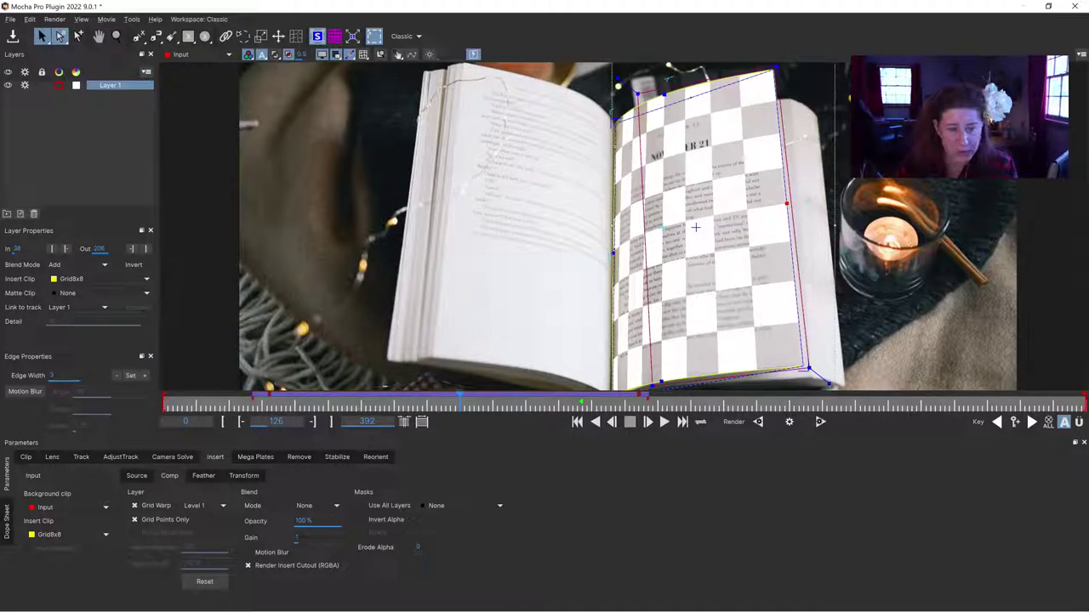
{"action": "left_click_drag", "start_coordinate": [614, 116], "coordinate": [610, 113]}
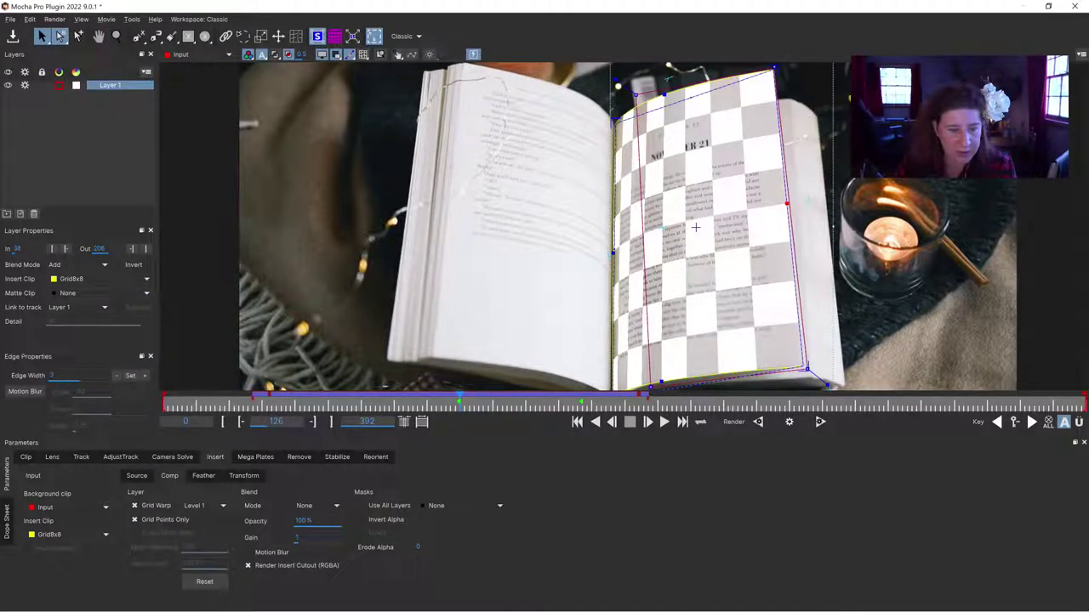
{"action": "left_click_drag", "start_coordinate": [612, 115], "coordinate": [610, 112]}
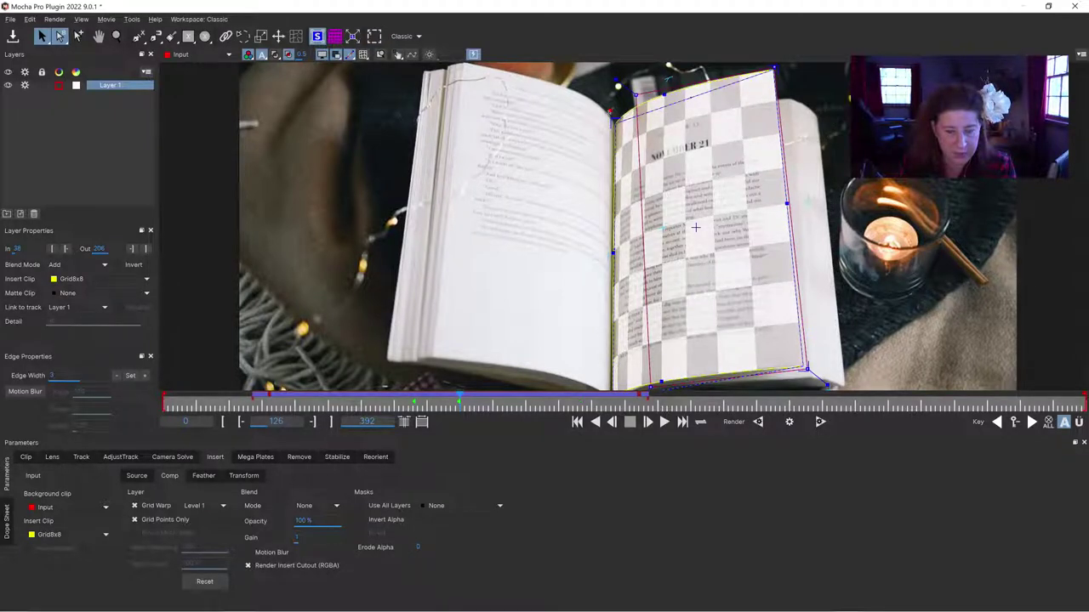
At frame 126, align the warp grid's lower spine-side corner with the bottom of the page at the spine.
{"action": "key", "text": "x"}
{"action": "left_click_drag", "start_coordinate": [664, 295], "coordinate": [621, 252]}
{"action": "left_click_drag", "start_coordinate": [567, 384], "coordinate": [566, 381]}
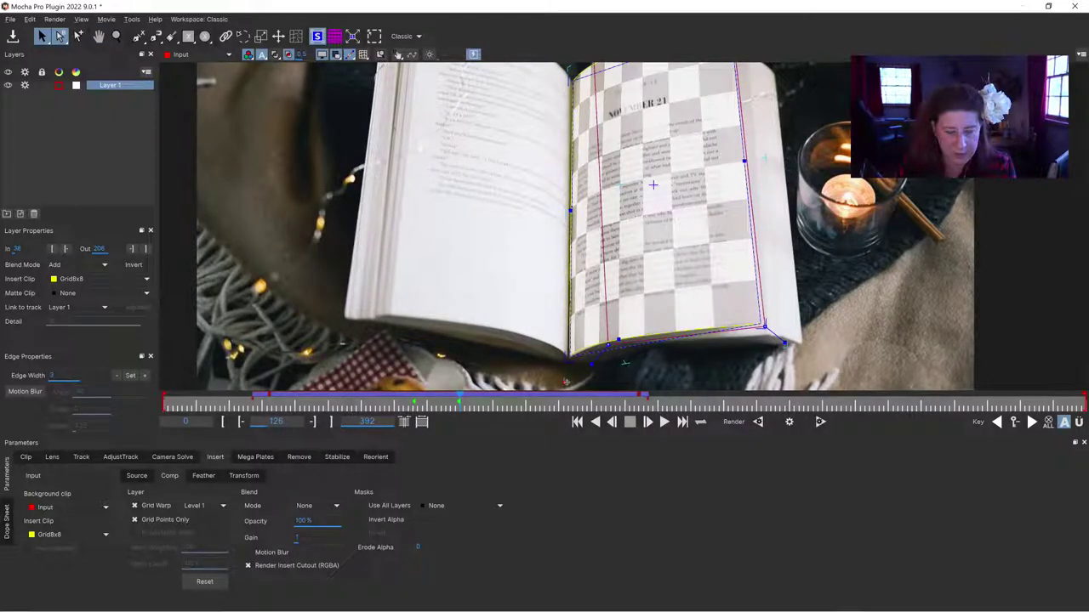
{"action": "key", "text": "x"}
{"action": "left_click_drag", "start_coordinate": [733, 194], "coordinate": [732, 234]}
{"action": "key", "text": "x"}
{"action": "key", "text": "x"}
{"action": "key", "text": "q"}
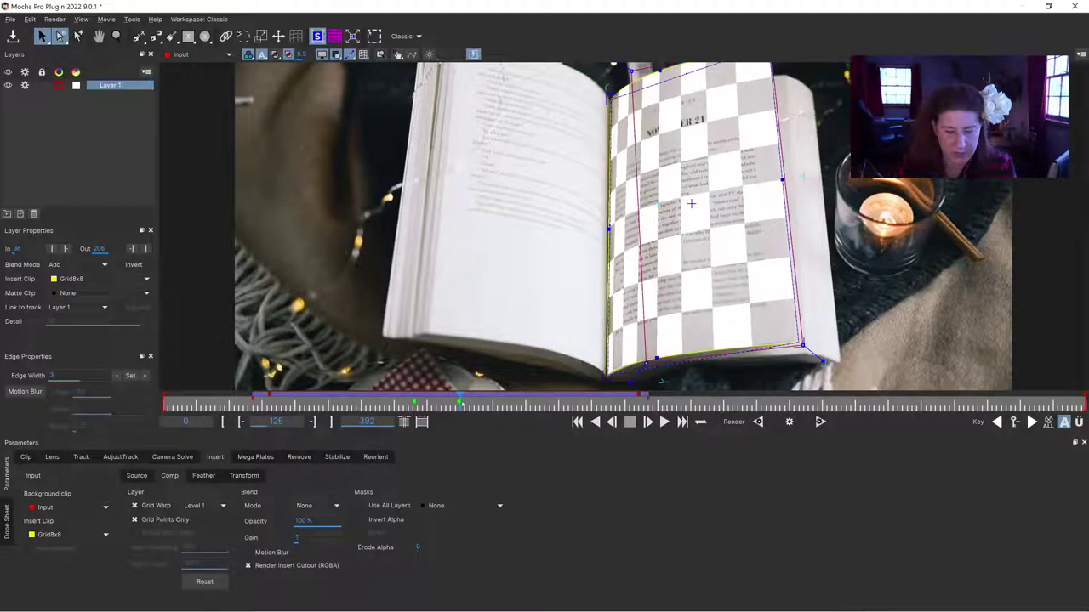
Hide the planar surface outline and refit the warp grid's lower spine-side corner at frame 158.
{"action": "key", "text": "space"}
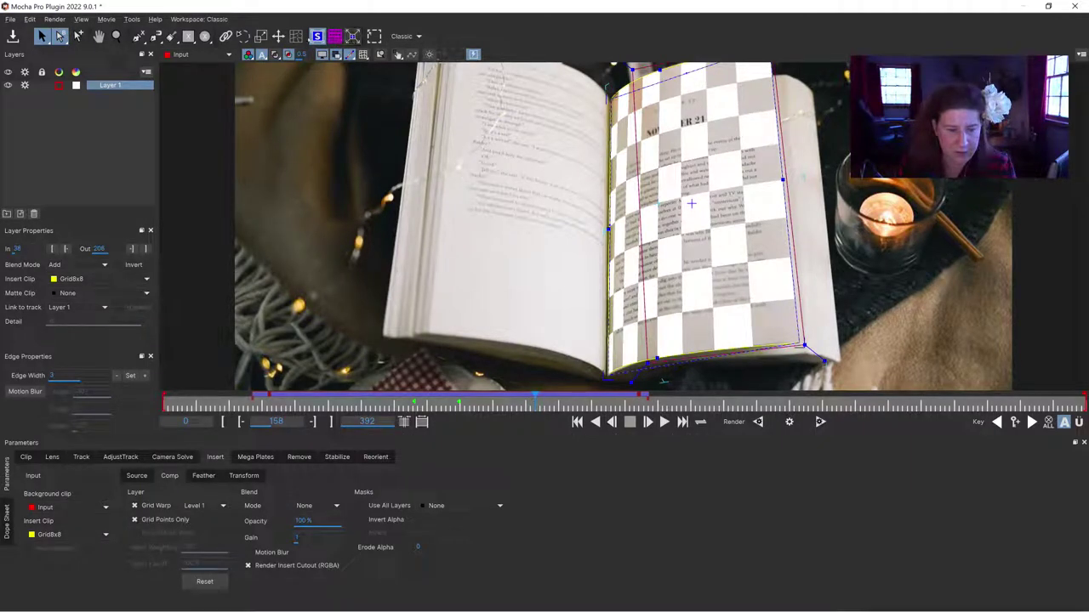
{"action": "left_click", "coordinate": [316, 37]}
{"action": "key", "text": "x"}
{"action": "left_click_drag", "start_coordinate": [648, 344], "coordinate": [654, 289]}
{"action": "left_click", "coordinate": [41, 36]}
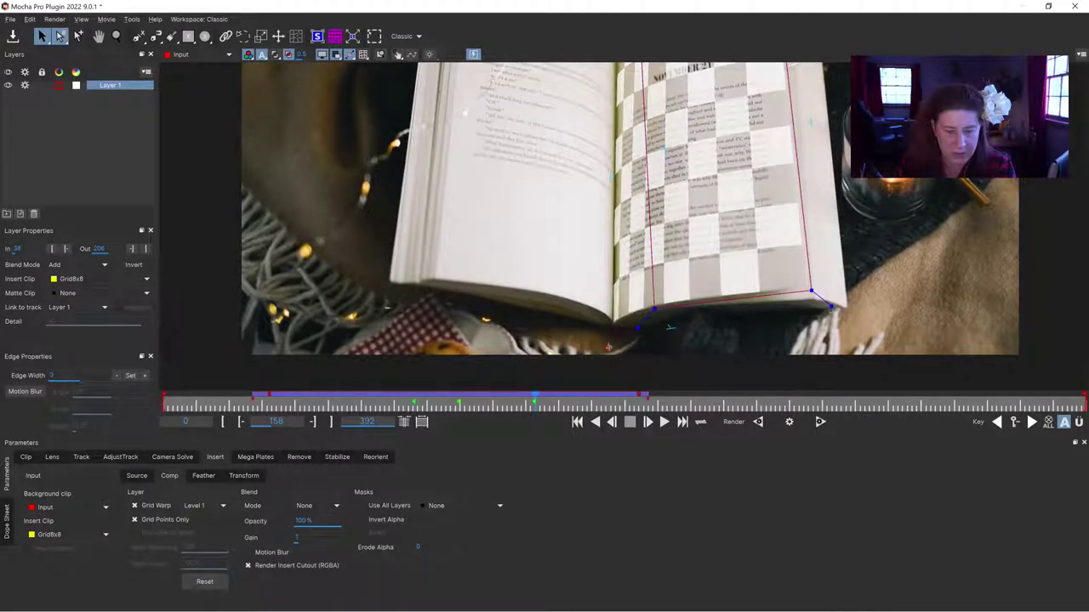
Examine the checkerboard's fit along the spine from frame 158 to frame 178.
{"action": "left_click_drag", "start_coordinate": [535, 405], "coordinate": [550, 405]}
{"action": "key", "text": "Right"}
{"action": "key", "text": "Right"}
{"action": "key", "text": "Right"}
{"action": "key", "text": "Right"}
{"action": "key", "text": "Right"}
{"action": "key", "text": "Right"}
{"action": "key", "text": "Right"}
{"action": "key", "text": "Right"}
{"action": "key", "text": "Right"}
{"action": "key", "text": "Right"}
{"action": "key", "text": "Right"}
{"action": "key", "text": "Right"}
{"action": "key", "text": "Right"}
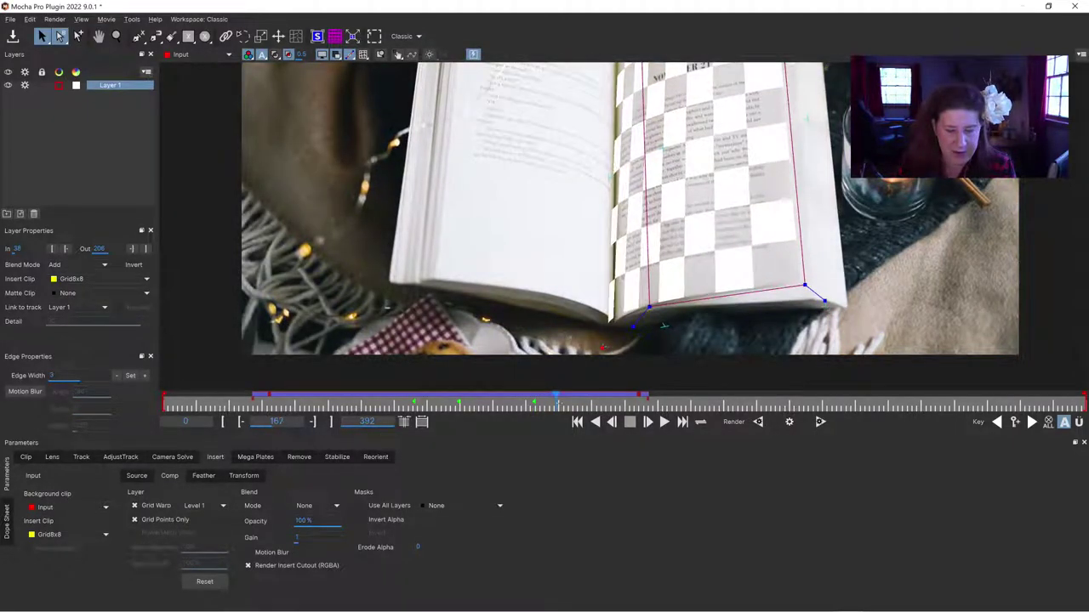
{"action": "key", "text": "Right"}
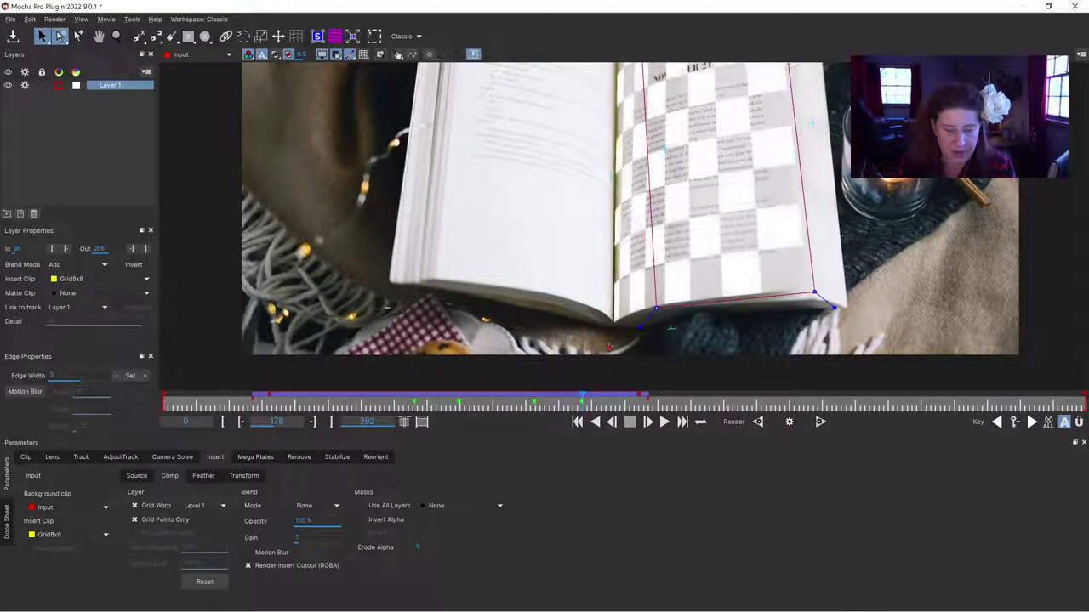
Correct the warp grid's spine-side fit through the page-turn frames near the layer's out point, and at frame 187.
{"action": "left_click_drag", "start_coordinate": [591, 403], "coordinate": [641, 403]}
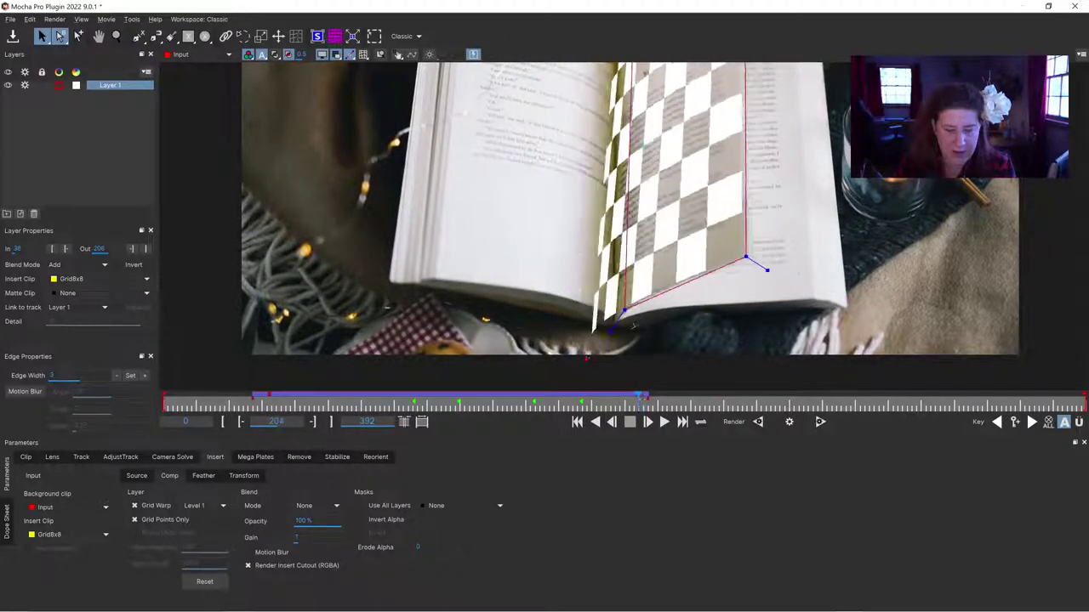
{"action": "left_click_drag", "start_coordinate": [642, 397], "coordinate": [622, 398]}
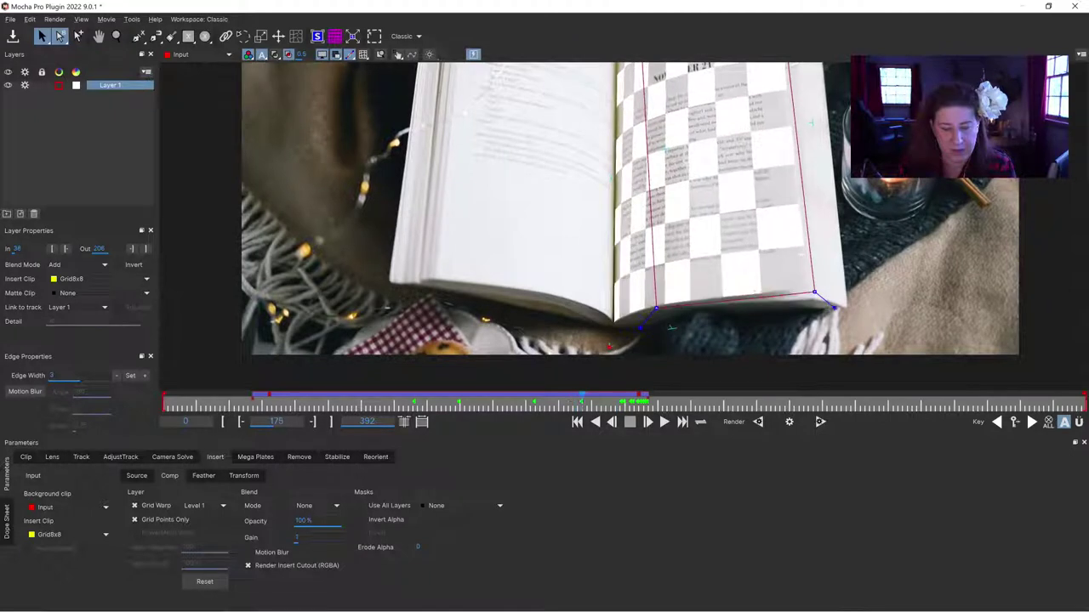
{"action": "left_click_drag", "start_coordinate": [603, 401], "coordinate": [599, 401]}
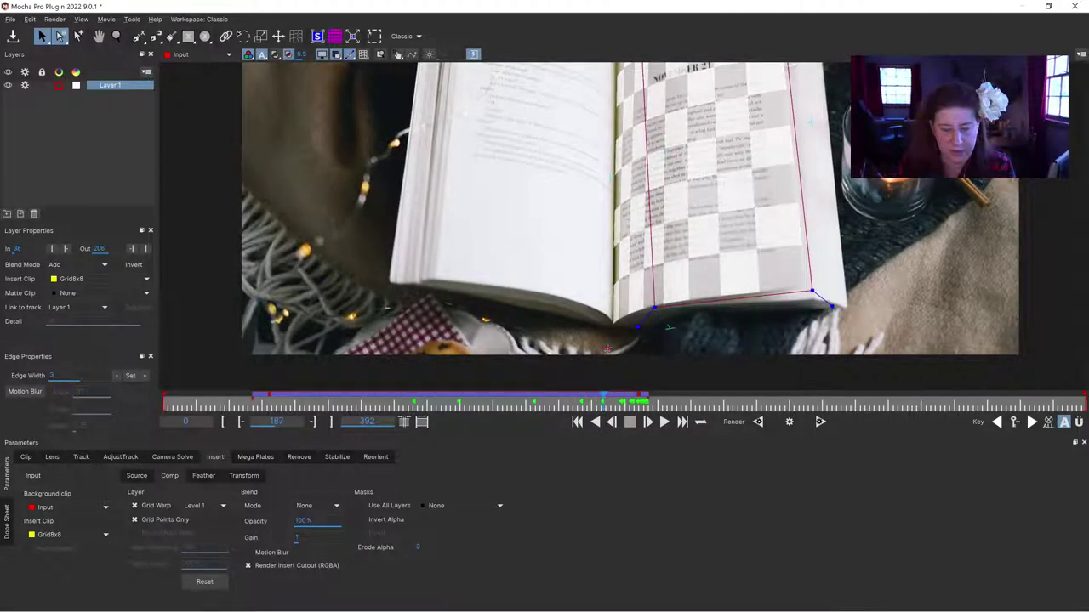
Refit the warp grid's lower spine-side corner to the page at frame 192.
{"action": "key", "text": "Right"}
{"action": "key", "text": "Right"}
{"action": "key", "text": "Right"}
{"action": "key", "text": "Right"}
{"action": "key", "text": "Right"}
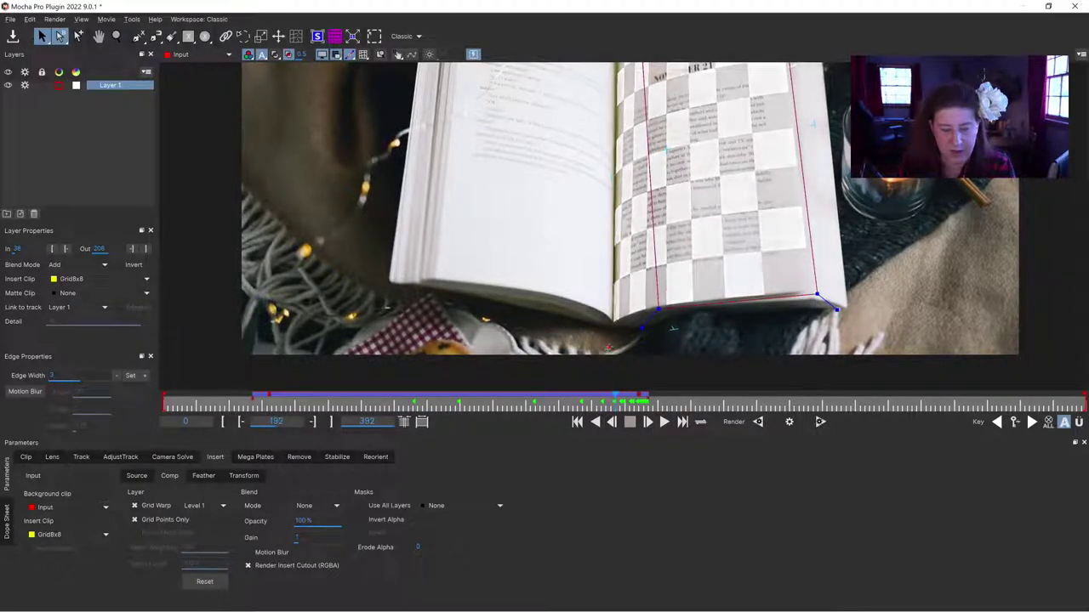
Nudge the warp grid's lower spine-side corner back onto the page edge at frame 182.
{"action": "key", "text": "Left"}
{"action": "key", "text": "Left"}
{"action": "key", "text": "Left"}
{"action": "key", "text": "Left"}
{"action": "key", "text": "Left"}
{"action": "key", "text": "Left"}
{"action": "key", "text": "Left"}
{"action": "key", "text": "Left"}
{"action": "key", "text": "Left"}
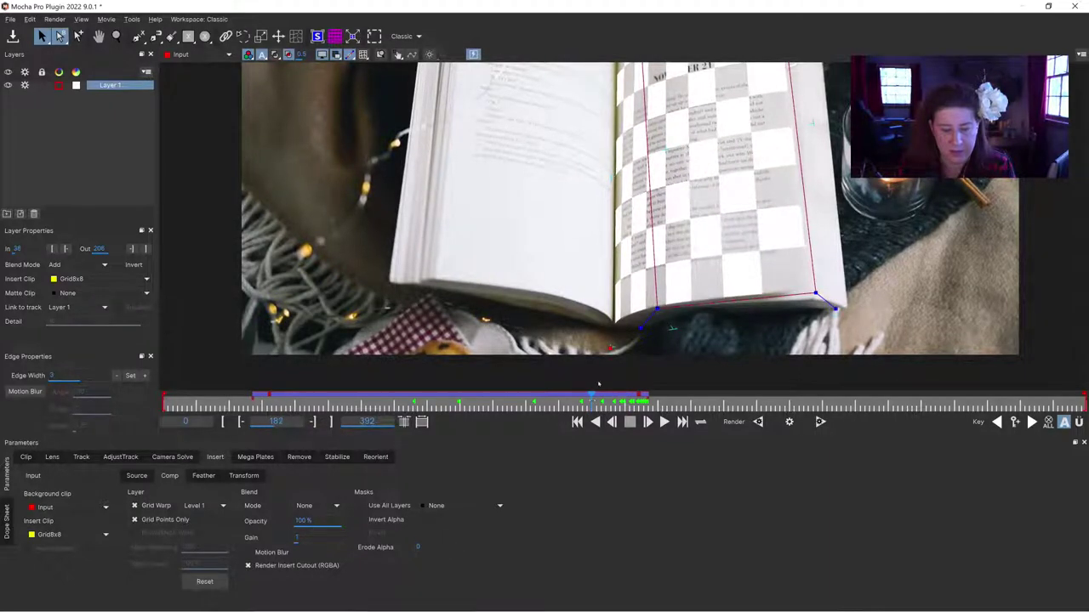
{"action": "left_click_drag", "start_coordinate": [610, 348], "coordinate": [608, 347]}
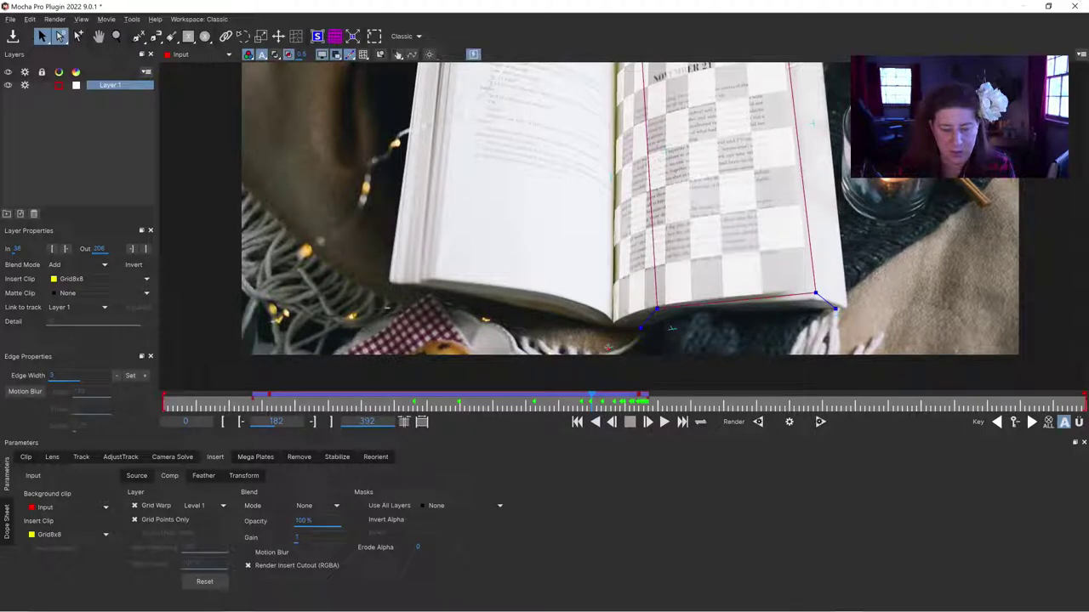
Realign the warp grid's lower spine-side corner with the page at frames 168 and 147.
{"action": "left_click_drag", "start_coordinate": [592, 403], "coordinate": [558, 405]}
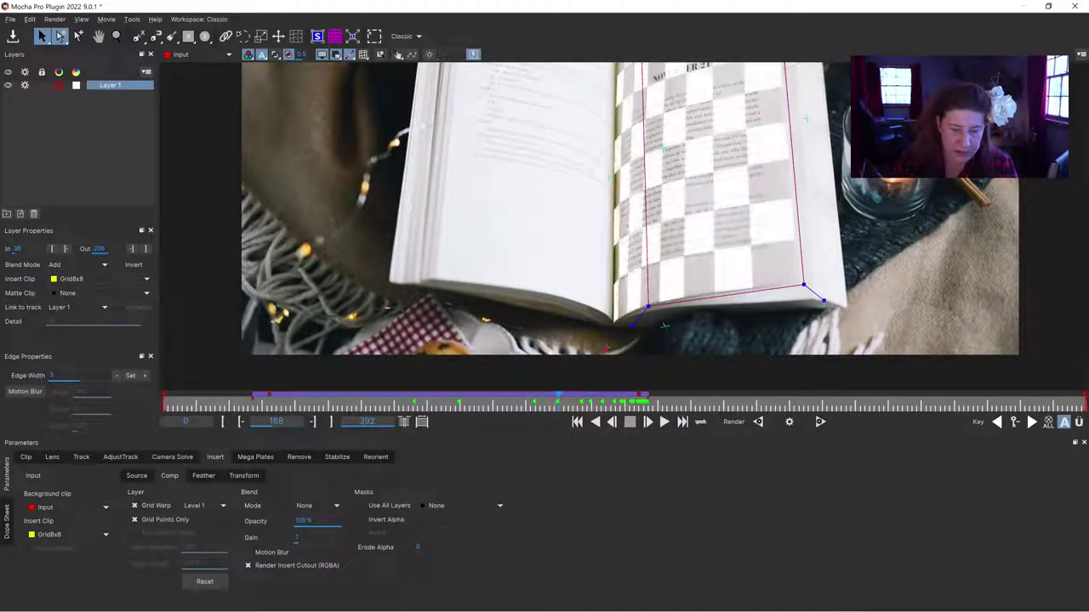
{"action": "key", "text": "shift+Left"}
{"action": "key", "text": "Left"}
{"action": "key", "text": "Left"}
{"action": "key", "text": "Left"}
{"action": "key", "text": "Left"}
{"action": "key", "text": "Left"}
{"action": "key", "text": "Left"}
{"action": "key", "text": "Left"}
{"action": "key", "text": "Left"}
{"action": "key", "text": "Left"}
{"action": "key", "text": "Left"}
{"action": "key", "text": "Left"}
{"action": "key", "text": "Left"}
{"action": "key", "text": "Left"}
{"action": "key", "text": "Left"}
{"action": "key", "text": "Left"}
{"action": "key", "text": "Left"}
{"action": "key", "text": "Left"}
{"action": "key", "text": "Left"}
{"action": "key", "text": "Left"}
{"action": "key", "text": "Left"}
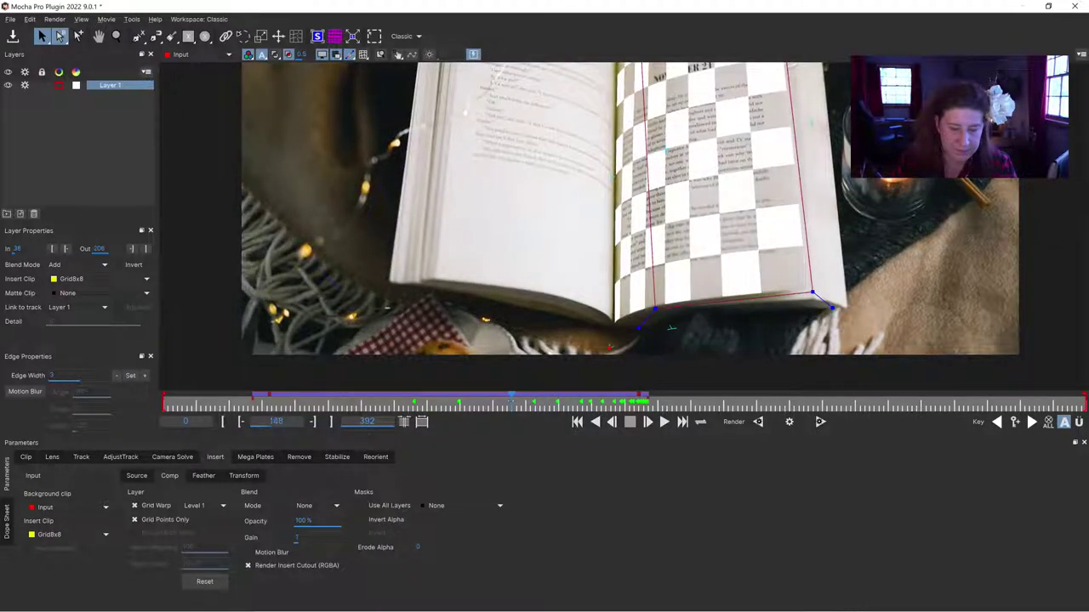
{"action": "key", "text": "z"}
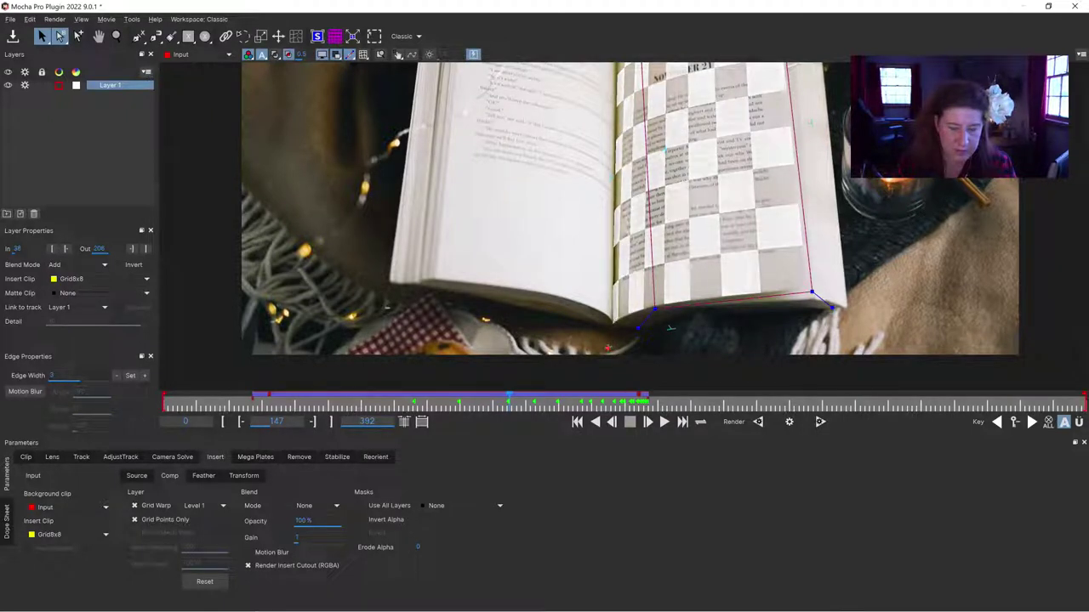
Adjust the warp grid's lower spine-side corner to follow the spine at frame 153.
{"action": "key", "text": "Right"}
{"action": "key", "text": "Right"}
{"action": "key", "text": "Right"}
{"action": "key", "text": "Right"}
{"action": "key", "text": "Right"}
{"action": "key", "text": "Right"}
{"action": "key", "text": "Right"}
{"action": "key", "text": "Right"}
{"action": "key", "text": "Left"}
{"action": "key", "text": "Left"}
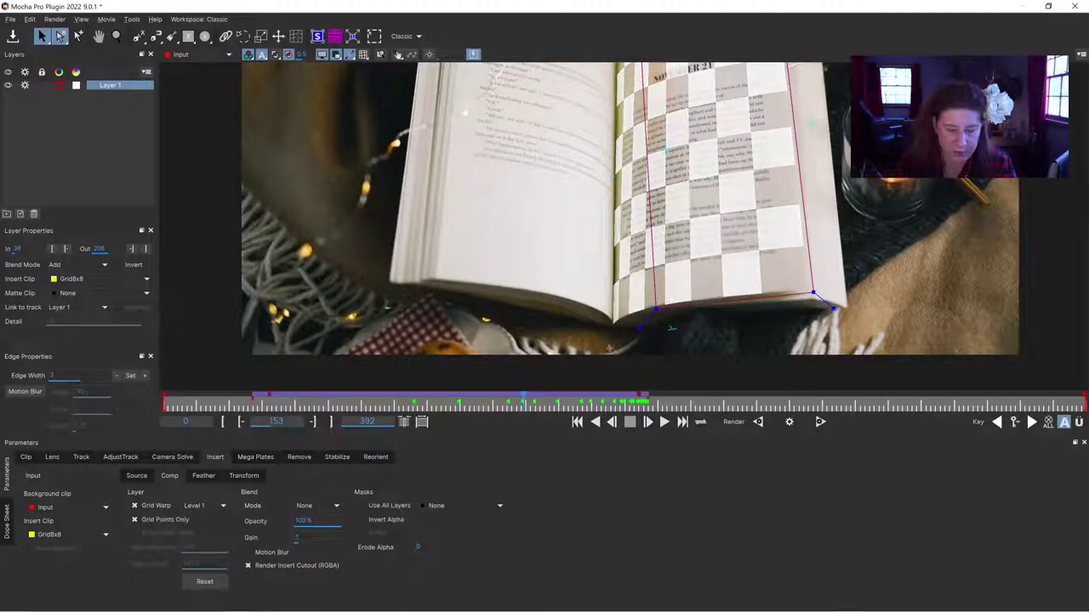
Adjust the warp grid's lower spine-side corner to the page at frame 166.
{"action": "key", "text": "Right"}
{"action": "key", "text": "Right"}
{"action": "key", "text": "Right"}
{"action": "key", "text": "Right"}
{"action": "key", "text": "Right"}
{"action": "key", "text": "Right"}
{"action": "key", "text": "Right"}
{"action": "key", "text": "Right"}
{"action": "key", "text": "Right"}
{"action": "key", "text": "Right"}
{"action": "key", "text": "Right"}
{"action": "key", "text": "Right"}
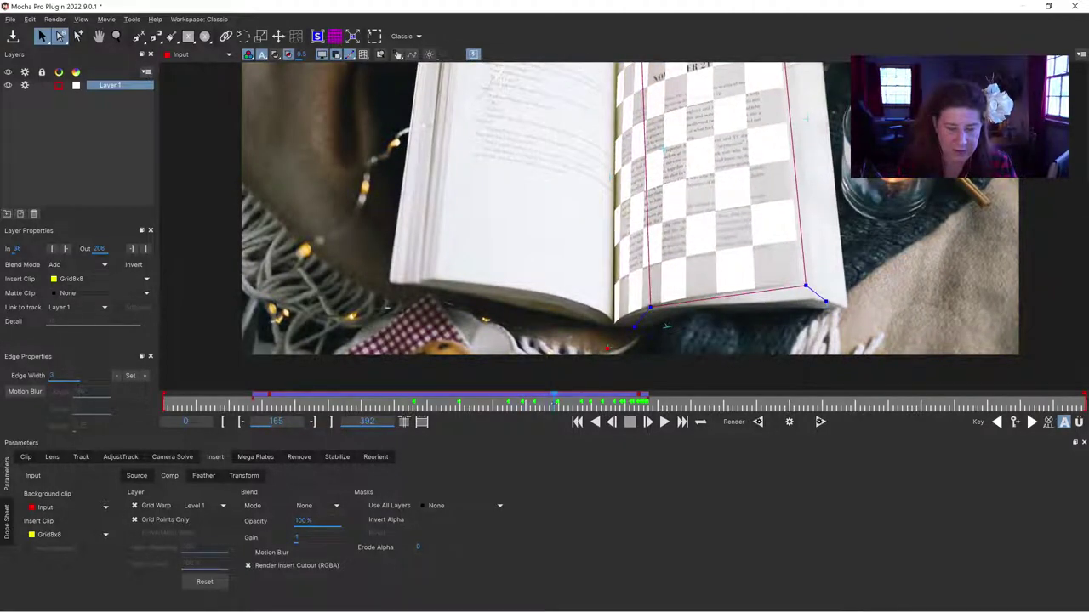
{"action": "key", "text": "x"}
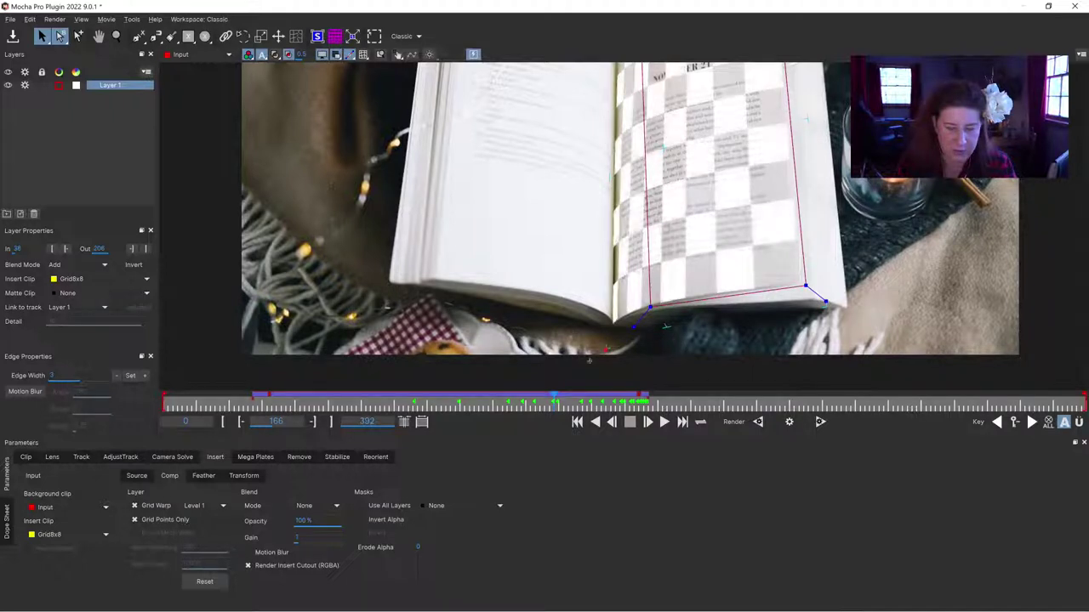
Correct the warp grid's lower spine-side corner at frame 175.
{"action": "key", "text": "x"}
{"action": "key", "text": "x"}
{"action": "key", "text": "x"}
{"action": "key", "text": "x"}
{"action": "key", "text": "x"}
{"action": "key", "text": "x"}
{"action": "key", "text": "x"}
{"action": "key", "text": "x"}
{"action": "key", "text": "x"}
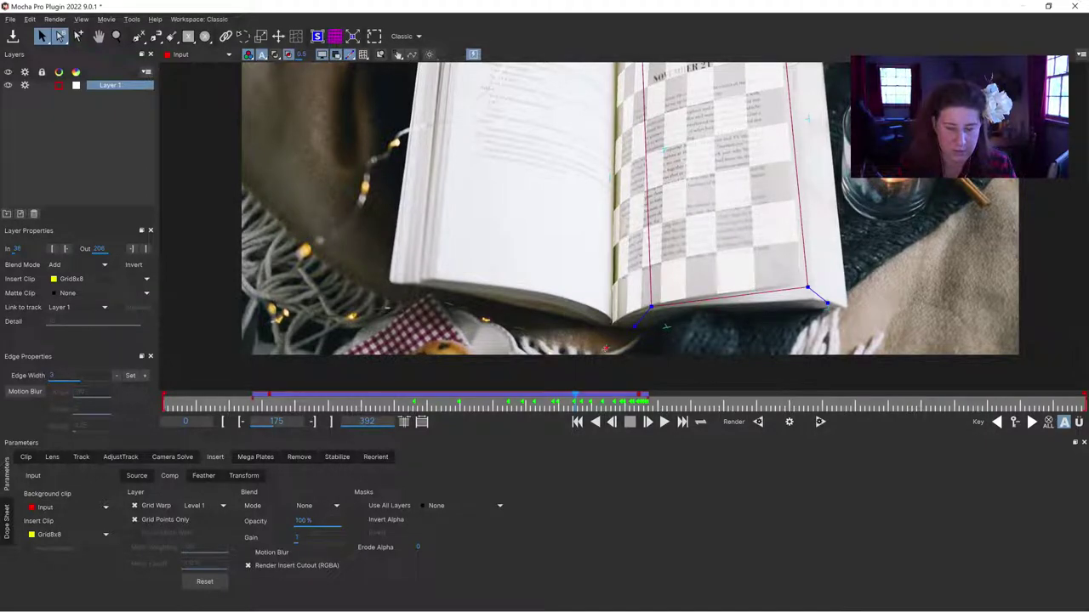
Fit the warp grid's lower spine-side corner to the page near the layer's start, at frames 47 and 52.
{"action": "left_click_drag", "start_coordinate": [575, 398], "coordinate": [439, 393]}
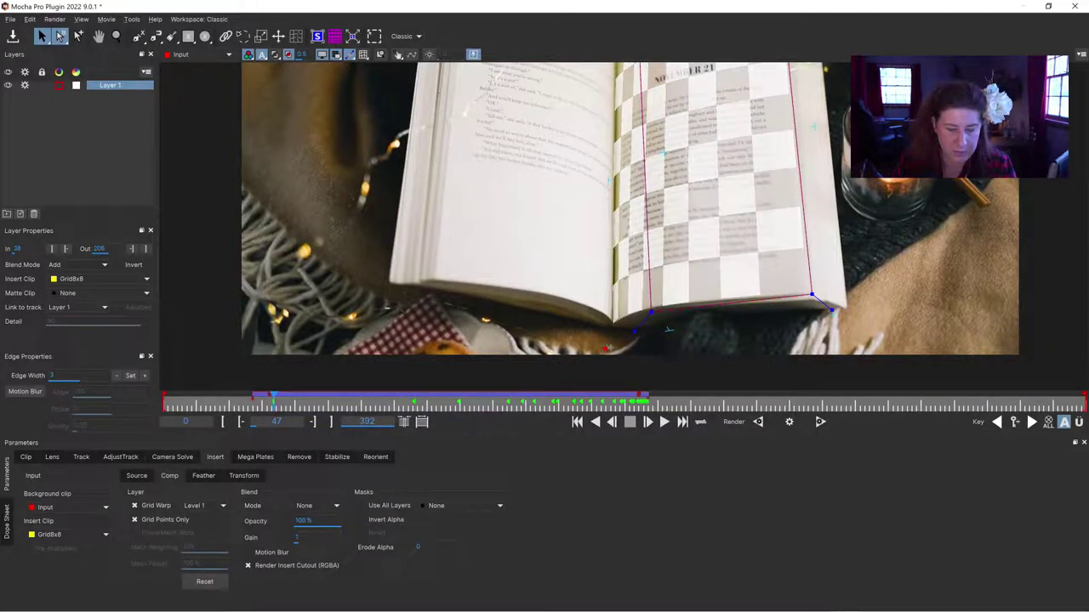
{"action": "key", "text": "Right"}
{"action": "key", "text": "Right"}
{"action": "key", "text": "Right"}
{"action": "key", "text": "Right"}
{"action": "key", "text": "Right"}
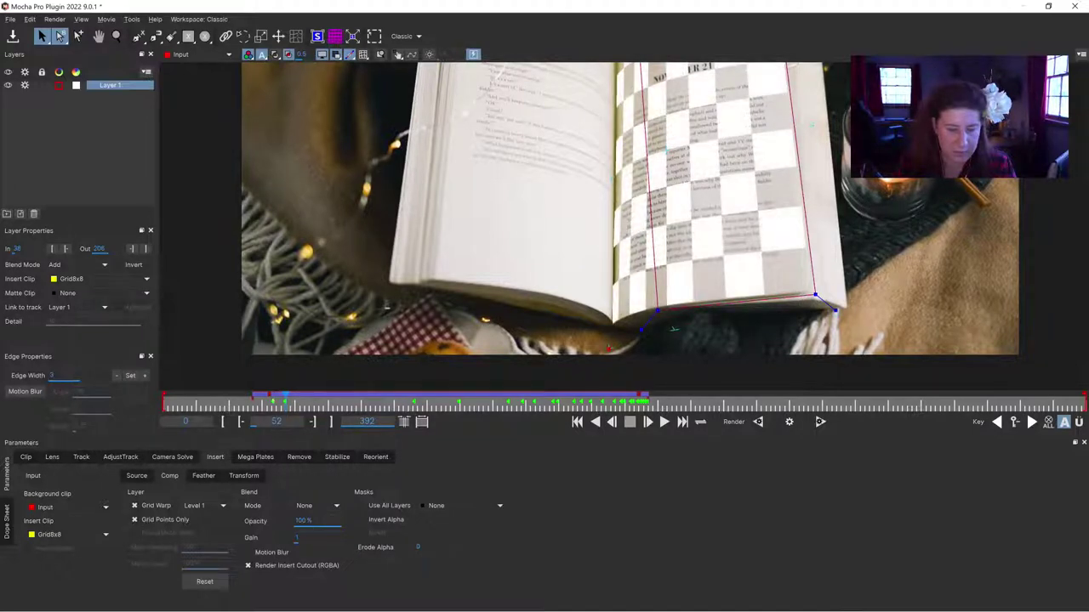
Refine the warp grid's lower spine-side corner at frames 85, 95 and 72.
{"action": "left_click_drag", "start_coordinate": [284, 401], "coordinate": [361, 402]}
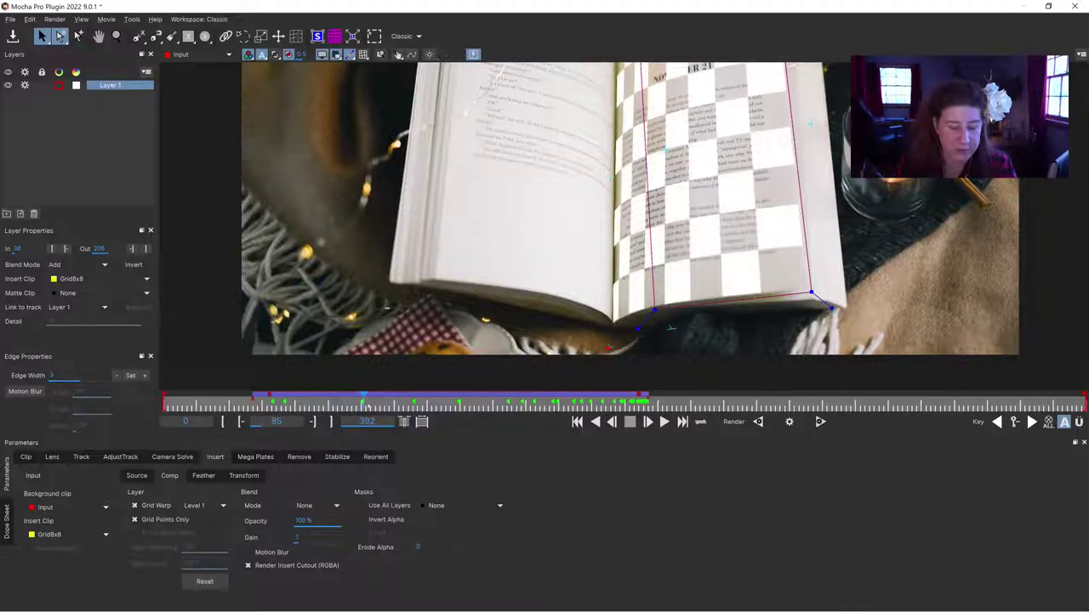
{"action": "left_click_drag", "start_coordinate": [362, 402], "coordinate": [385, 402]}
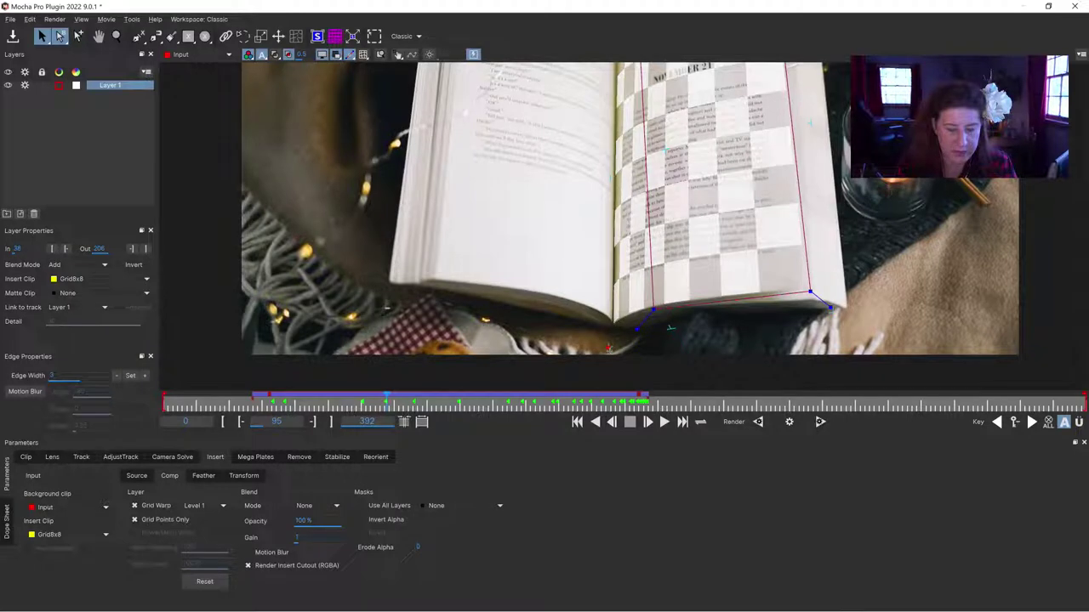
{"action": "left_click_drag", "start_coordinate": [385, 403], "coordinate": [332, 402]}
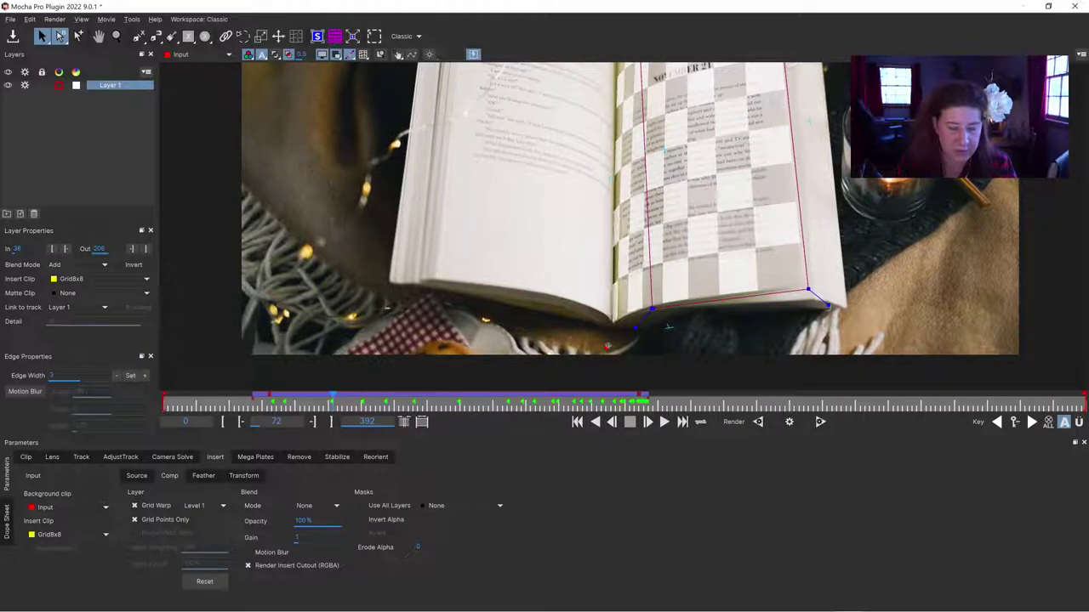
Fit the warp grid's lower spine-side corner to the page at frames 79 and 61.
{"action": "key", "text": "period"}
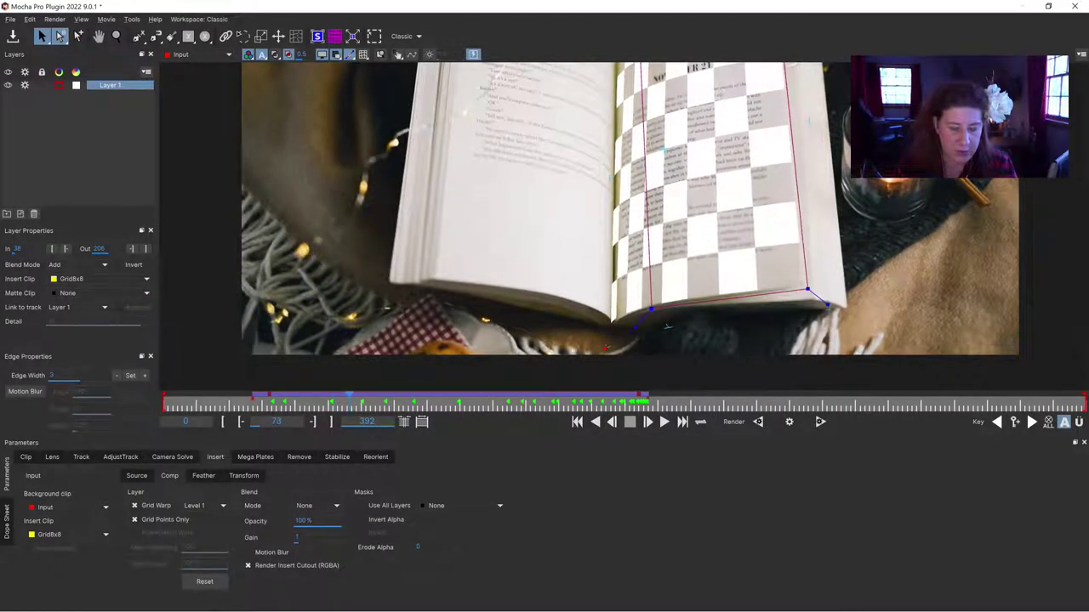
{"action": "key", "text": "period"}
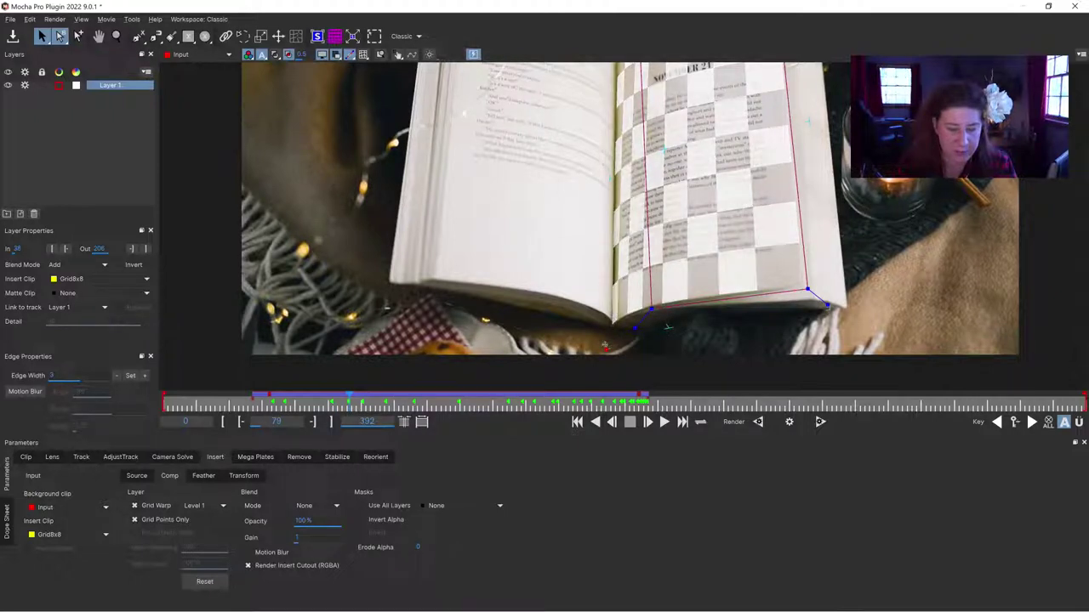
{"action": "key", "text": "Left"}
{"action": "key", "text": "Left"}
{"action": "key", "text": "Left"}
{"action": "key", "text": "Left"}
{"action": "key", "text": "Left"}
{"action": "key", "text": "Left"}
{"action": "key", "text": "Left"}
{"action": "key", "text": "Left"}
{"action": "key", "text": "Left"}
{"action": "key", "text": "Left"}
{"action": "key", "text": "Left"}
{"action": "key", "text": "Left"}
{"action": "key", "text": "Left"}
{"action": "key", "text": "Left"}
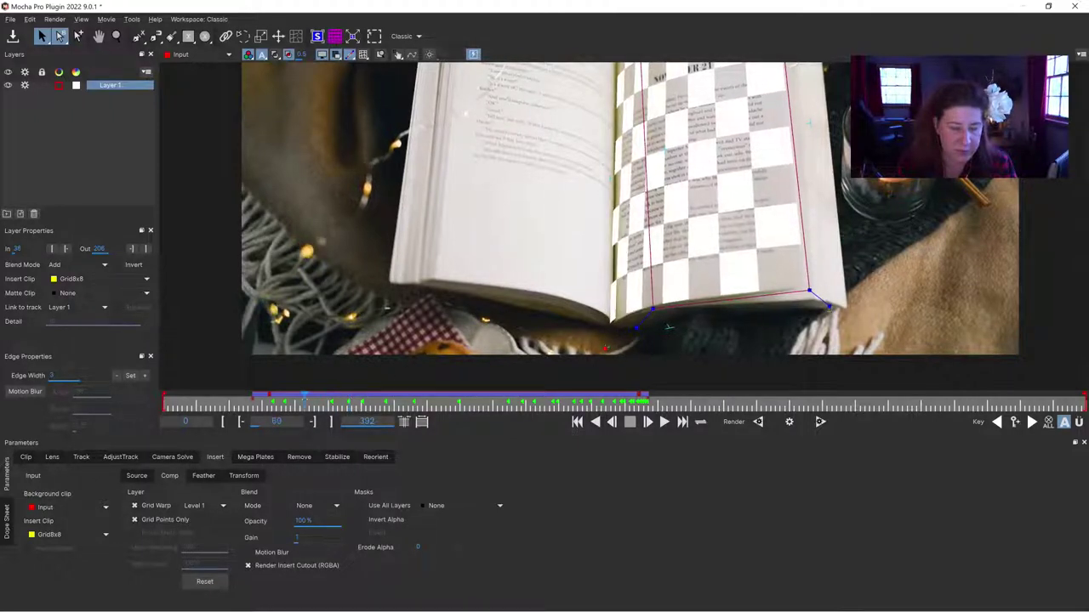
{"action": "key", "text": "comma"}
{"action": "key", "text": "comma"}
{"action": "key", "text": "comma"}
{"action": "key", "text": "comma"}
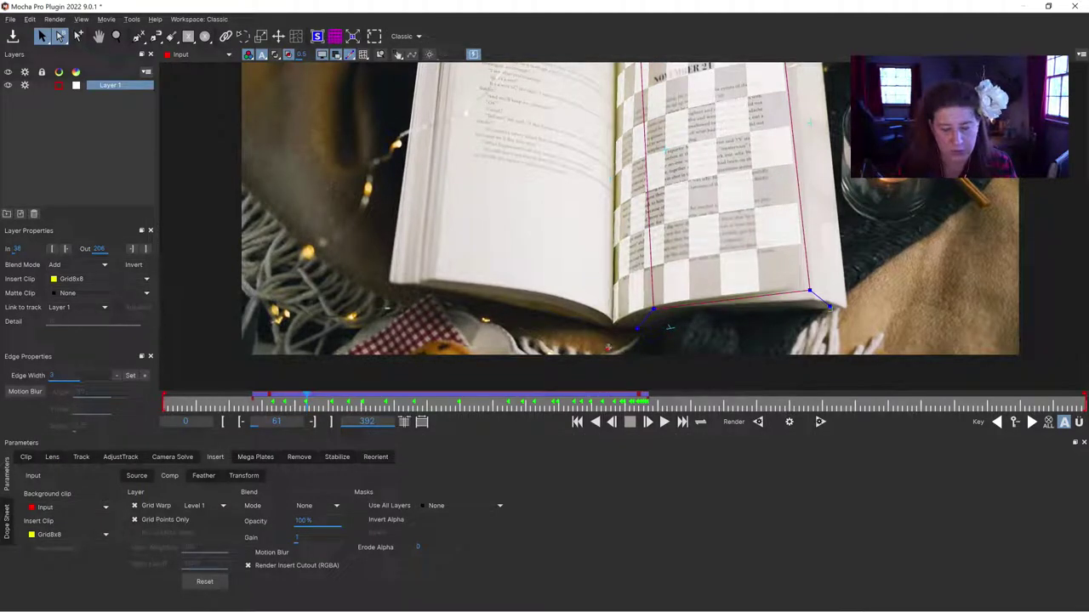
{"action": "key", "text": "period"}
{"action": "key", "text": "period"}
{"action": "key", "text": "period"}
{"action": "key", "text": "period"}
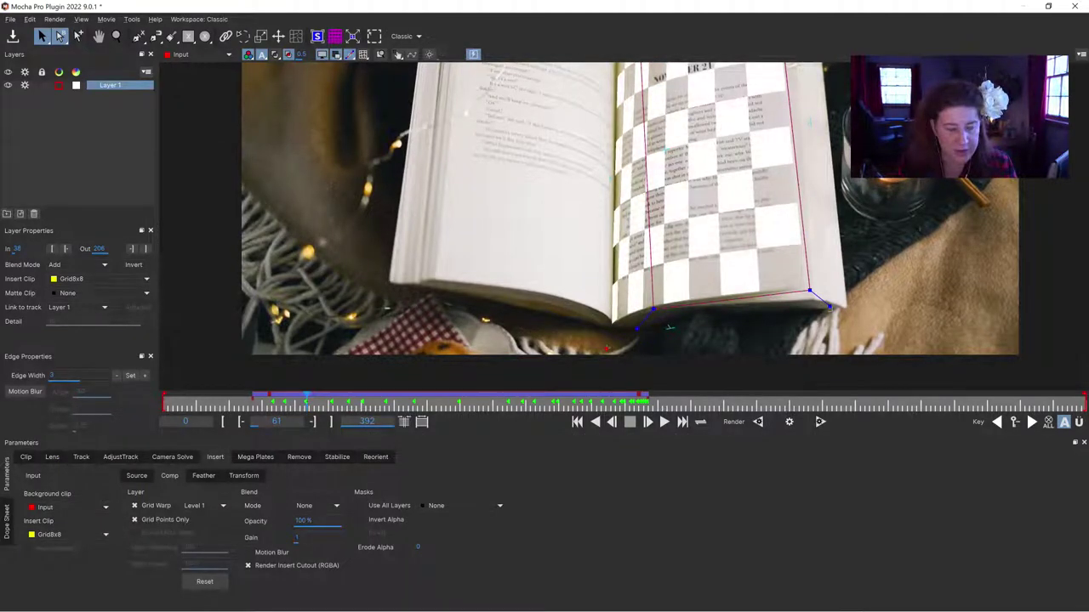
Adjust the warp grid's lower spine-side corner closer to the layer's start, back to frame 49.
{"action": "key", "text": "comma"}
{"action": "key", "text": "comma"}
{"action": "key", "text": "comma"}
{"action": "key", "text": "comma"}
{"action": "key", "text": "comma"}
{"action": "key", "text": "comma"}
{"action": "key", "text": "comma"}
{"action": "key", "text": "comma"}
{"action": "key", "text": "comma"}
{"action": "key", "text": "comma"}
{"action": "key", "text": "comma"}
{"action": "key", "text": "comma"}
{"action": "key", "text": "comma"}
{"action": "key", "text": "comma"}
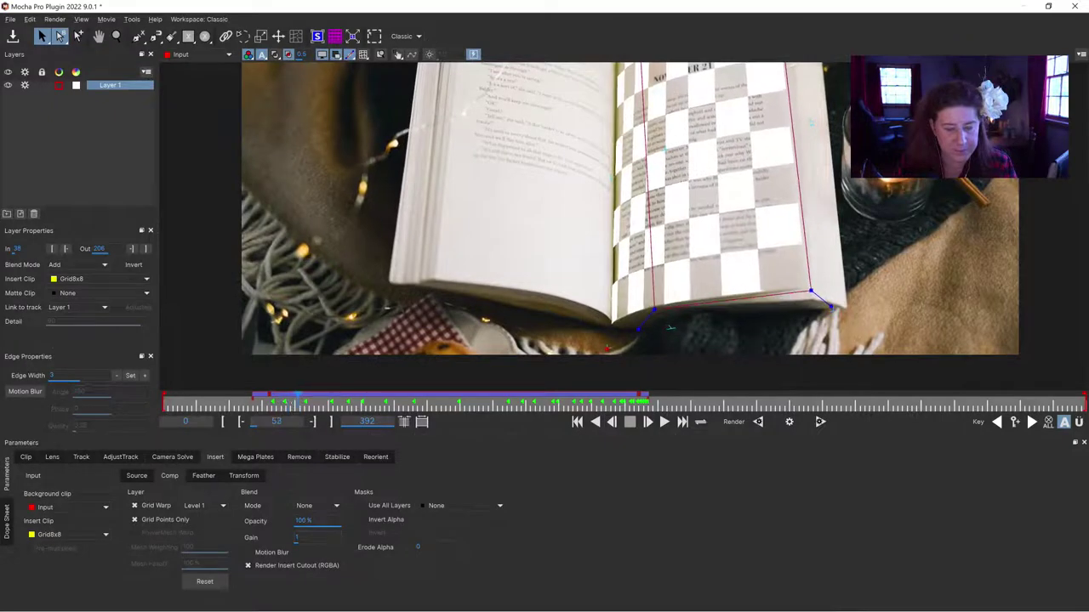
{"action": "key", "text": "comma"}
{"action": "key", "text": "comma"}
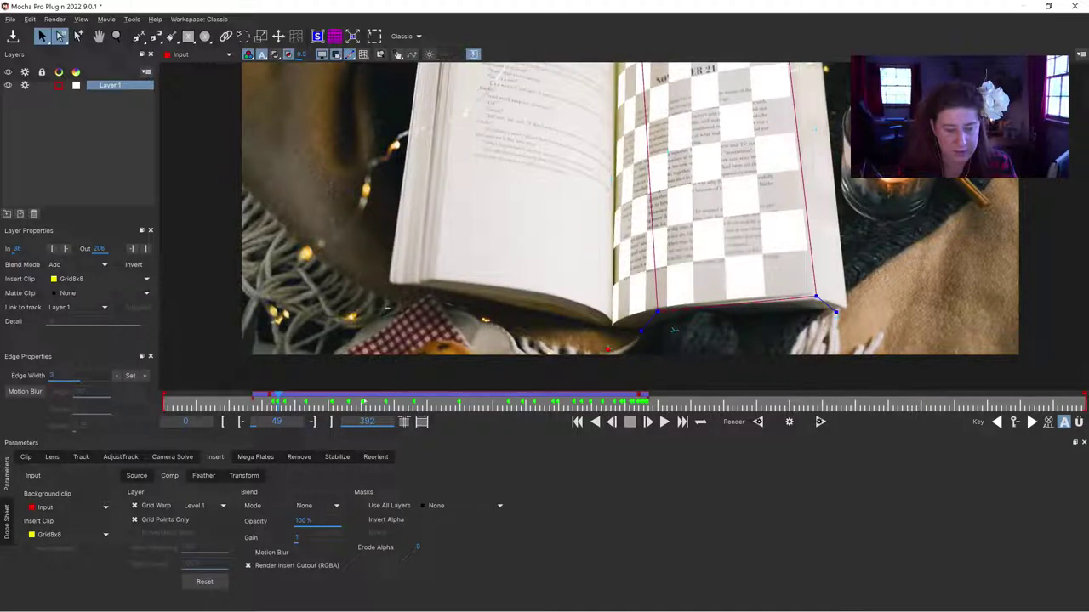
Play back the insert and correct the warp grid's lower spine-side corner at frames 114 and 129.
{"action": "key", "text": "space"}
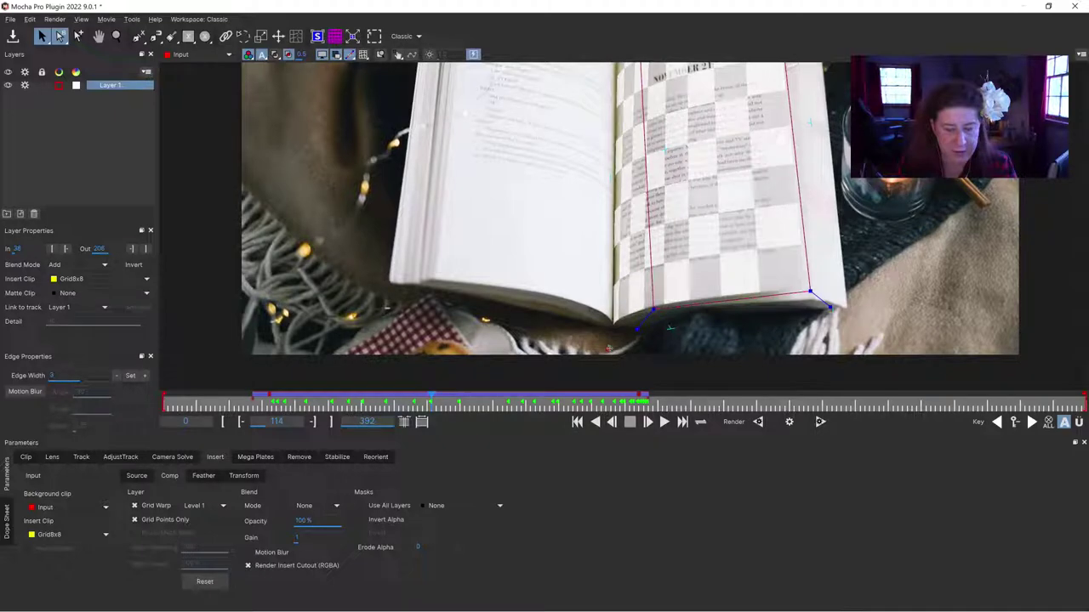
{"action": "left_click_drag", "start_coordinate": [431, 397], "coordinate": [464, 396]}
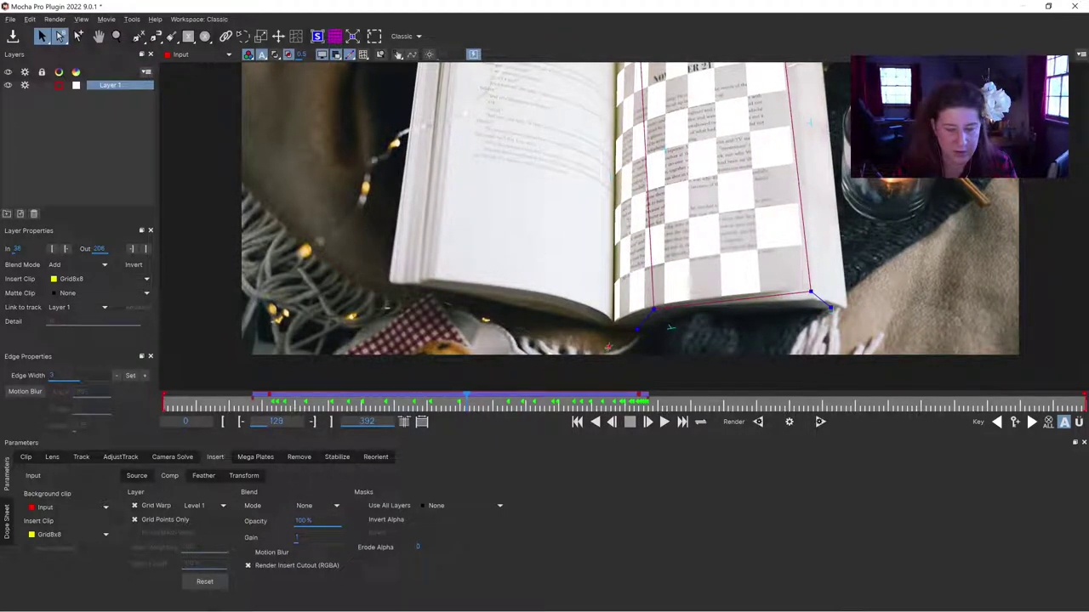
{"action": "key", "text": "Right"}
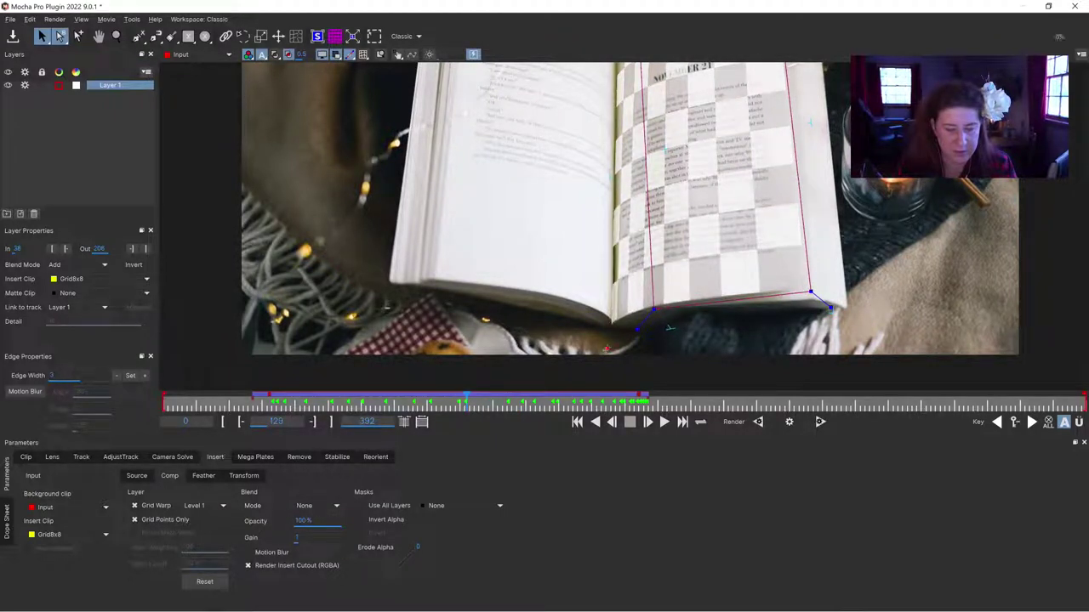
{"action": "left_click_drag", "start_coordinate": [465, 397], "coordinate": [549, 396]}
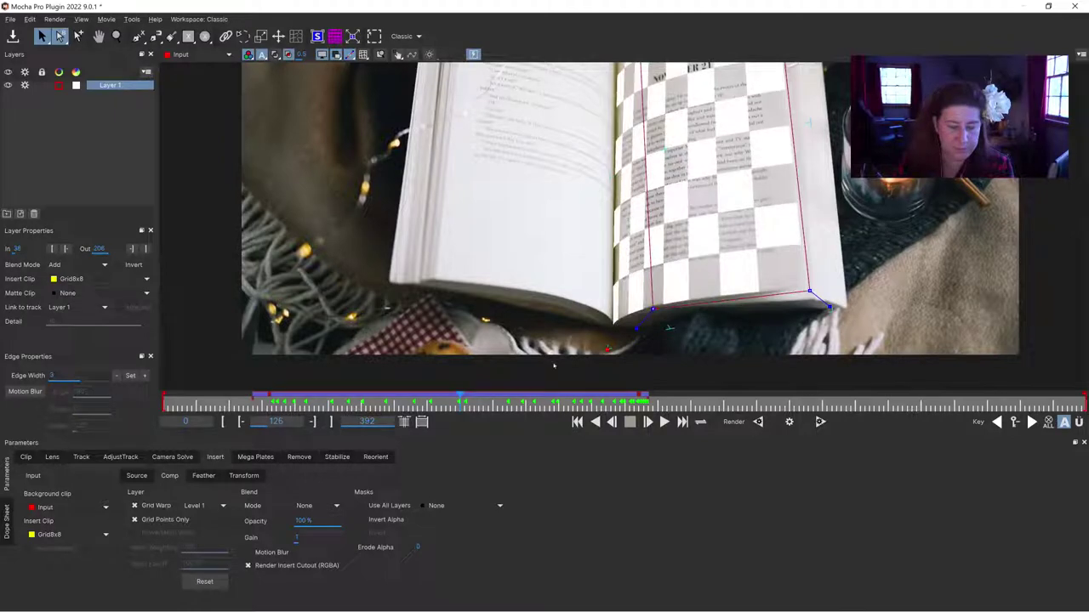
Nudge the warp grid's upper spine-side corner to line up with the page's spine at frame 126.
{"action": "left_click", "coordinate": [116, 37]}
{"action": "left_click_drag", "start_coordinate": [599, 96], "coordinate": [572, 233]}
{"action": "key", "text": "x"}
{"action": "left_click_drag", "start_coordinate": [459, 404], "coordinate": [337, 409]}
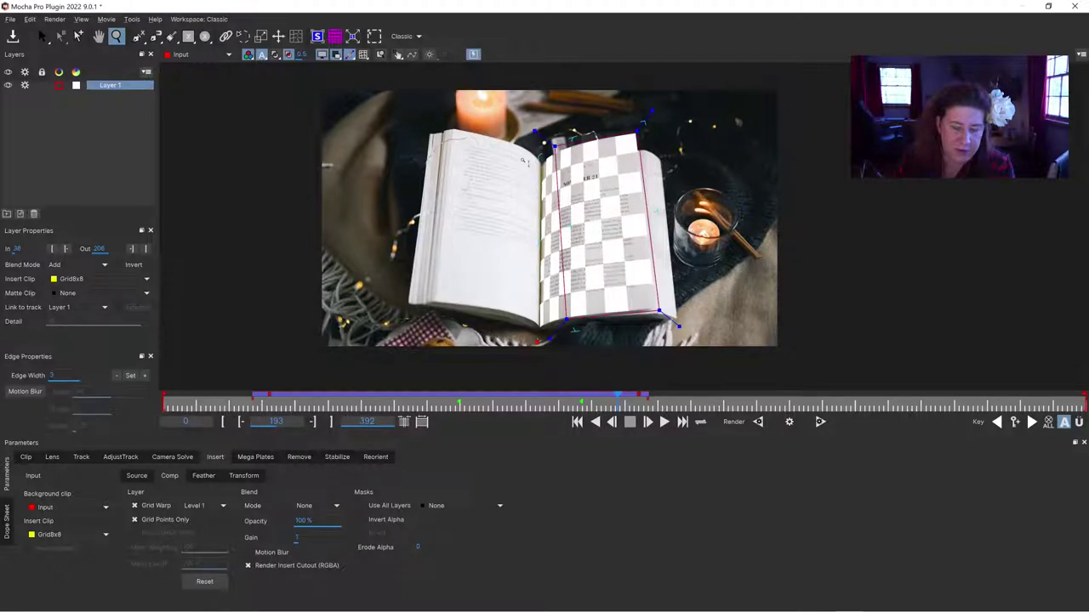
{"action": "scroll", "coordinate": [523, 159], "scroll_direction": "up", "scroll_amount": 8}
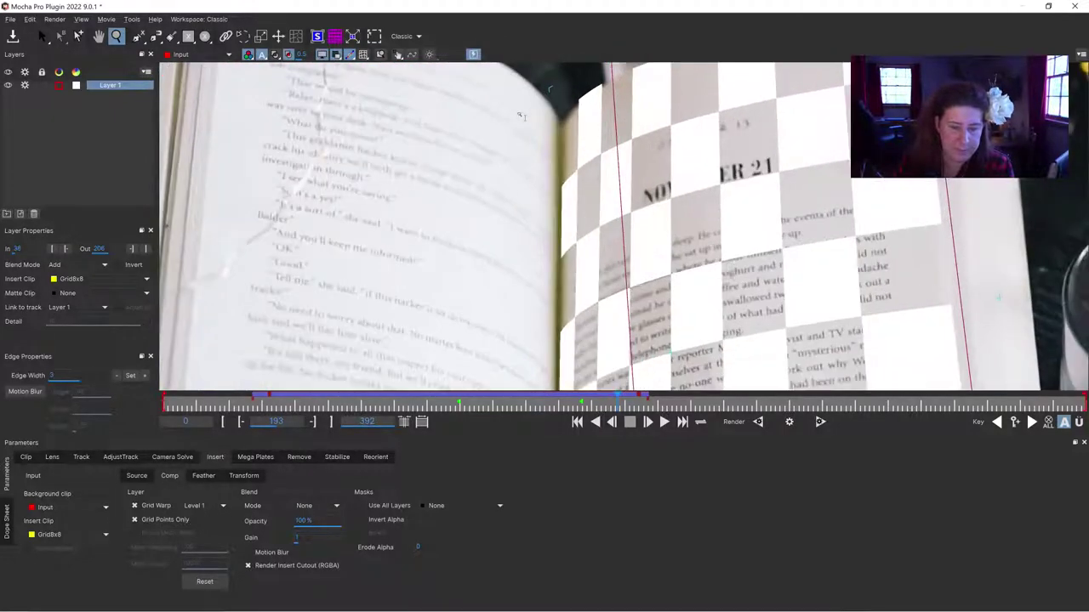
{"action": "left_click_drag", "start_coordinate": [617, 403], "coordinate": [459, 405]}
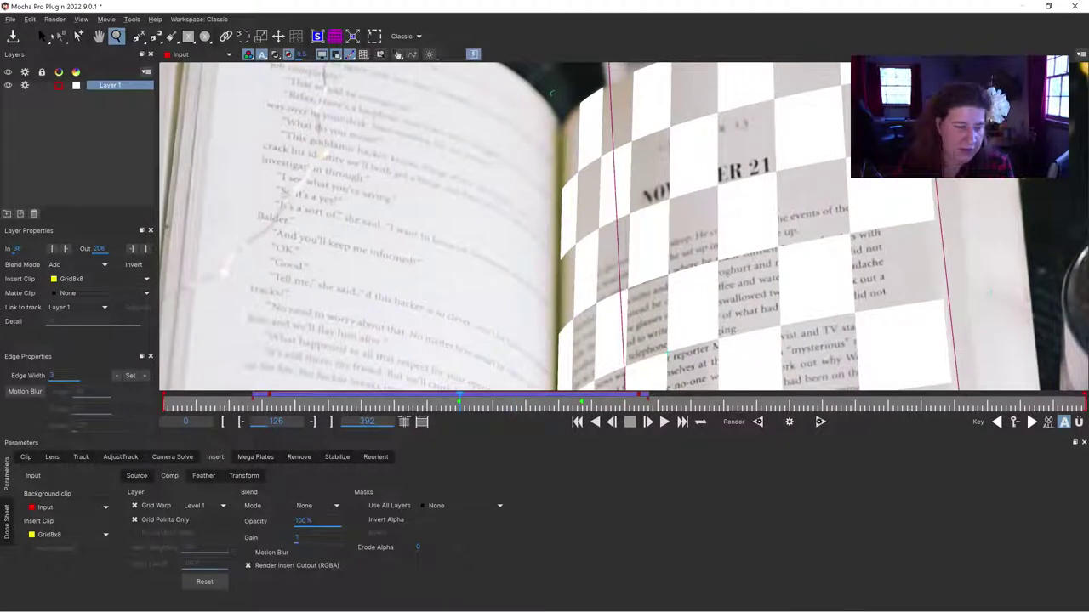
{"action": "left_click", "coordinate": [40, 36]}
{"action": "left_click_drag", "start_coordinate": [548, 92], "coordinate": [546, 95]}
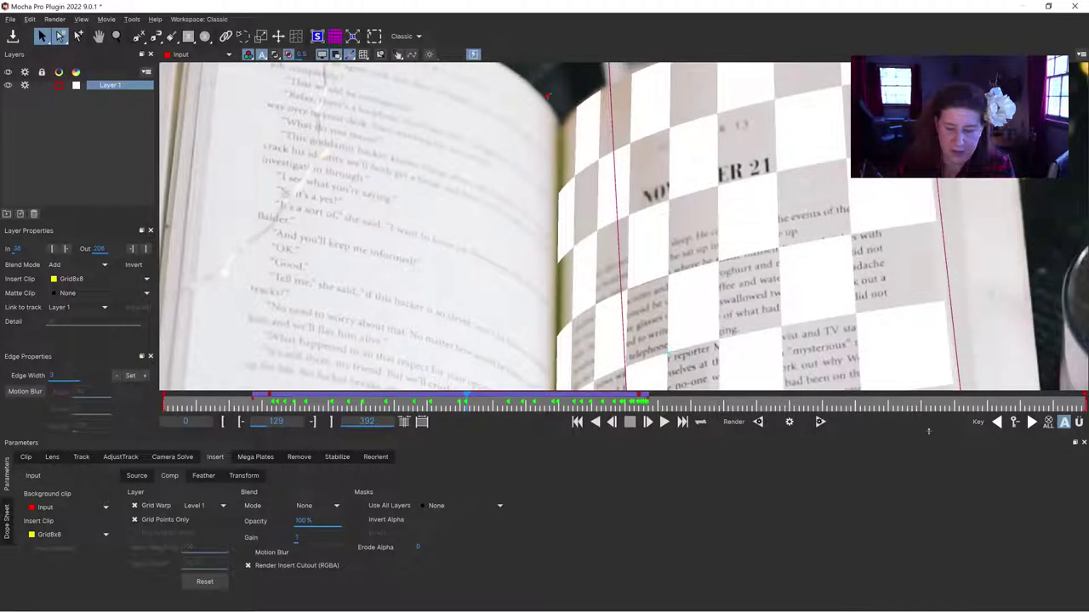
Go through the following keyframes, including 166 and 175, and refine the warp grid's upper spine-side corner.
{"action": "left_click", "coordinate": [1031, 422]}
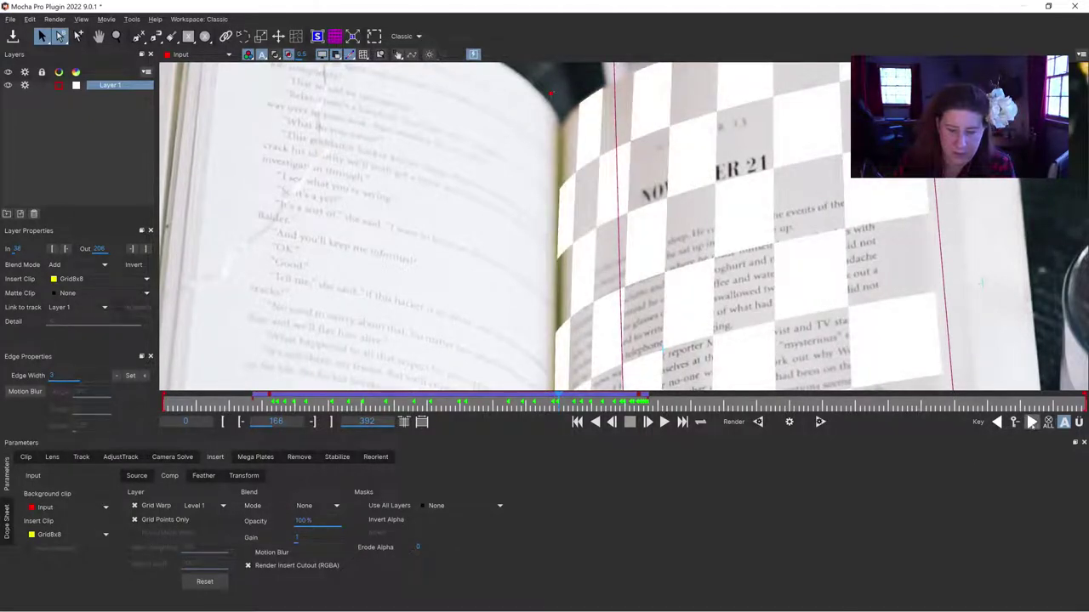
{"action": "left_click", "coordinate": [1032, 423]}
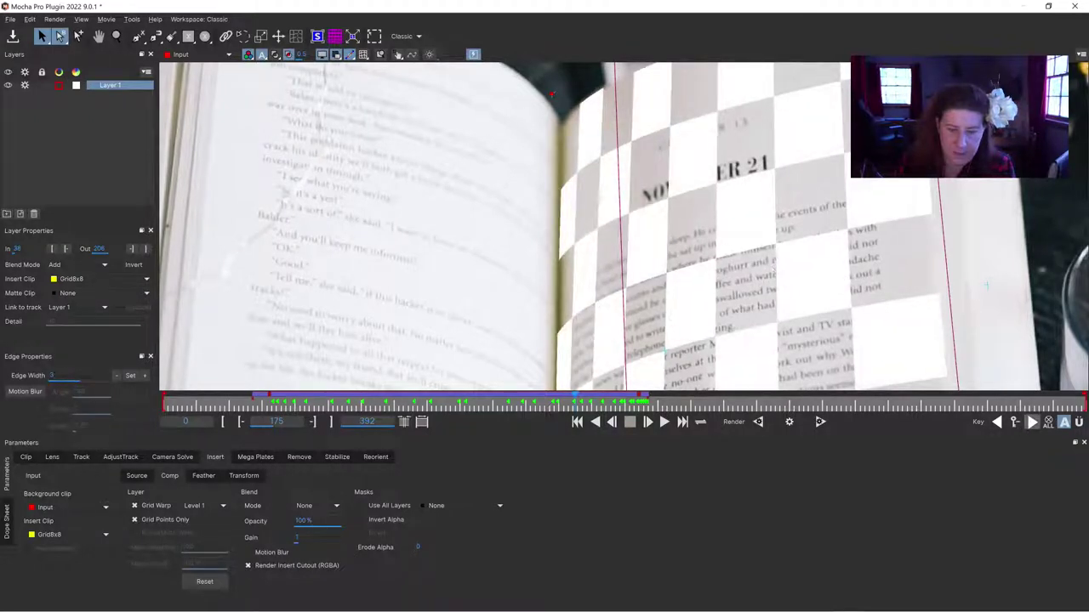
{"action": "key", "text": "Right"}
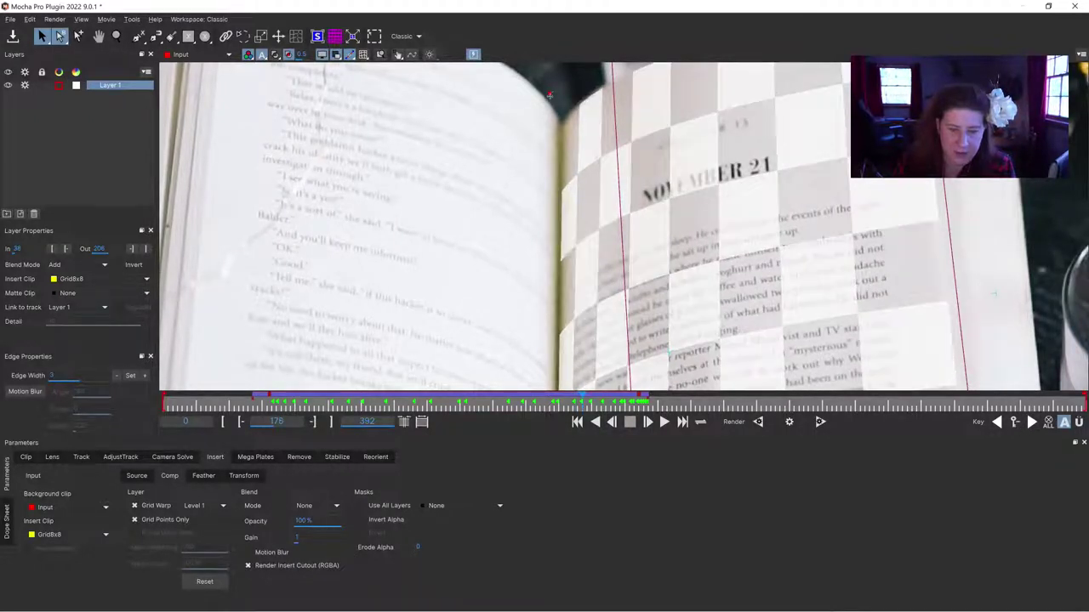
{"action": "left_click", "coordinate": [1031, 421]}
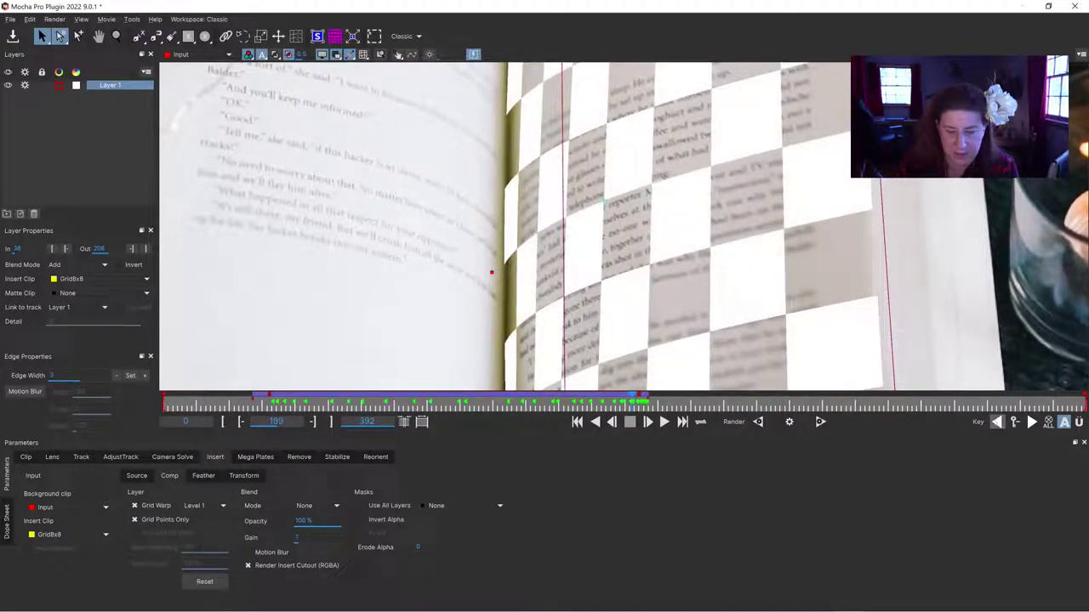
Fit the warp grid's middle spine-side point to the spine at the keyframes from 199 onward as the page lifts.
{"action": "left_click", "coordinate": [996, 421]}
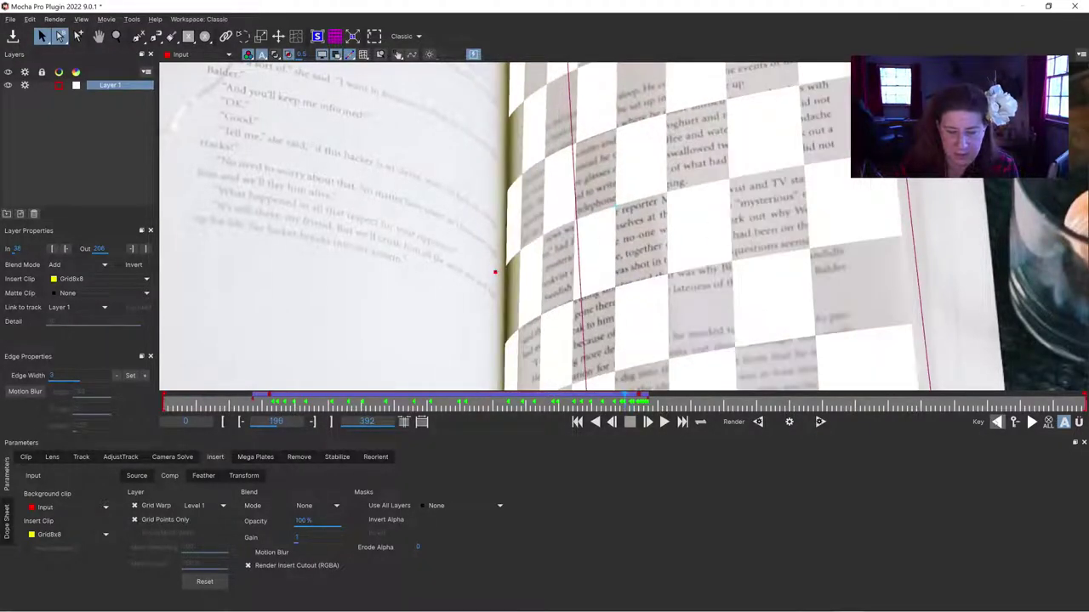
{"action": "left_click", "coordinate": [1031, 422]}
{"action": "left_click", "coordinate": [1031, 422]}
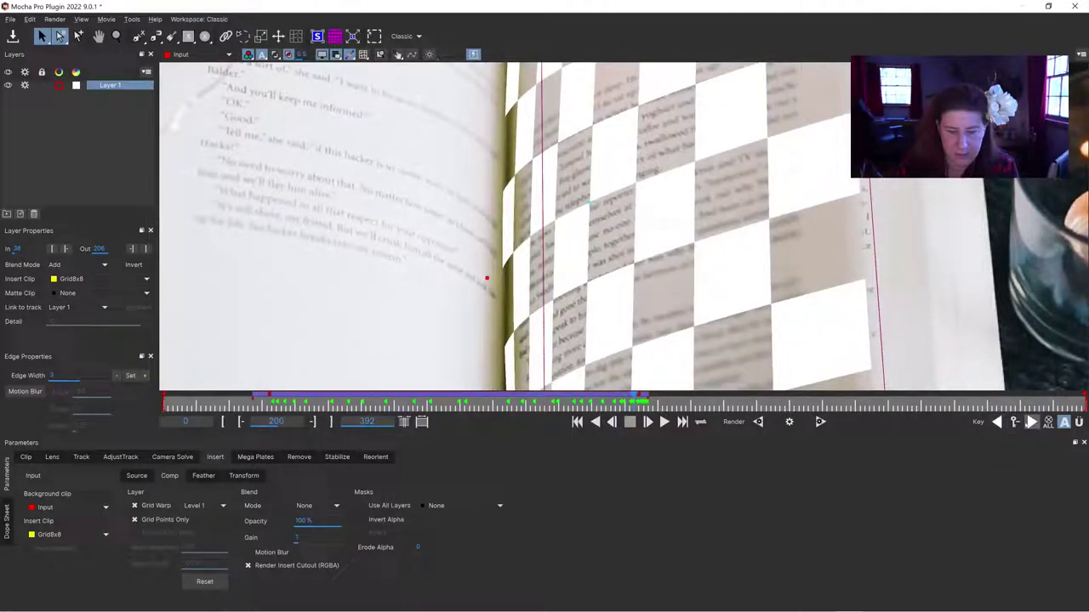
{"action": "left_click", "coordinate": [1031, 422]}
{"action": "left_click_drag", "start_coordinate": [481, 289], "coordinate": [492, 290]}
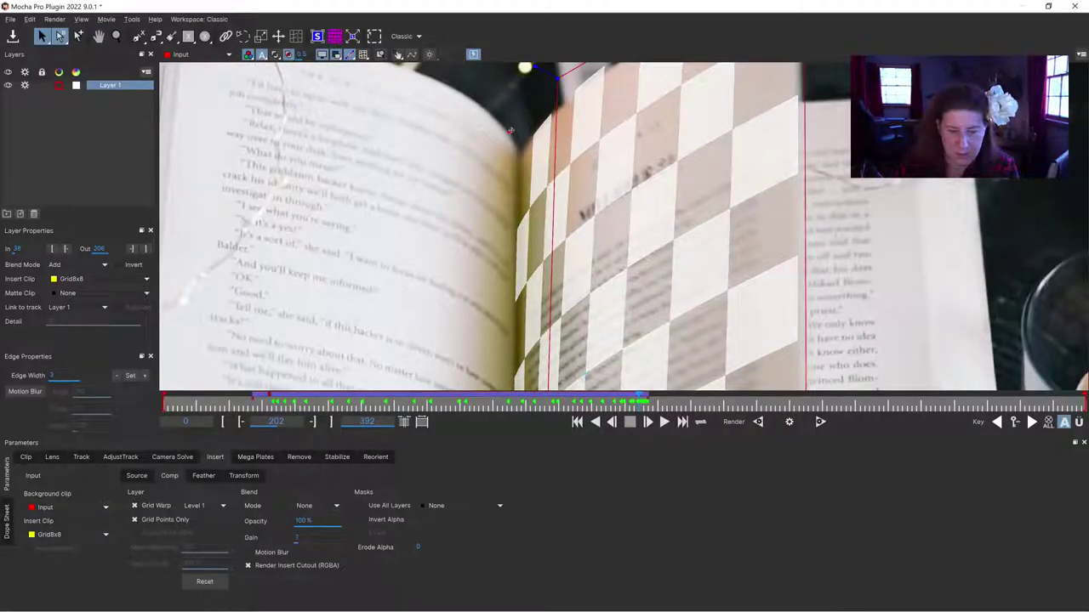
Fit the warp grid's spine edge to the turning page at frames 203 and 204, adjusting its upper corner.
{"action": "left_click", "coordinate": [1031, 422]}
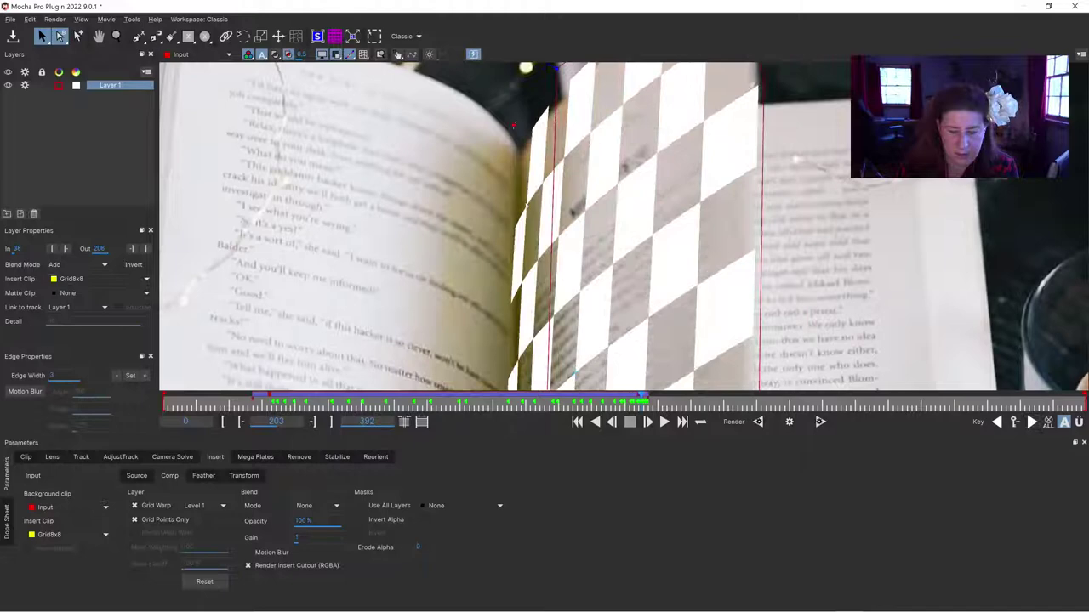
{"action": "left_click_drag", "start_coordinate": [512, 124], "coordinate": [511, 128]}
{"action": "key", "text": "Right"}
{"action": "key", "text": "x"}
{"action": "left_click_drag", "start_coordinate": [555, 238], "coordinate": [522, 123]}
{"action": "key", "text": "x"}
{"action": "left_click_drag", "start_coordinate": [549, 284], "coordinate": [525, 173]}
{"action": "key", "text": "x"}
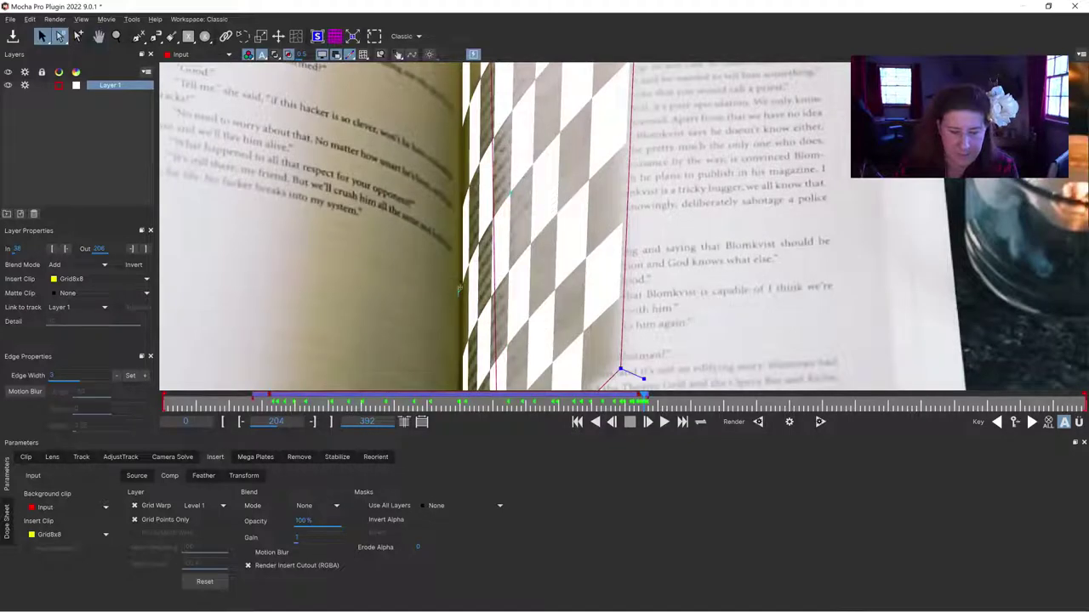
Align the warp grid's upper spine-side corner with the turning page at frames 205 and 206.
{"action": "key", "text": "Right"}
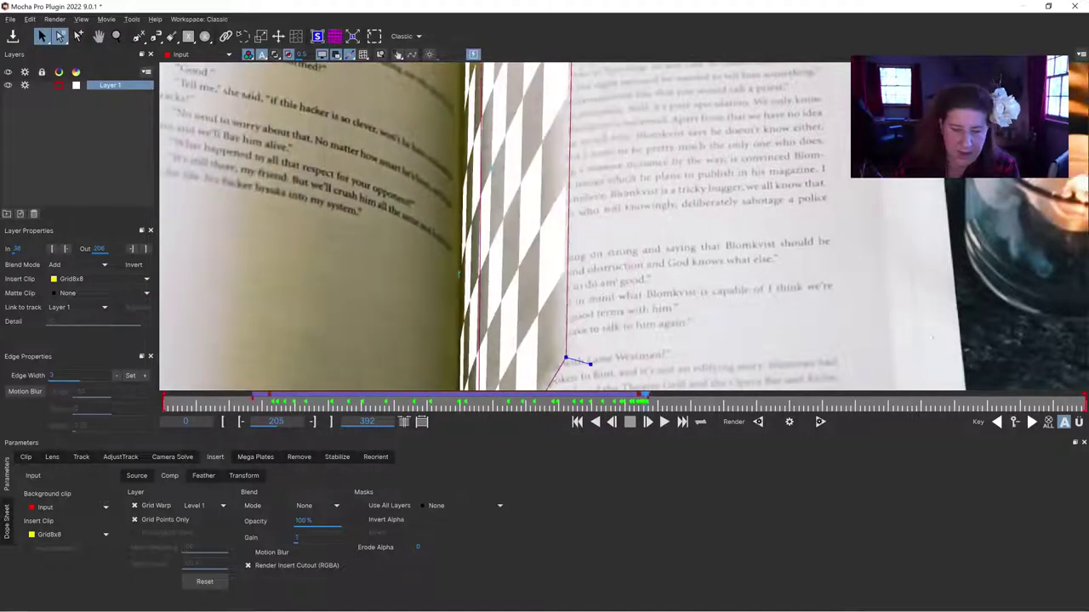
{"action": "key", "text": "x"}
{"action": "left_click_drag", "start_coordinate": [525, 174], "coordinate": [516, 370]}
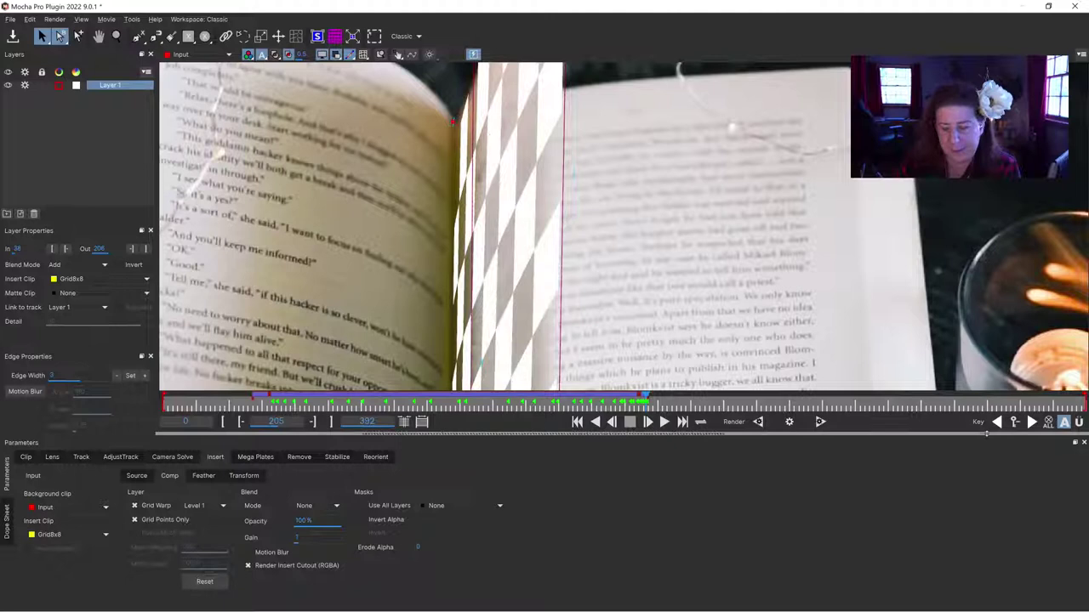
{"action": "left_click", "coordinate": [1031, 422]}
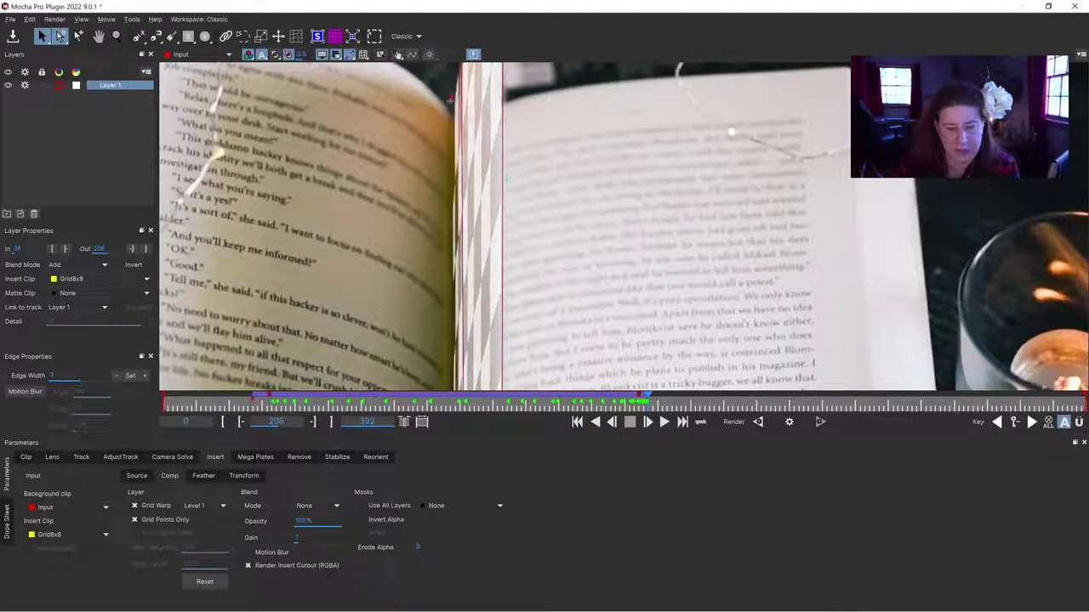
Work backward through the keyframes from frame 158 to 85, refining the warp grid's upper spine-side corner.
{"action": "left_click_drag", "start_coordinate": [647, 396], "coordinate": [534, 394]}
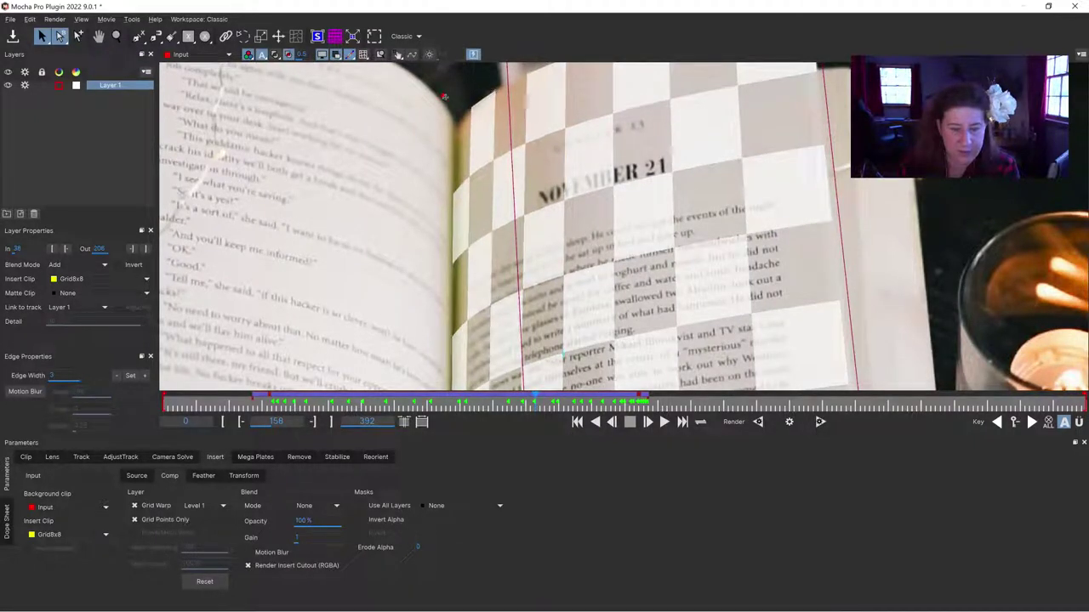
{"action": "left_click", "coordinate": [997, 422]}
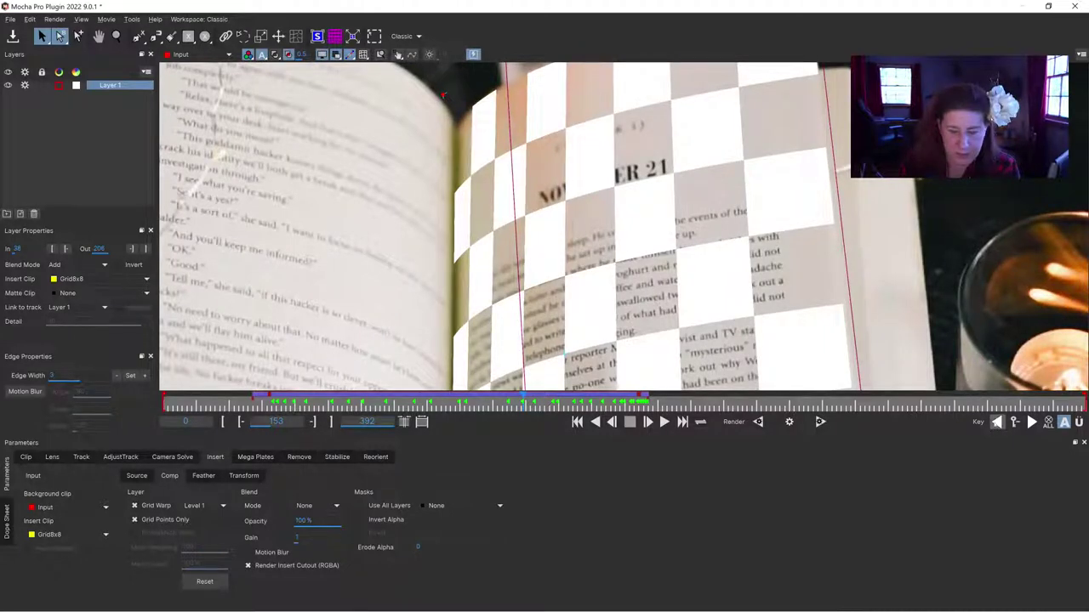
{"action": "key", "text": "ctrl+Left"}
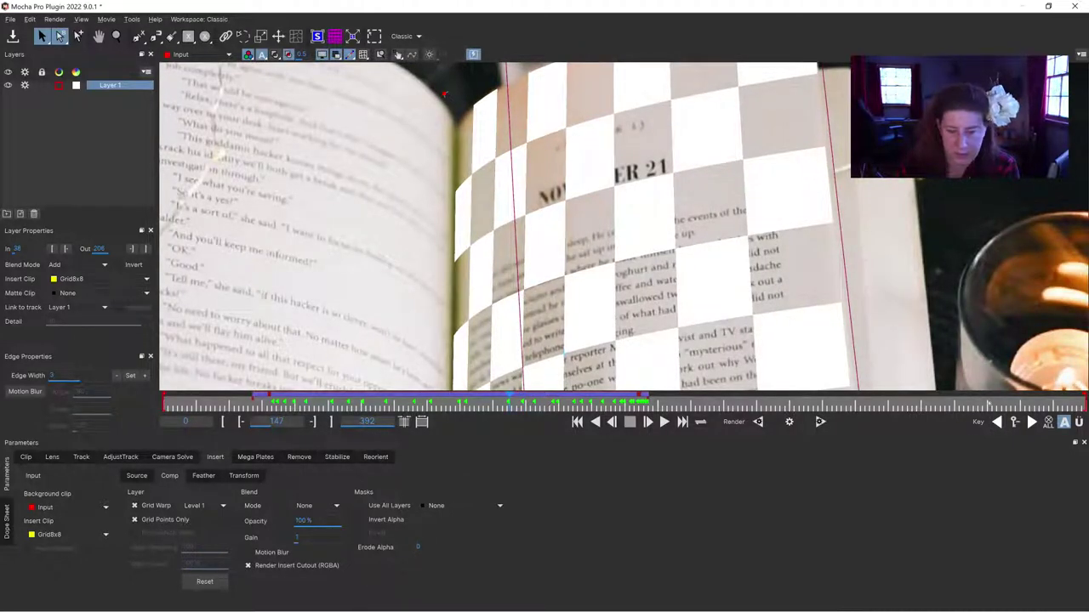
{"action": "key", "text": "ctrl+Left"}
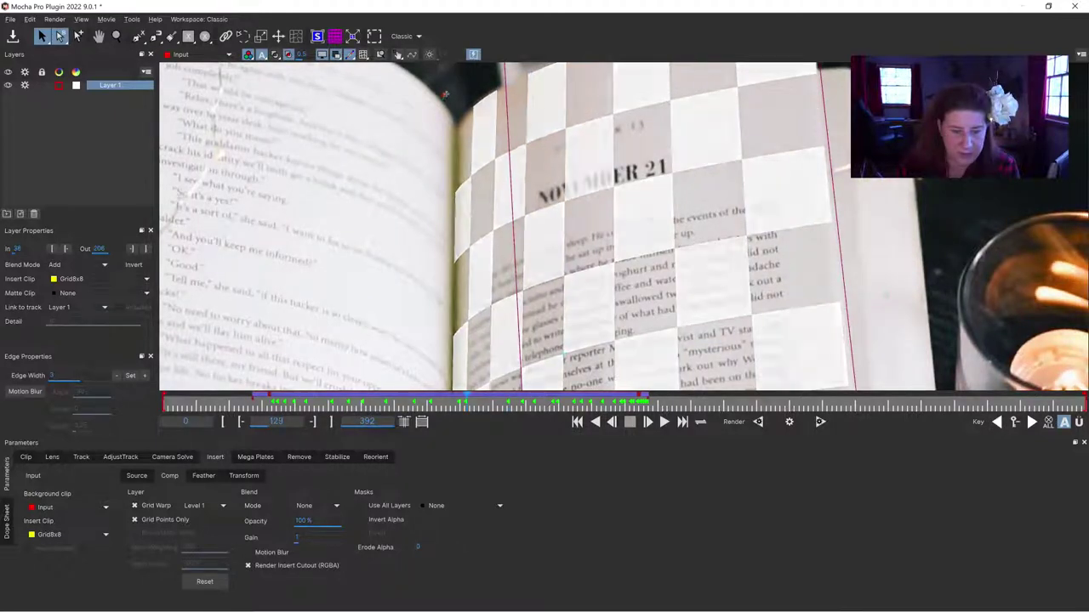
{"action": "left_click", "coordinate": [997, 422]}
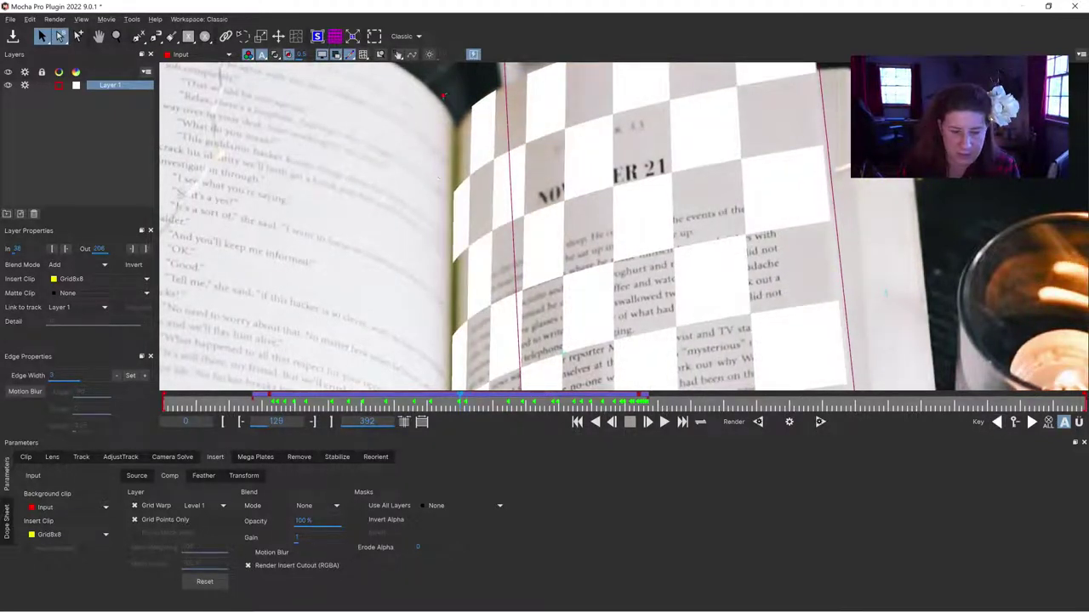
{"action": "left_click", "coordinate": [997, 422]}
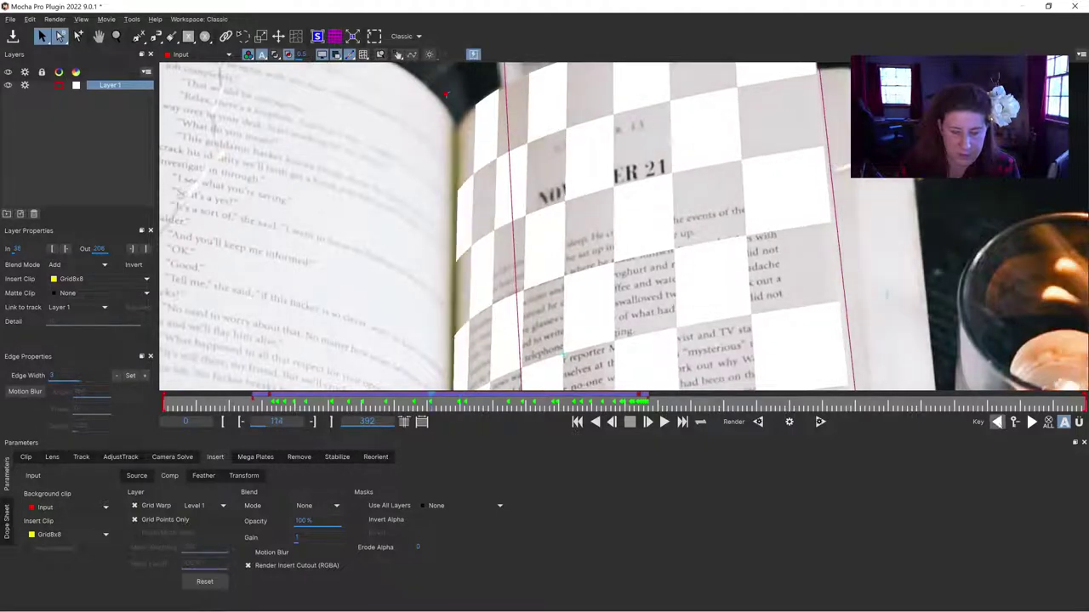
{"action": "left_click", "coordinate": [997, 422]}
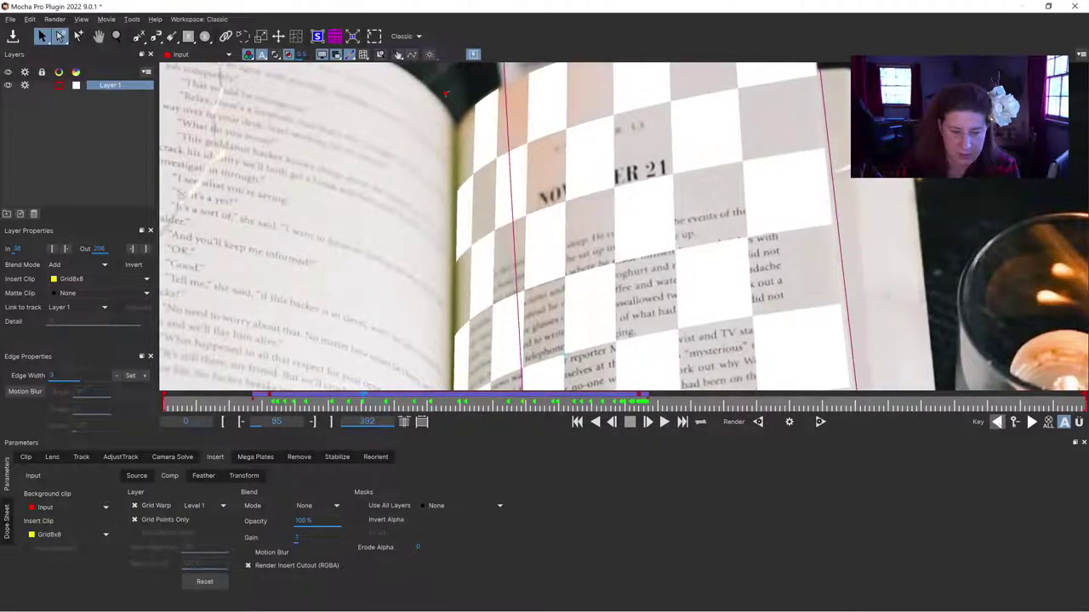
{"action": "left_click", "coordinate": [997, 422]}
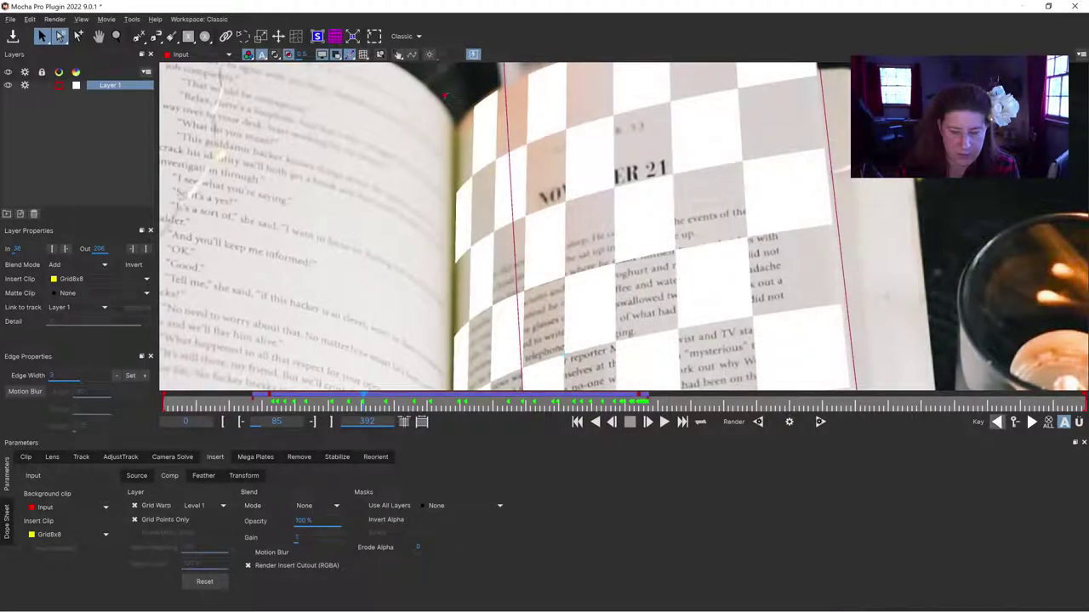
Check the warp grid's upper spine-side corner at each keyframe from 79 back to 47.
{"action": "left_click", "coordinate": [997, 422]}
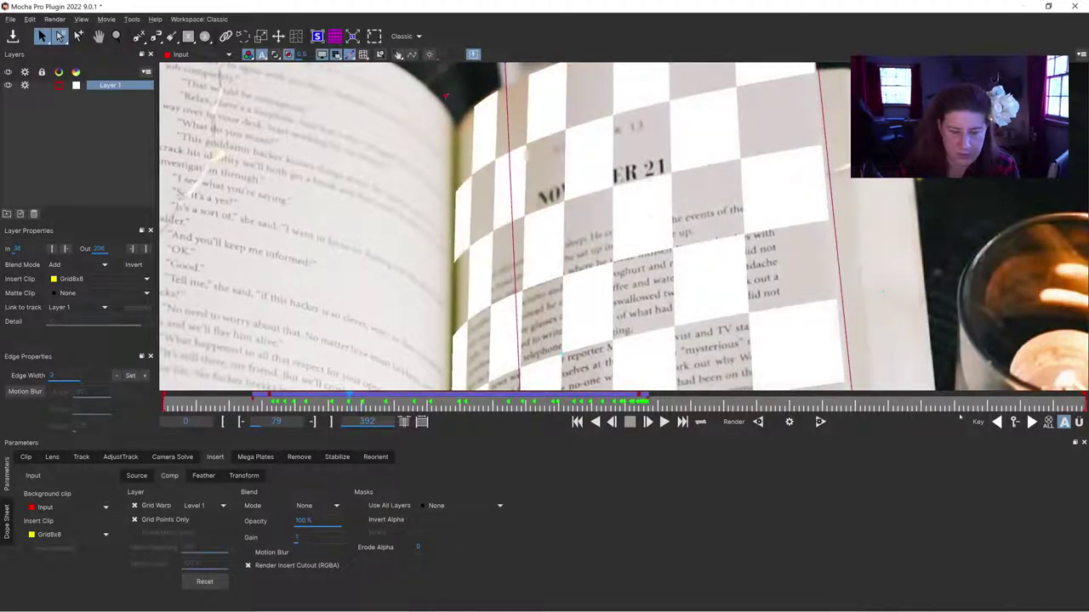
{"action": "left_click", "coordinate": [997, 422]}
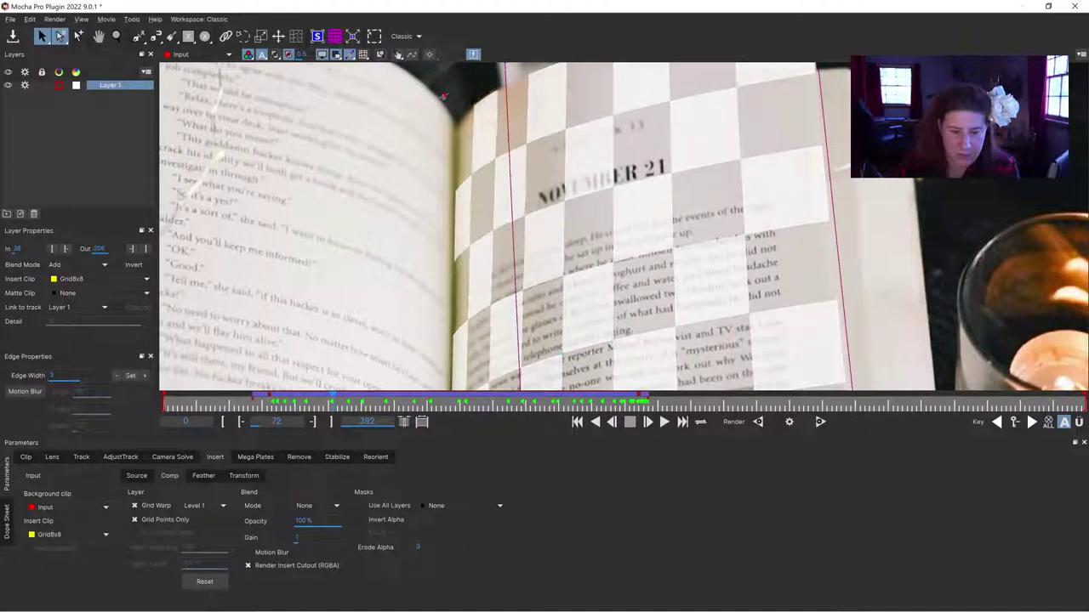
{"action": "left_click", "coordinate": [997, 422]}
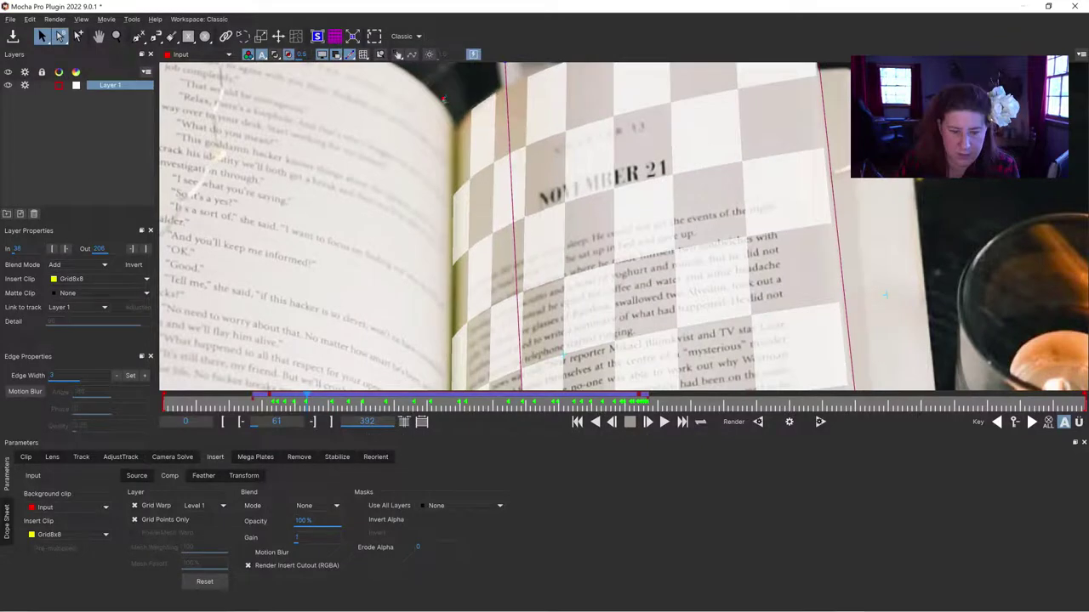
{"action": "left_click", "coordinate": [997, 422]}
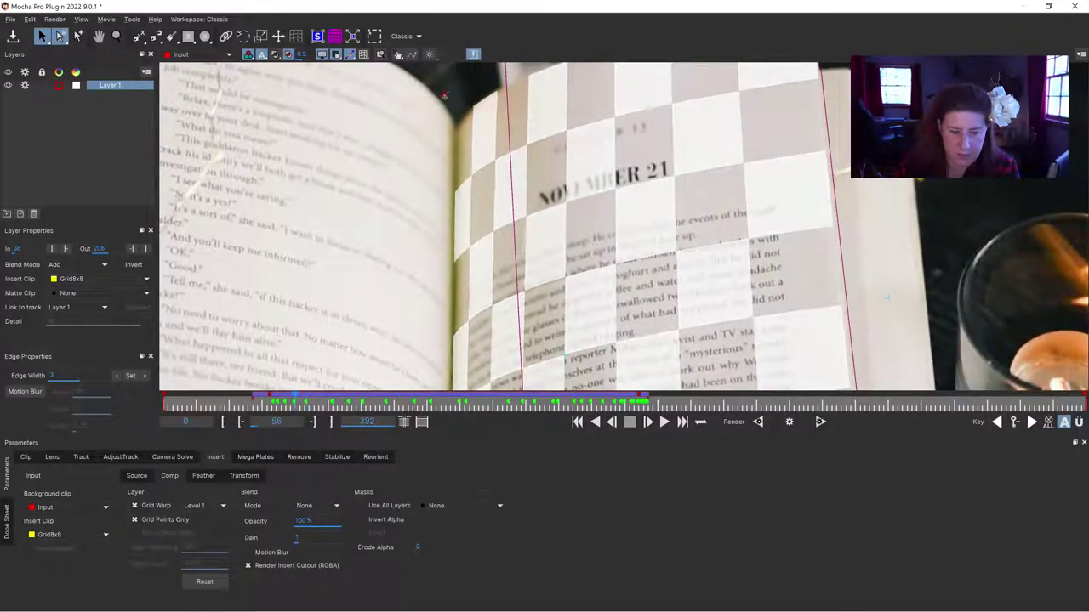
{"action": "left_click", "coordinate": [997, 422]}
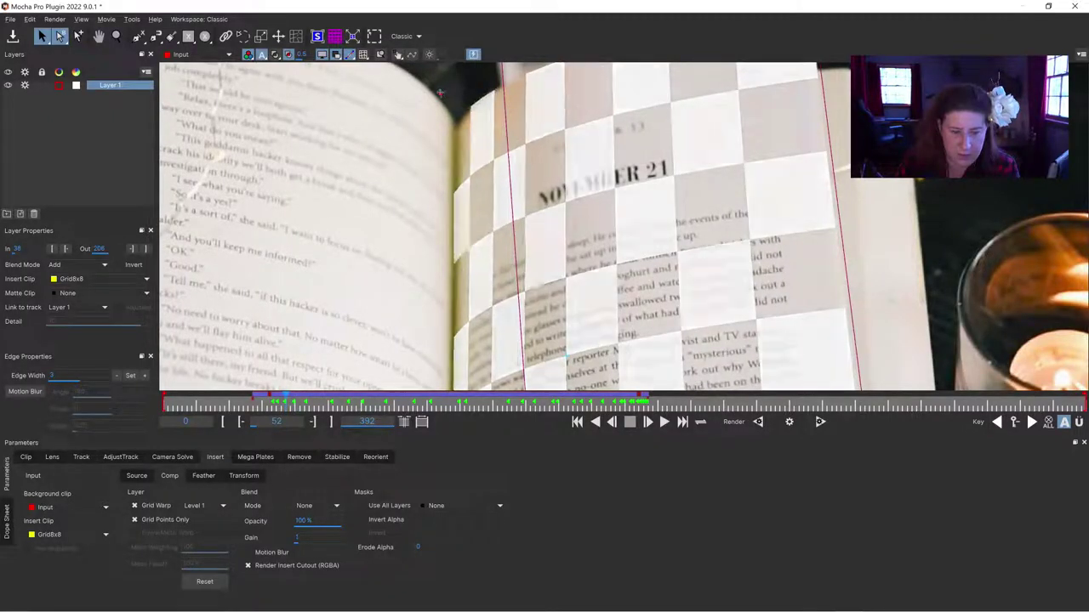
{"action": "left_click", "coordinate": [998, 423]}
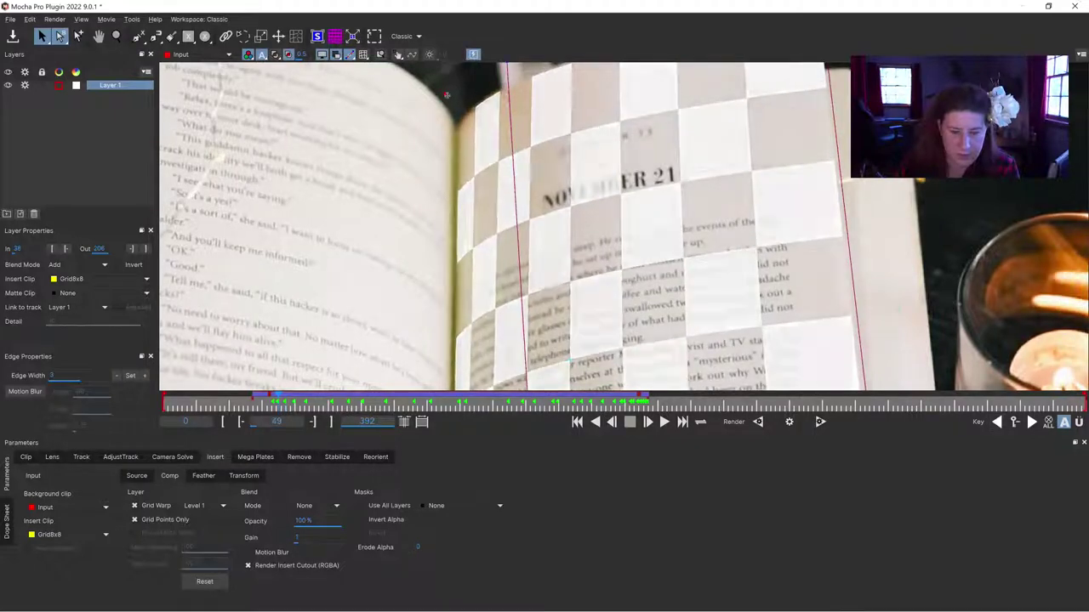
{"action": "left_click", "coordinate": [998, 423]}
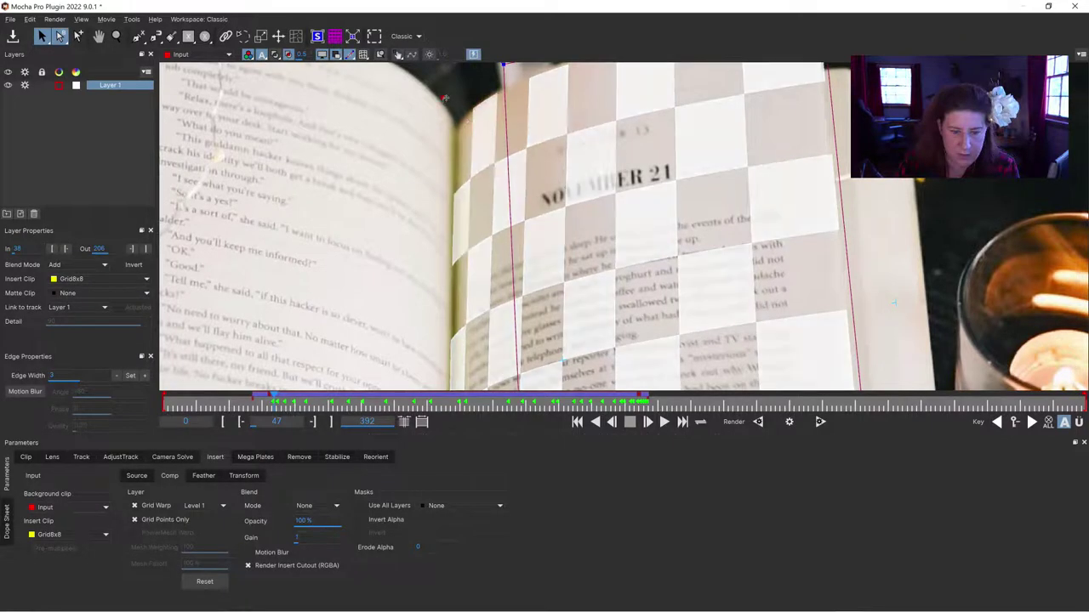
Play the full-frame shot from frame 32 and scrub back through the page turn to review how the insert follows the page.
{"action": "left_click", "coordinate": [117, 36]}
{"action": "mouse_move", "coordinate": [555, 154]}
{"action": "left_mouse_down"}
{"action": "mouse_move", "coordinate": [552, 255]}
{"action": "mouse_move", "coordinate": [561, 206]}
{"action": "mouse_move", "coordinate": [551, 160]}
{"action": "left_mouse_up"}
{"action": "left_click_drag", "start_coordinate": [584, 123], "coordinate": [529, 209]}
{"action": "key", "text": "x"}
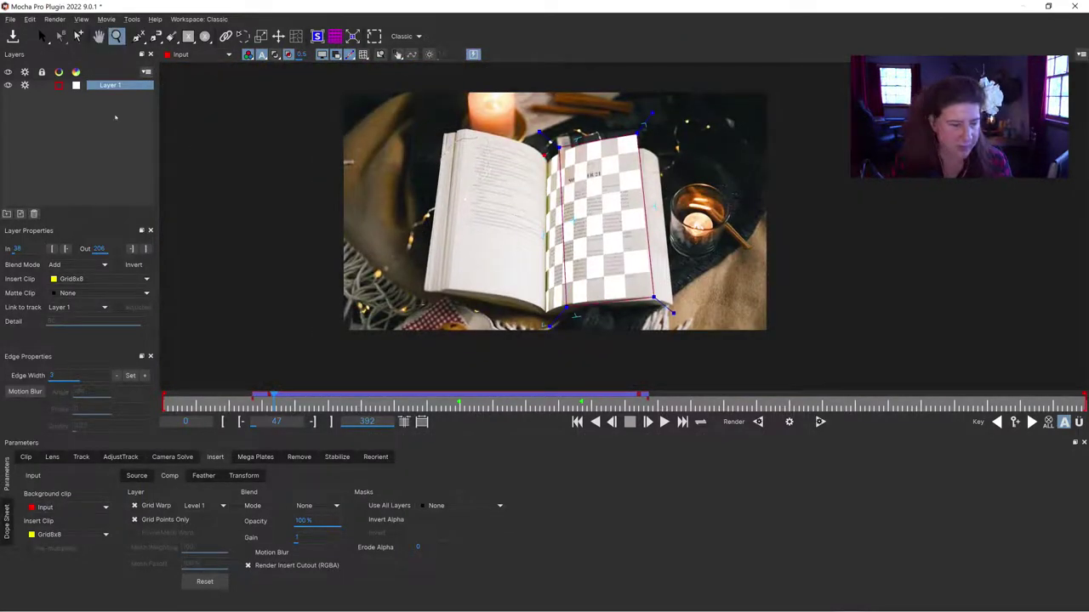
{"action": "left_click", "coordinate": [239, 403]}
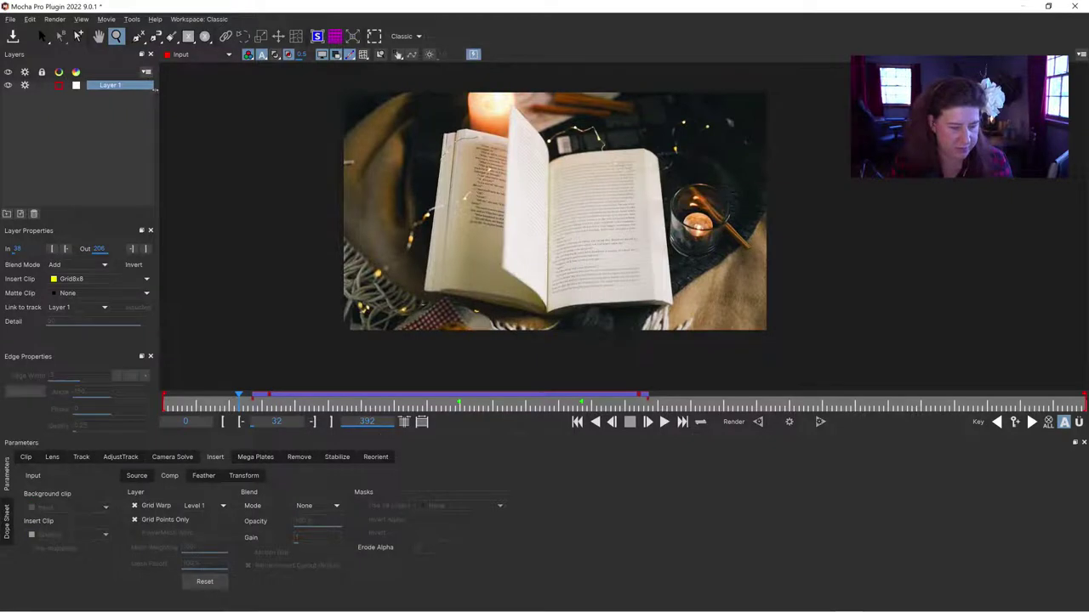
{"action": "left_click", "coordinate": [665, 422]}
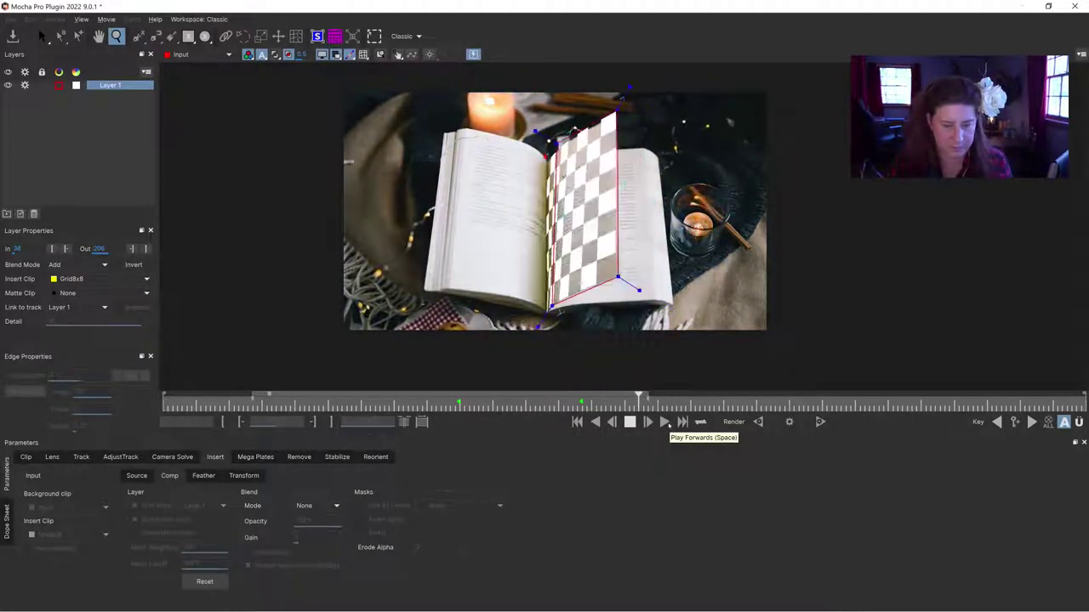
{"action": "key", "text": "space"}
{"action": "left_click_drag", "start_coordinate": [717, 398], "coordinate": [519, 398]}
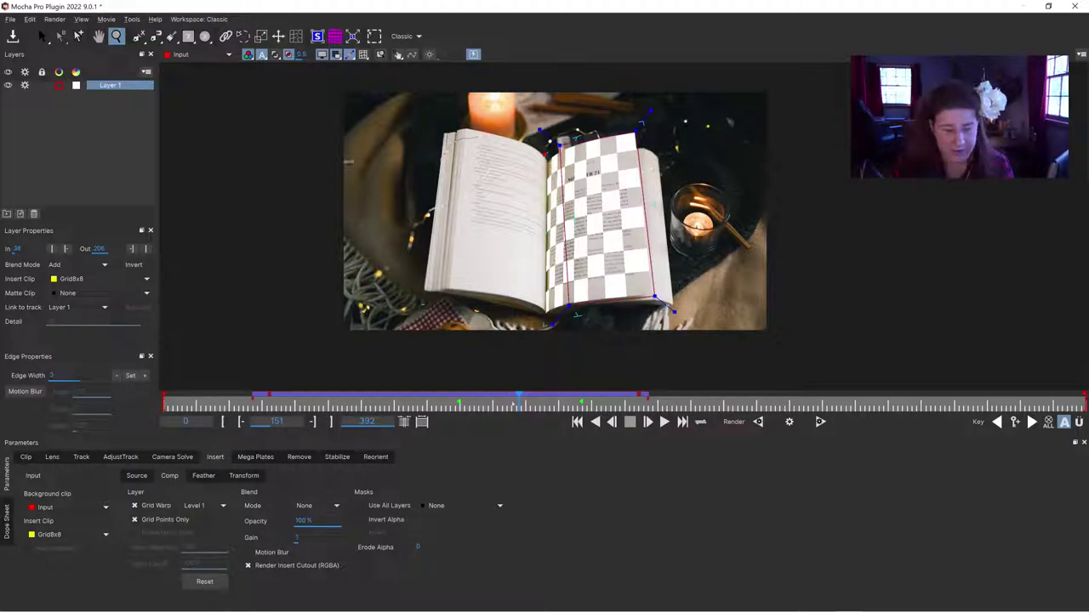
{"action": "left_click_drag", "start_coordinate": [519, 402], "coordinate": [320, 400]}
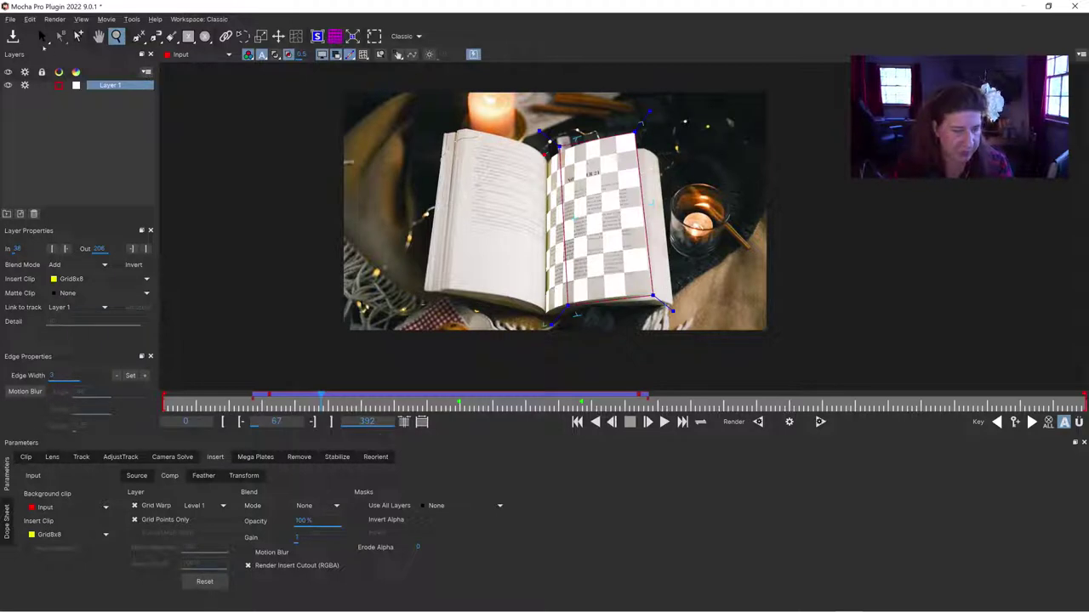
Enable Motion Blur for the checkerboard insert.
{"action": "left_click", "coordinate": [41, 36]}
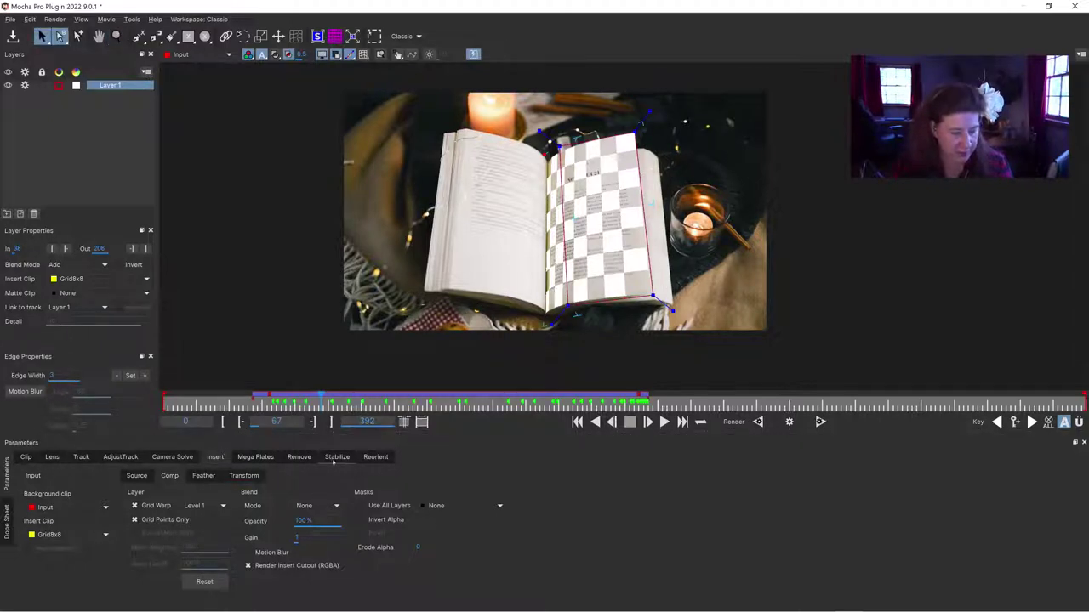
{"action": "left_click", "coordinate": [248, 553]}
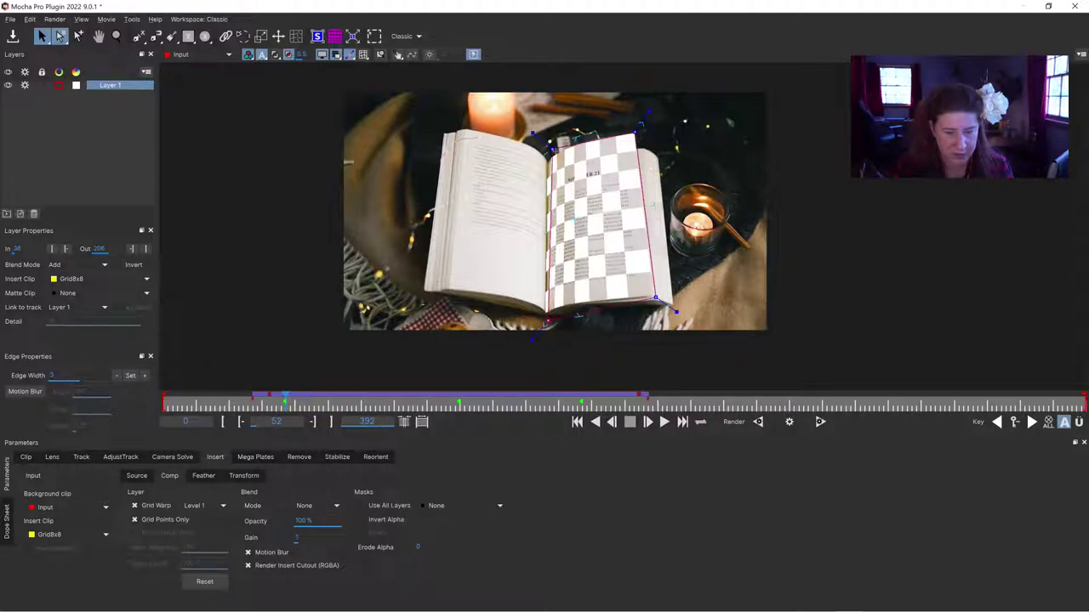
Move the layer spline's corners outward past the page edges at frame 52 and turn off Grid Warp.
{"action": "left_click_drag", "start_coordinate": [636, 132], "coordinate": [641, 128]}
{"action": "left_click_drag", "start_coordinate": [656, 297], "coordinate": [660, 305]}
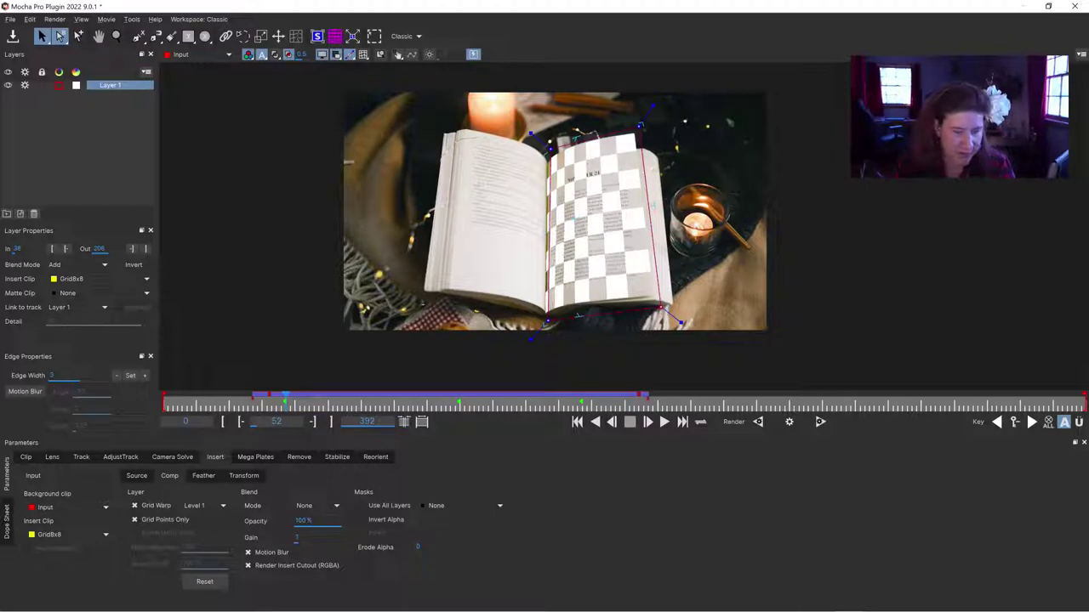
{"action": "left_click_drag", "start_coordinate": [564, 343], "coordinate": [549, 343]}
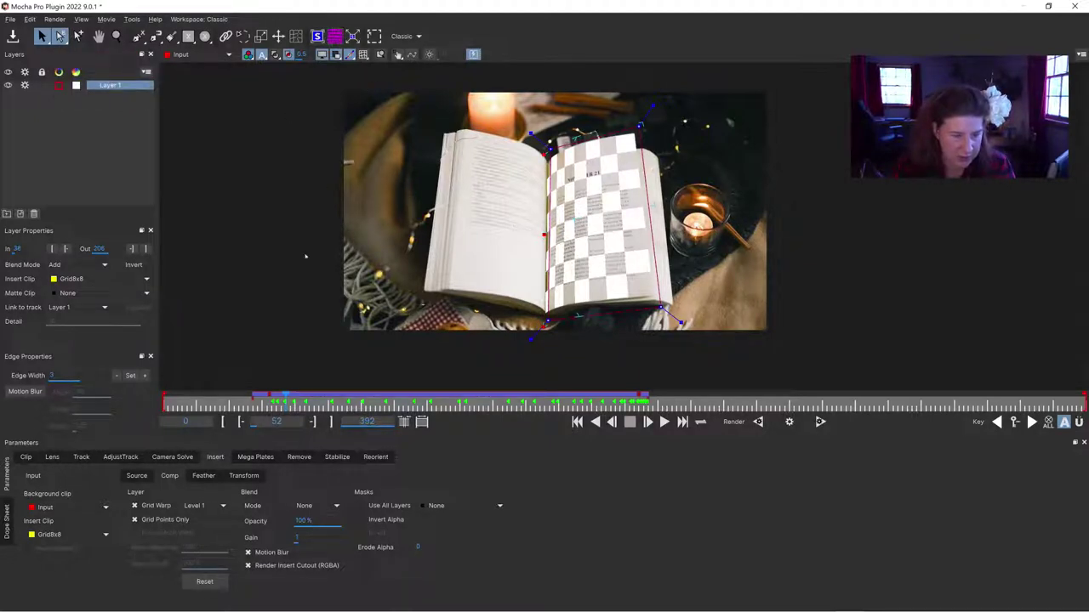
{"action": "left_click", "coordinate": [133, 506]}
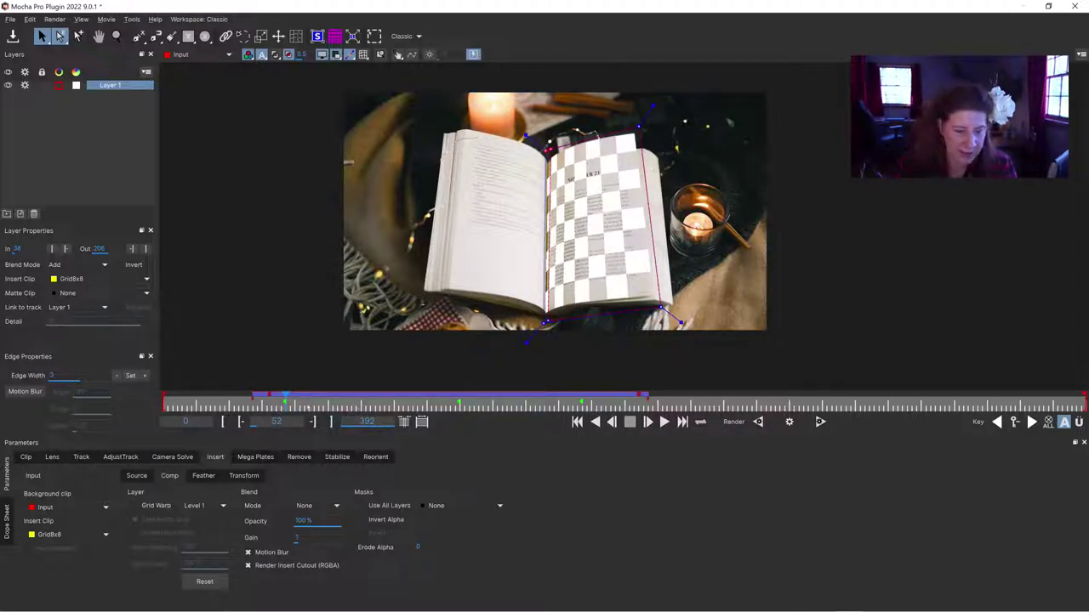
{"action": "left_click_drag", "start_coordinate": [286, 400], "coordinate": [253, 400]}
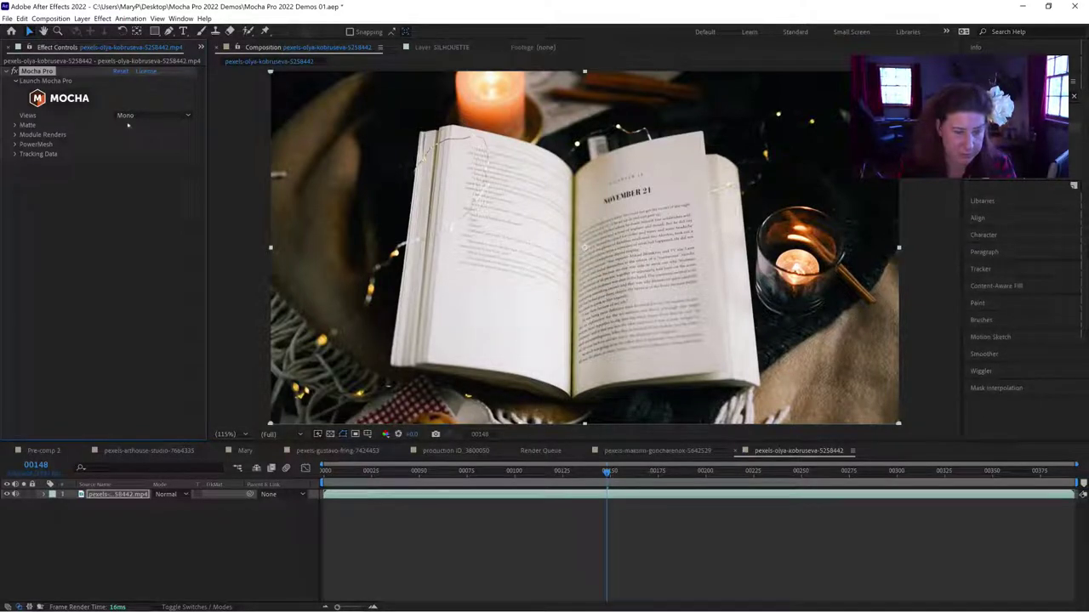
Relaunch Mocha Pro from the After Effects project and open the autosaved Mocha project.
{"action": "left_click", "coordinate": [7, 18]}
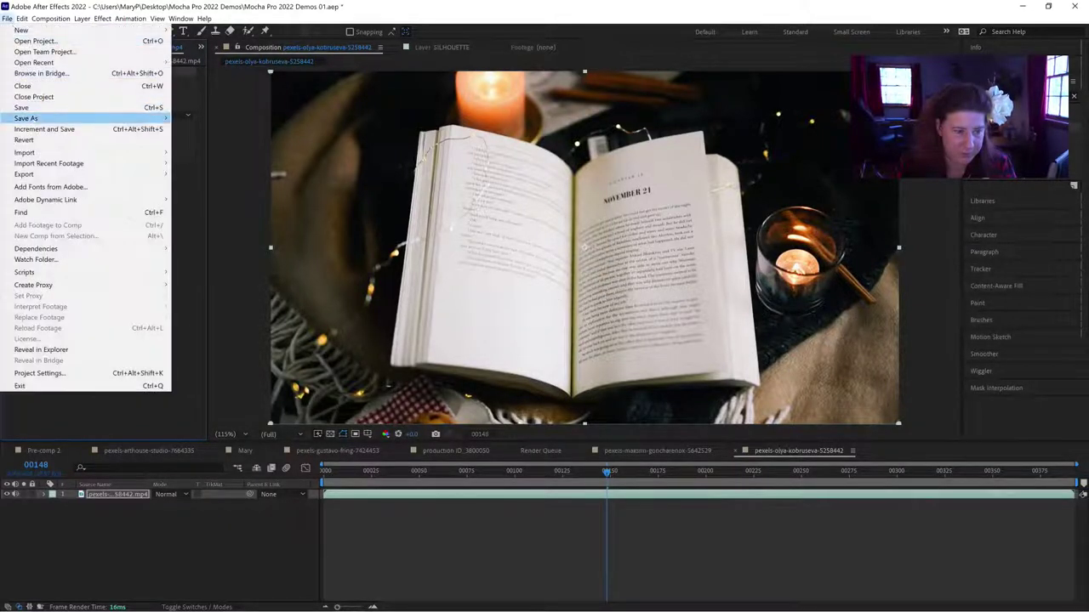
{"action": "key", "text": "Return"}
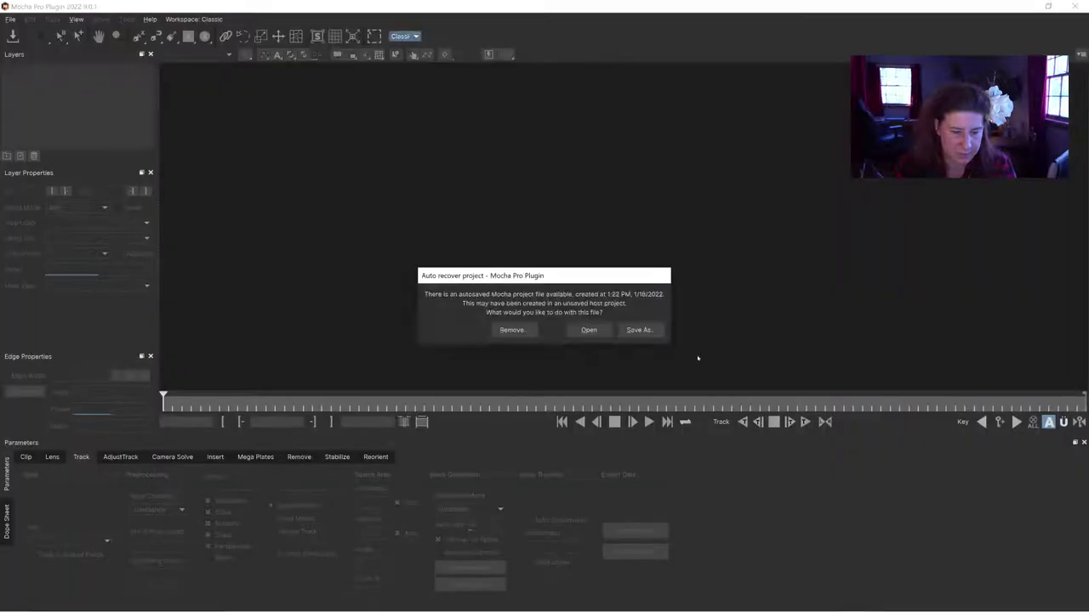
{"action": "left_click", "coordinate": [596, 331]}
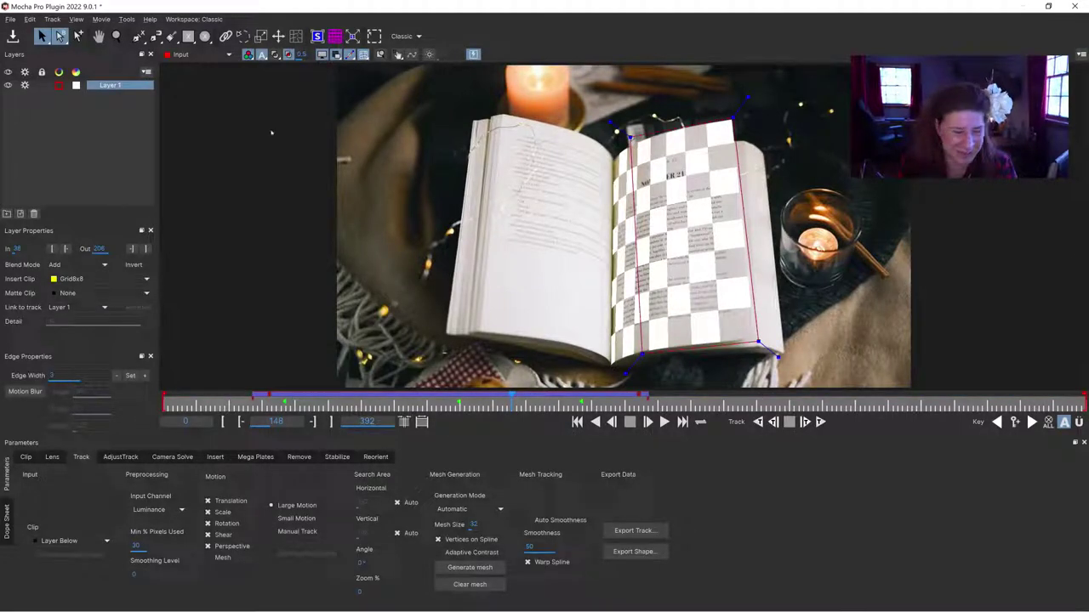
With Grid Warp off, reshape the layer spline at frame 169, moving its spine-side corners to the spine and its outer corners beyond the page.
{"action": "left_click", "coordinate": [215, 458]}
{"action": "left_click", "coordinate": [144, 507]}
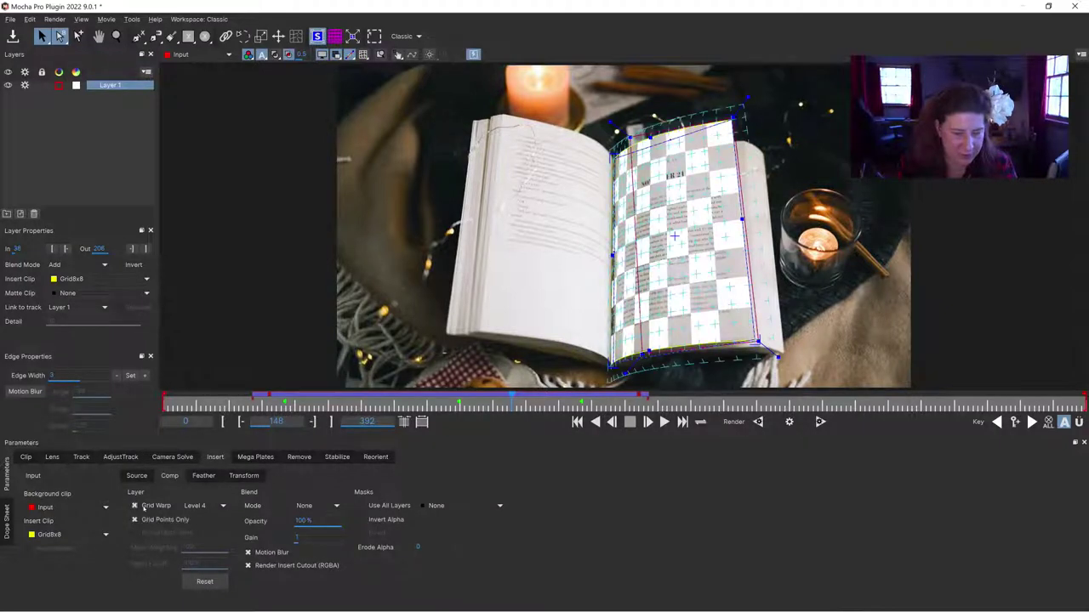
{"action": "left_click", "coordinate": [145, 507]}
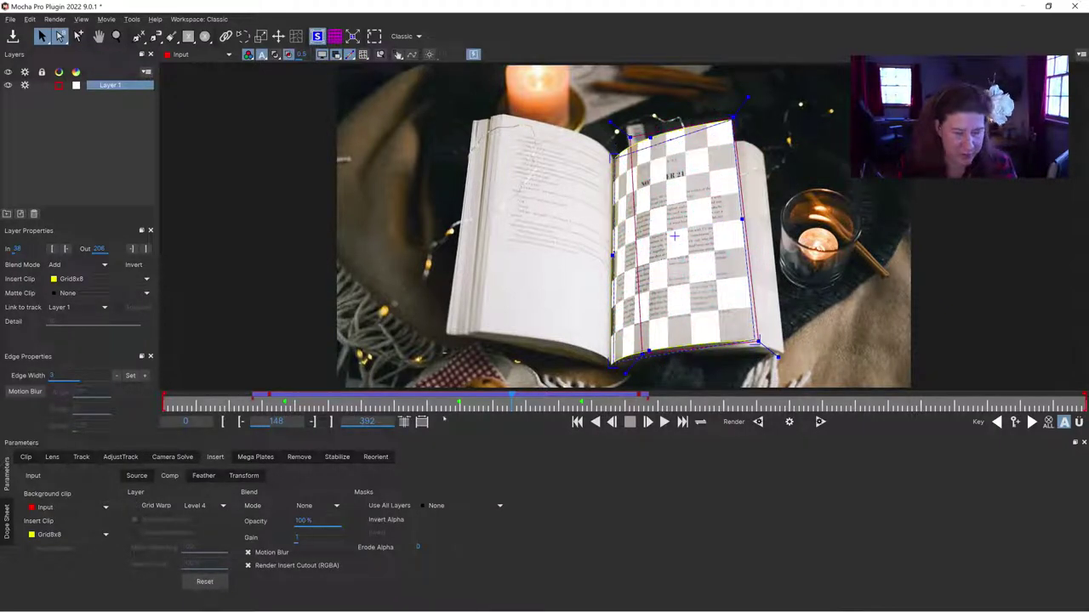
{"action": "left_click", "coordinate": [278, 407]}
{"action": "left_click_drag", "start_coordinate": [279, 400], "coordinate": [560, 400]}
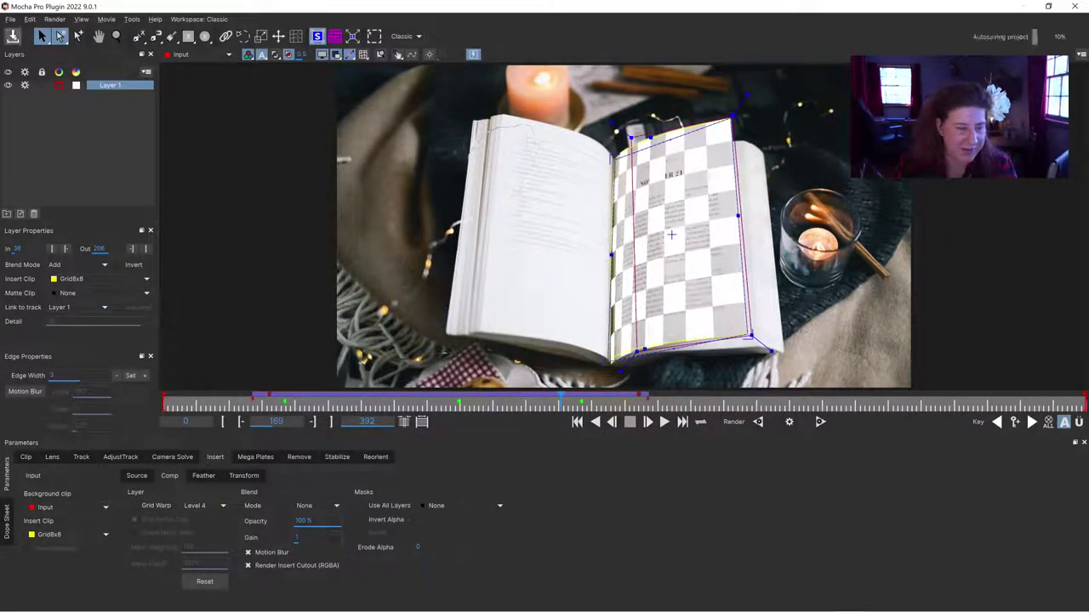
{"action": "left_click_drag", "start_coordinate": [631, 136], "coordinate": [591, 143]}
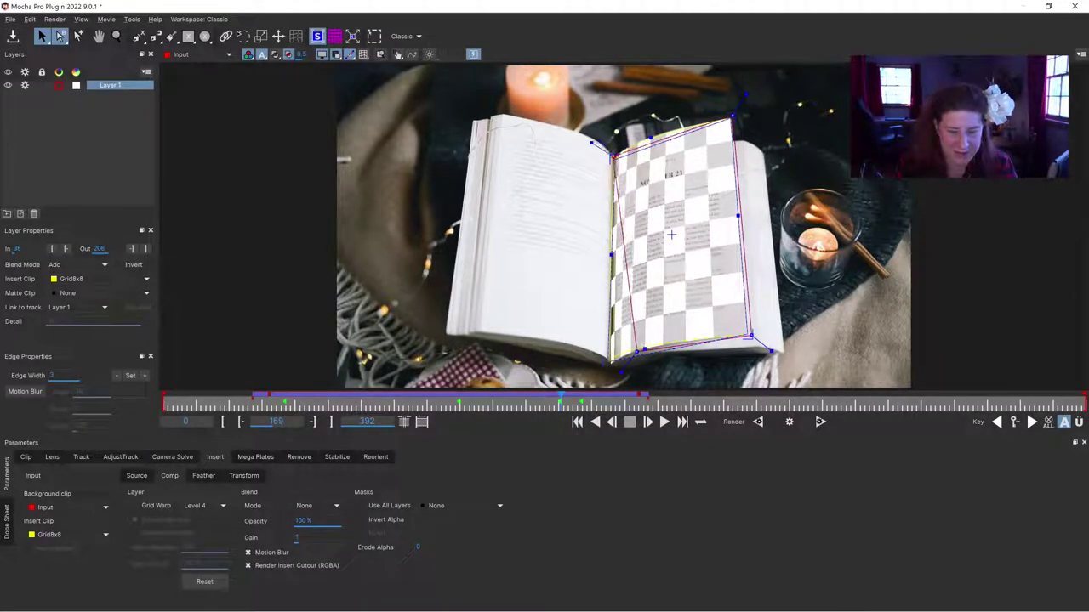
{"action": "left_click_drag", "start_coordinate": [645, 349], "coordinate": [645, 358]}
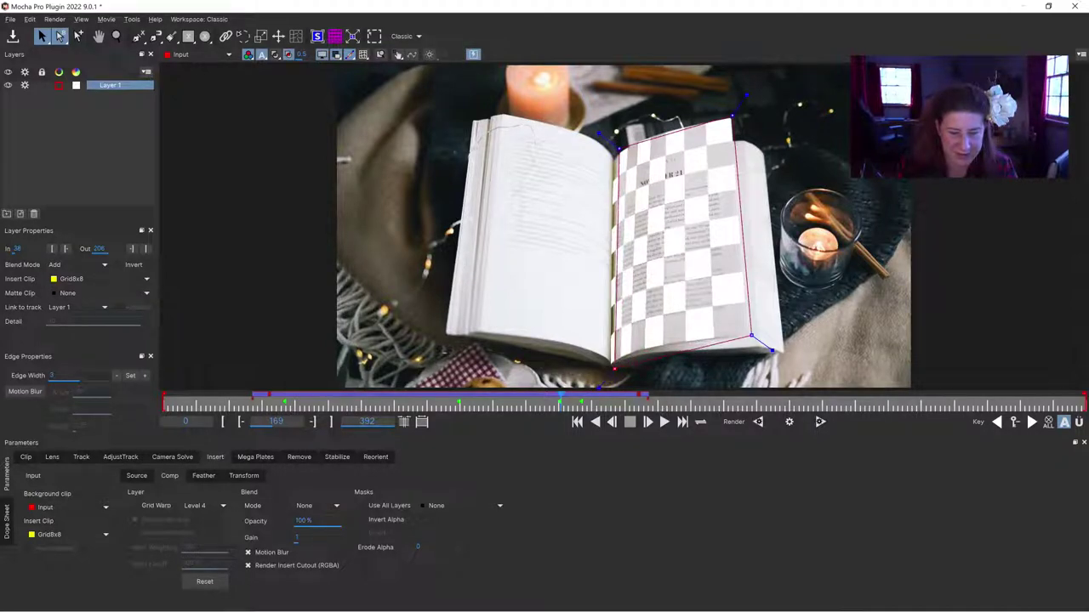
{"action": "left_click_drag", "start_coordinate": [751, 333], "coordinate": [759, 338]}
{"action": "left_click_drag", "start_coordinate": [733, 112], "coordinate": [737, 102]}
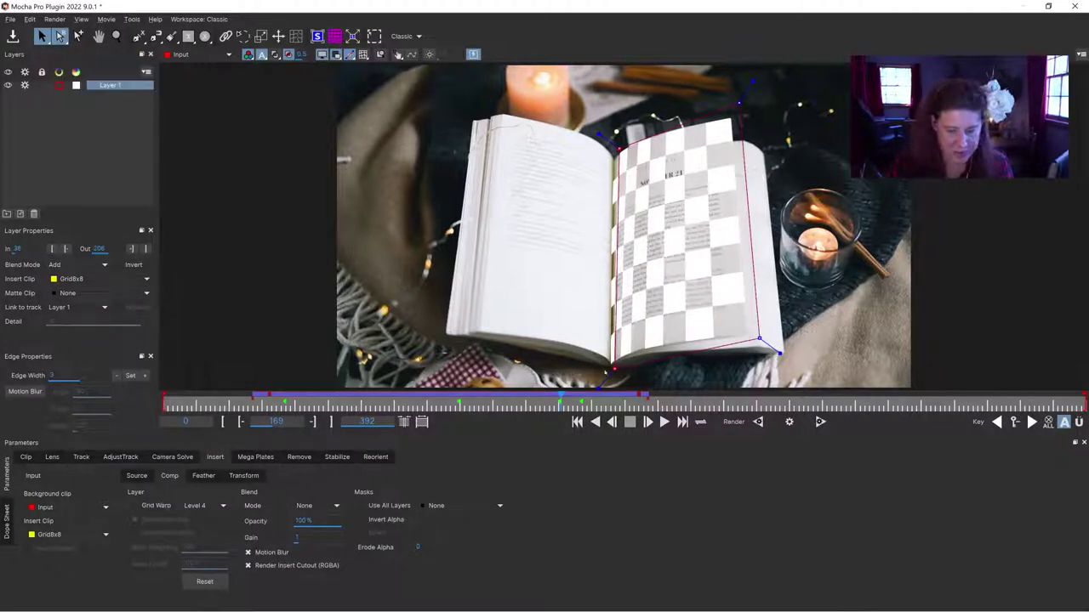
{"action": "left_click_drag", "start_coordinate": [613, 368], "coordinate": [605, 371]}
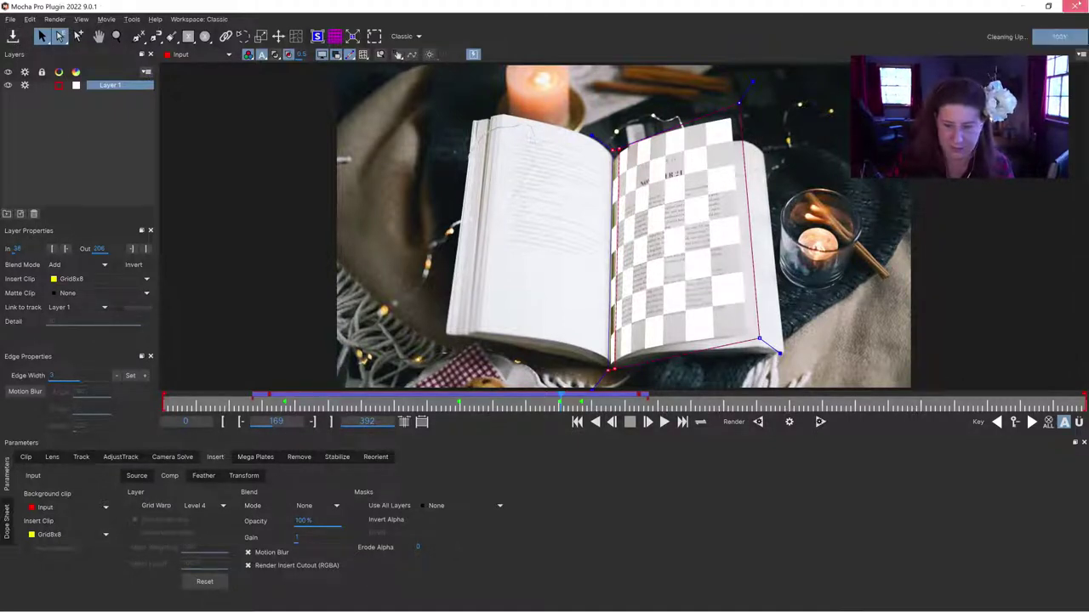
Return to After Effects and enable the Mocha Pro module render as Insert: Composite, starting from frame 0.
{"action": "left_click", "coordinate": [1074, 6]}
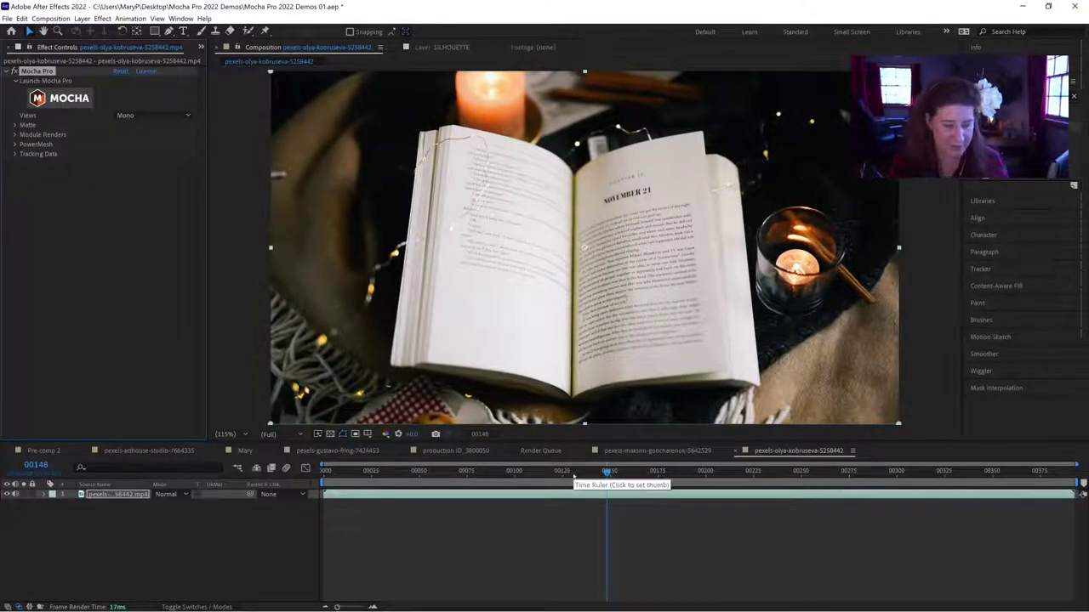
{"action": "left_click_drag", "start_coordinate": [571, 473], "coordinate": [323, 473]}
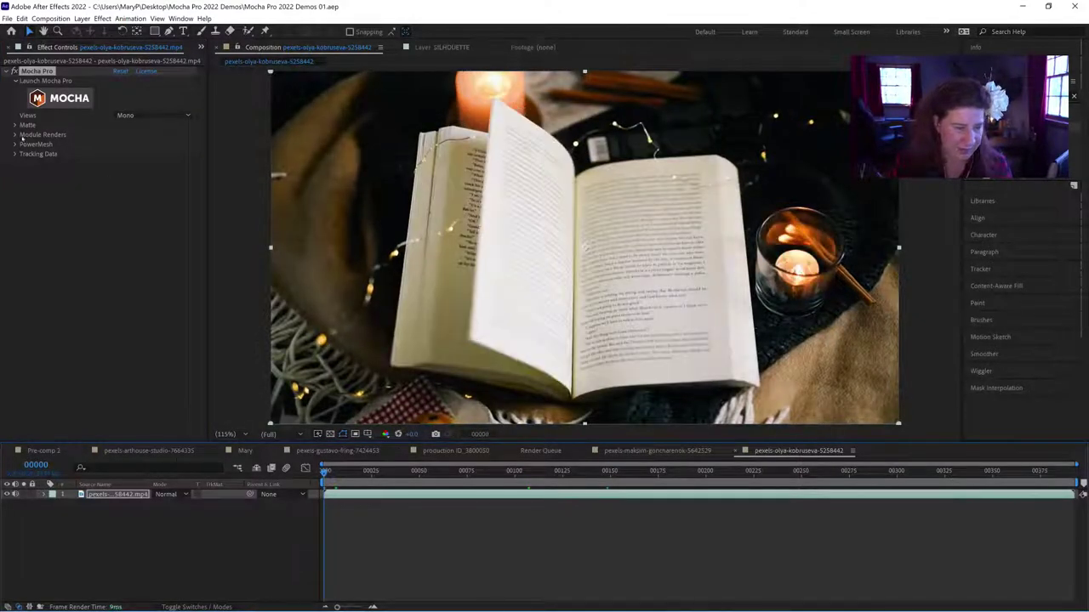
{"action": "left_click", "coordinate": [15, 134]}
{"action": "left_click", "coordinate": [127, 154]}
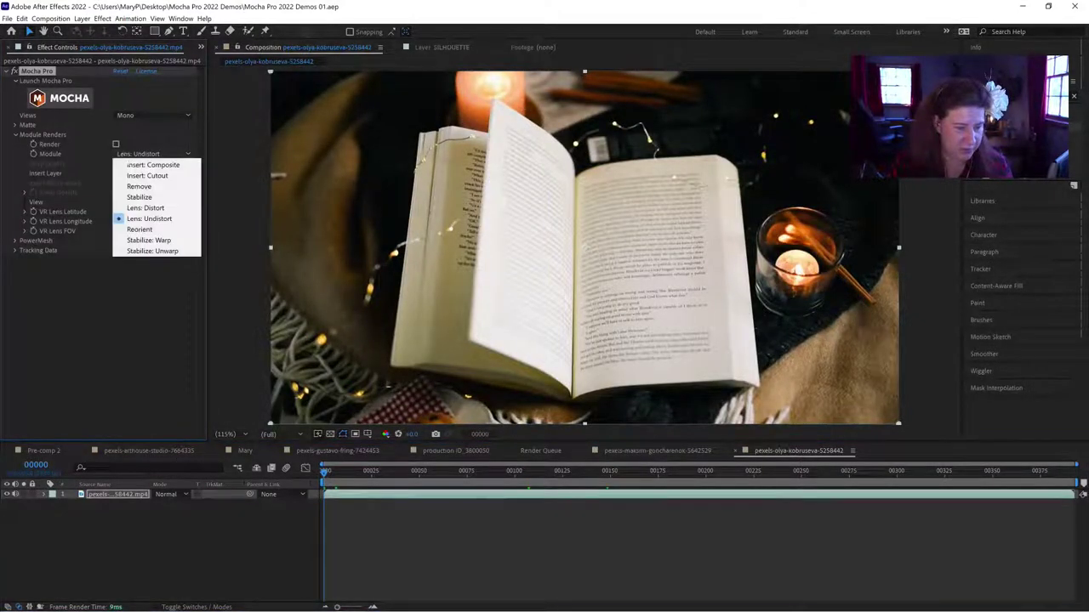
{"action": "left_click", "coordinate": [153, 164]}
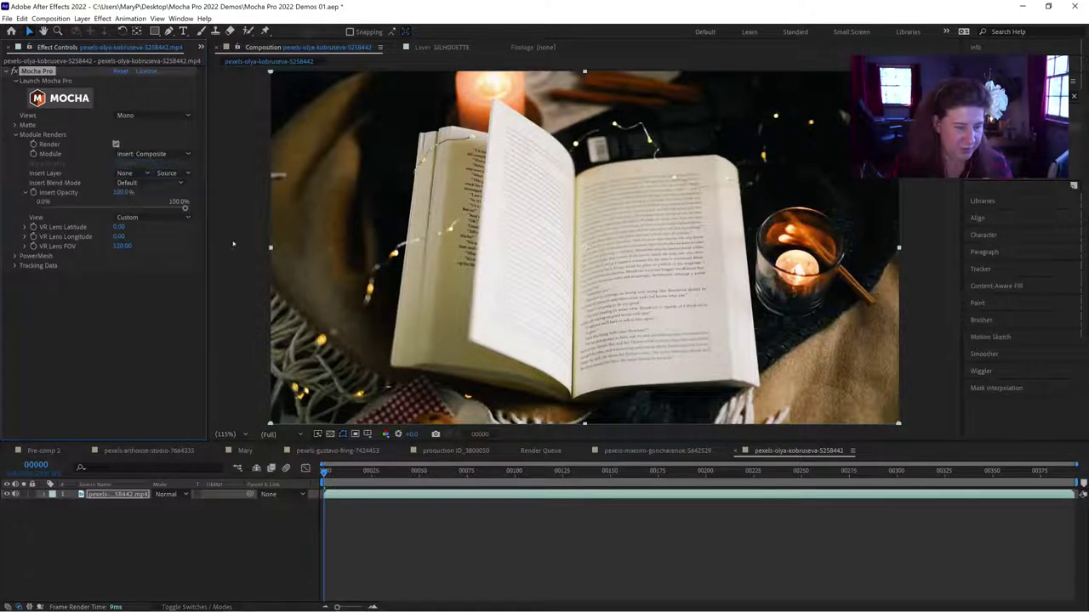
Preview the rendered insert on the turning page up to about frame 86 and save the project.
{"action": "key", "text": "space"}
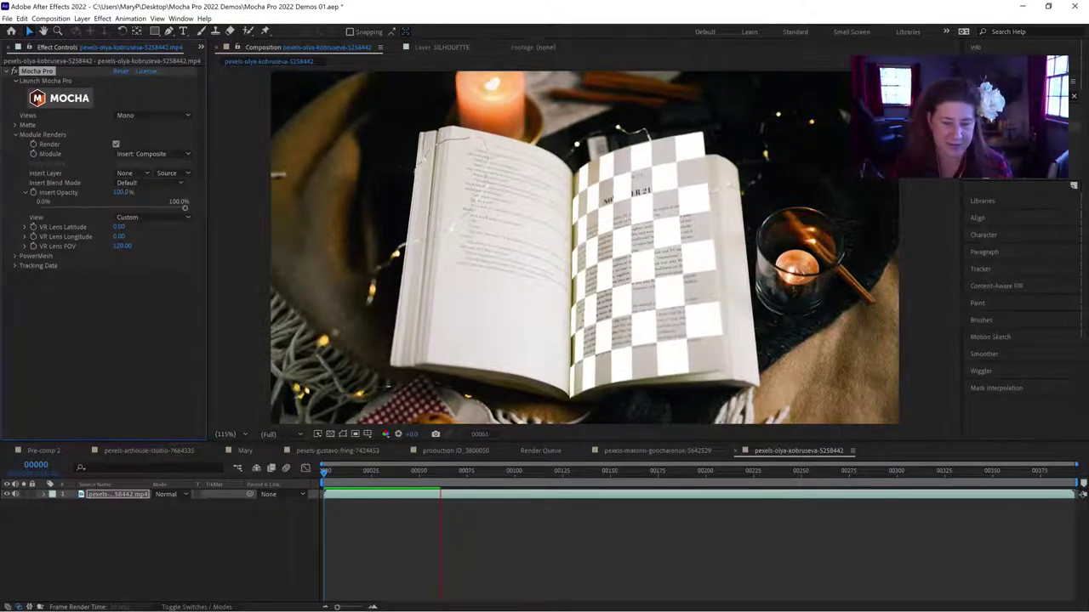
{"action": "key", "text": "space"}
{"action": "left_click_drag", "start_coordinate": [421, 479], "coordinate": [490, 488]}
{"action": "key", "text": "ctrl+s"}
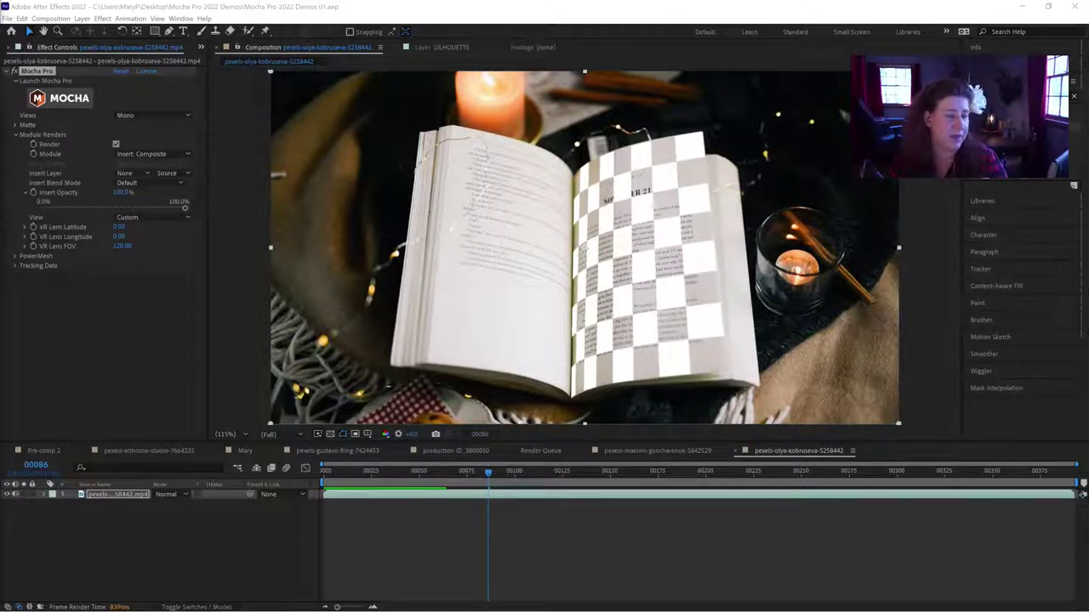
Open the pexels-maksim-goncharenok-5642529 composition, end its work area at frame 300, and trim the composition to the work area.
{"action": "left_click", "coordinate": [199, 48]}
{"action": "left_click", "coordinate": [222, 59]}
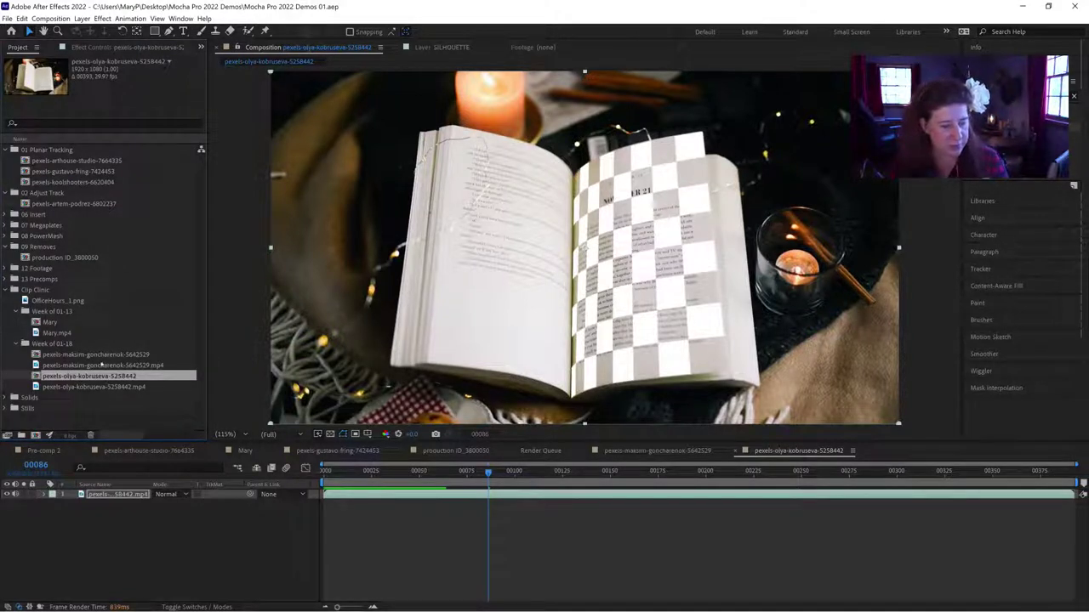
{"action": "left_click", "coordinate": [103, 365]}
{"action": "double_click", "coordinate": [98, 354]}
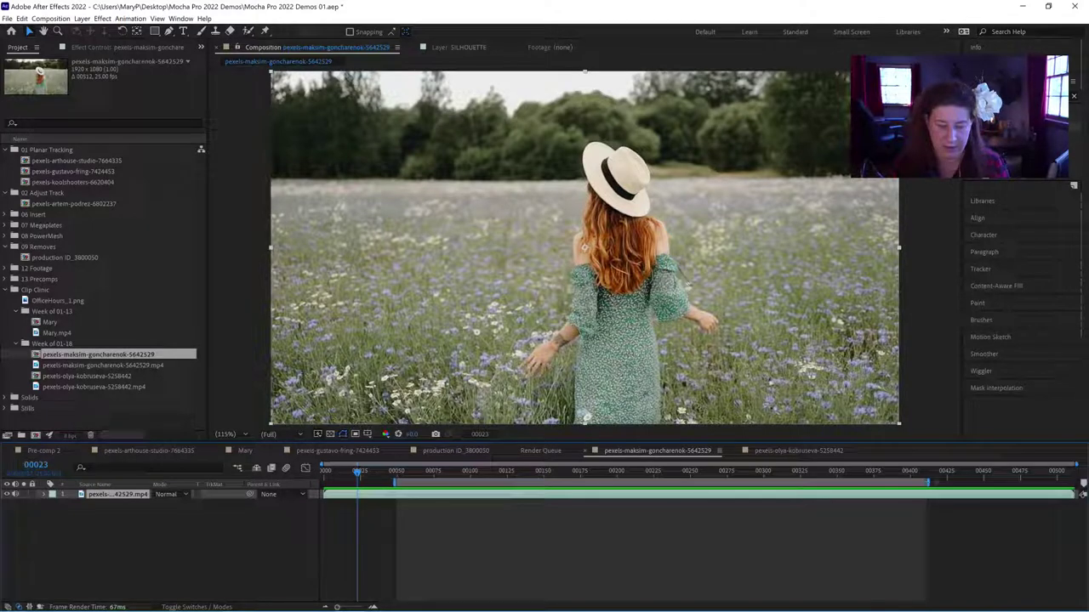
{"action": "left_click_drag", "start_coordinate": [930, 483], "coordinate": [765, 482]}
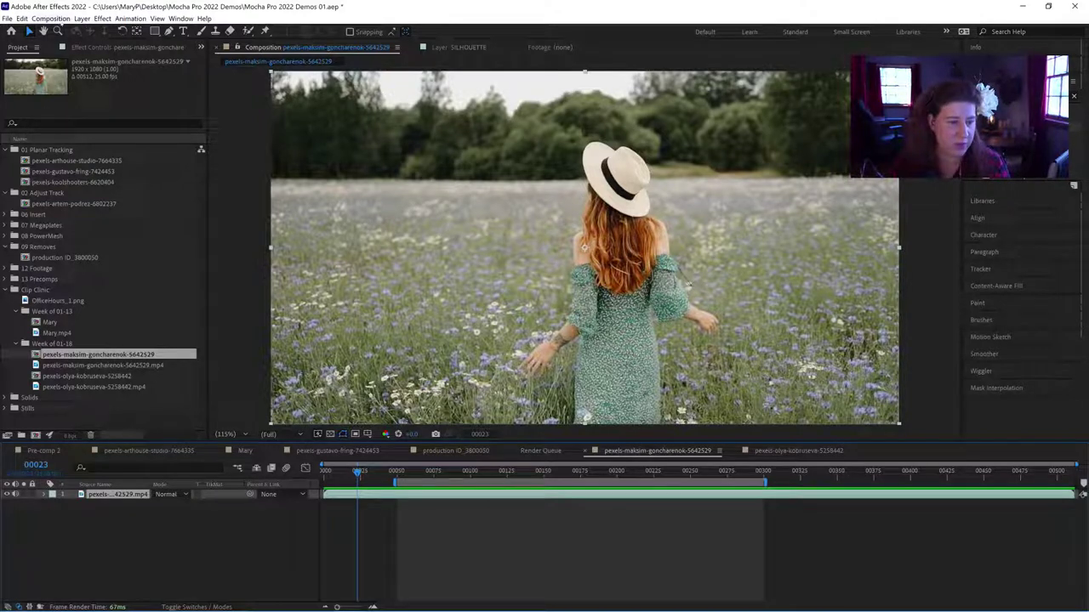
{"action": "left_click", "coordinate": [53, 19]}
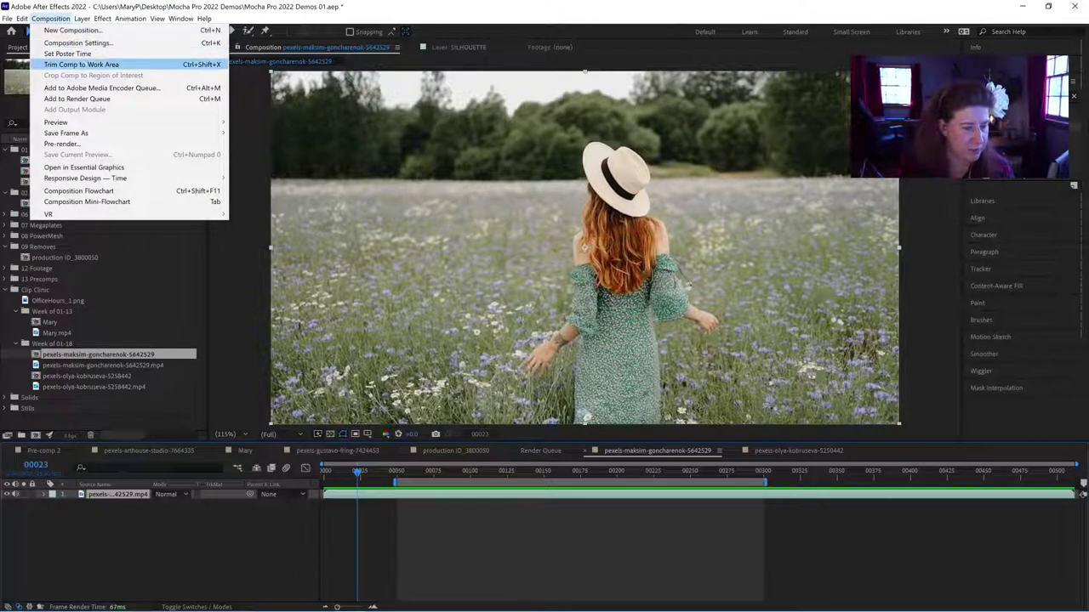
{"action": "left_click", "coordinate": [95, 65]}
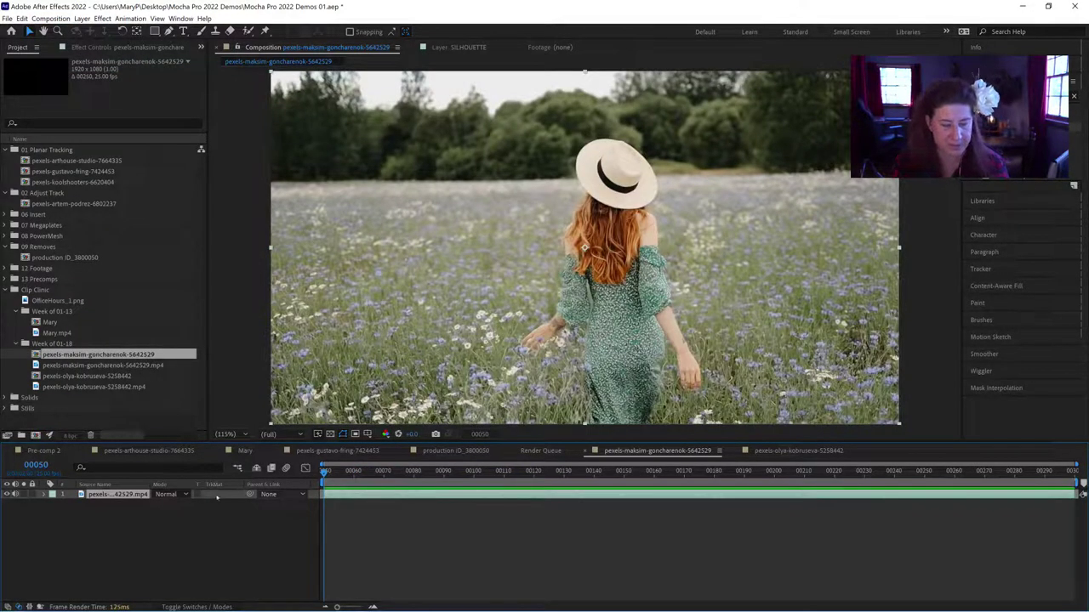
Replace the composition's layer with pexels-maksim-goncharenok-5642529.mp4, shifted earlier in time so the footage spans the whole composition.
{"action": "key", "text": "Delete"}
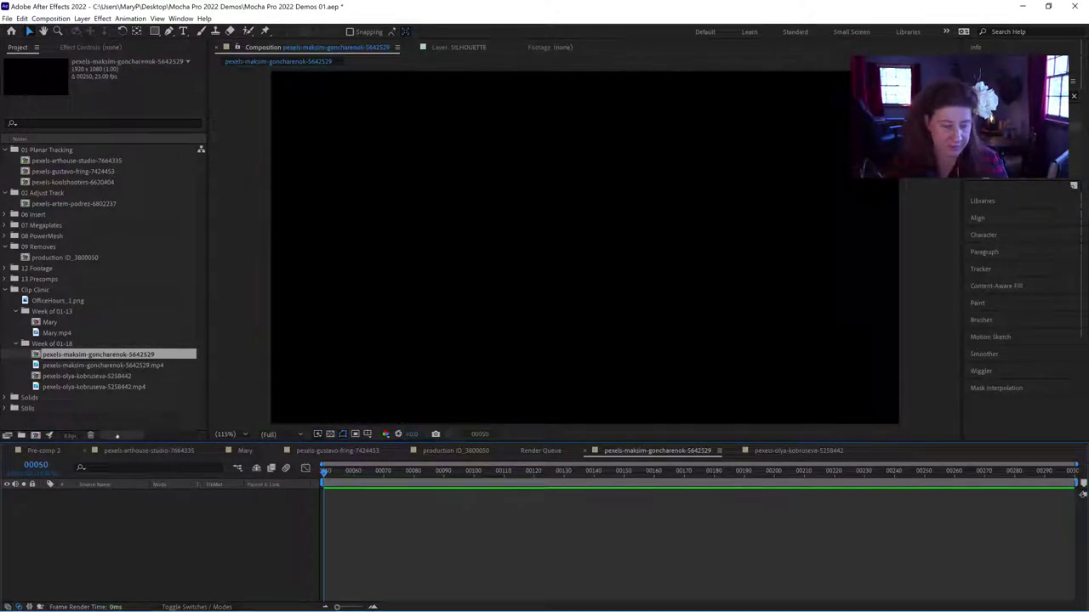
{"action": "left_click", "coordinate": [119, 365]}
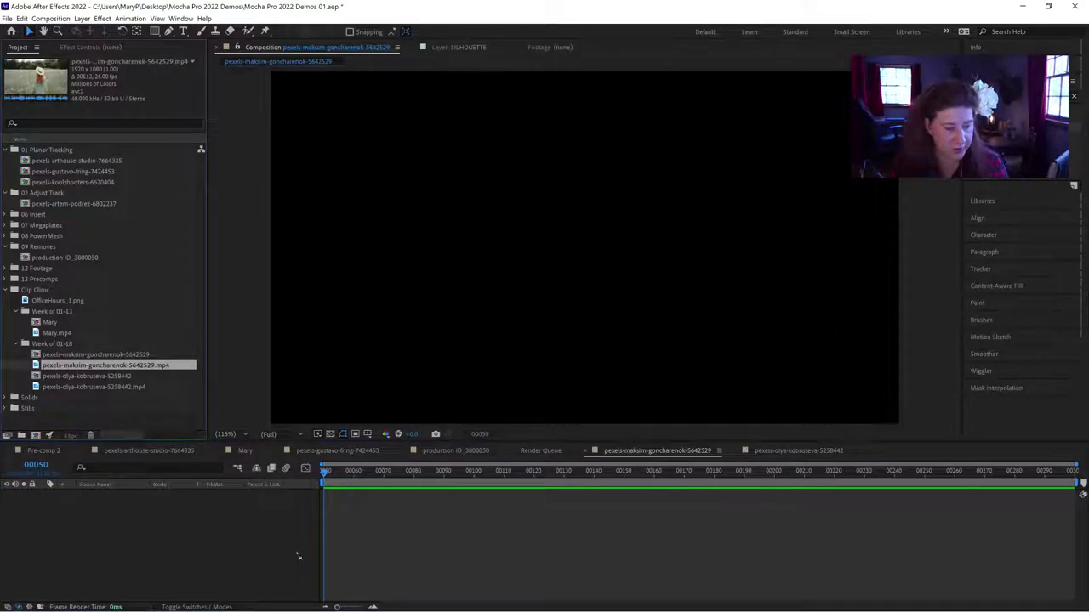
{"action": "left_click_drag", "start_coordinate": [296, 554], "coordinate": [299, 551]}
{"action": "left_click_drag", "start_coordinate": [851, 494], "coordinate": [692, 493]}
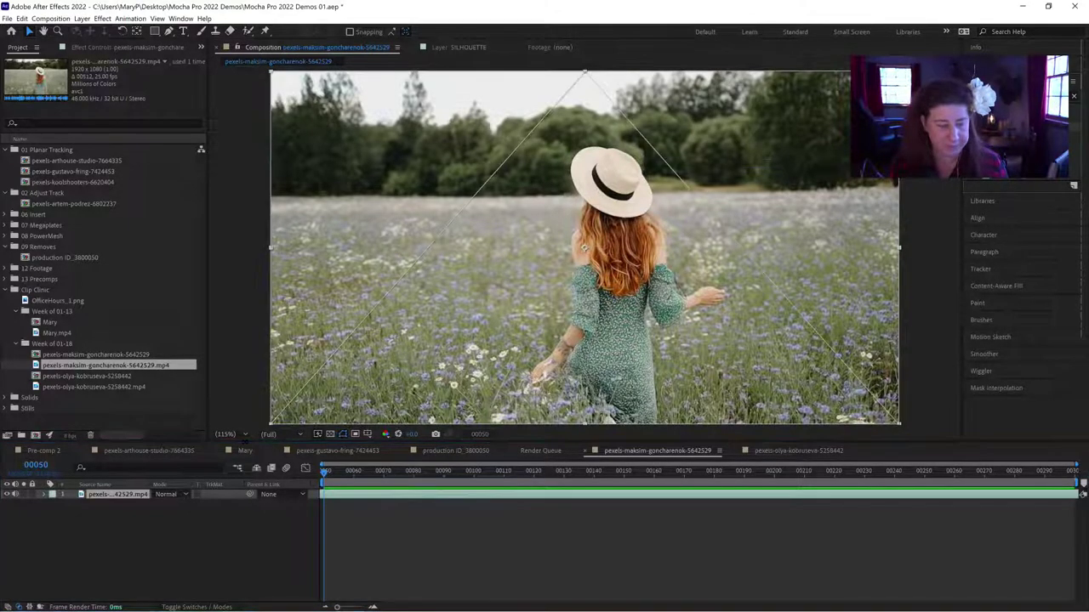
Apply Mocha Pro to the field footage, launch it, scrub through the clip's frame range, and return to After Effects.
{"action": "key", "text": "ctrl+alt+shift+e"}
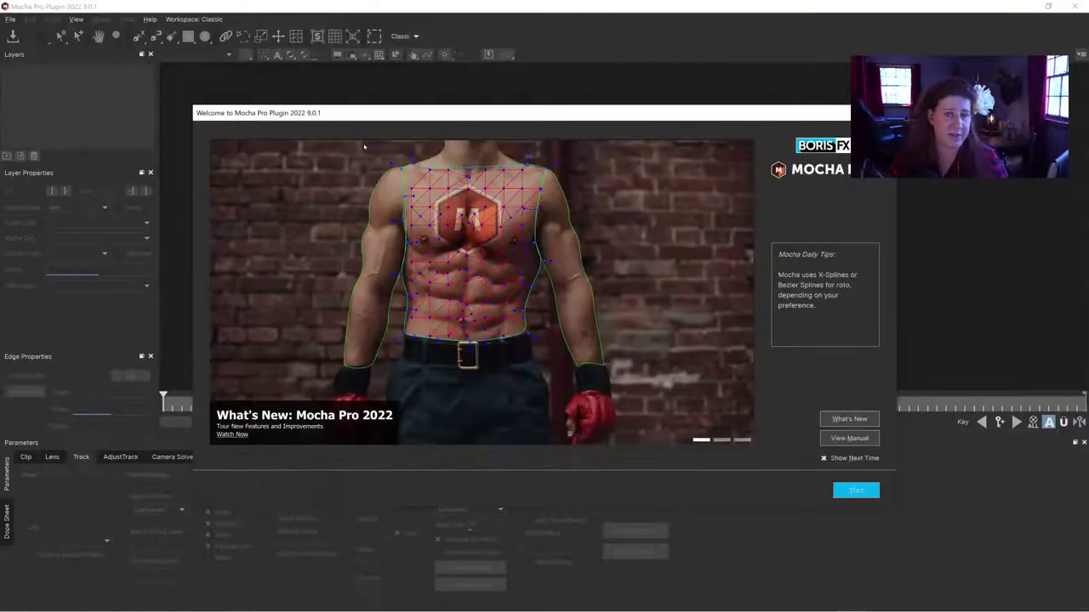
{"action": "left_click", "coordinate": [850, 490]}
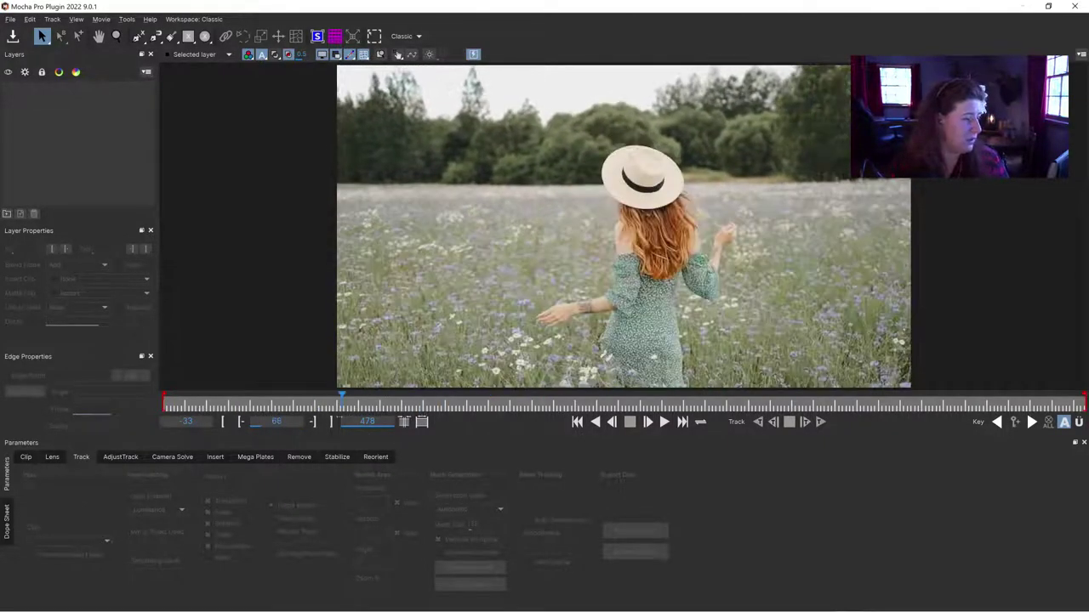
{"action": "left_click_drag", "start_coordinate": [665, 423], "coordinate": [462, 424]}
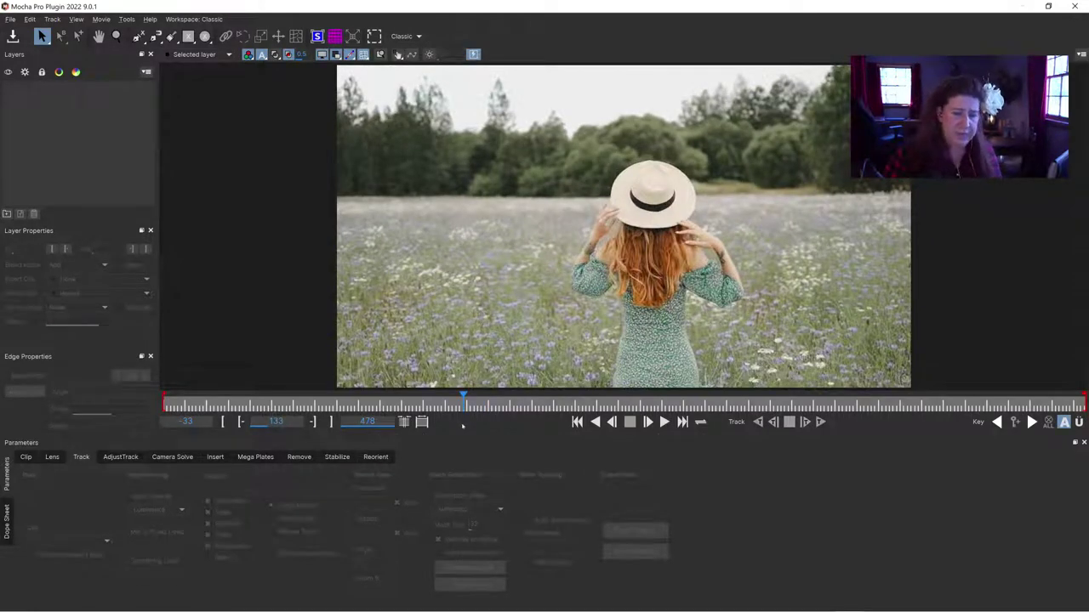
{"action": "left_click_drag", "start_coordinate": [463, 402], "coordinate": [146, 399]}
{"action": "left_click_drag", "start_coordinate": [237, 401], "coordinate": [92, 292]}
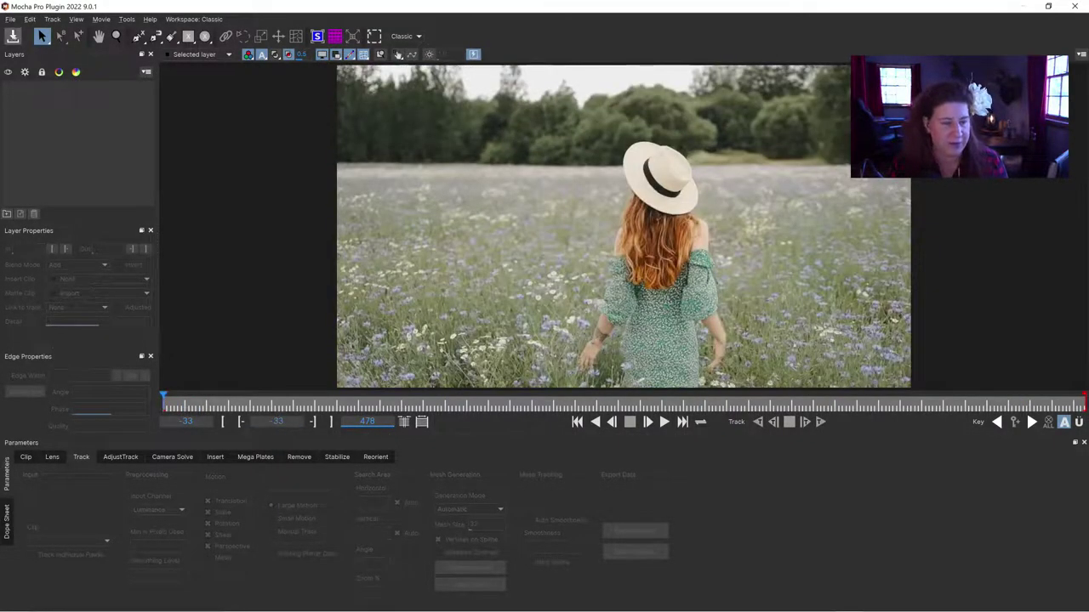
{"action": "left_click", "coordinate": [1074, 6]}
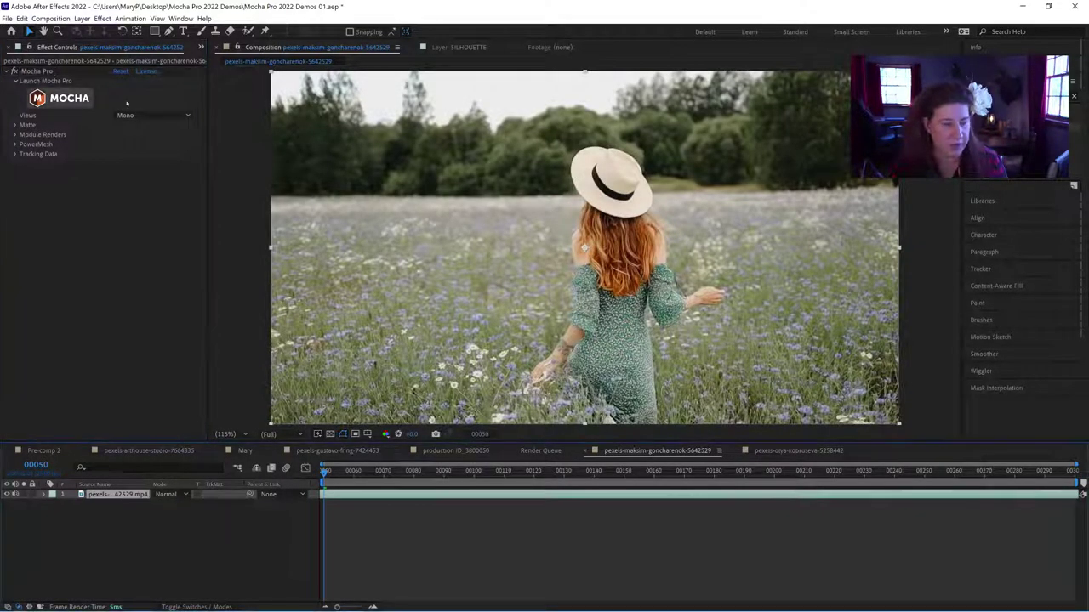
Pre-compose the footage layer, moving all attributes into the new composition and adjusting its duration to the layer's time span.
{"action": "left_click", "coordinate": [81, 18]}
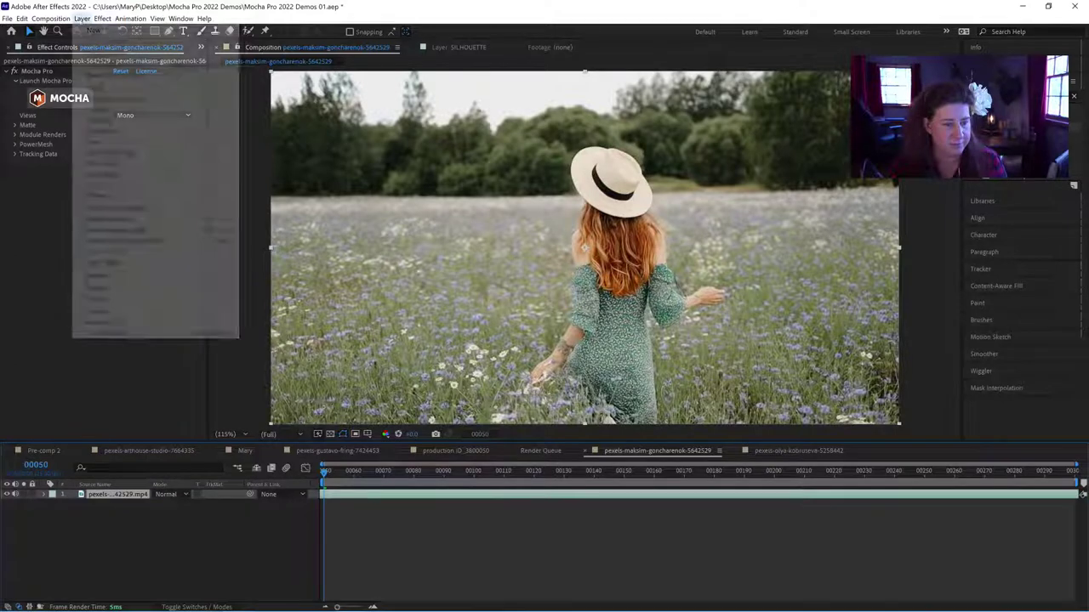
{"action": "left_click", "coordinate": [123, 333]}
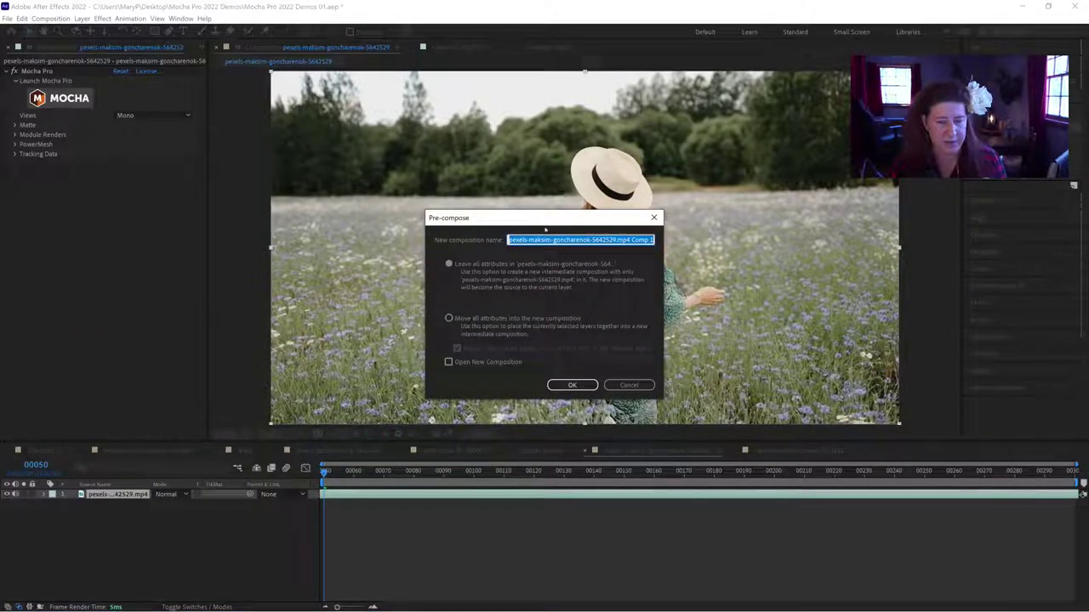
{"action": "left_click", "coordinate": [449, 253]}
{"action": "left_click", "coordinate": [449, 253]}
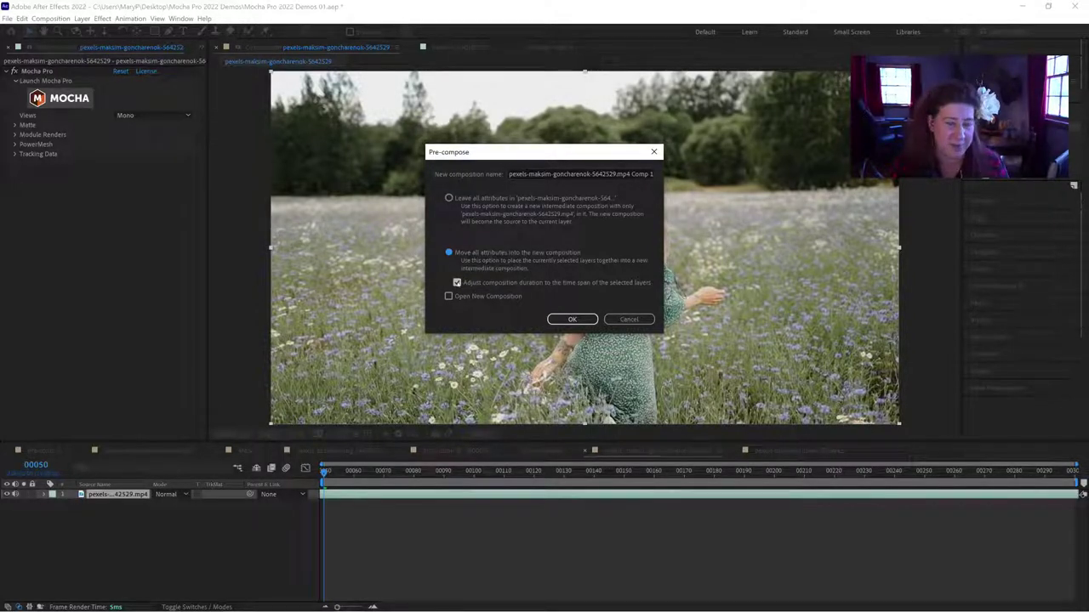
{"action": "left_click", "coordinate": [572, 319]}
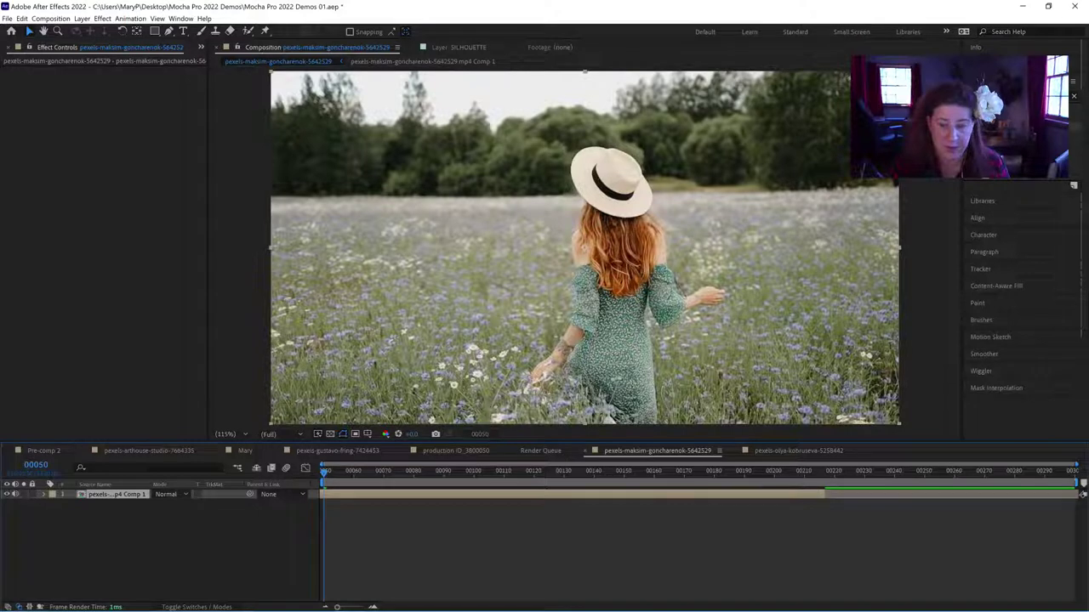
Apply Mocha Pro to the pre-composed layer, launch it, and return to After Effects.
{"action": "key", "text": "ctrl+shift+a"}
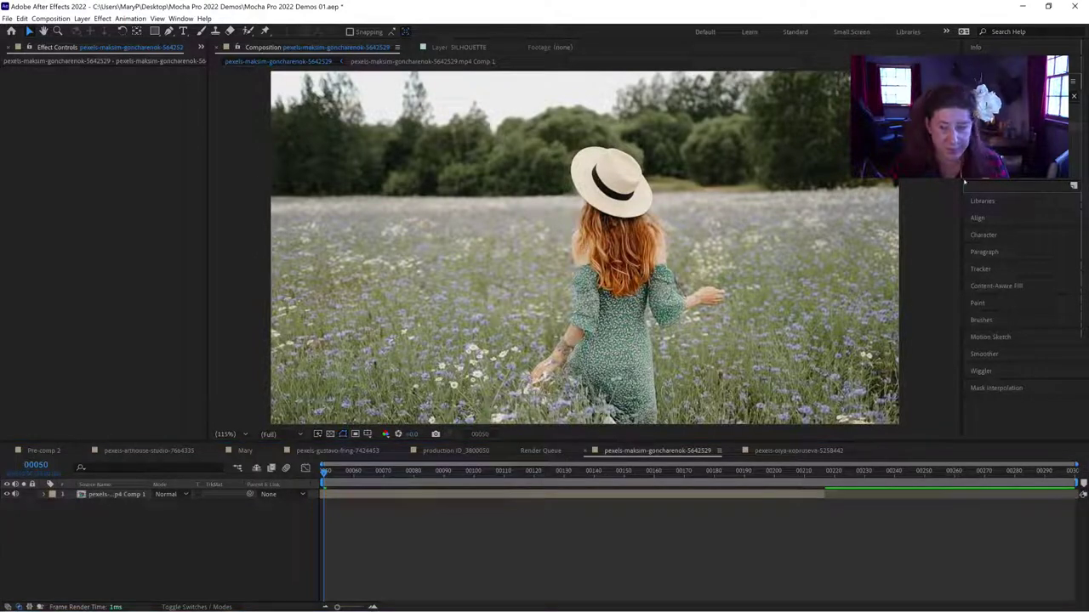
{"action": "left_click", "coordinate": [124, 493]}
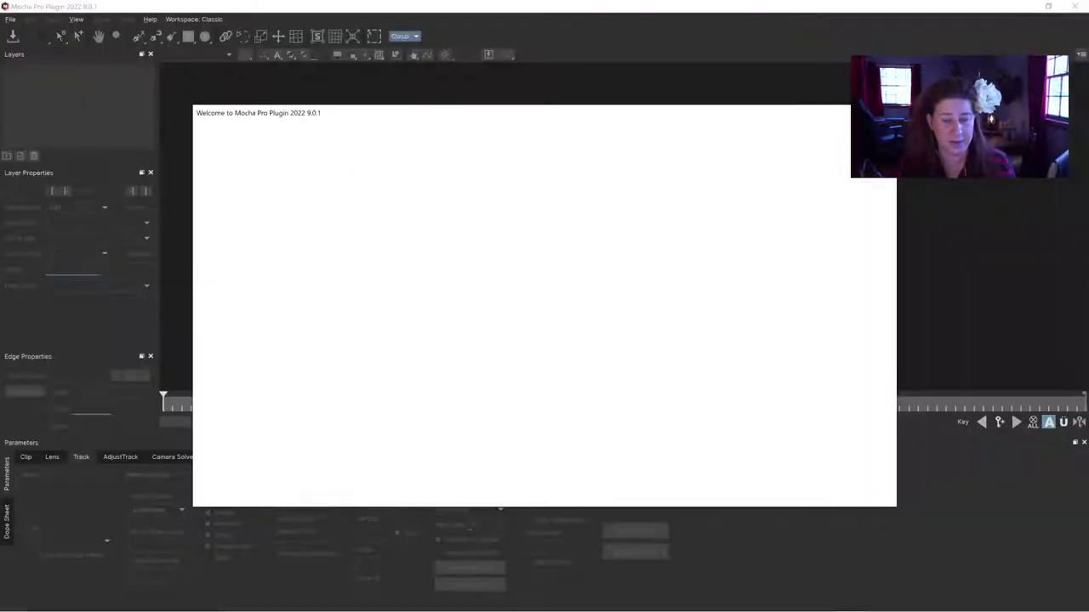
{"action": "key", "text": "Escape"}
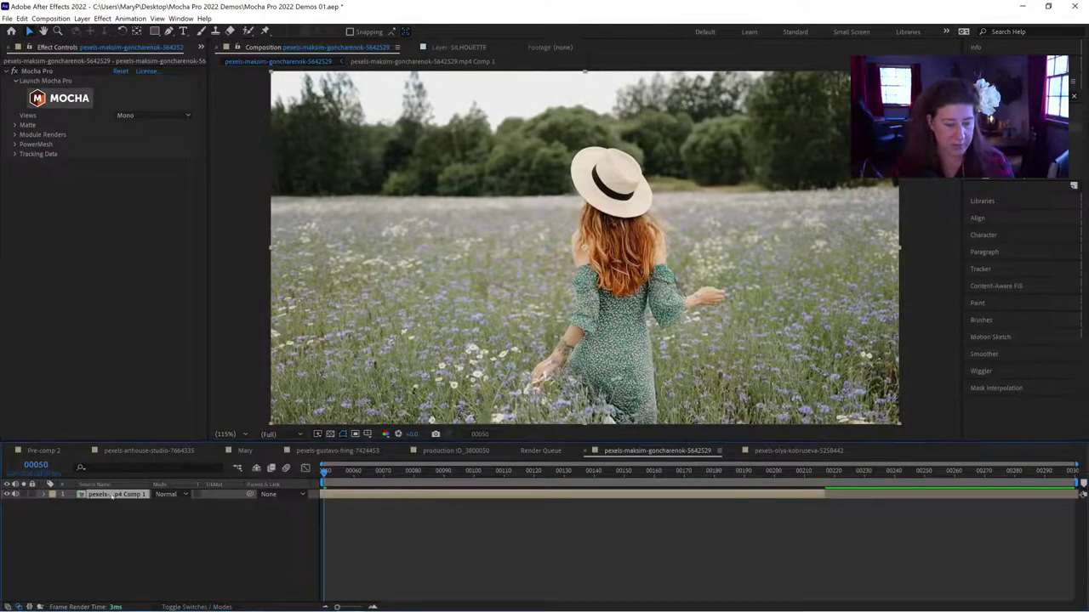
Delete the pre-composed layer from the timeline and select the pexels-maksim-goncharenok-5642529 composition in the project.
{"action": "key", "text": "Delete"}
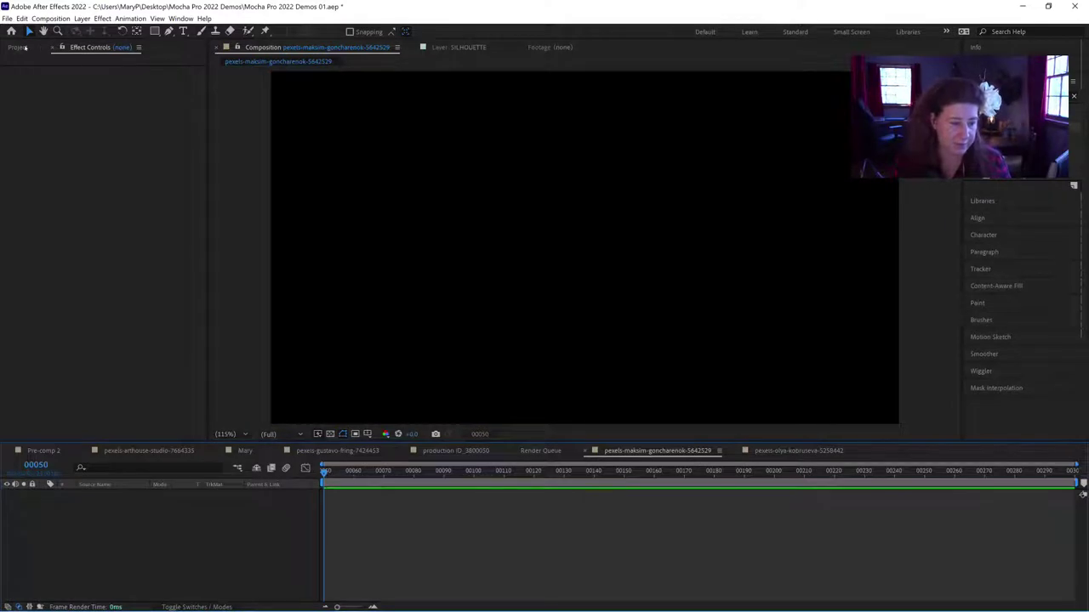
{"action": "left_click", "coordinate": [26, 47]}
{"action": "left_click", "coordinate": [96, 355]}
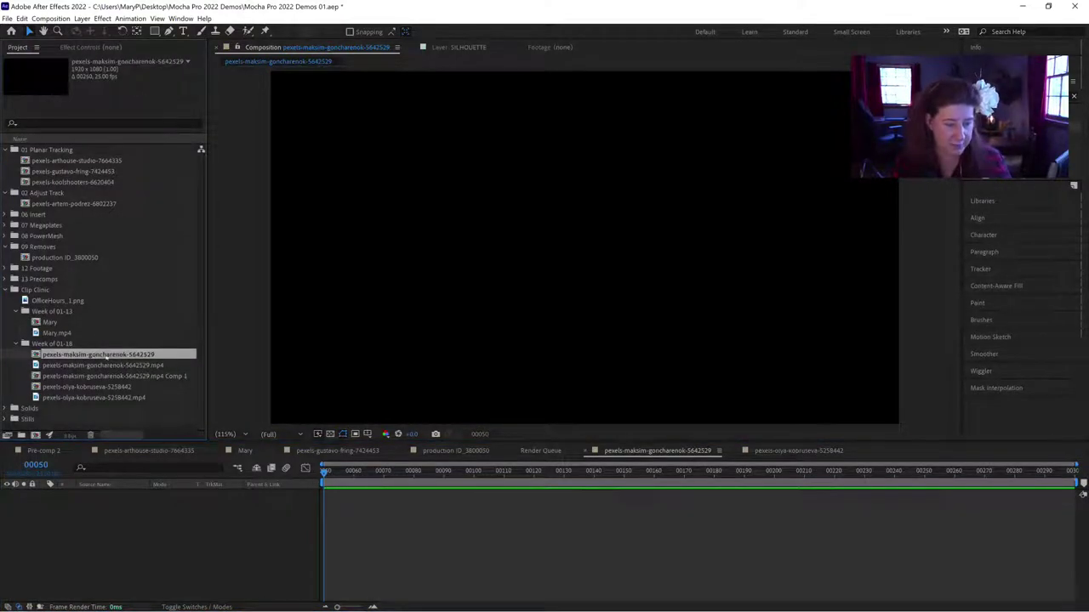
Delete the old 5642529 composition from the Week of 01-18 folder and create a new composition from the matching 5642529 clip.
{"action": "key", "text": "Delete"}
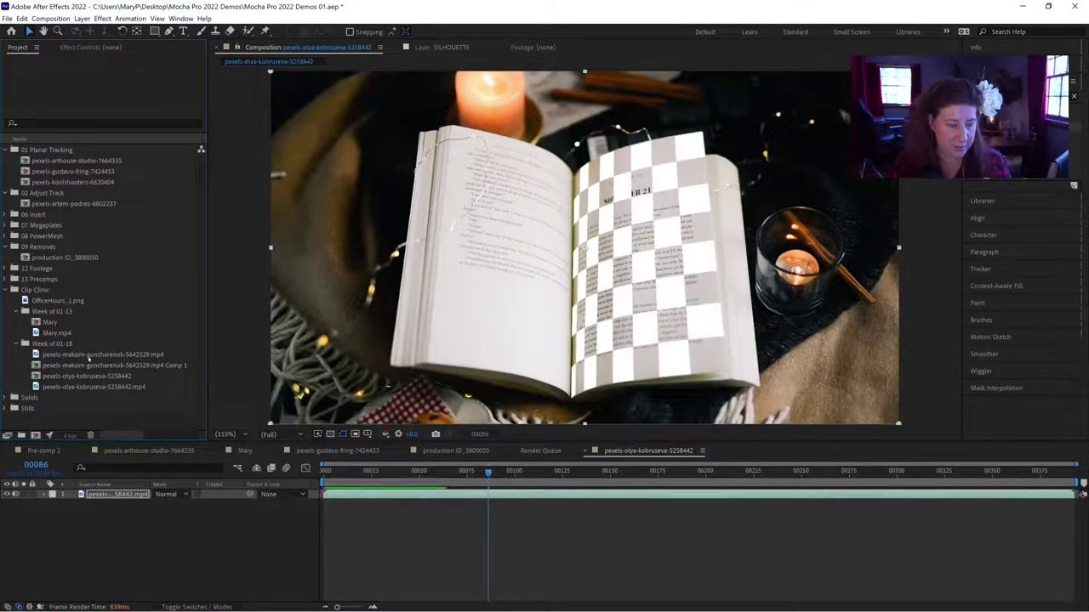
{"action": "left_click", "coordinate": [88, 355]}
{"action": "right_click", "coordinate": [101, 353]}
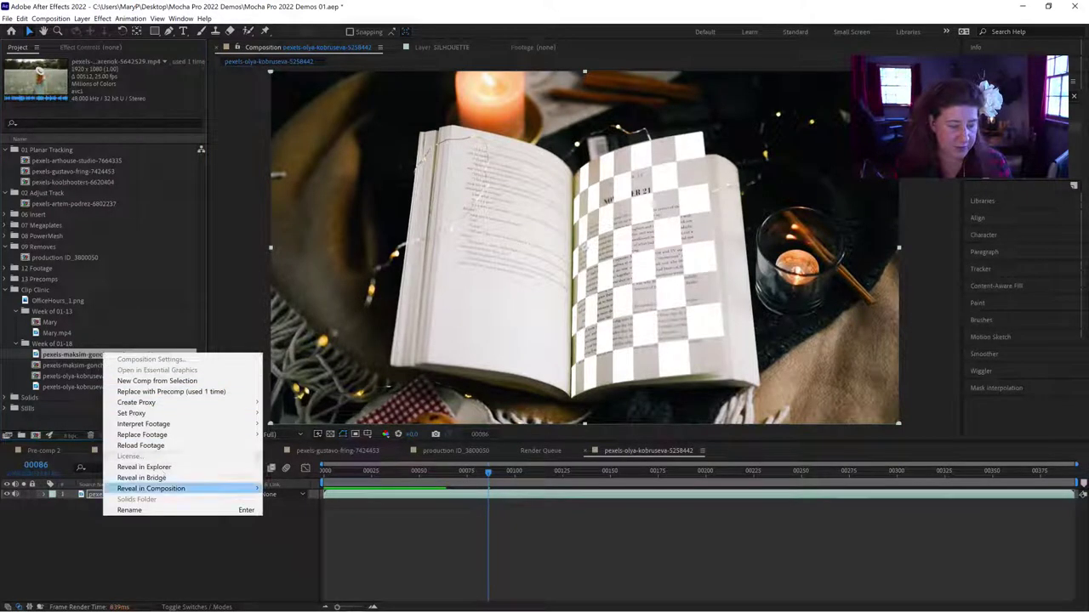
{"action": "left_click", "coordinate": [165, 391]}
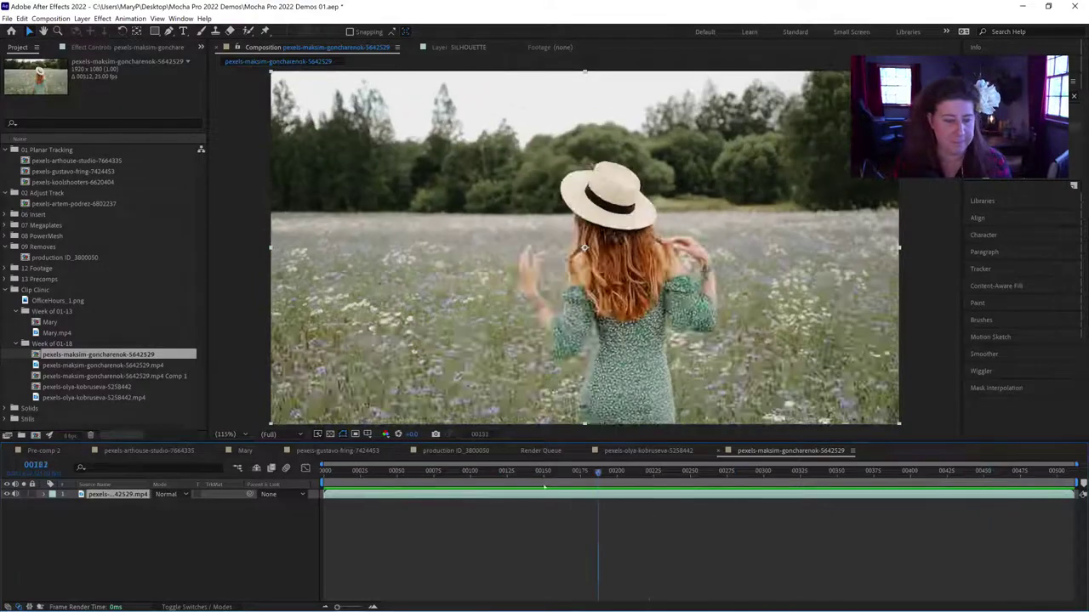
Go to the clip's last frame, 511, and apply the BCC Beauty Studio effect to the footage layer.
{"action": "left_click_drag", "start_coordinate": [906, 498], "coordinate": [772, 485]}
{"action": "key", "text": "space"}
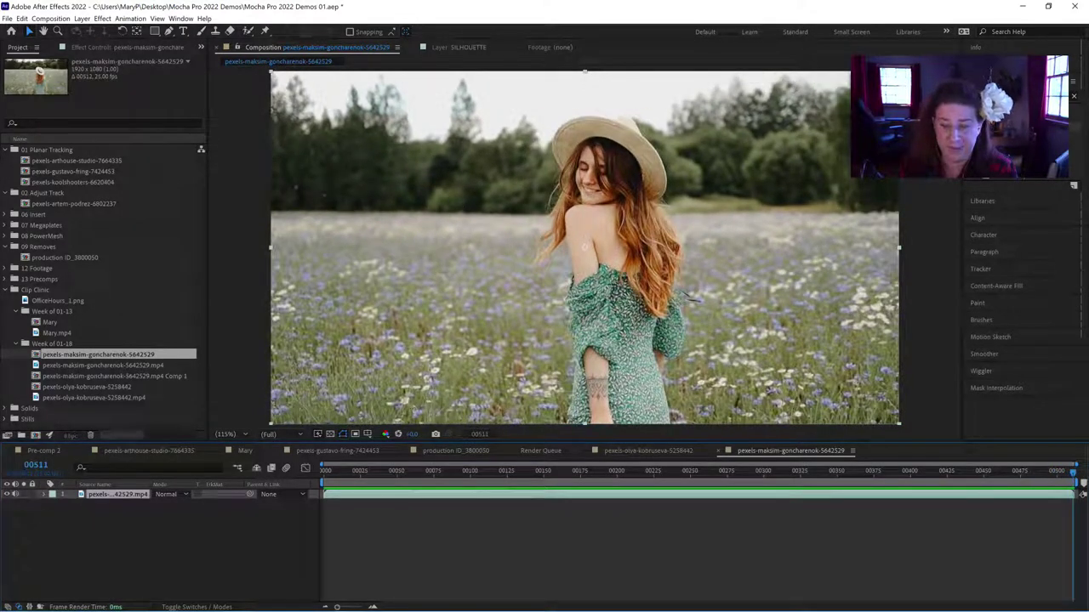
{"action": "key", "text": "ctrl+5"}
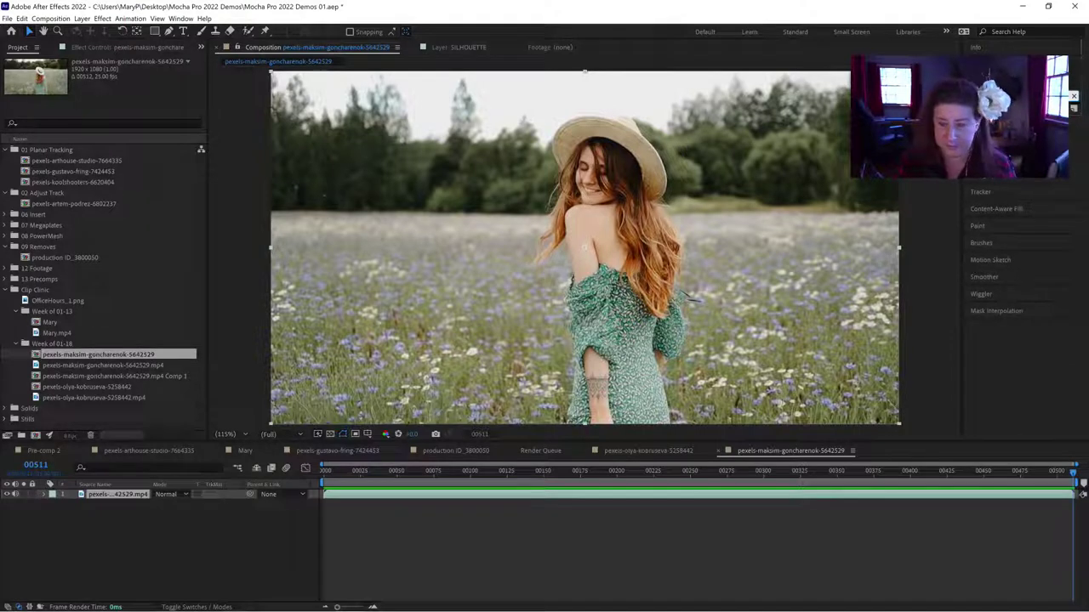
{"action": "scroll", "coordinate": [1013, 272], "scroll_direction": "up", "scroll_amount": 2}
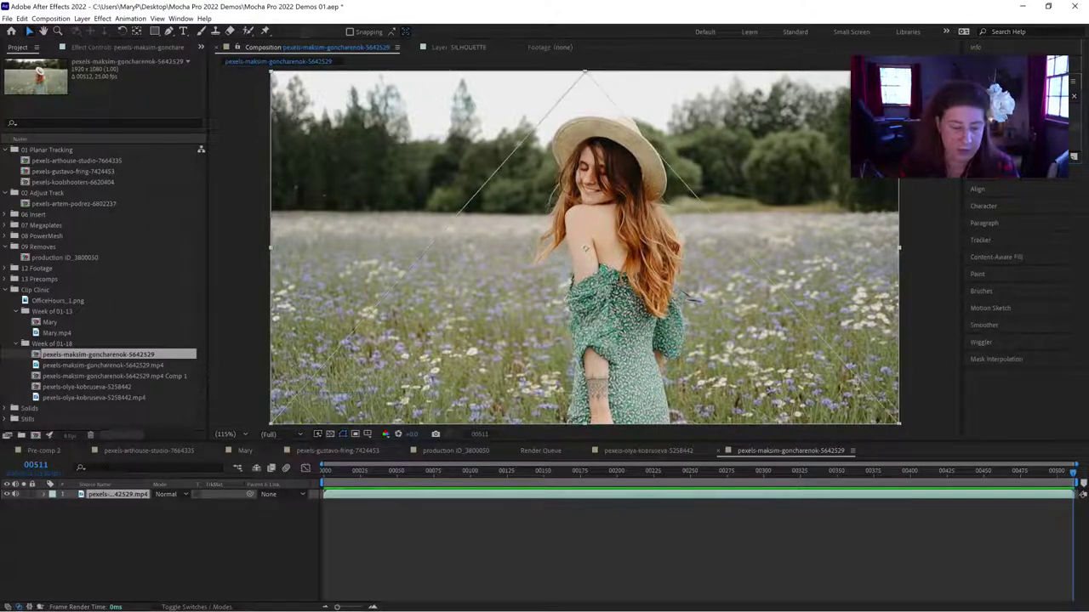
{"action": "key", "text": "ctrl+shift+a"}
{"action": "left_click", "coordinate": [114, 494]}
{"action": "key", "text": "ctrl+alt+shift+e"}
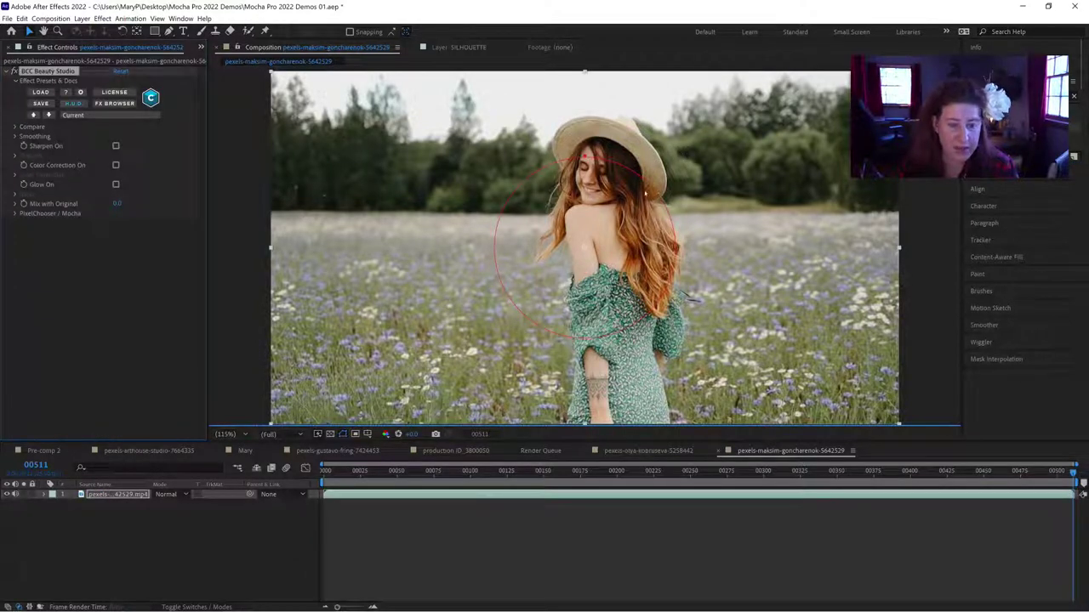
In Beauty Studio's PixelChooser matte settings, sample Color A from the light skin on the woman's upper arm.
{"action": "left_click", "coordinate": [14, 127]}
{"action": "left_click", "coordinate": [14, 127]}
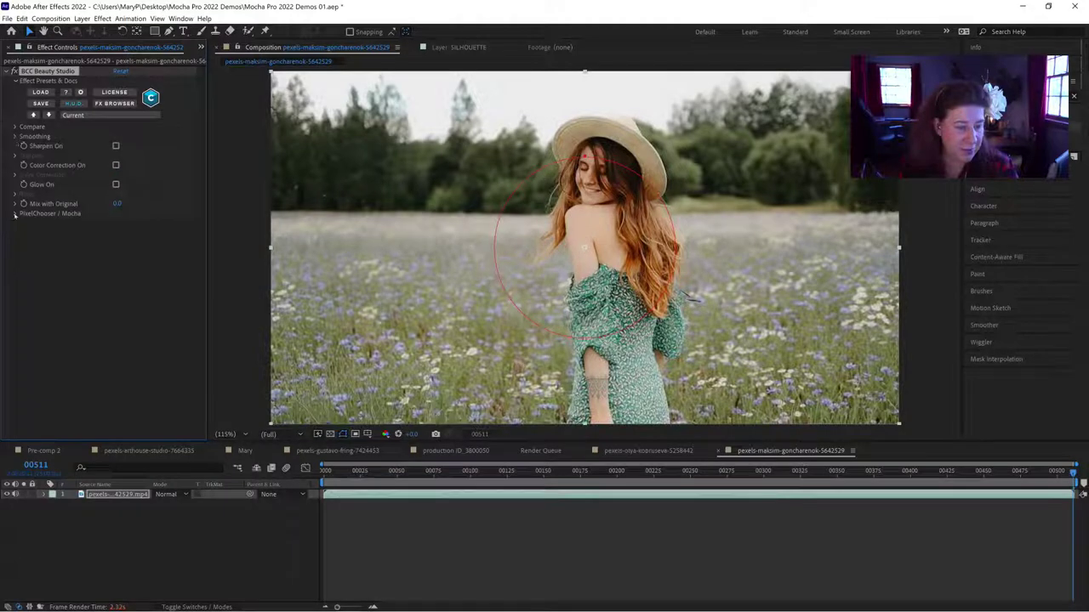
{"action": "left_click", "coordinate": [15, 215]}
{"action": "left_click", "coordinate": [24, 293]}
{"action": "scroll", "coordinate": [26, 290], "scroll_direction": "down", "scroll_amount": 3}
{"action": "left_click", "coordinate": [134, 338]}
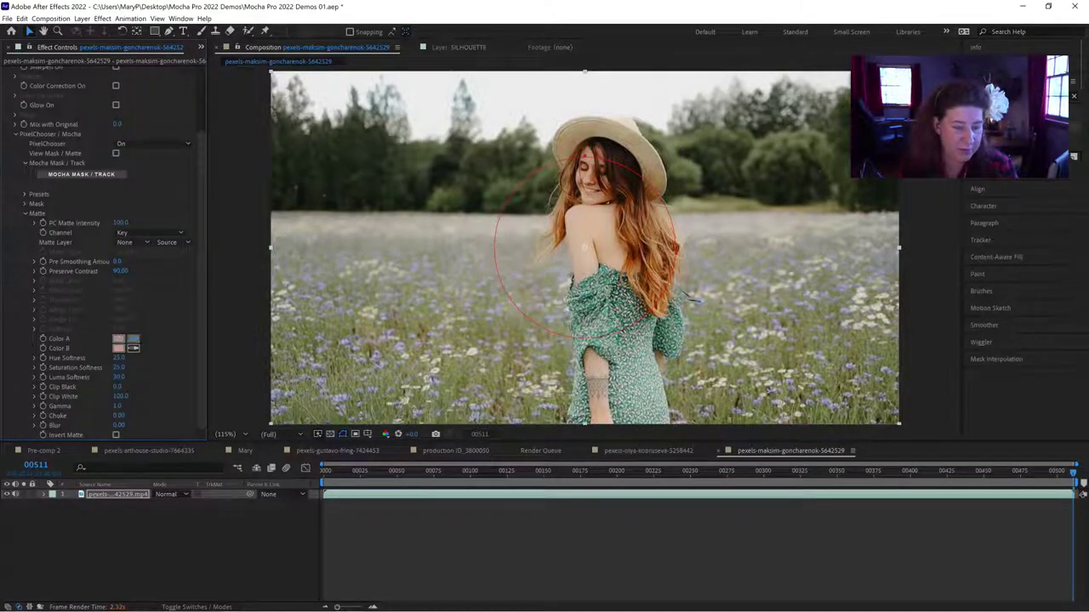
{"action": "left_click", "coordinate": [582, 251]}
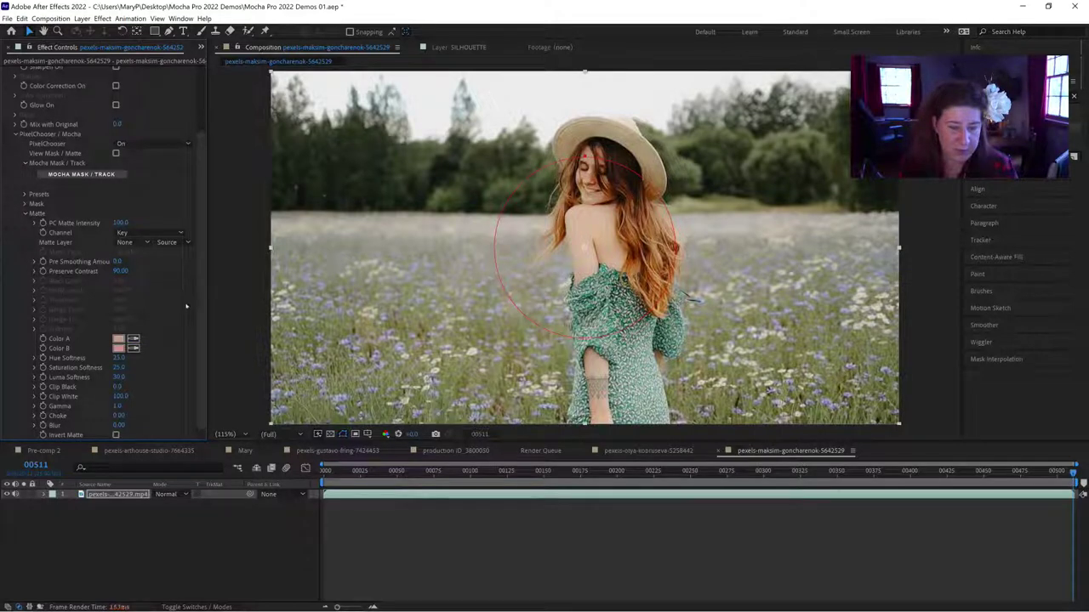
Sample the matte's Color B from the woman's skin, trying the face first and resampling on the upper arm.
{"action": "left_click", "coordinate": [132, 348]}
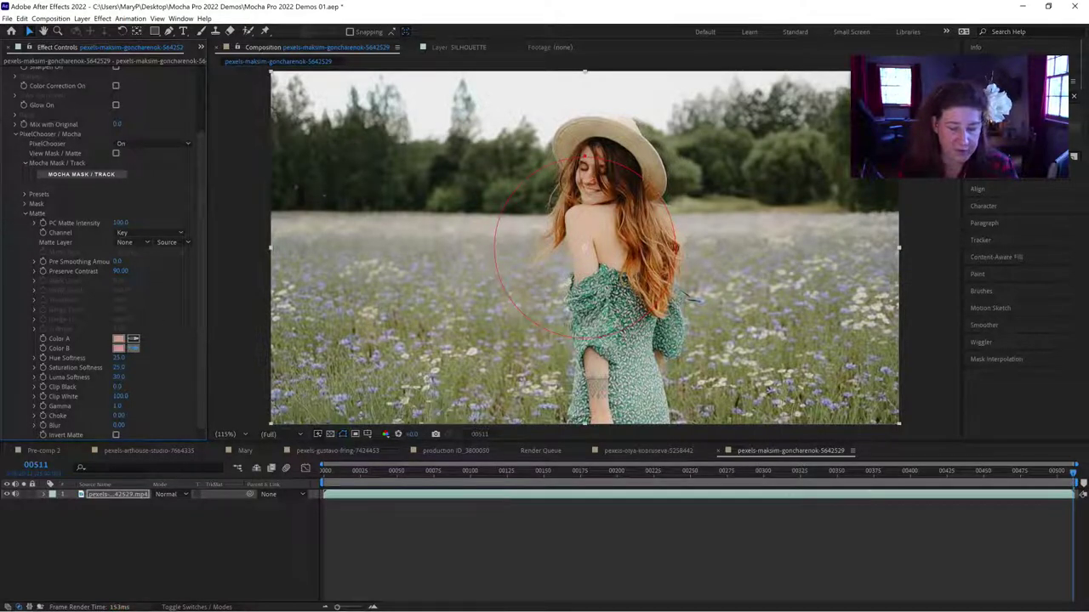
{"action": "left_click", "coordinate": [592, 184]}
{"action": "left_click", "coordinate": [133, 348]}
{"action": "left_click", "coordinate": [585, 247]}
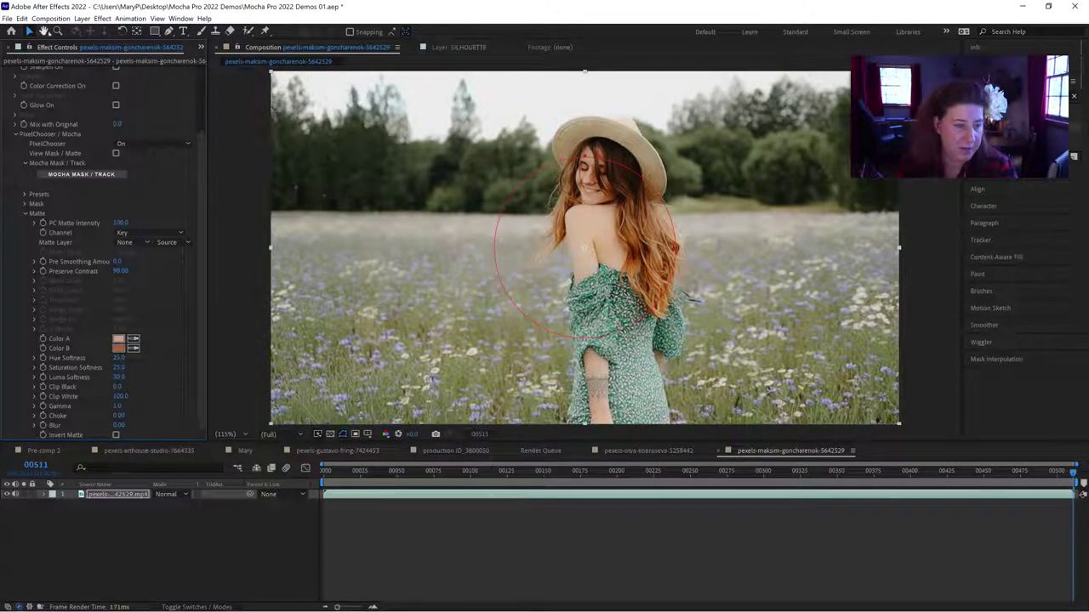
Set Smooth Small Details to 100 in Beauty Studio's smoothing settings, judging the change on the woman's face.
{"action": "left_click", "coordinate": [57, 31]}
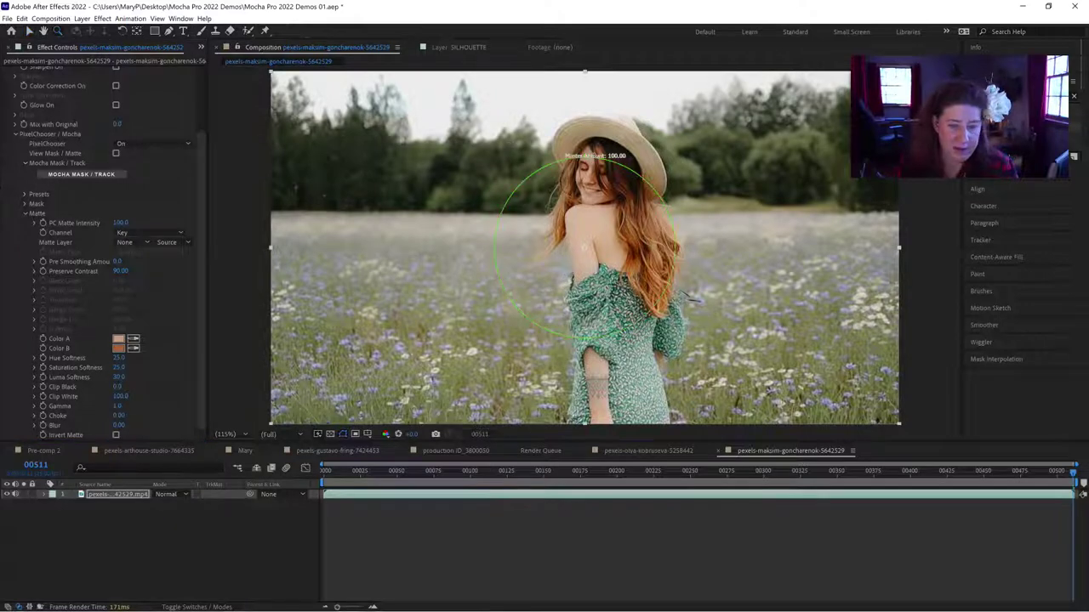
{"action": "left_click", "coordinate": [596, 163]}
{"action": "left_click", "coordinate": [615, 250]}
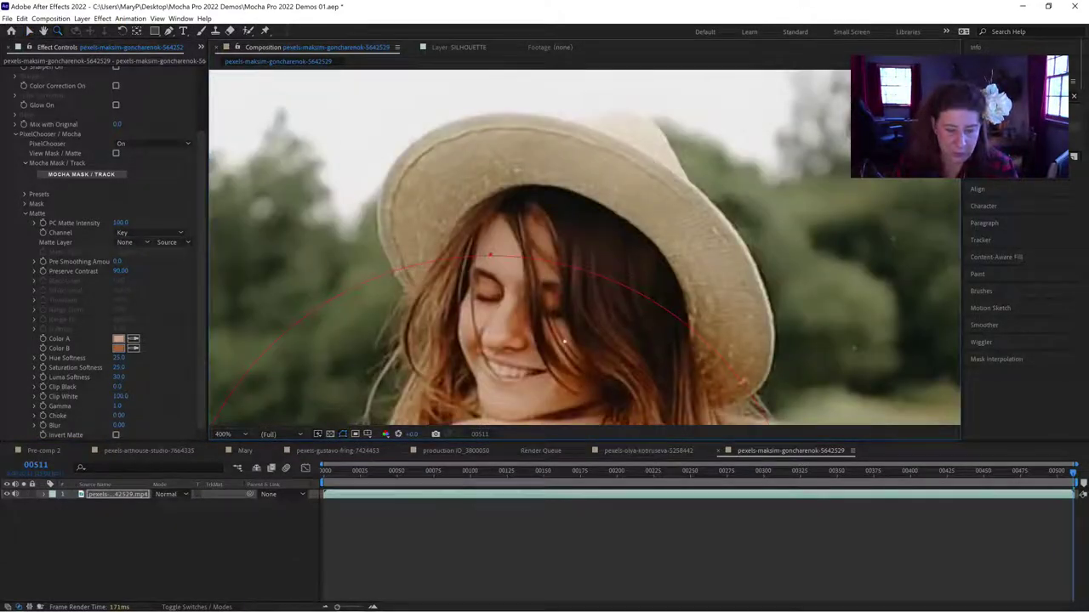
{"action": "key", "text": "h"}
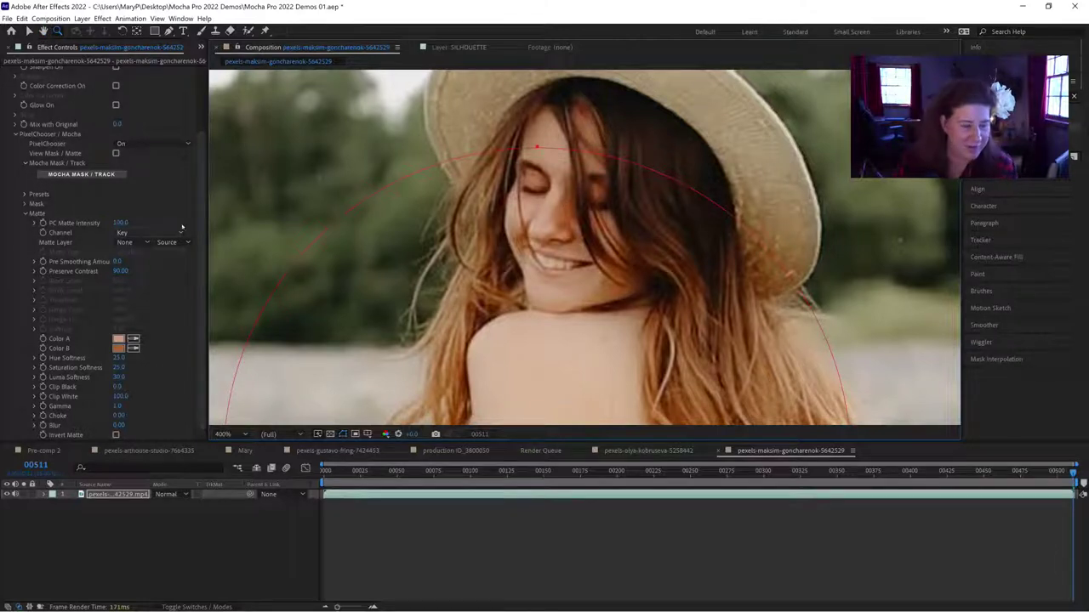
{"action": "scroll", "coordinate": [150, 85], "scroll_direction": "up", "scroll_amount": 3}
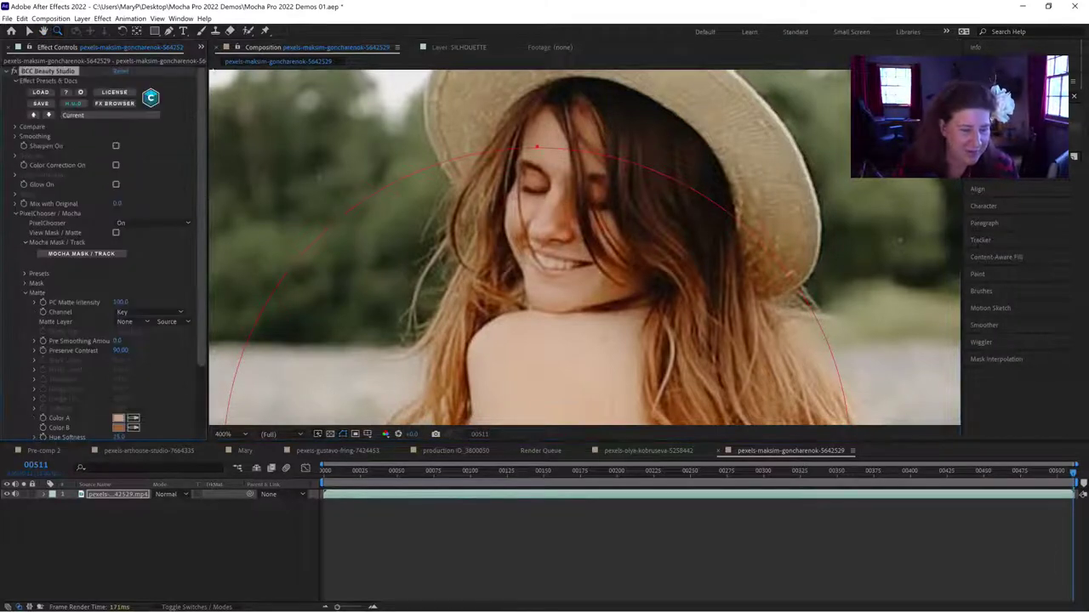
{"action": "left_click", "coordinate": [14, 137]}
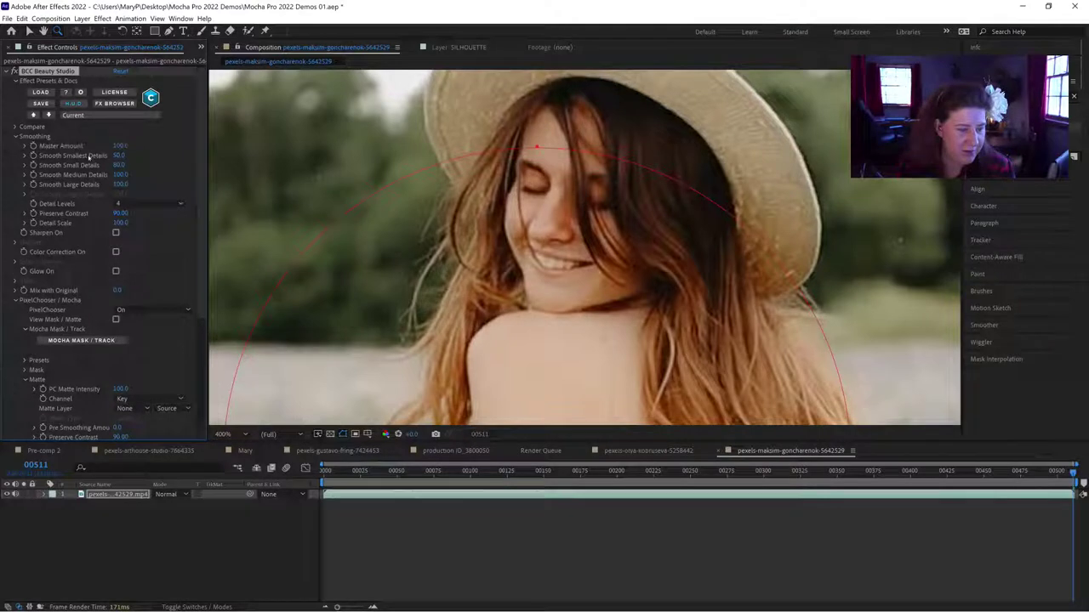
{"action": "left_click_drag", "start_coordinate": [124, 166], "coordinate": [225, 172]}
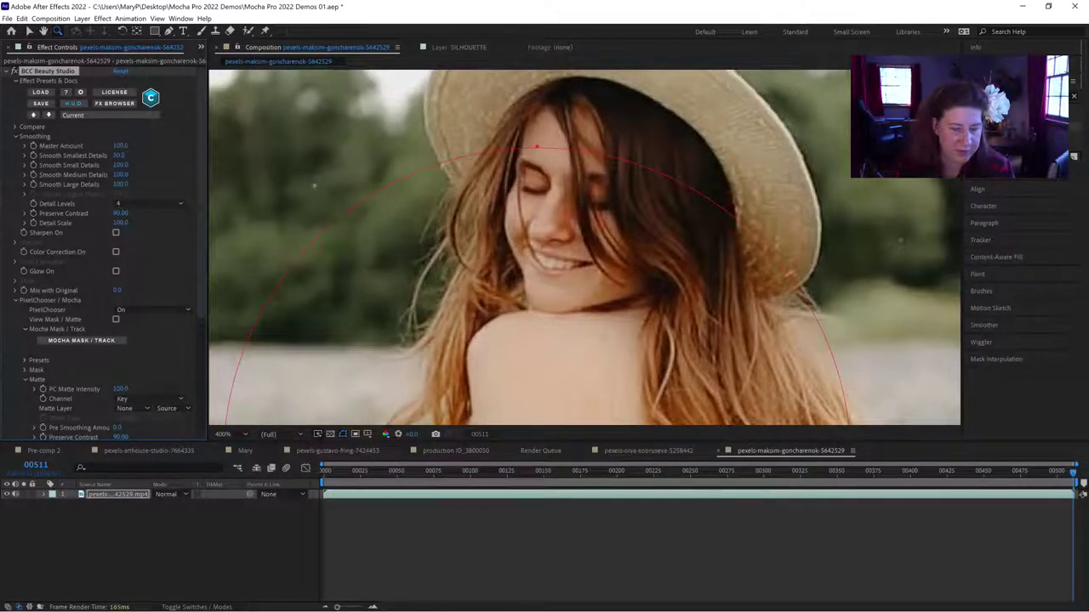
Switch the Beauty Studio effect off and on repeatedly to compare the smoothed skin with the original.
{"action": "left_click", "coordinate": [14, 73]}
{"action": "left_click", "coordinate": [15, 72]}
{"action": "left_click", "coordinate": [14, 72]}
{"action": "left_click", "coordinate": [15, 74]}
{"action": "left_click", "coordinate": [16, 74]}
{"action": "left_click", "coordinate": [15, 73]}
{"action": "left_click", "coordinate": [15, 73]}
{"action": "left_click", "coordinate": [14, 71]}
{"action": "left_click", "coordinate": [13, 72]}
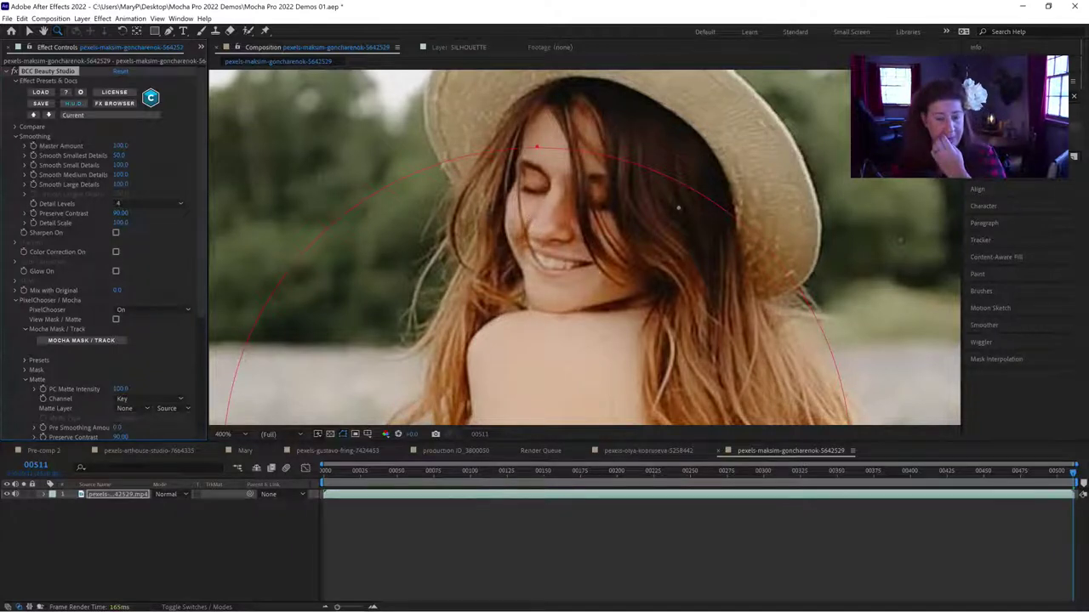
{"action": "left_click", "coordinate": [14, 71]}
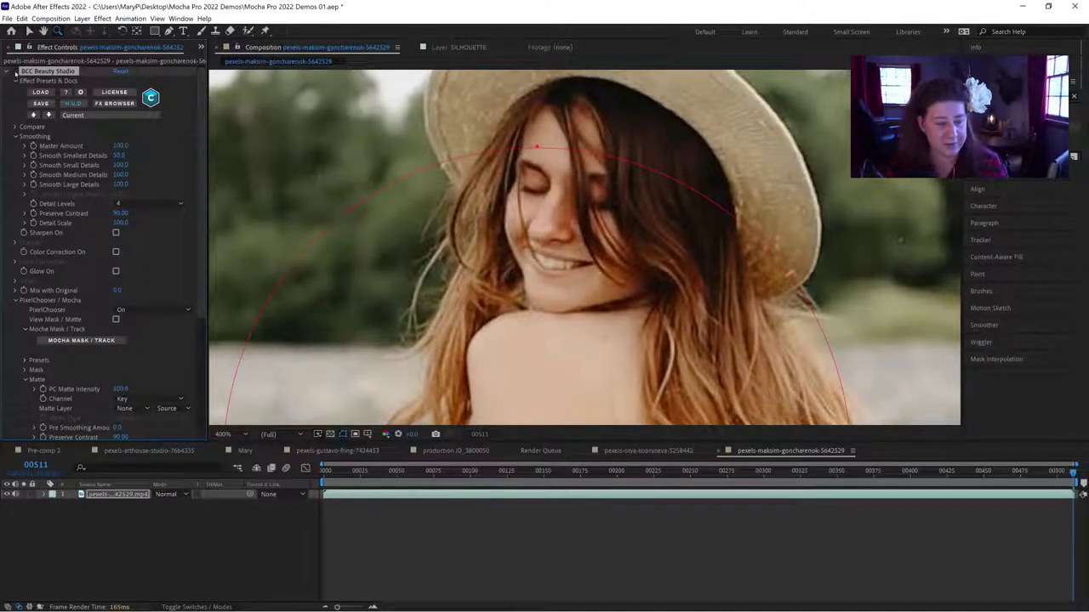
{"action": "left_click", "coordinate": [14, 71]}
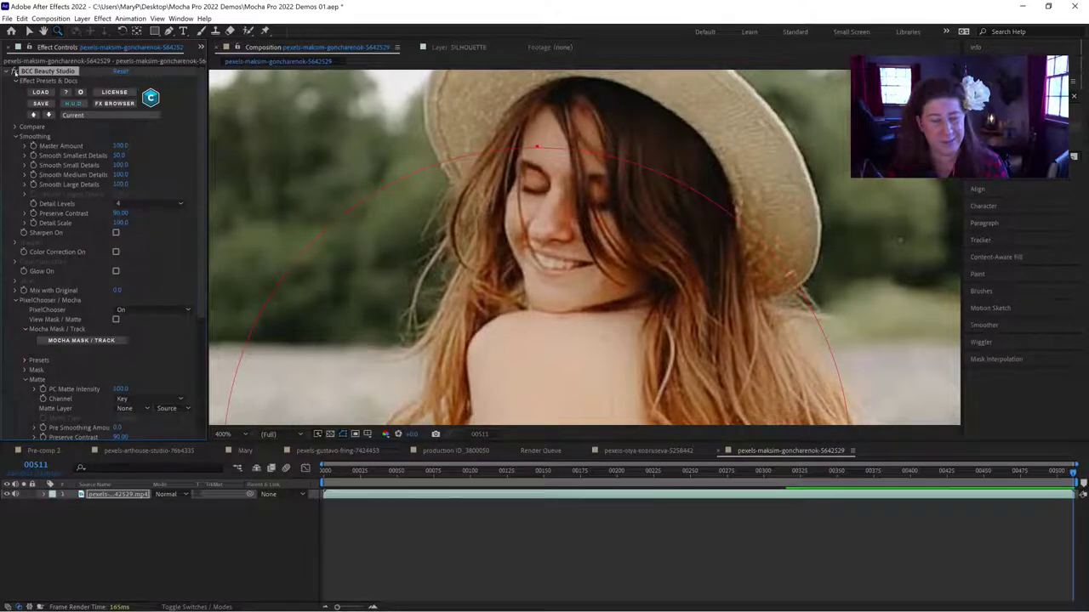
{"action": "left_click", "coordinate": [15, 72]}
{"action": "left_click", "coordinate": [15, 73]}
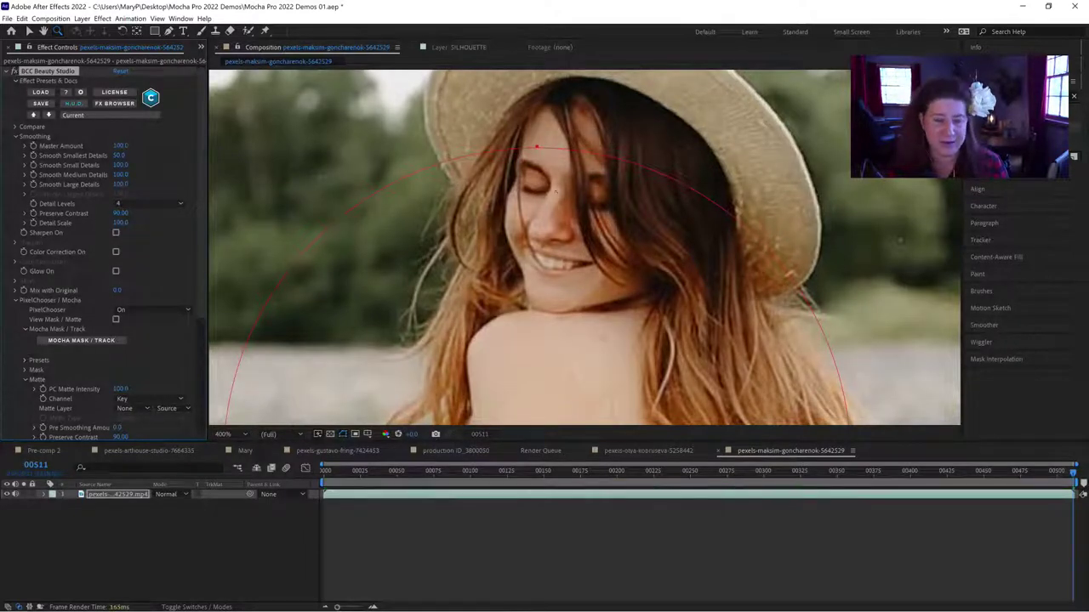
Open the effect's Mocha mask tracker and draw an ellipse around the woman's head, hair and upper body at frame 511.
{"action": "scroll", "coordinate": [577, 196], "scroll_direction": "down", "scroll_amount": 4}
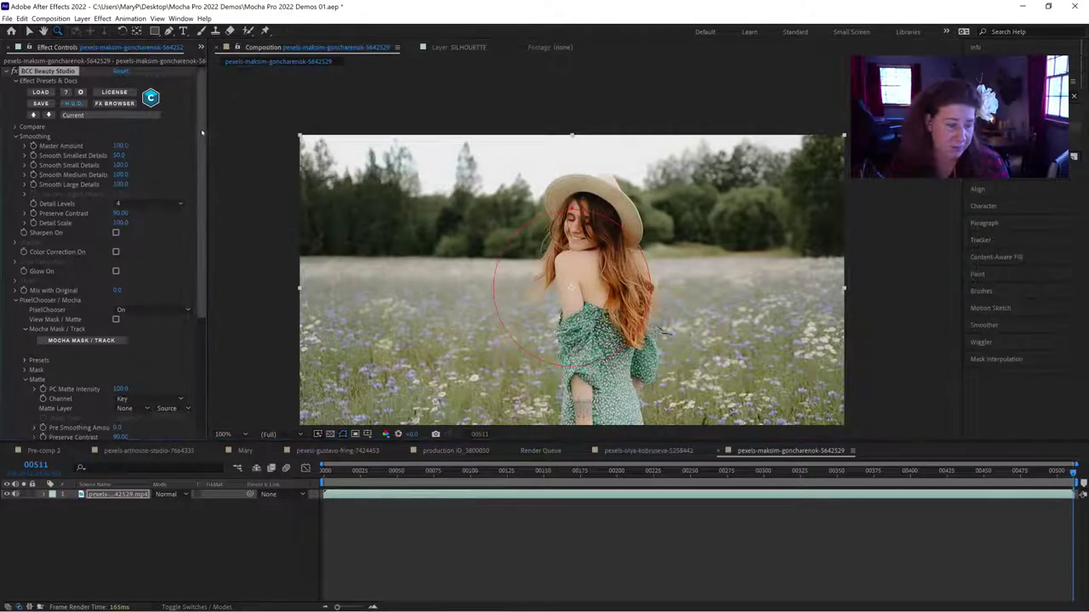
{"action": "scroll", "coordinate": [190, 288], "scroll_direction": "down", "scroll_amount": 5}
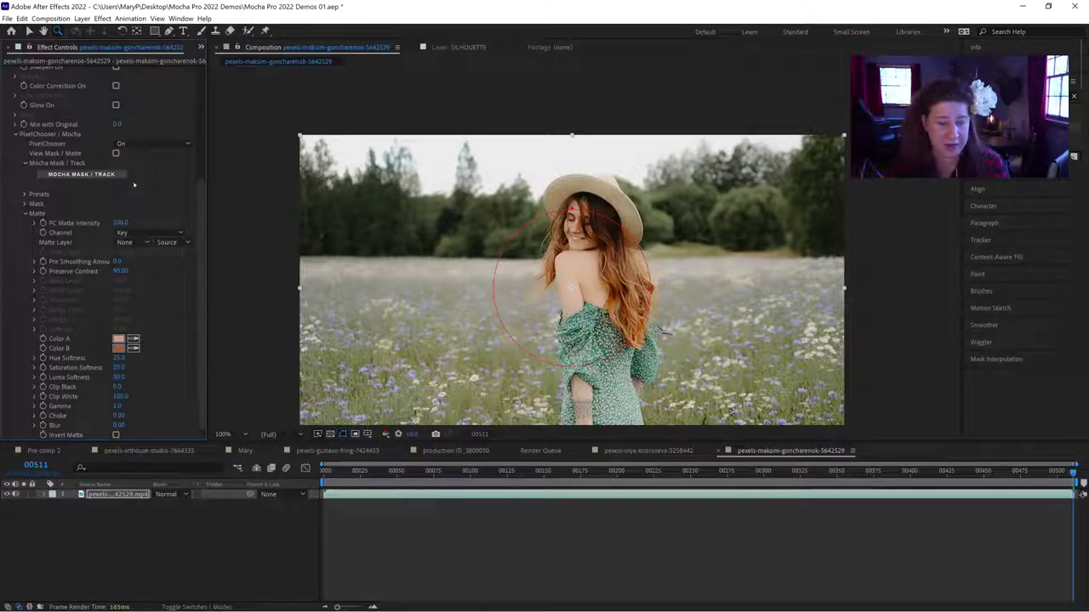
{"action": "left_click", "coordinate": [75, 173]}
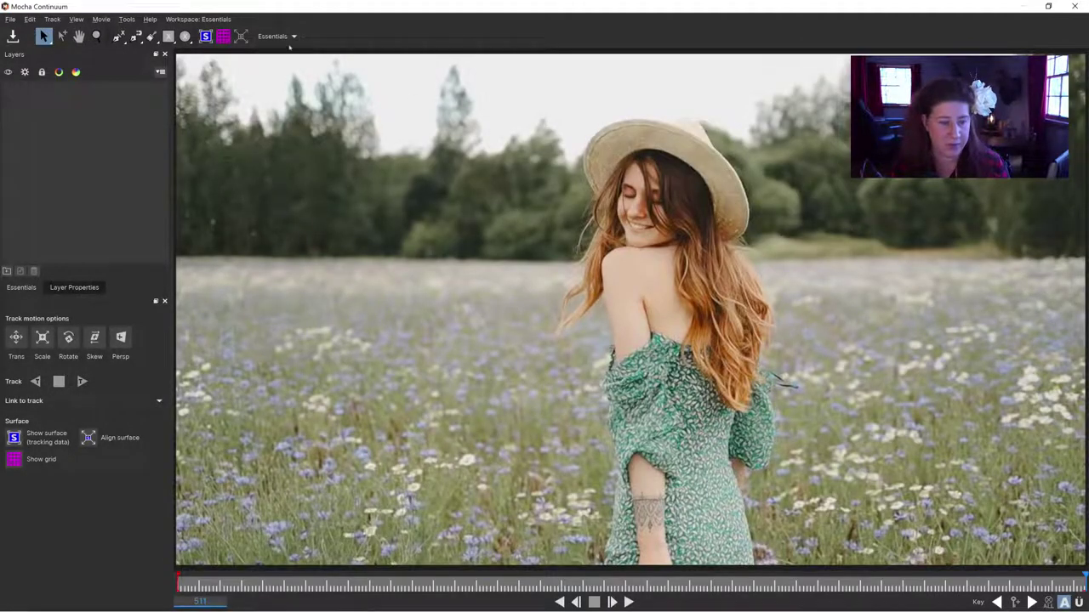
{"action": "left_click", "coordinate": [185, 36]}
{"action": "left_click_drag", "start_coordinate": [592, 136], "coordinate": [752, 424]}
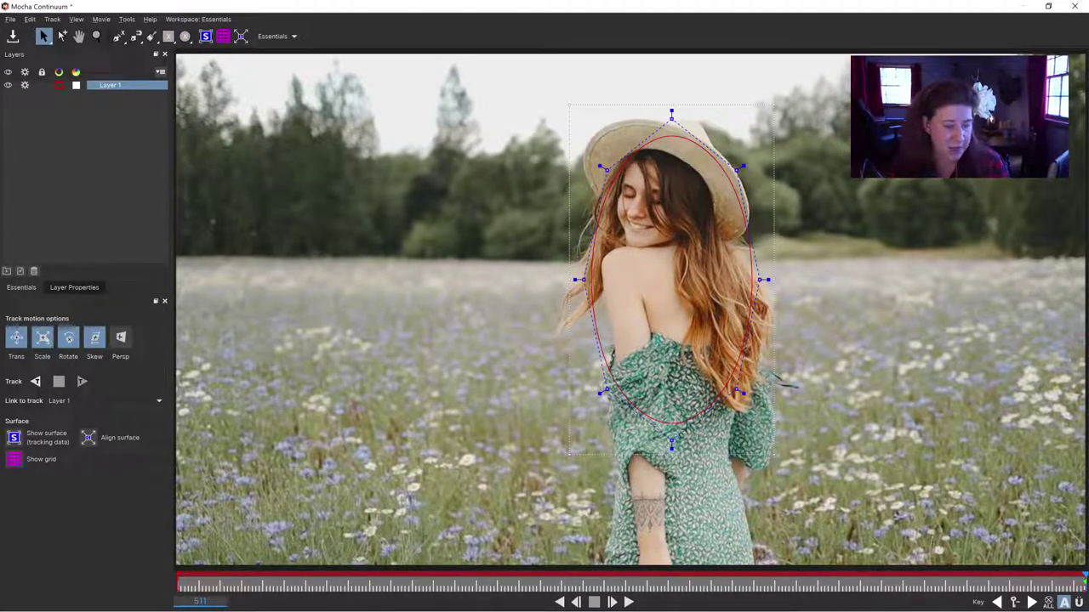
Disable scale, rotation and skew so only translation is tracked, and track the ellipse backward to frame 412.
{"action": "left_click", "coordinate": [43, 338]}
{"action": "left_click", "coordinate": [68, 338]}
{"action": "left_click", "coordinate": [94, 338]}
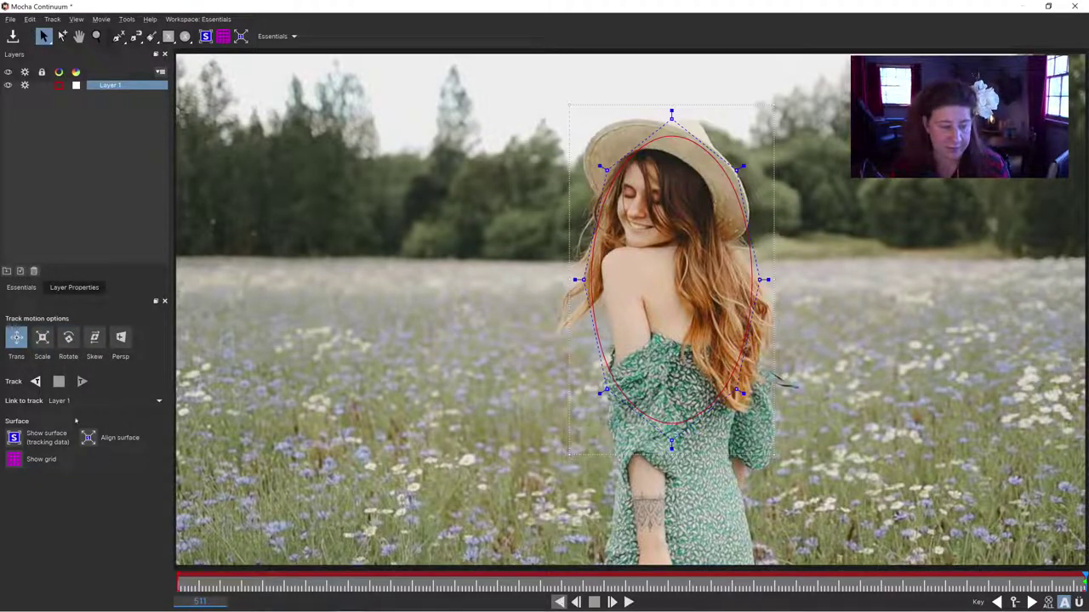
{"action": "left_click", "coordinate": [35, 381]}
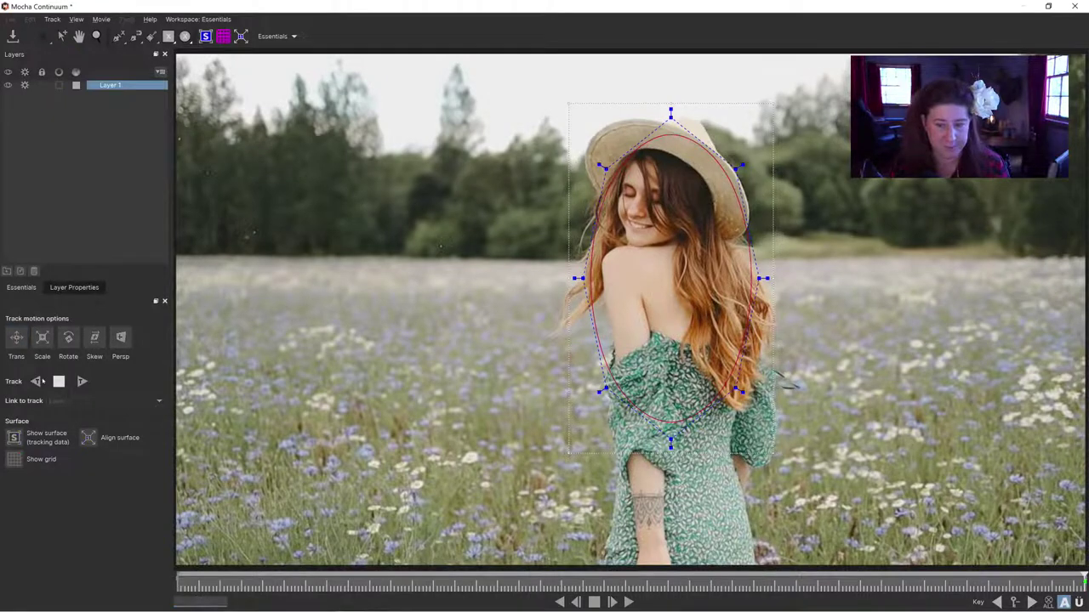
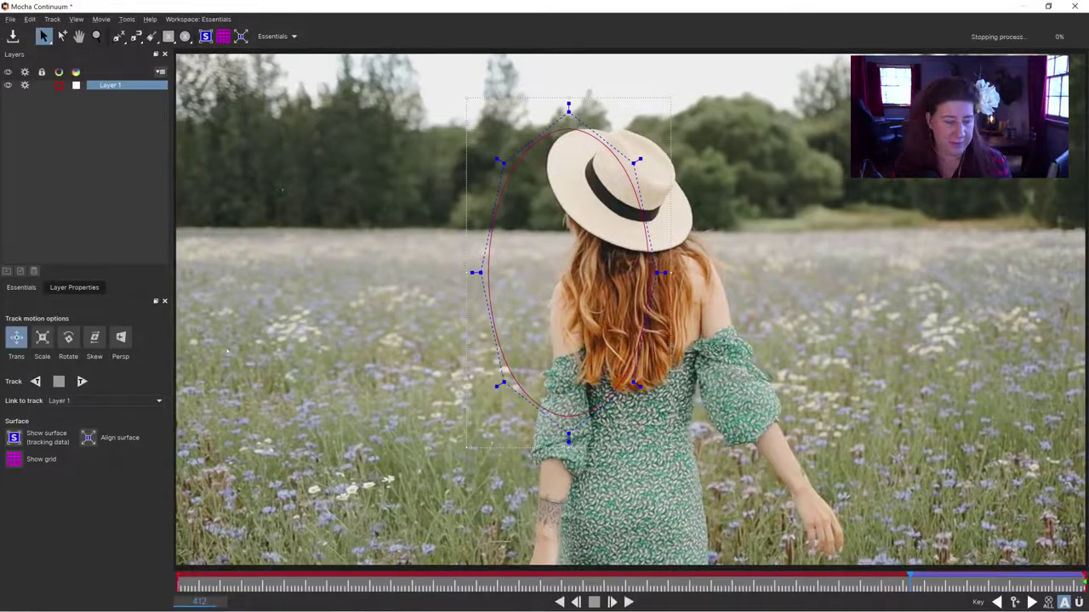
At frame 412, recentre the ellipse on the woman and widen its sides and lower edge around her shoulders and sleeves.
{"action": "left_click_drag", "start_coordinate": [568, 272], "coordinate": [634, 293]}
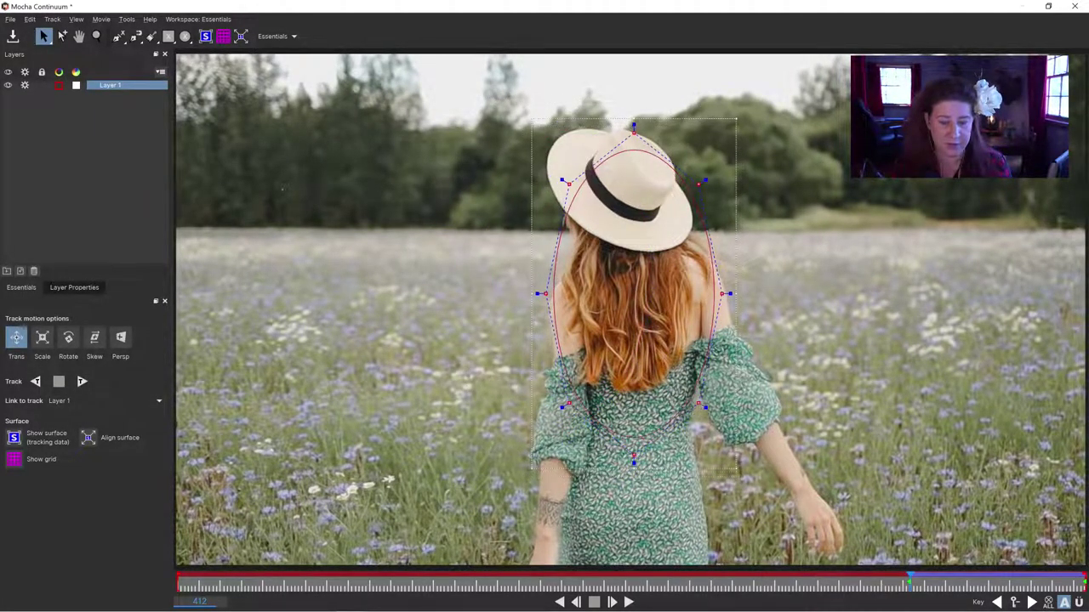
{"action": "left_click_drag", "start_coordinate": [699, 407], "coordinate": [742, 413]}
{"action": "left_click_drag", "start_coordinate": [726, 293], "coordinate": [740, 293]}
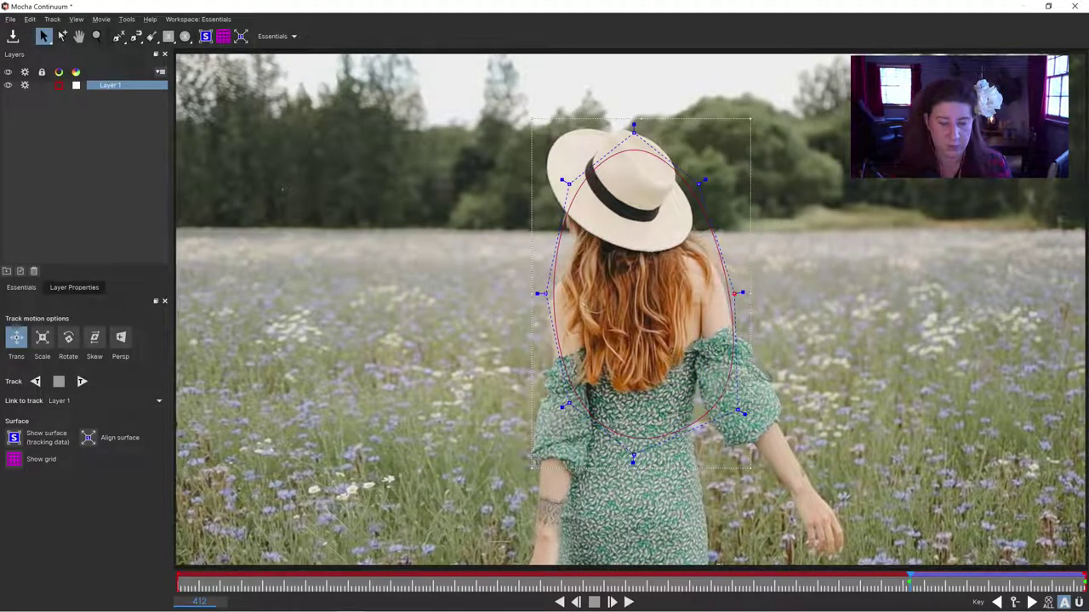
{"action": "left_click_drag", "start_coordinate": [541, 293], "coordinate": [527, 294]}
{"action": "left_click_drag", "start_coordinate": [561, 407], "coordinate": [528, 417]}
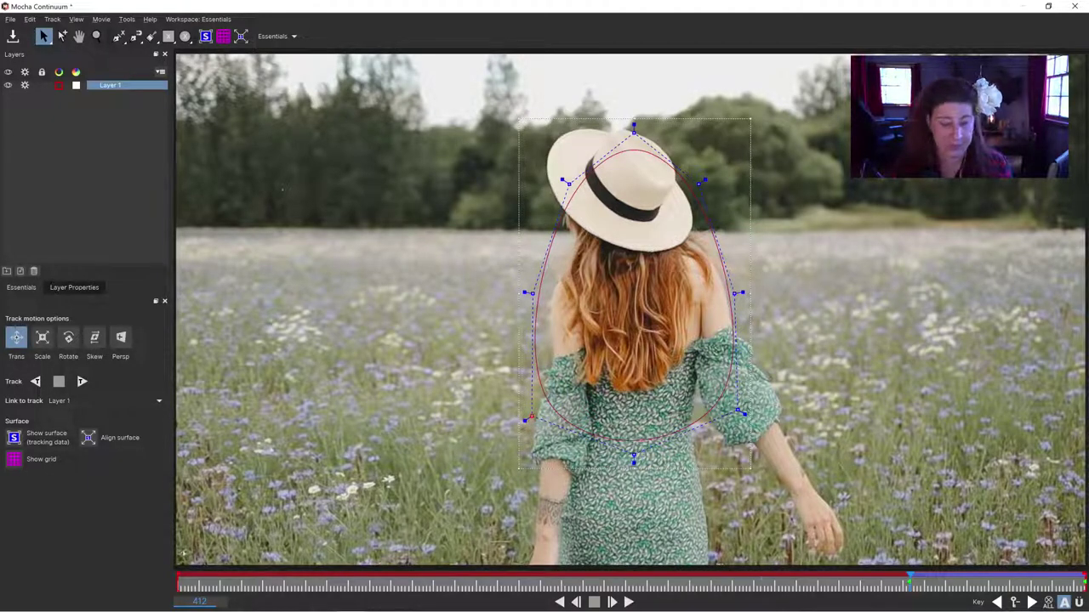
Track the adjusted shape backward to frame 290, and save and close Mocha to return to After Effects.
{"action": "left_click", "coordinate": [38, 381]}
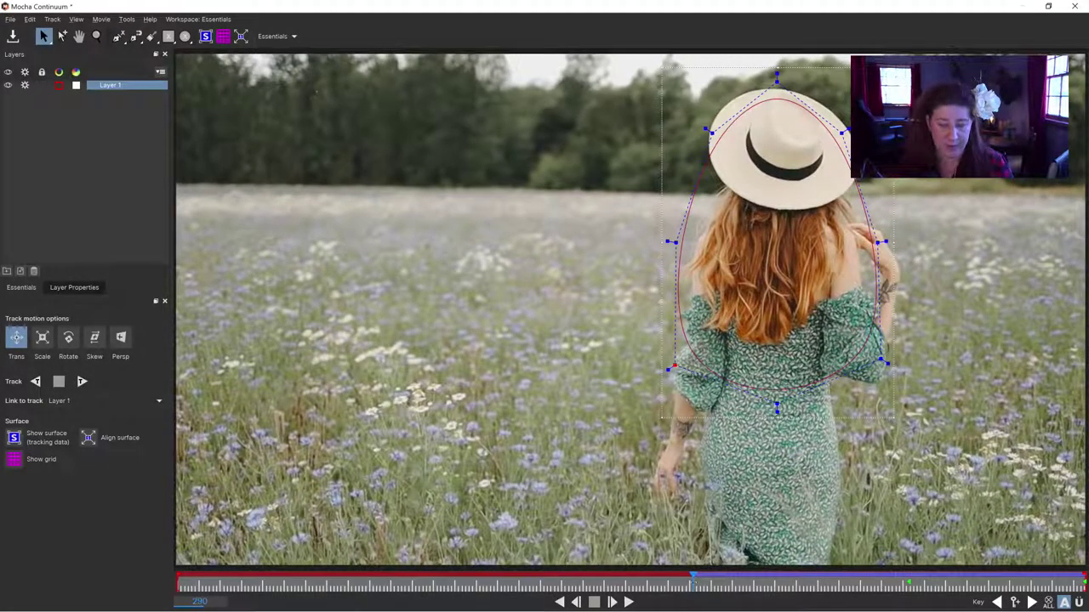
{"action": "key", "text": "space"}
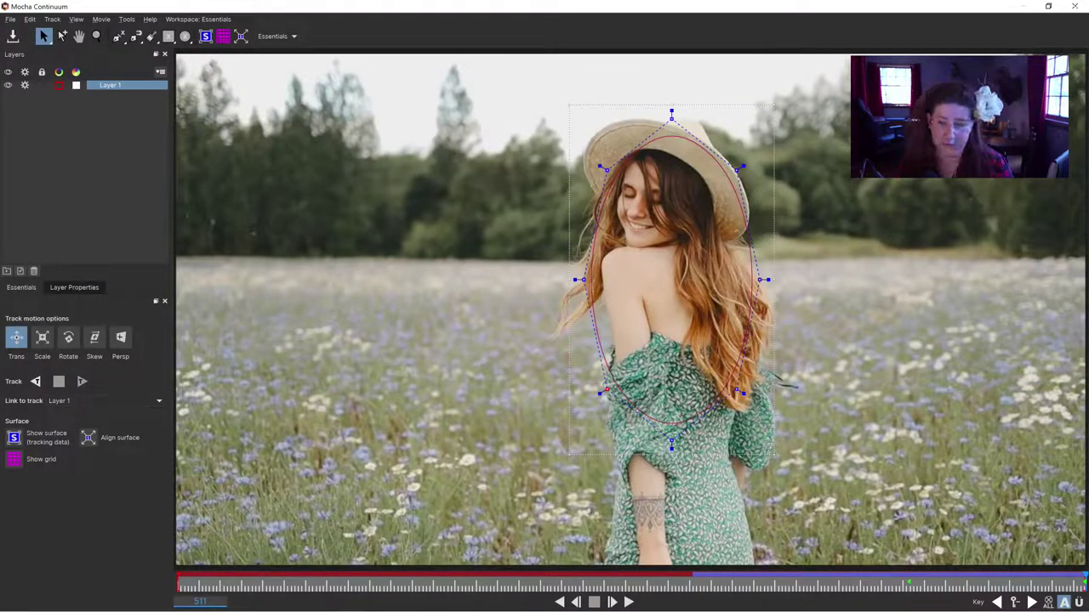
{"action": "left_click", "coordinate": [1077, 6]}
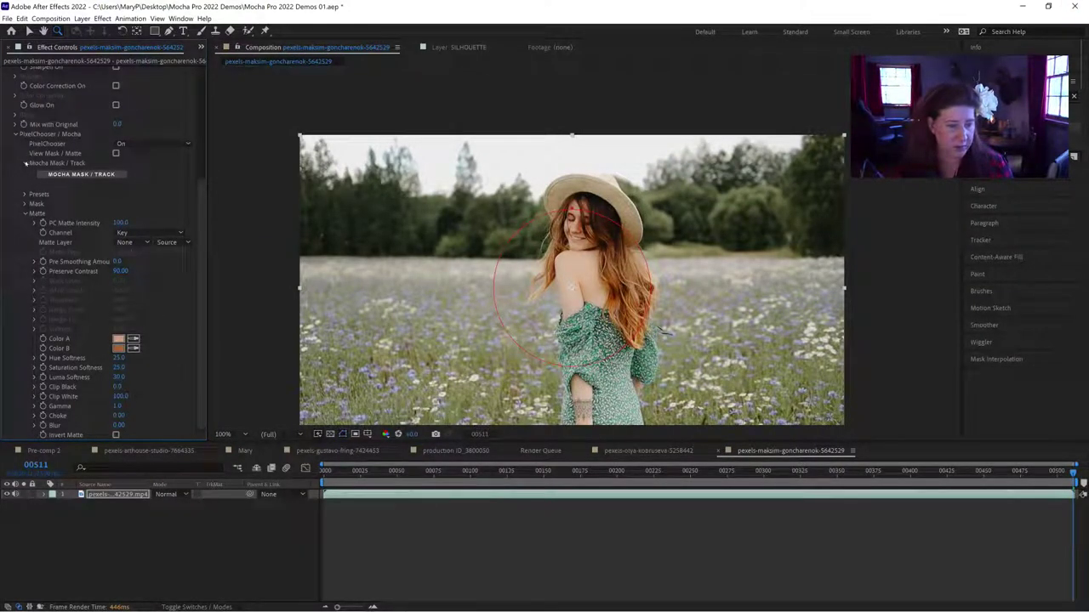
Remove the BCC Beauty Studio effect from the flower-field clip.
{"action": "left_click", "coordinate": [26, 205]}
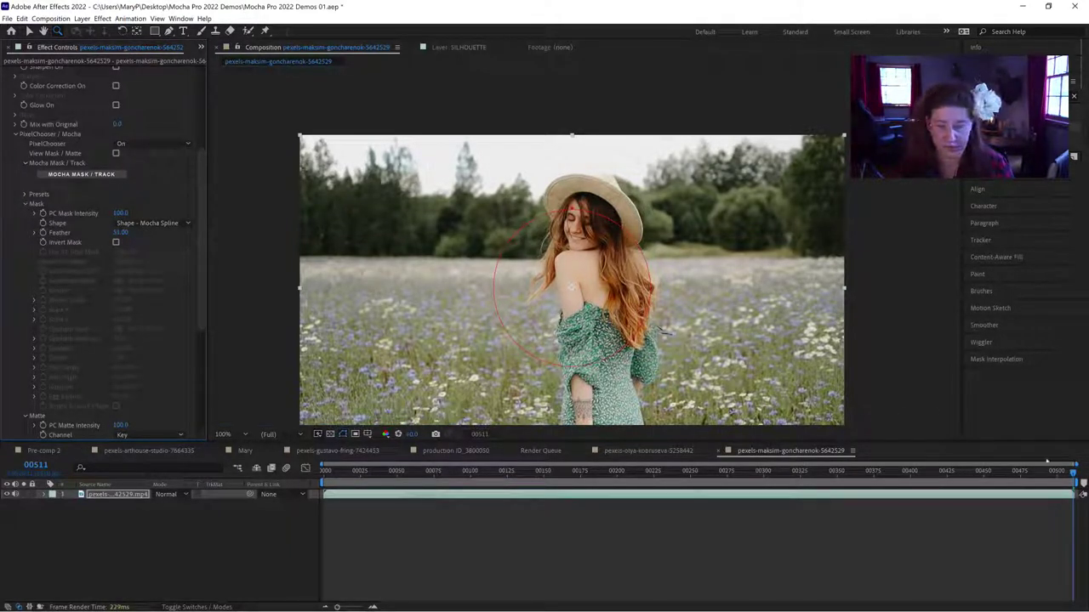
{"action": "scroll", "coordinate": [200, 80], "scroll_direction": "up", "scroll_amount": 4}
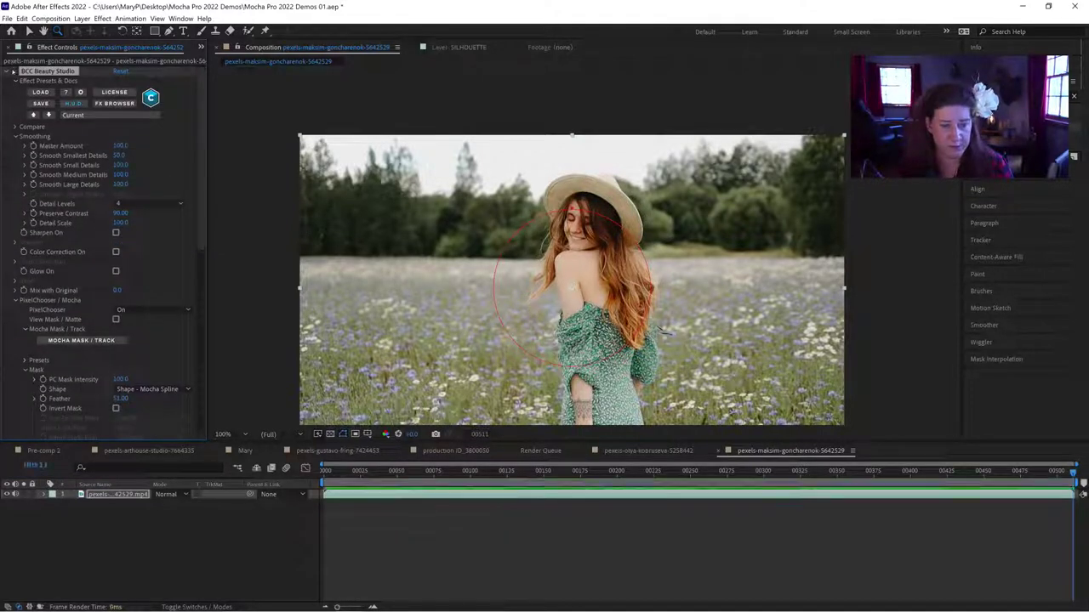
{"action": "left_click", "coordinate": [13, 72]}
{"action": "left_click_drag", "start_coordinate": [1052, 479], "coordinate": [1075, 485]}
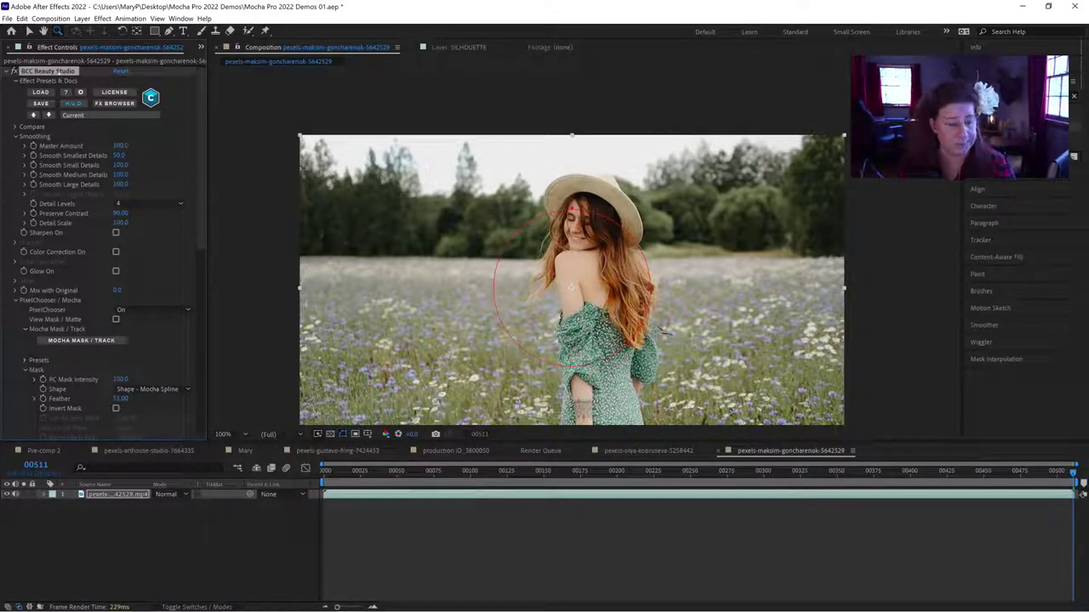
{"action": "key", "text": "Delete"}
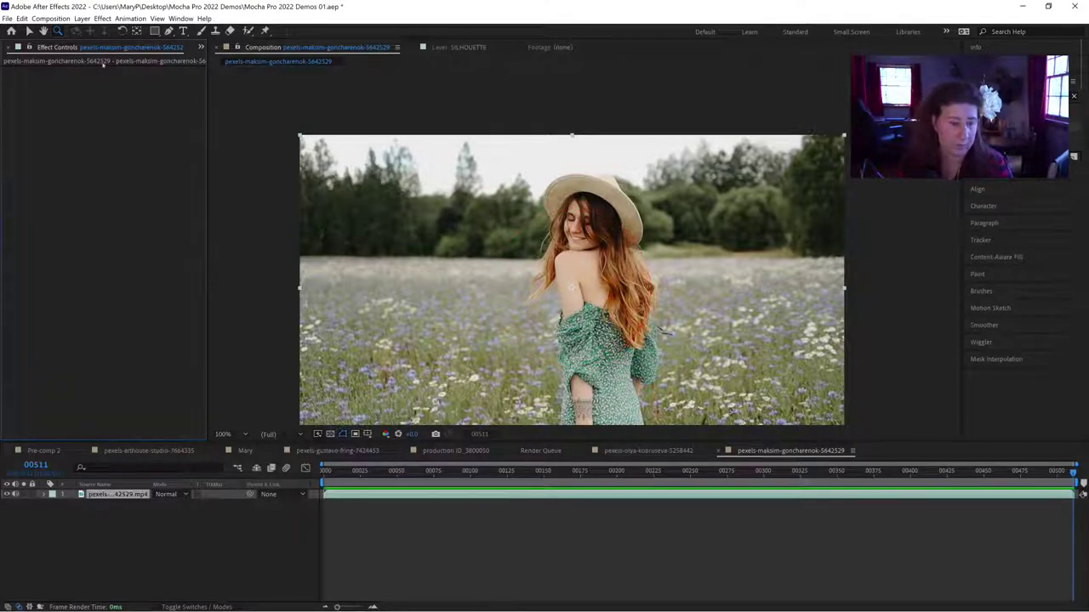
Browse the Planar Tracking compositions in the project and open number 7424453, showing the couple holding cardboard boxes.
{"action": "left_click", "coordinate": [201, 49]}
{"action": "left_click", "coordinate": [213, 63]}
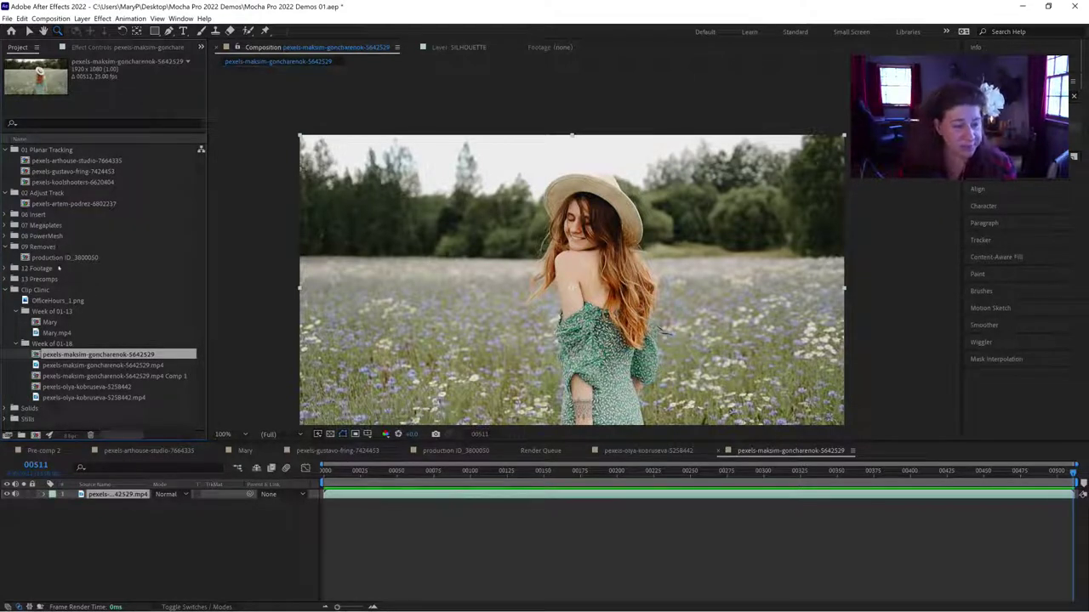
{"action": "double_click", "coordinate": [68, 161]}
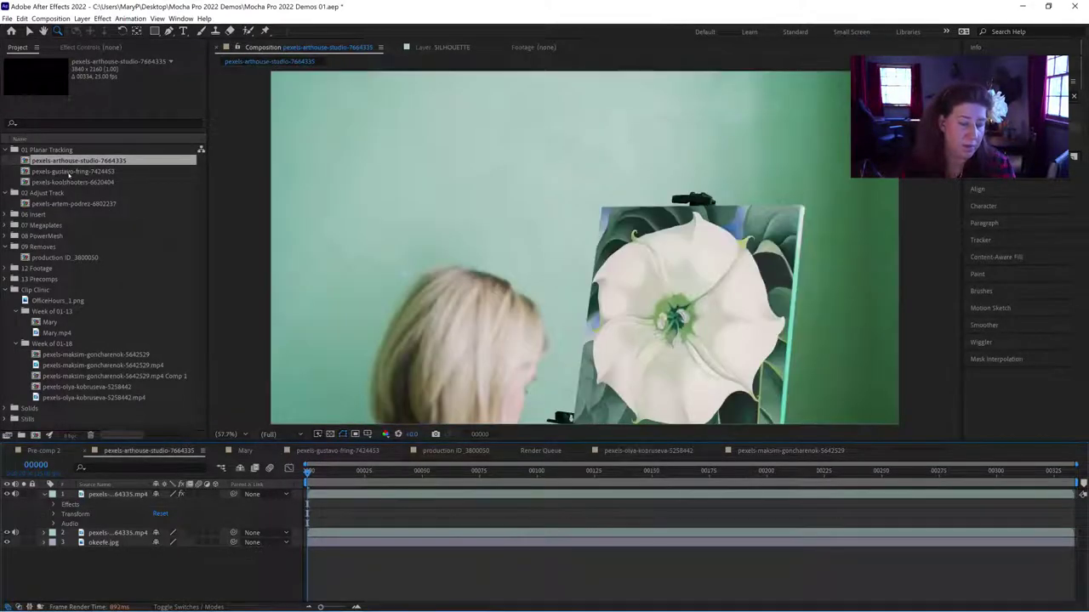
{"action": "double_click", "coordinate": [70, 172]}
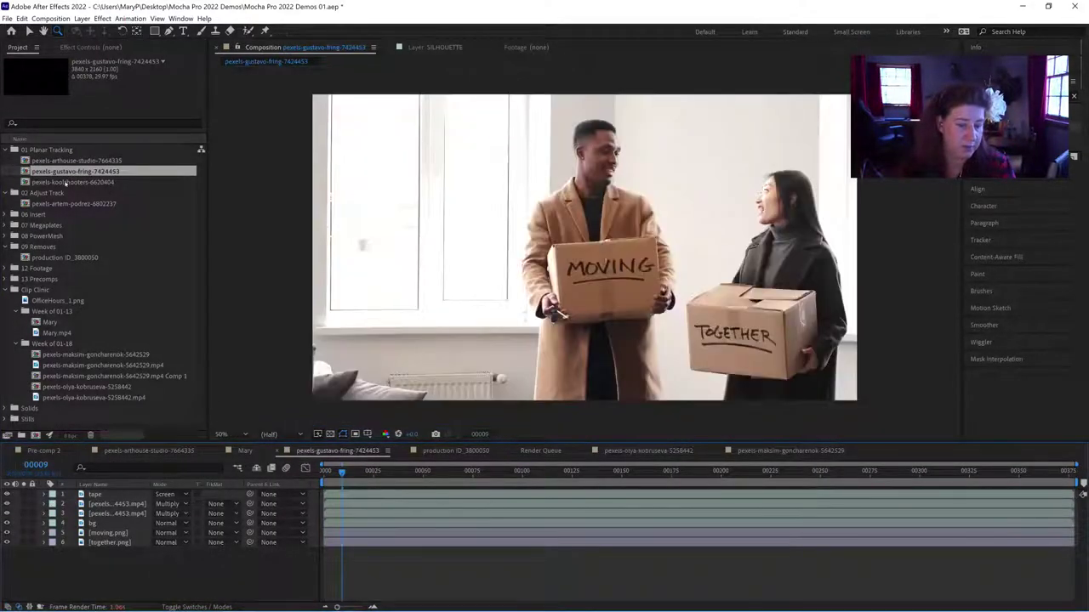
{"action": "double_click", "coordinate": [68, 182]}
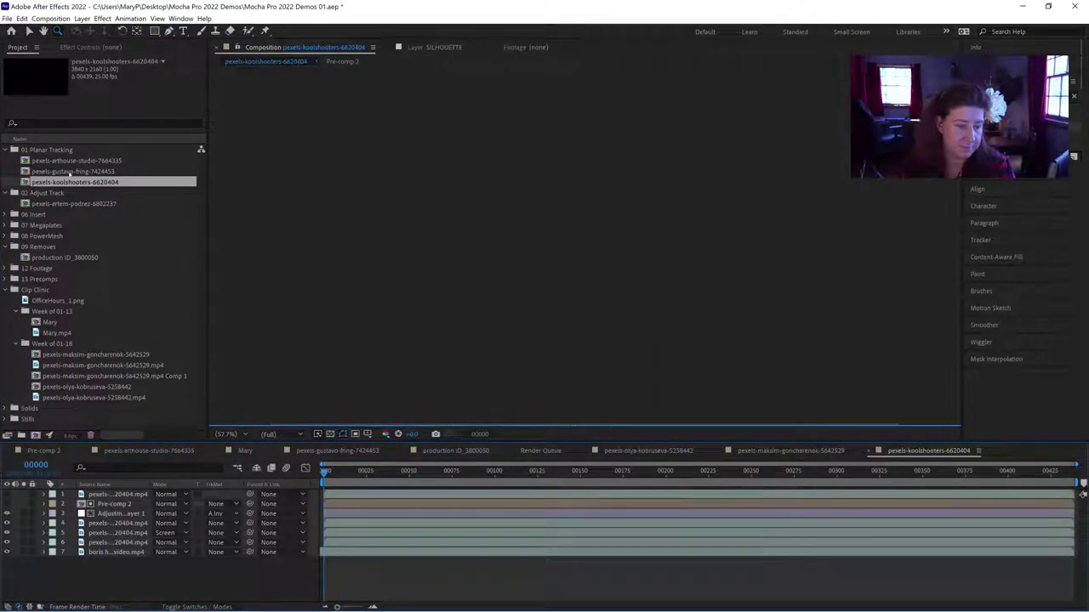
{"action": "double_click", "coordinate": [69, 172]}
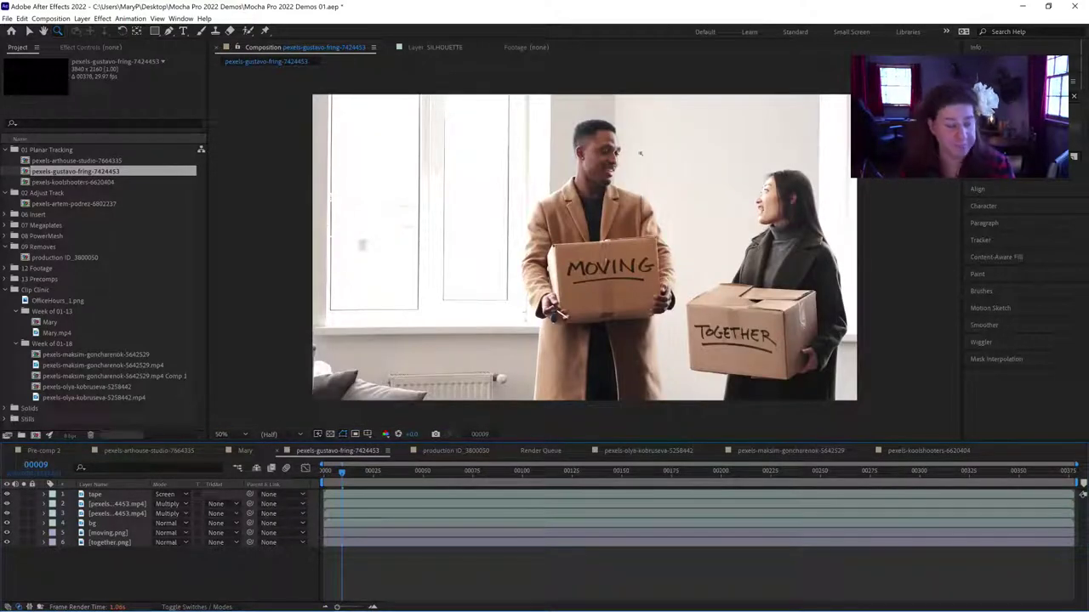
Hide the tape layer and both Multiply video layers, and play back the clip with the blank boxes.
{"action": "left_click", "coordinate": [7, 533]}
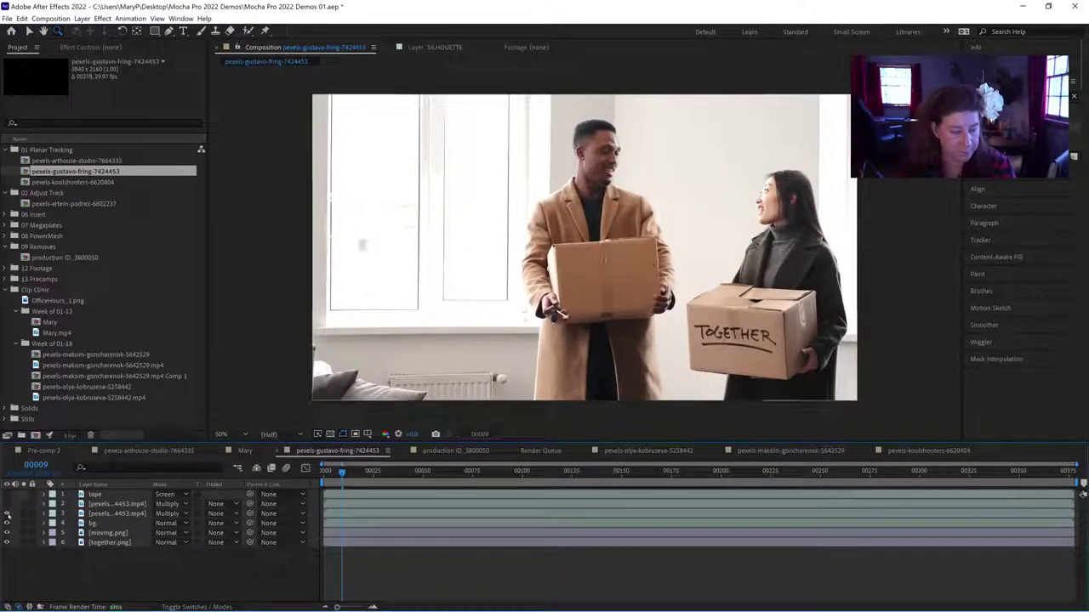
{"action": "left_click", "coordinate": [7, 523]}
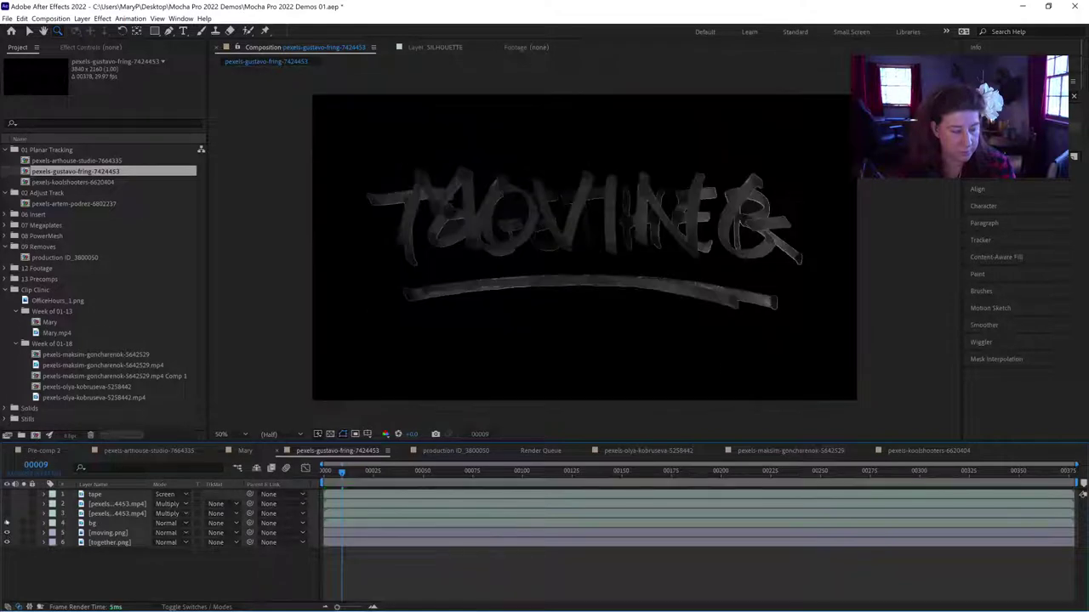
{"action": "left_click", "coordinate": [7, 523]}
{"action": "key", "text": "space"}
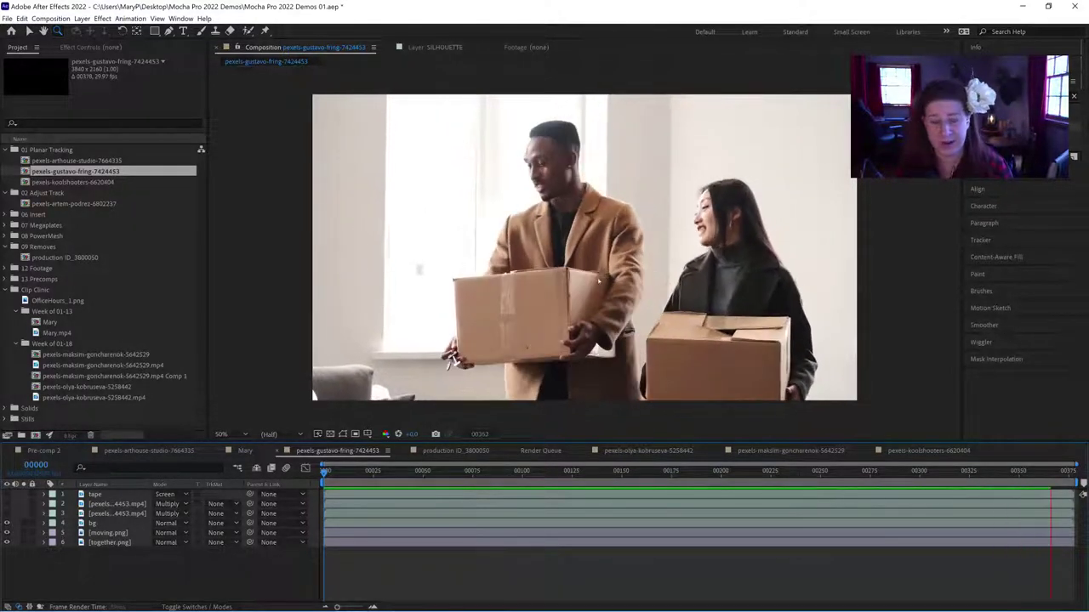
{"action": "key", "text": "space"}
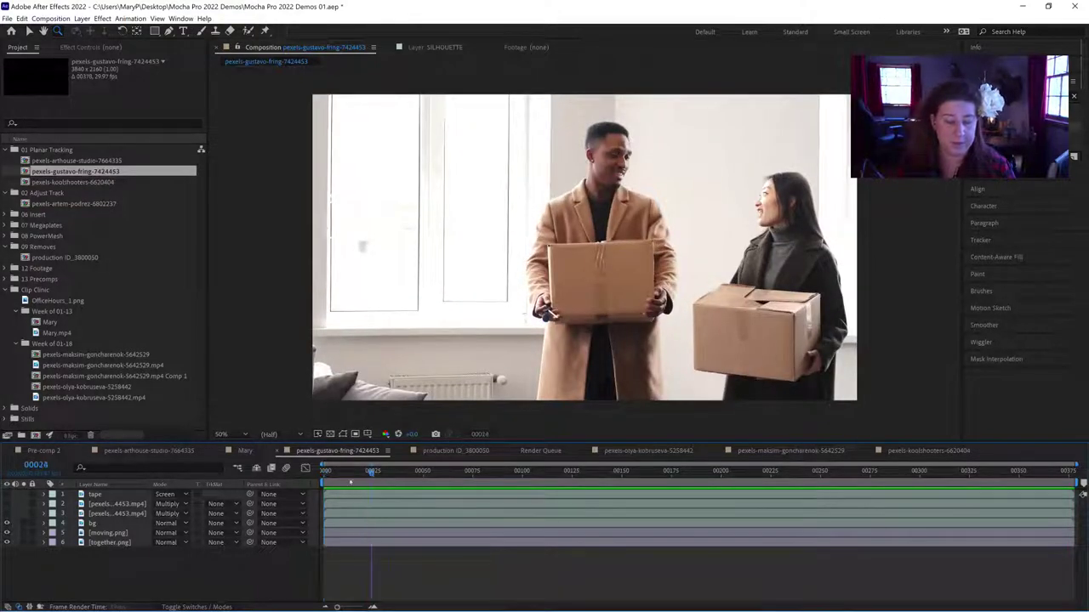
Duplicate the bg layer and rename the copy MOVING.
{"action": "left_click", "coordinate": [92, 524]}
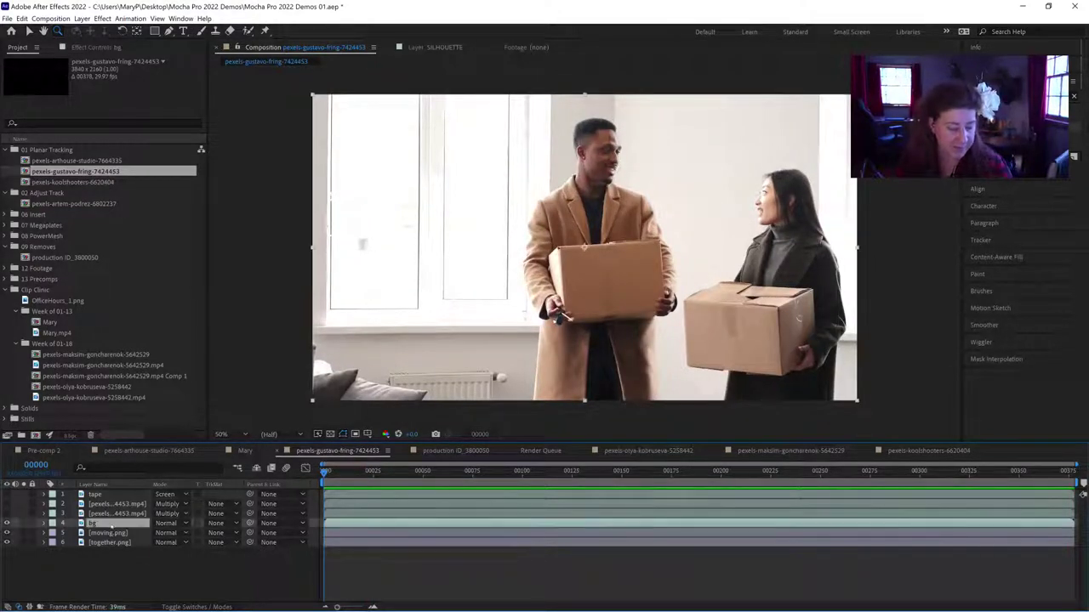
{"action": "key", "text": "ctrl+d"}
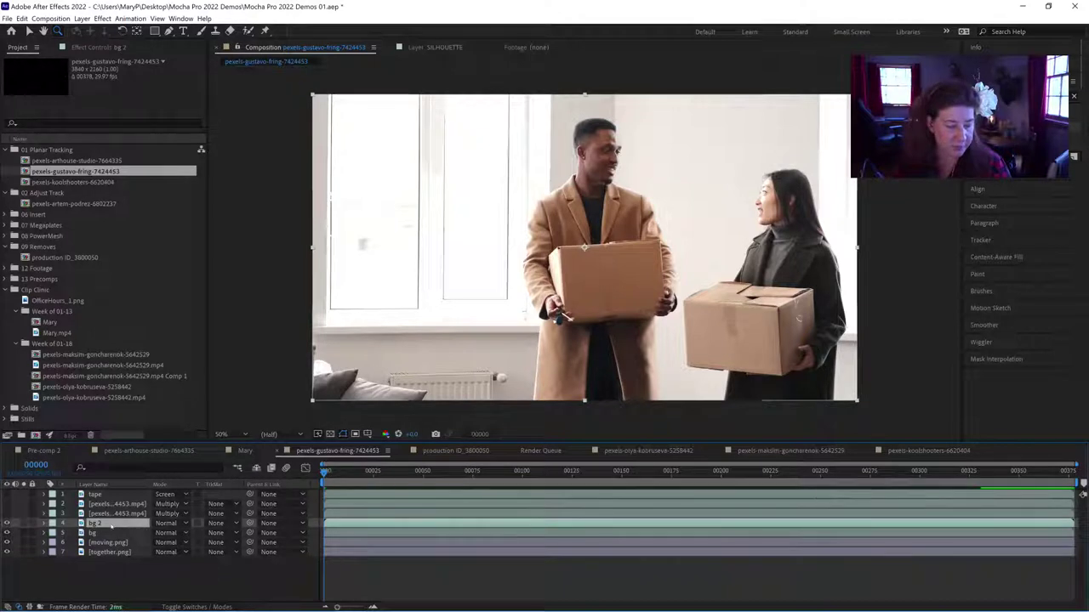
{"action": "right_click", "coordinate": [109, 526]}
{"action": "left_click", "coordinate": [137, 507]}
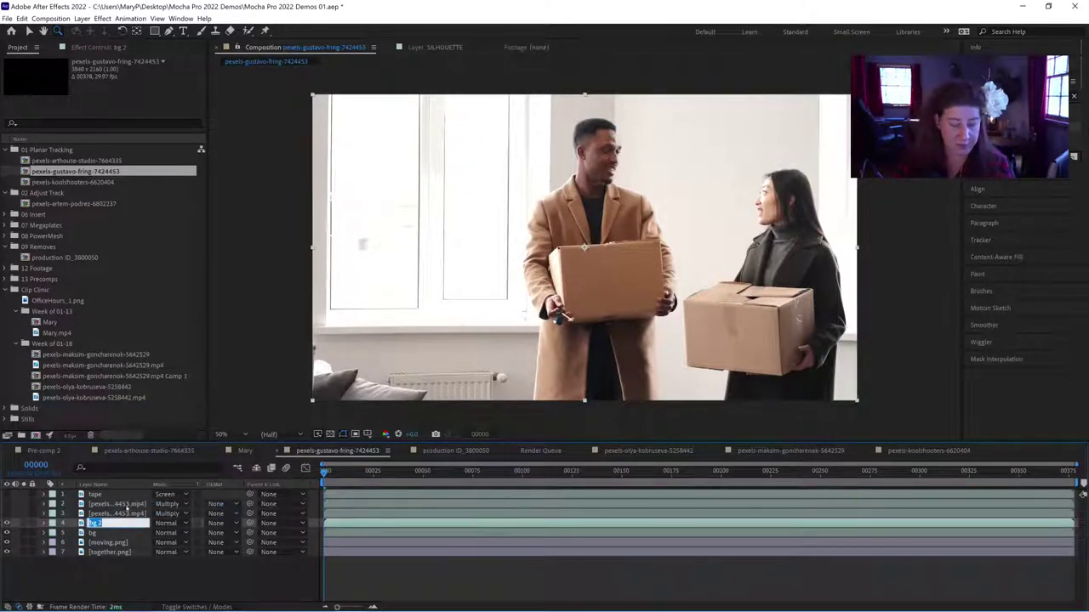
{"action": "type", "text": "MOVING"}
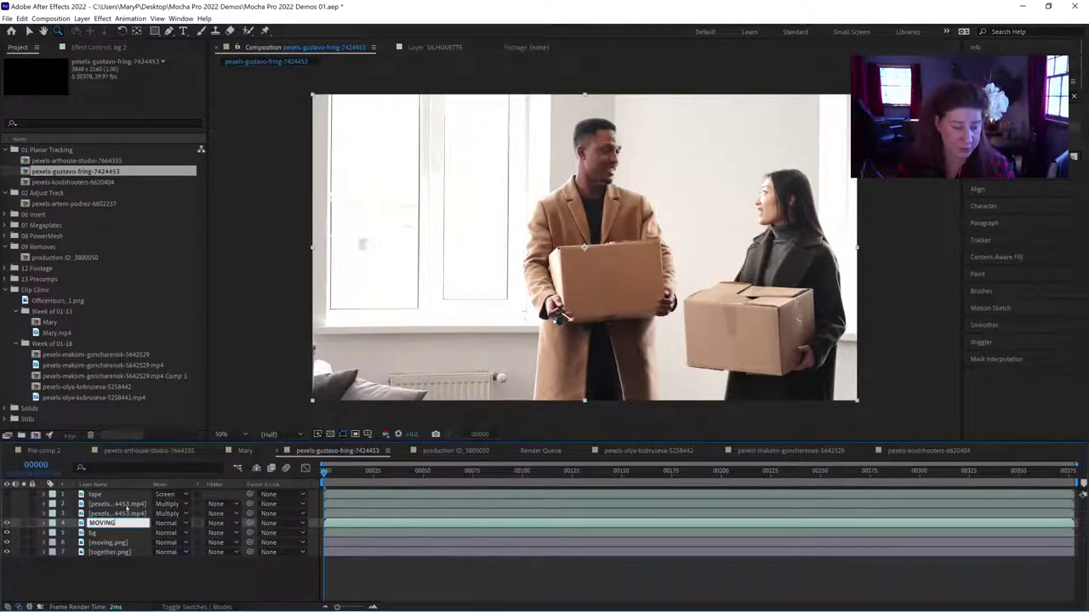
{"action": "key", "text": "Return"}
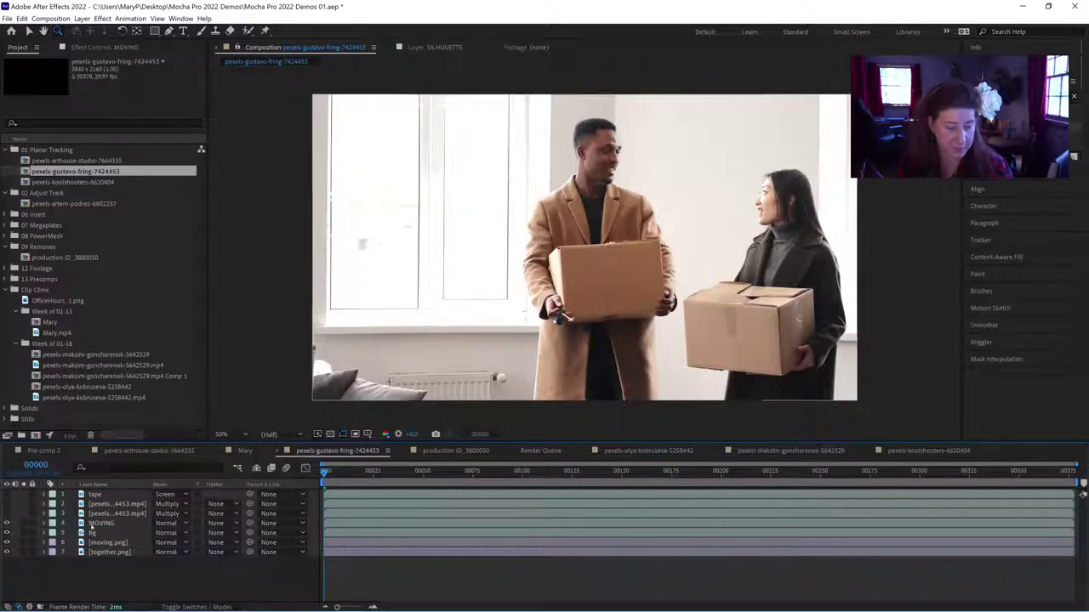
Apply the Mocha Pro effect to the MOVING layer and launch its tracking interface.
{"action": "left_click", "coordinate": [98, 47]}
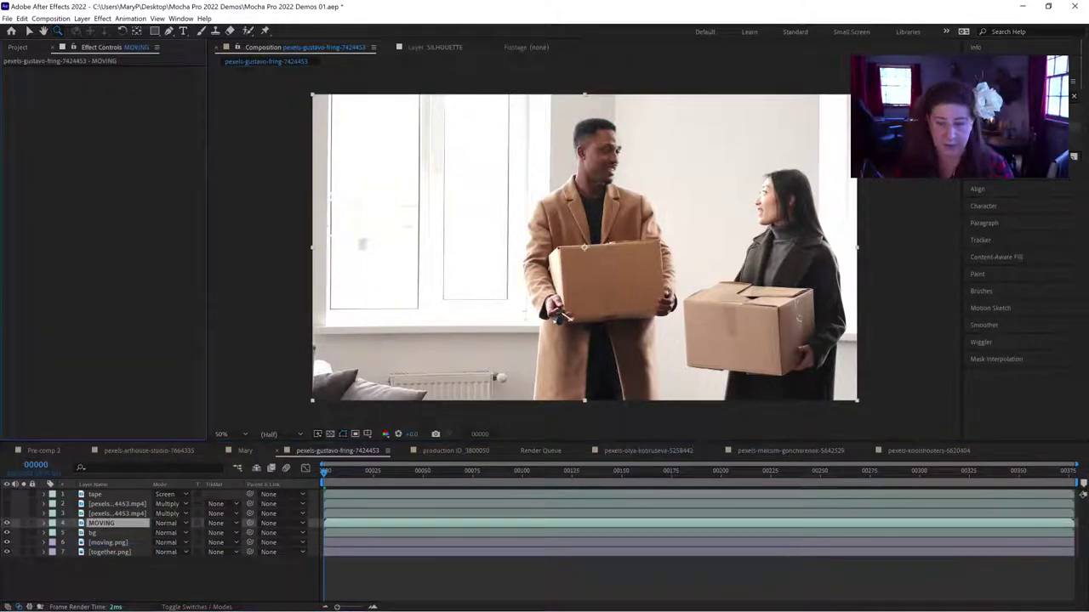
{"action": "left_click", "coordinate": [1014, 96]}
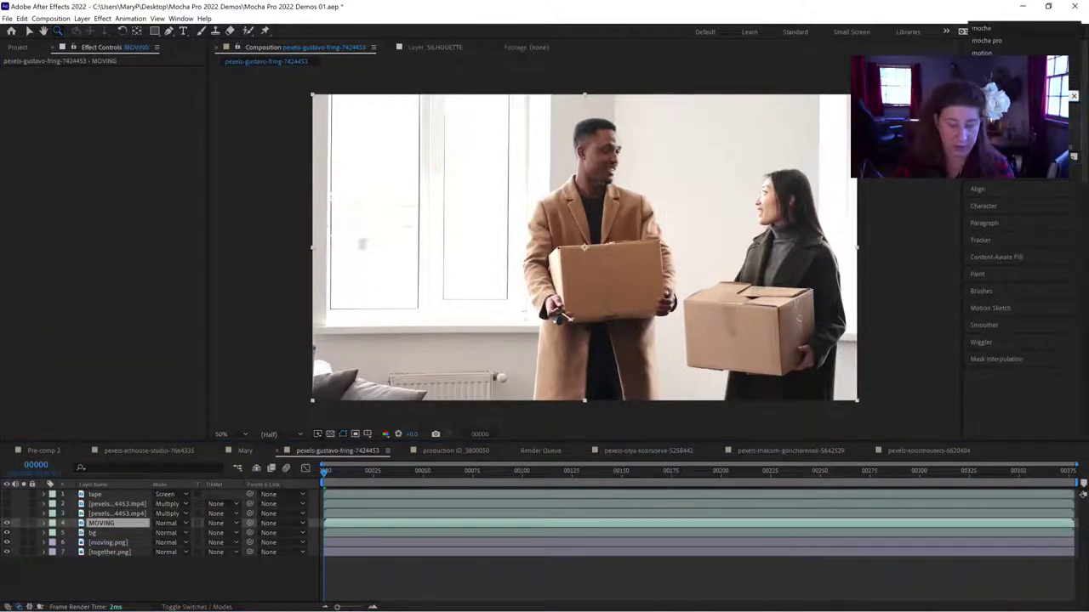
{"action": "type", "text": "mocha"}
{"action": "left_click_drag", "start_coordinate": [1004, 136], "coordinate": [109, 523]}
{"action": "key", "text": "v"}
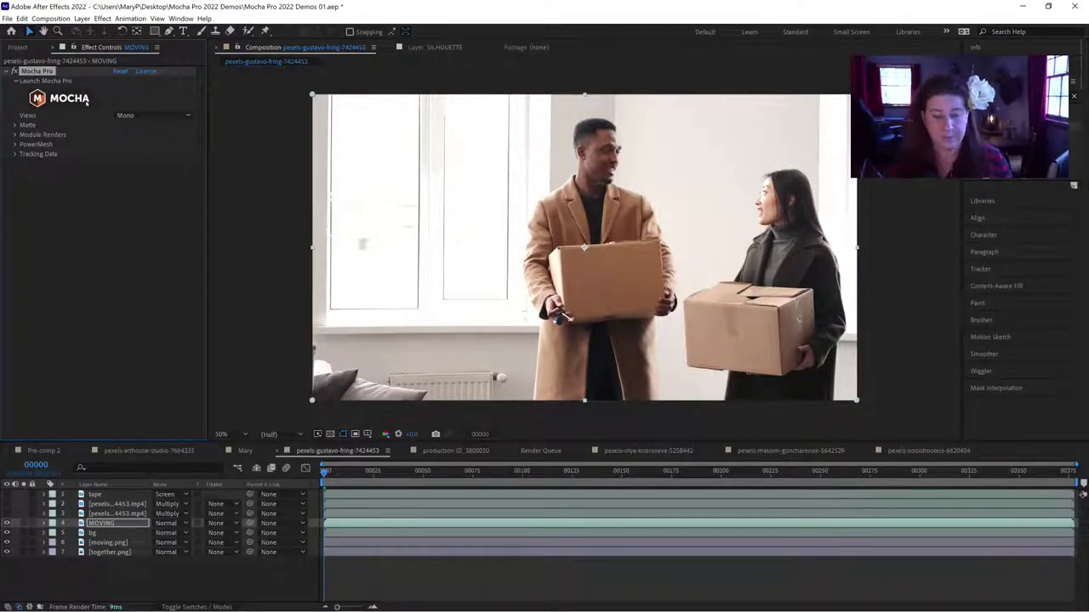
{"action": "left_click", "coordinate": [153, 84]}
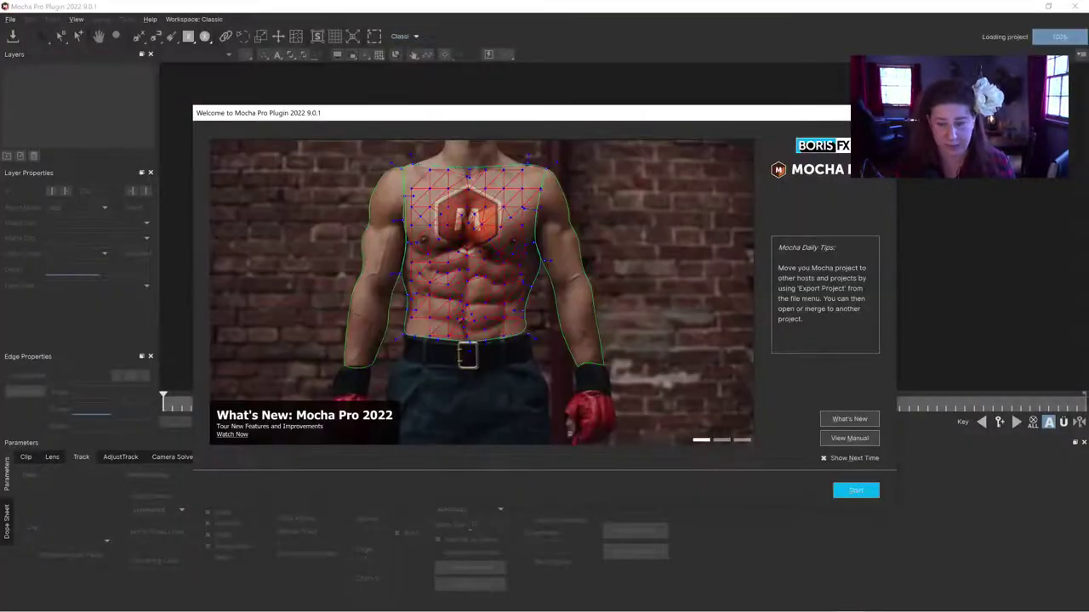
{"action": "left_click", "coordinate": [855, 490]}
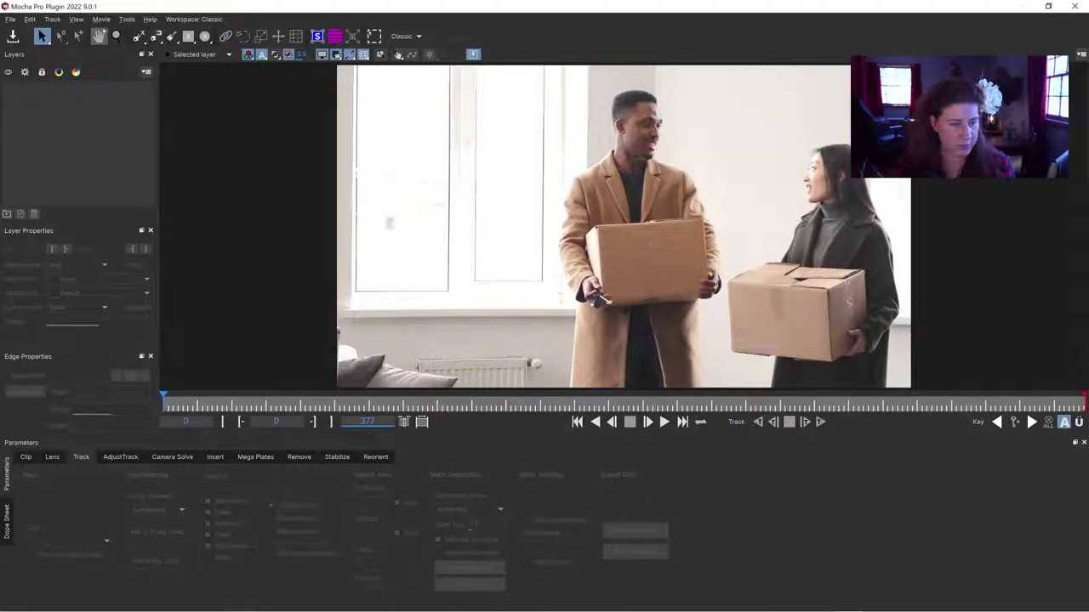
Draw a closed X-spline around the front face of the man's box at frame 0, cutting around his fingers.
{"action": "left_click", "coordinate": [116, 36]}
{"action": "left_click_drag", "start_coordinate": [685, 311], "coordinate": [774, 311]}
{"action": "left_click", "coordinate": [138, 35]}
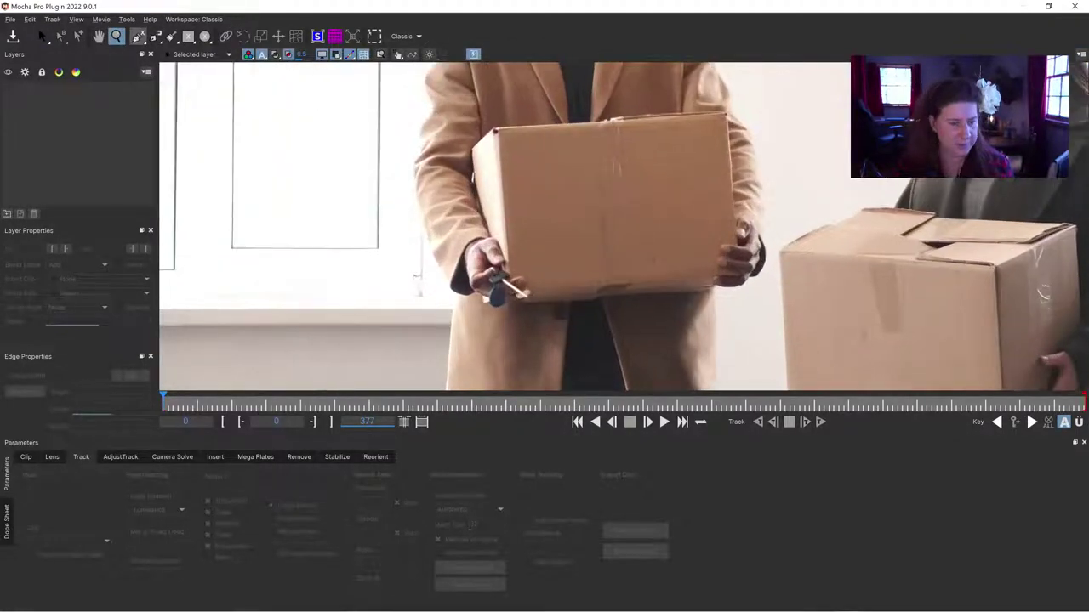
{"action": "left_click", "coordinate": [497, 210]}
{"action": "left_click", "coordinate": [499, 245]}
{"action": "left_click", "coordinate": [514, 259]}
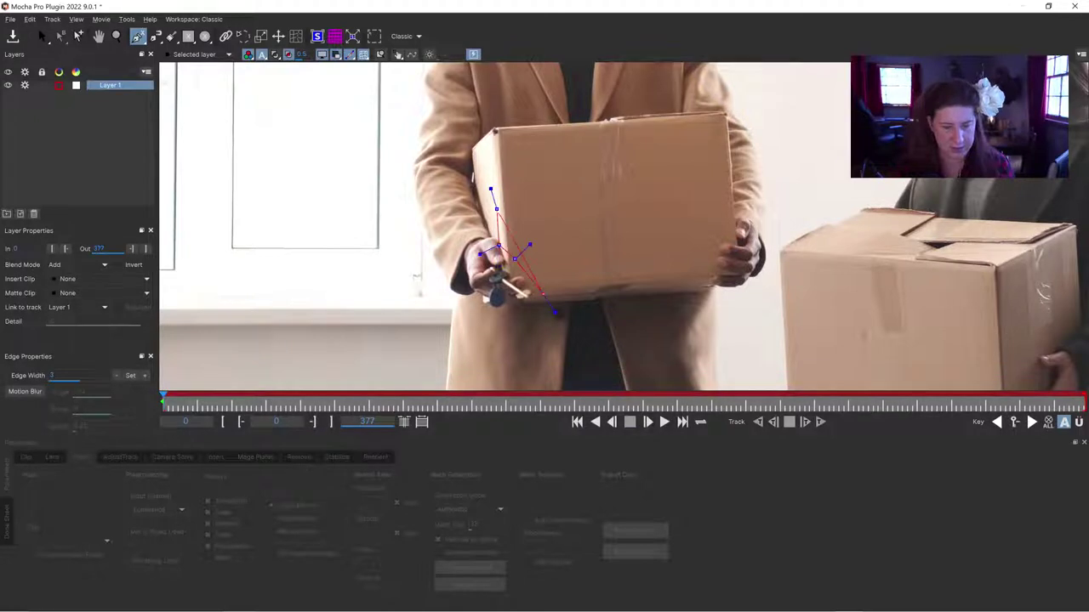
{"action": "left_click", "coordinate": [708, 281]}
{"action": "left_click", "coordinate": [737, 271]}
{"action": "left_click", "coordinate": [738, 245]}
{"action": "left_click", "coordinate": [734, 201]}
{"action": "left_click", "coordinate": [729, 109]}
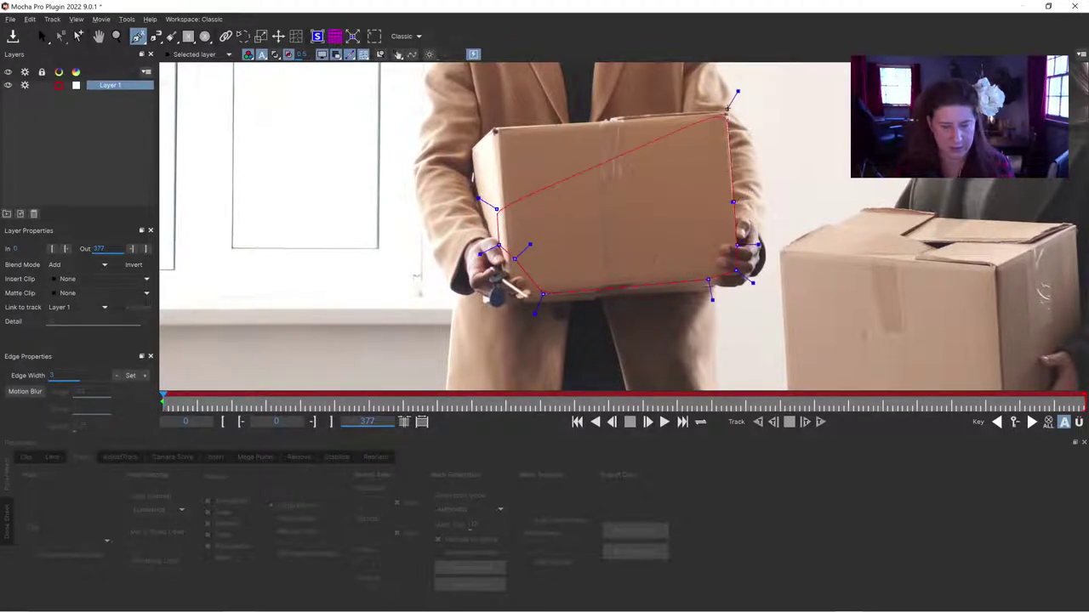
{"action": "left_click", "coordinate": [493, 118]}
{"action": "right_click", "coordinate": [562, 177]}
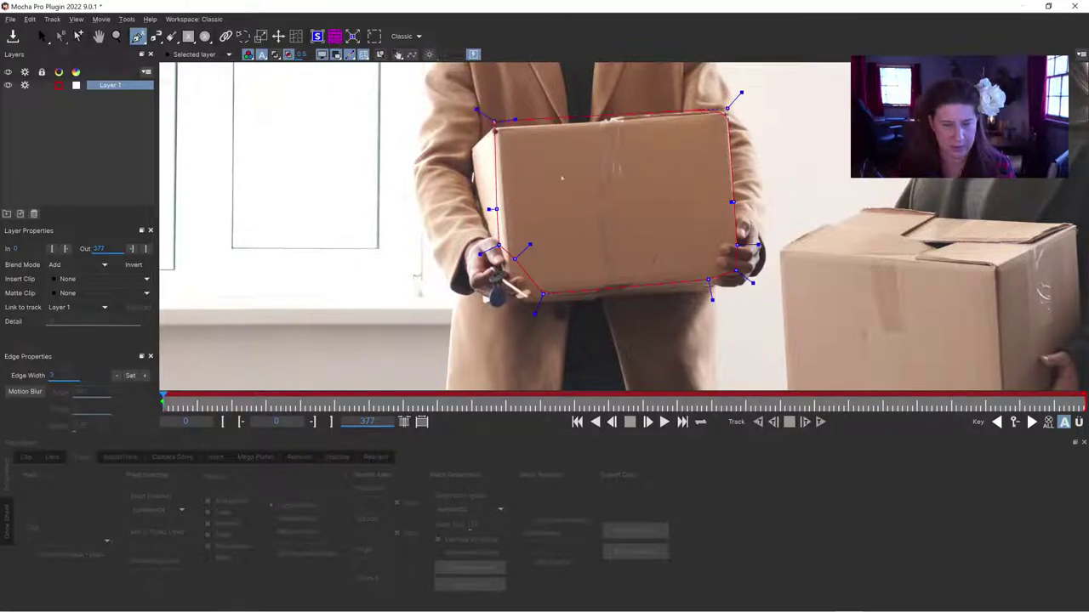
Show the planar surface and align its four corners to the front-face corners of the man's box.
{"action": "left_click", "coordinate": [41, 36]}
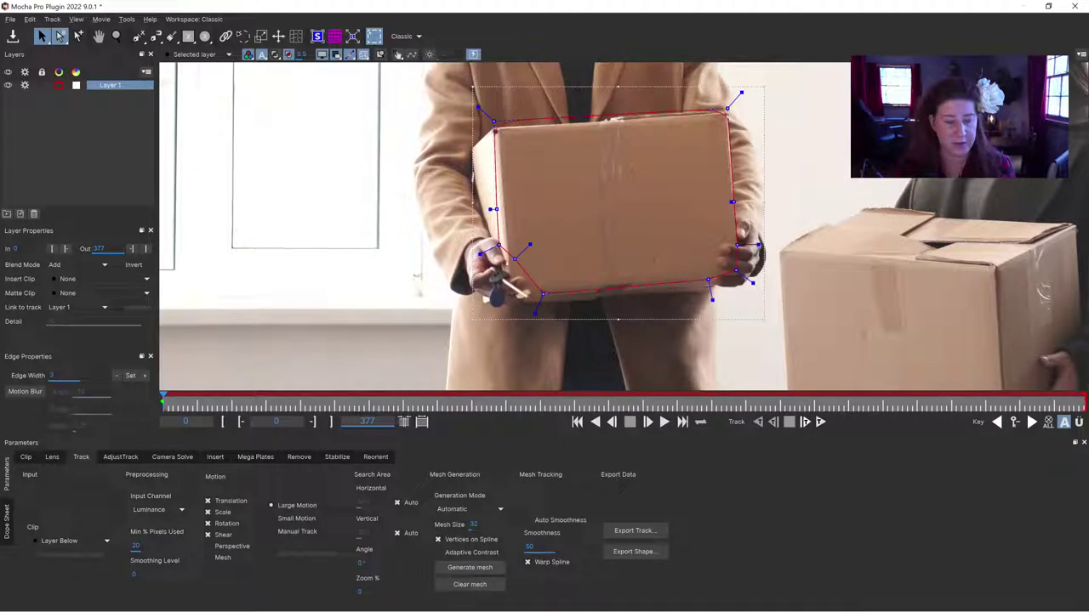
{"action": "left_click", "coordinate": [315, 36]}
{"action": "left_click_drag", "start_coordinate": [524, 132], "coordinate": [499, 128]}
{"action": "left_click_drag", "start_coordinate": [707, 129], "coordinate": [727, 110]}
{"action": "left_click_drag", "start_coordinate": [708, 272], "coordinate": [737, 271]}
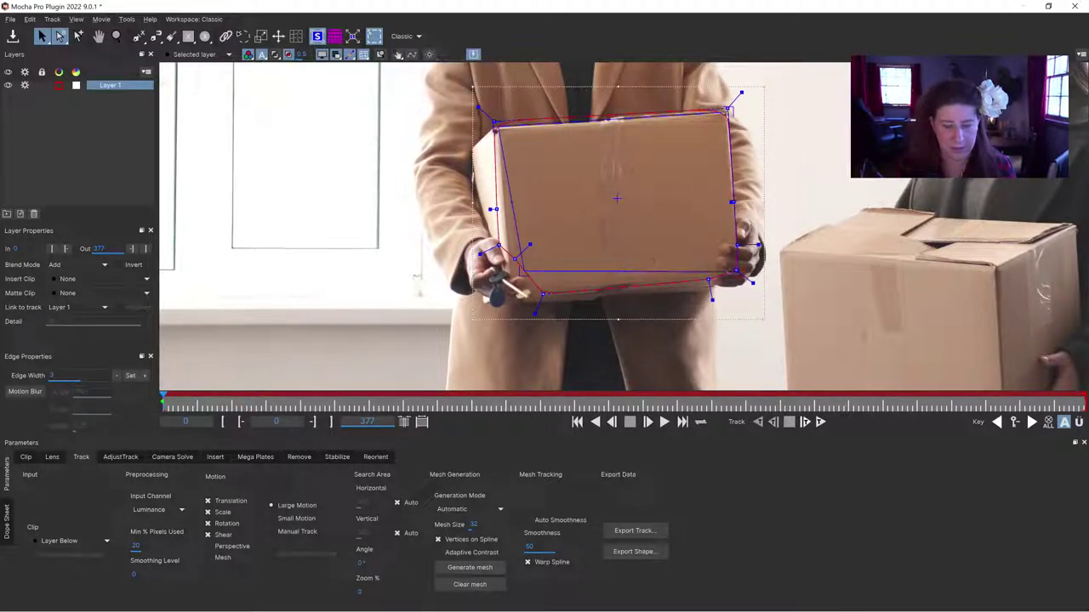
{"action": "left_click_drag", "start_coordinate": [520, 270], "coordinate": [510, 297]}
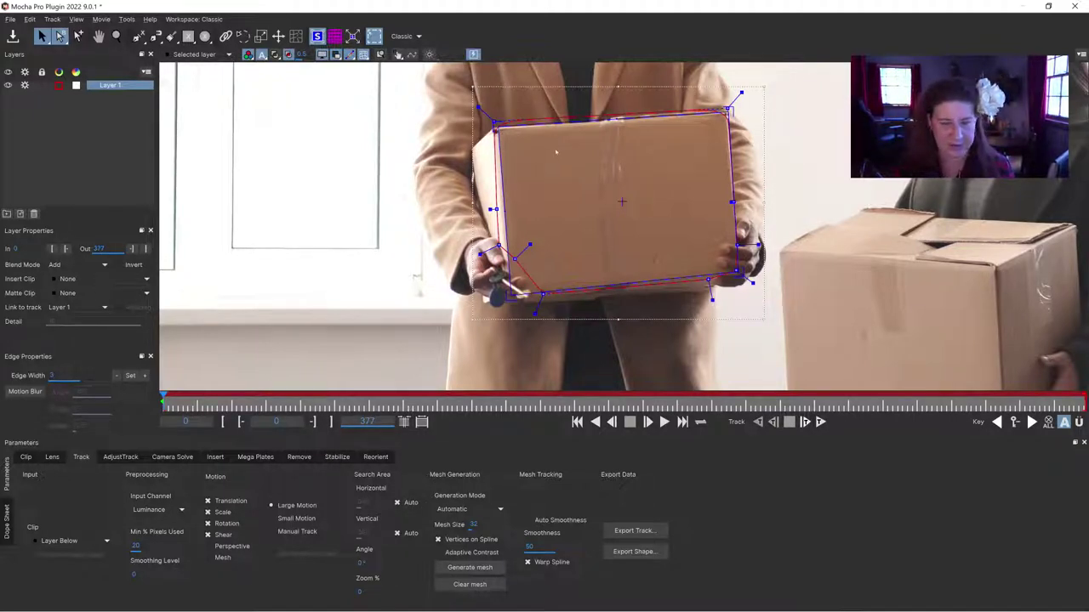
Enable perspective motion, set the minimum pixels used to 60, and track the box shape forward from frame 0.
{"action": "left_click", "coordinate": [220, 545]}
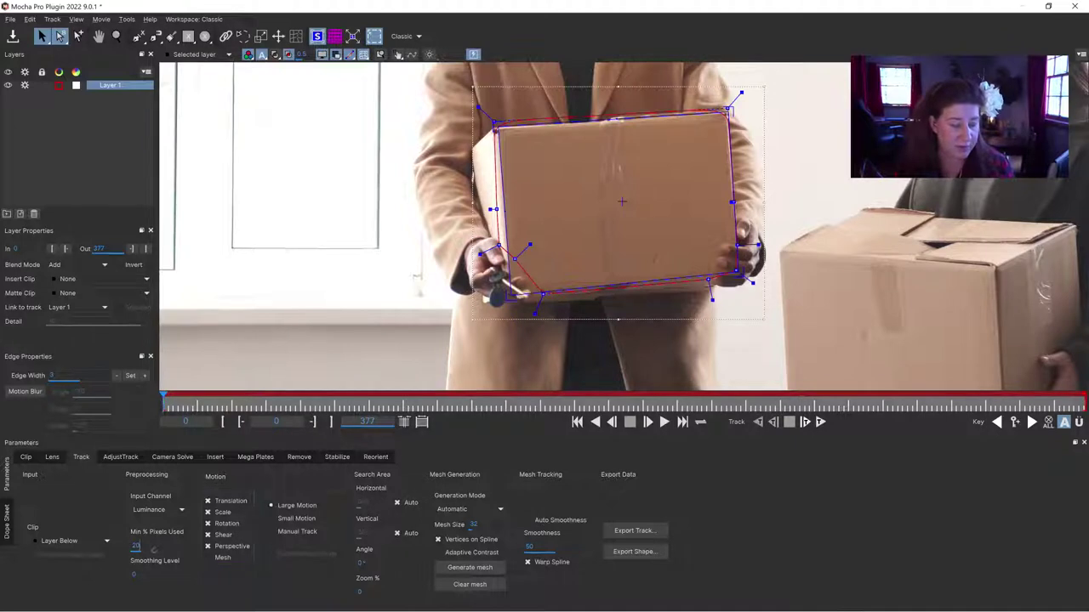
{"action": "double_click", "coordinate": [154, 548]}
{"action": "type", "text": "6"}
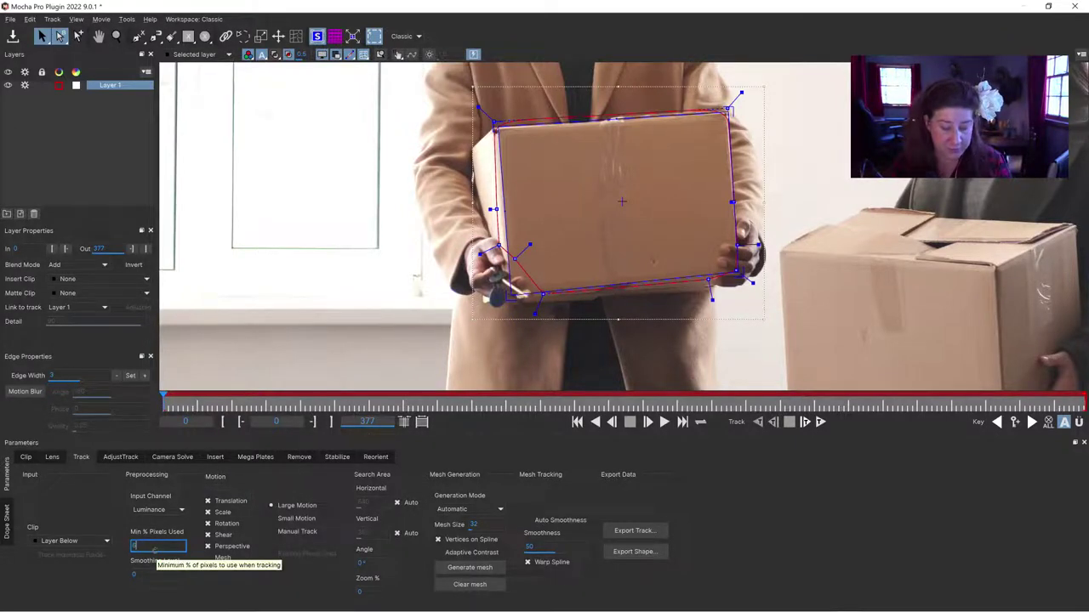
{"action": "type", "text": "0"}
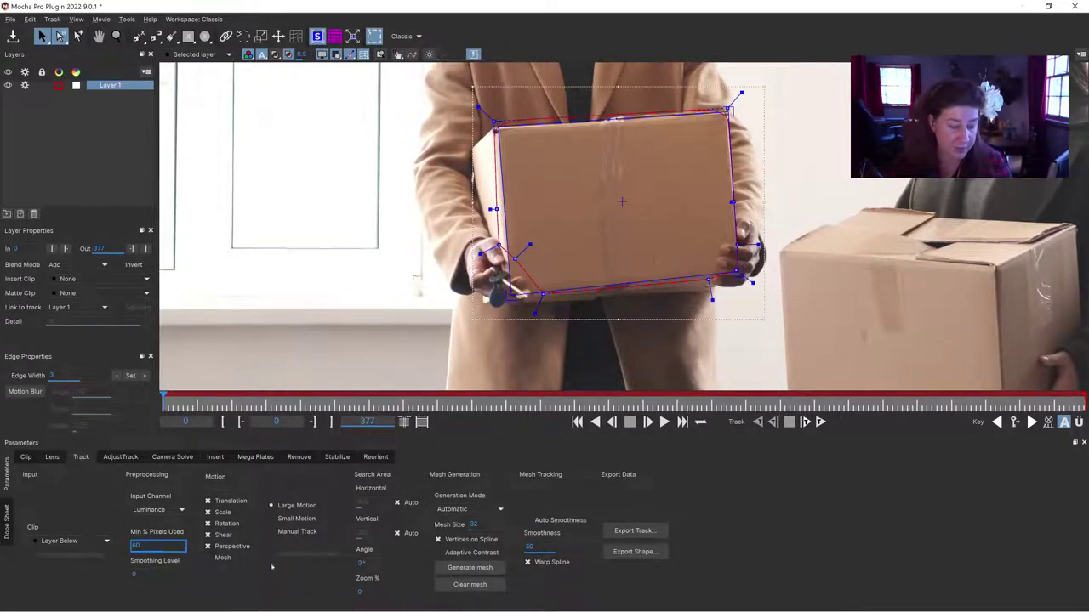
{"action": "left_click", "coordinate": [154, 572]}
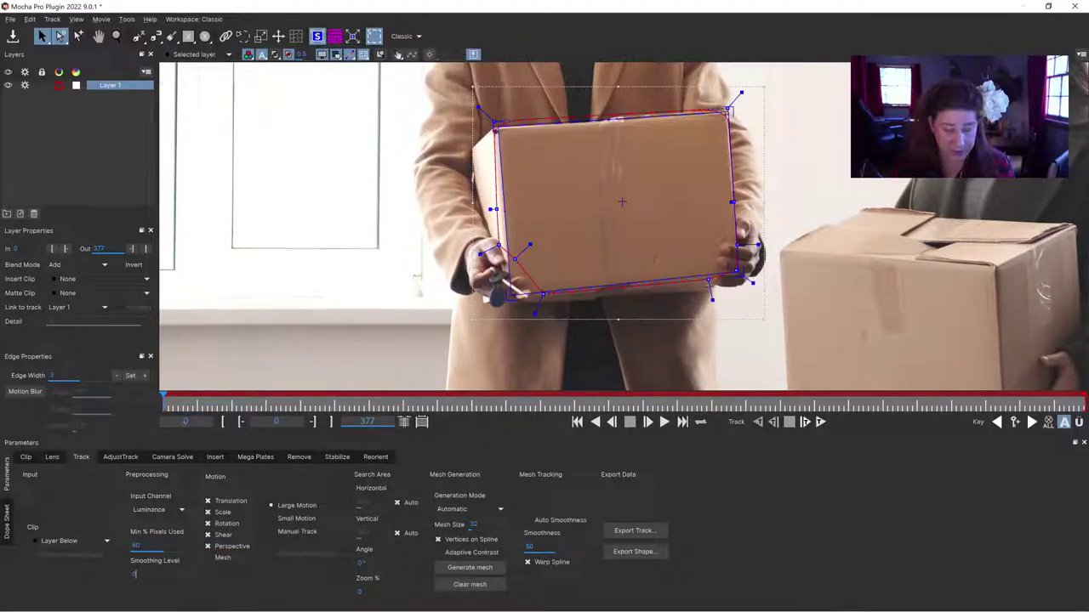
{"action": "left_click", "coordinate": [820, 422]}
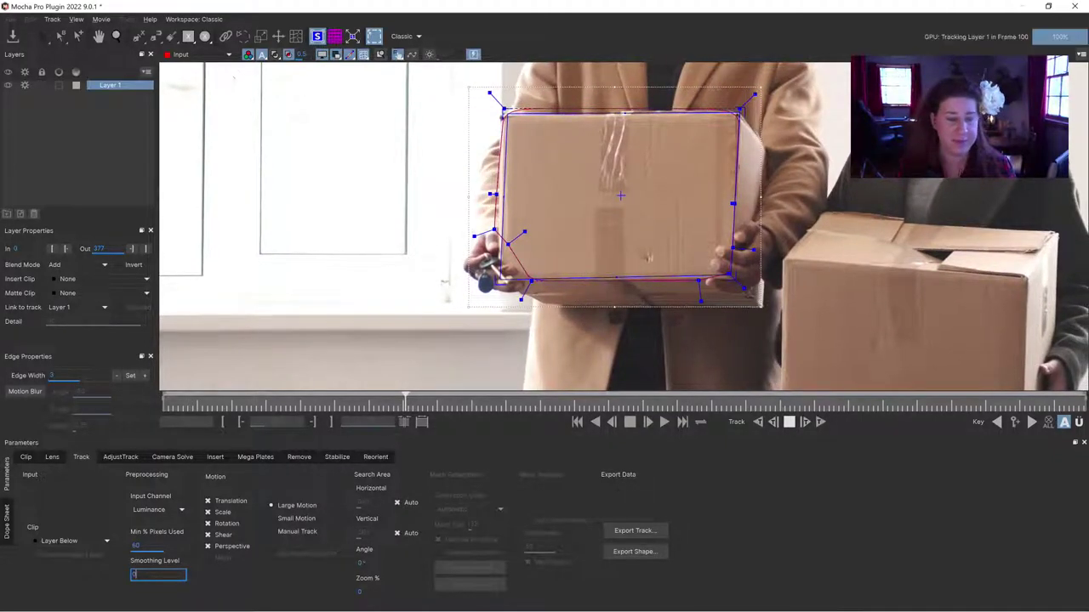
Toggle the layer matte overlay to inspect the shape on the man's box while the tracking runs.
{"action": "left_click", "coordinate": [275, 53]}
{"action": "left_click", "coordinate": [275, 54]}
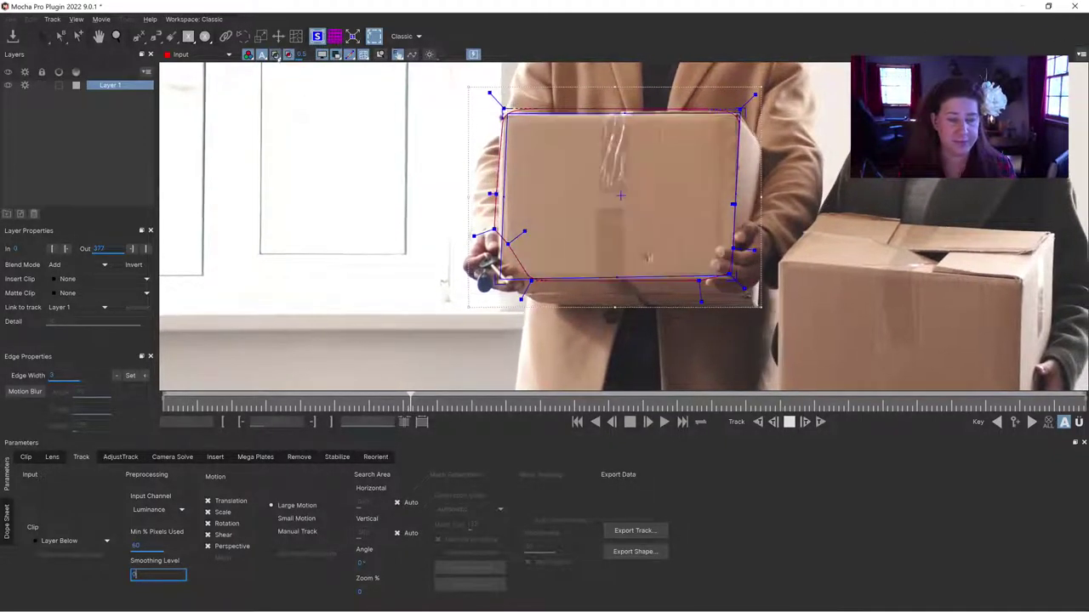
{"action": "left_click", "coordinate": [276, 55]}
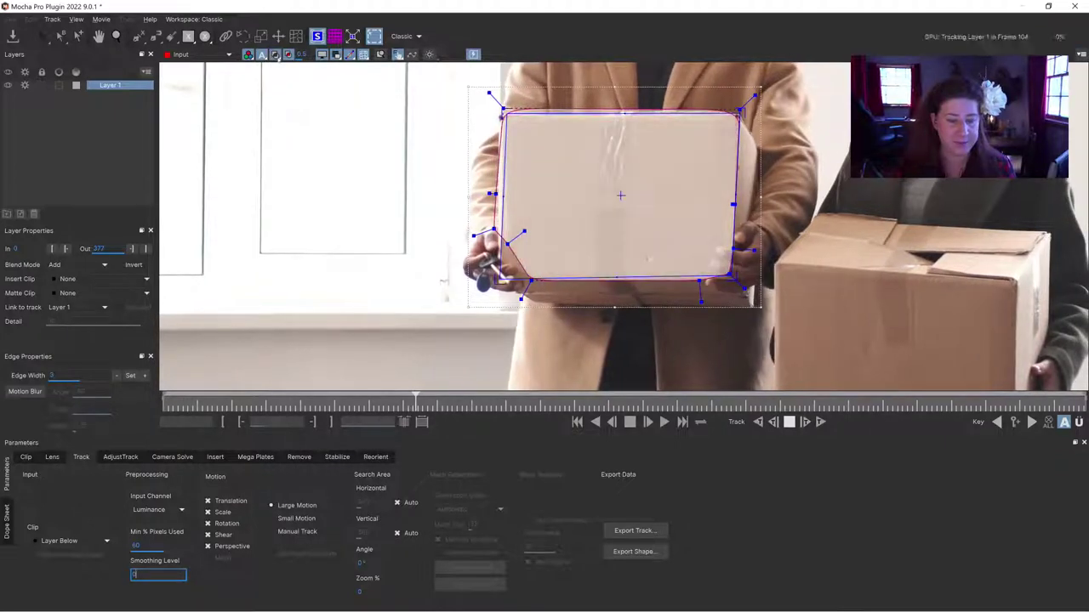
{"action": "left_click", "coordinate": [276, 54]}
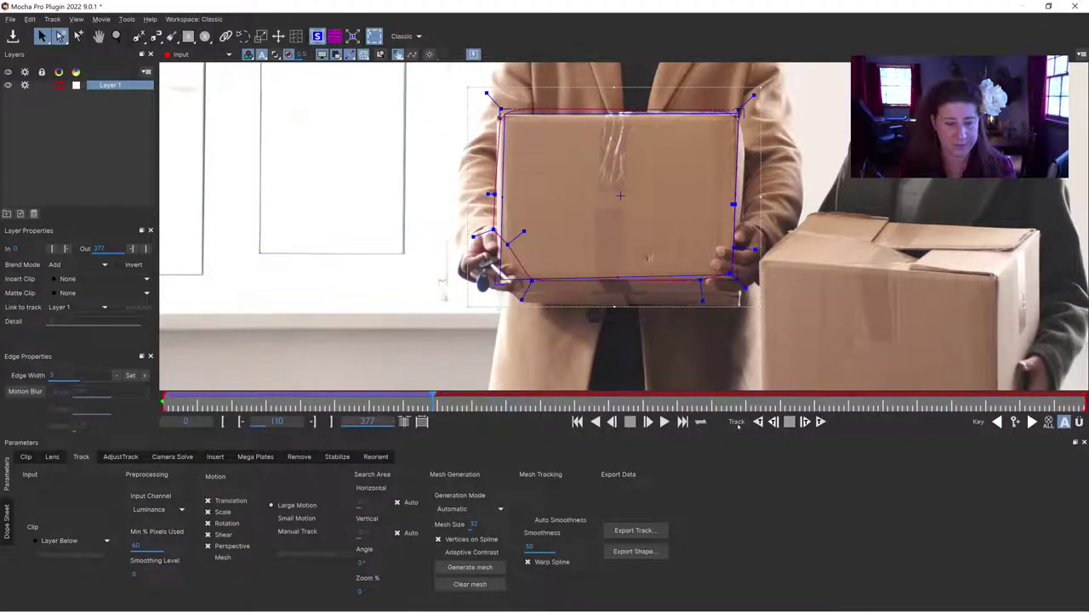
Set the clip's out point to frame 110, scrub back through the track, and save it back to the composition.
{"action": "left_click", "coordinate": [331, 421]}
{"action": "left_click_drag", "start_coordinate": [430, 400], "coordinate": [97, 404]}
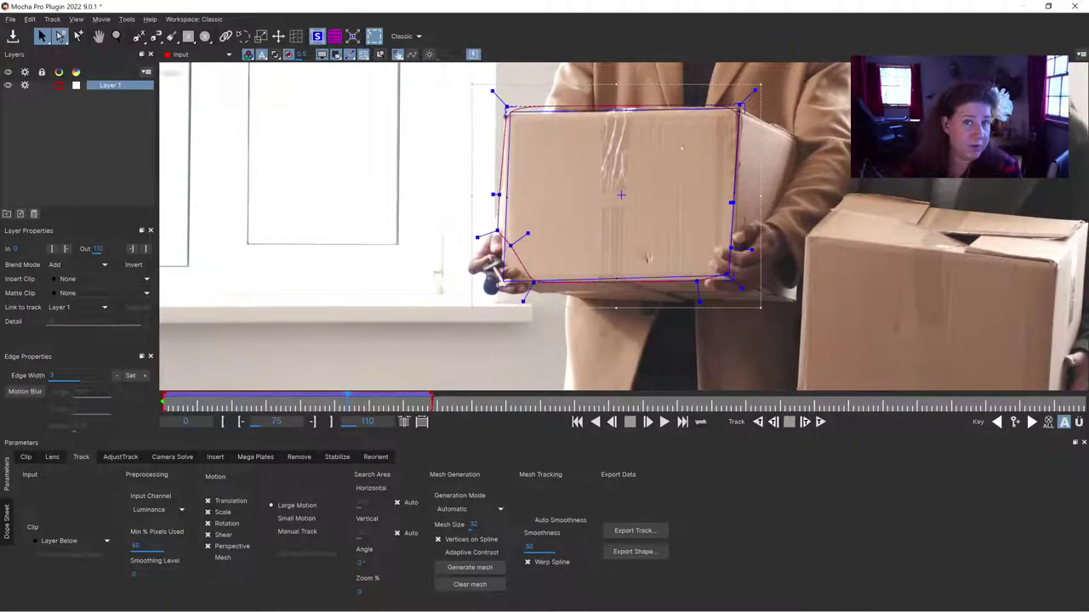
{"action": "left_click", "coordinate": [13, 36]}
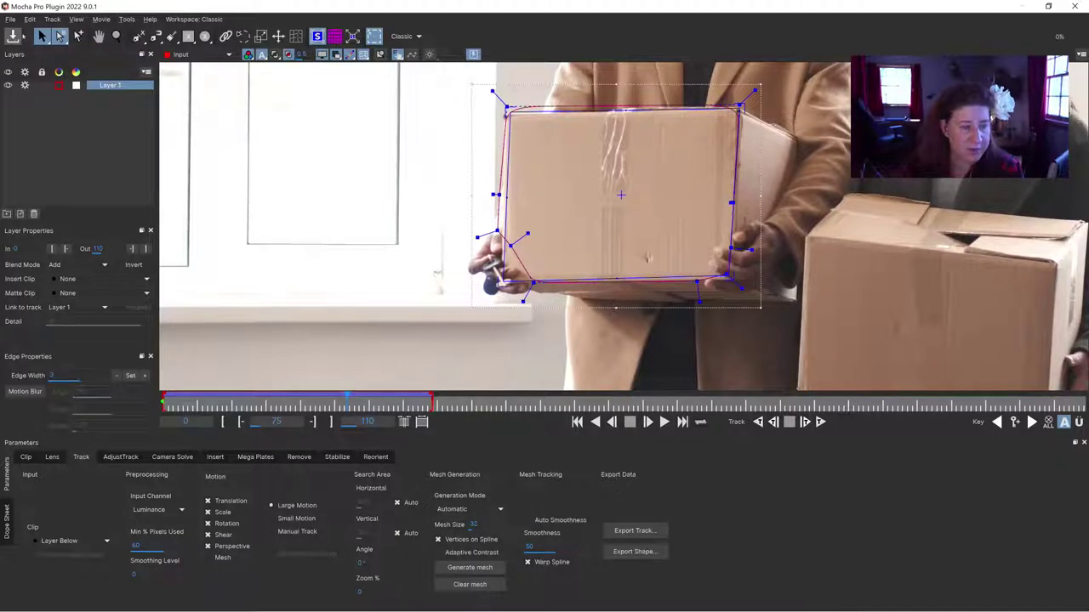
{"action": "left_click", "coordinate": [1075, 6]}
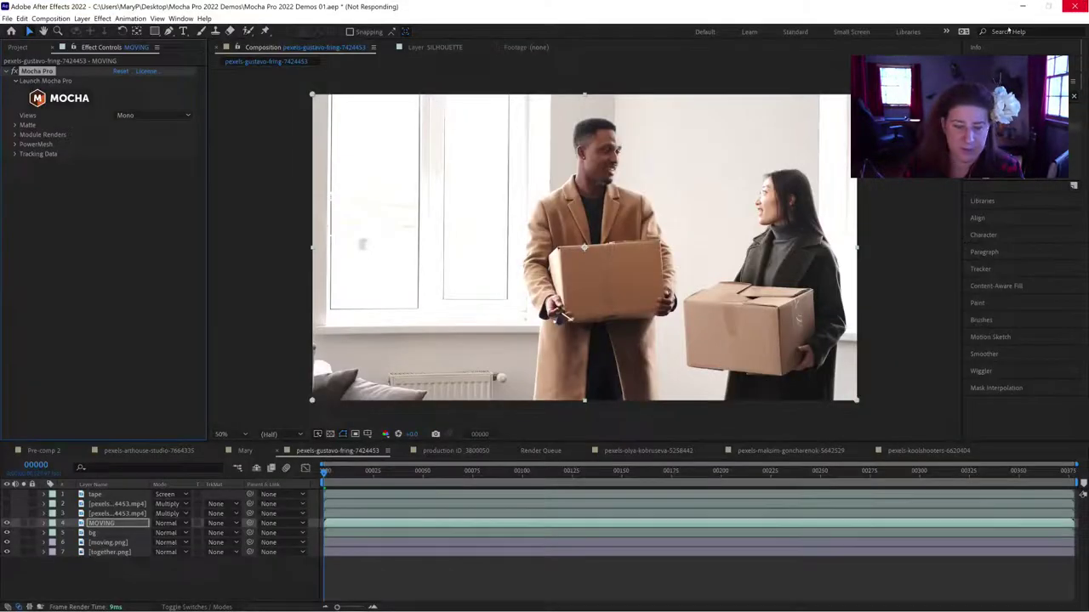
Inspect the moving.png artwork in its own layer viewer, fitted to the view.
{"action": "left_click", "coordinate": [14, 135]}
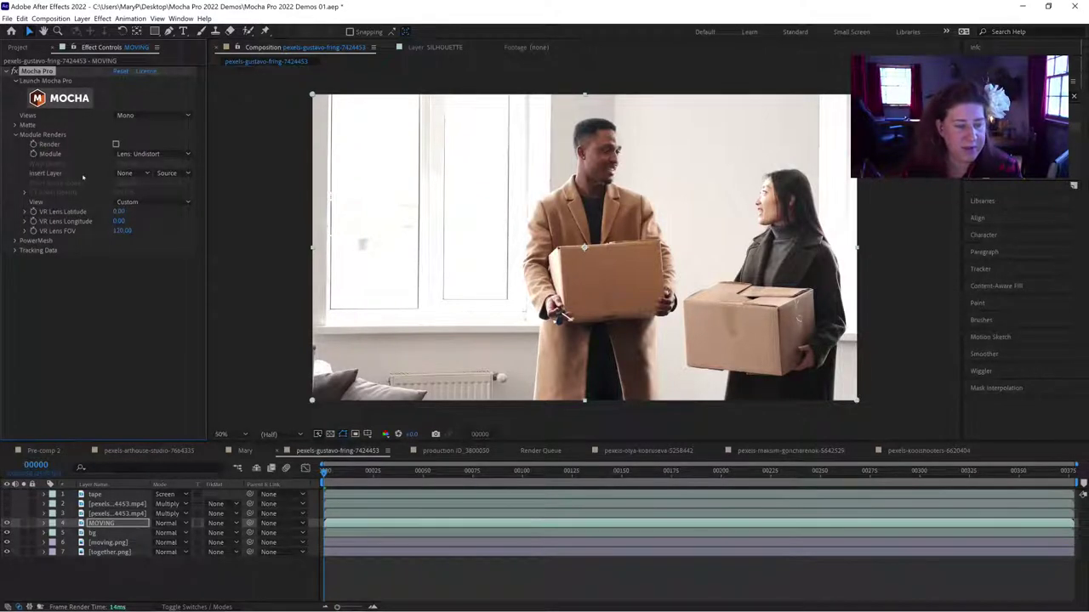
{"action": "left_click", "coordinate": [93, 542]}
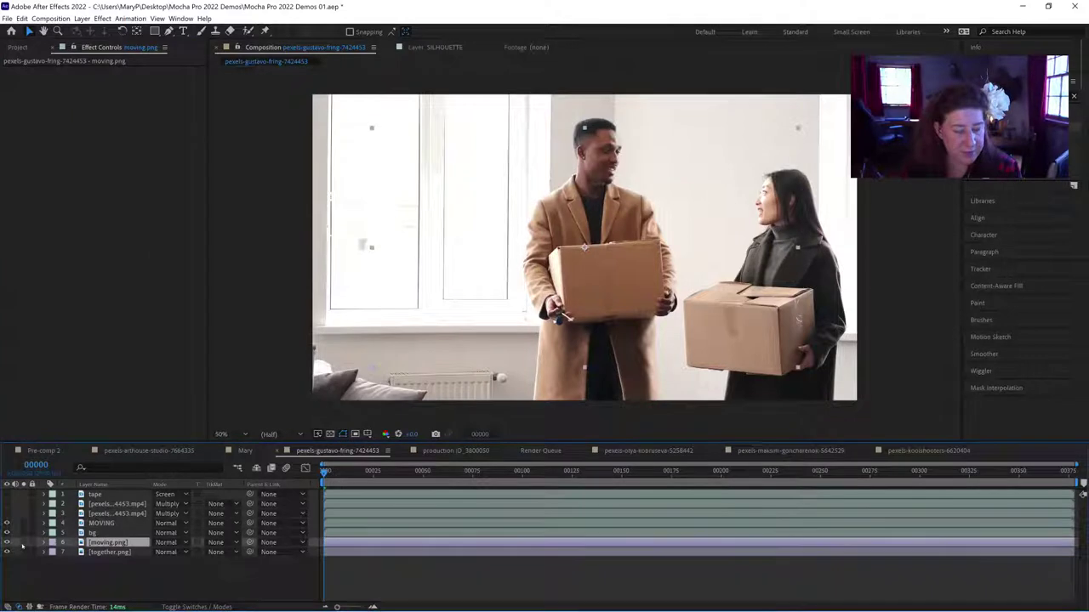
{"action": "double_click", "coordinate": [108, 542]}
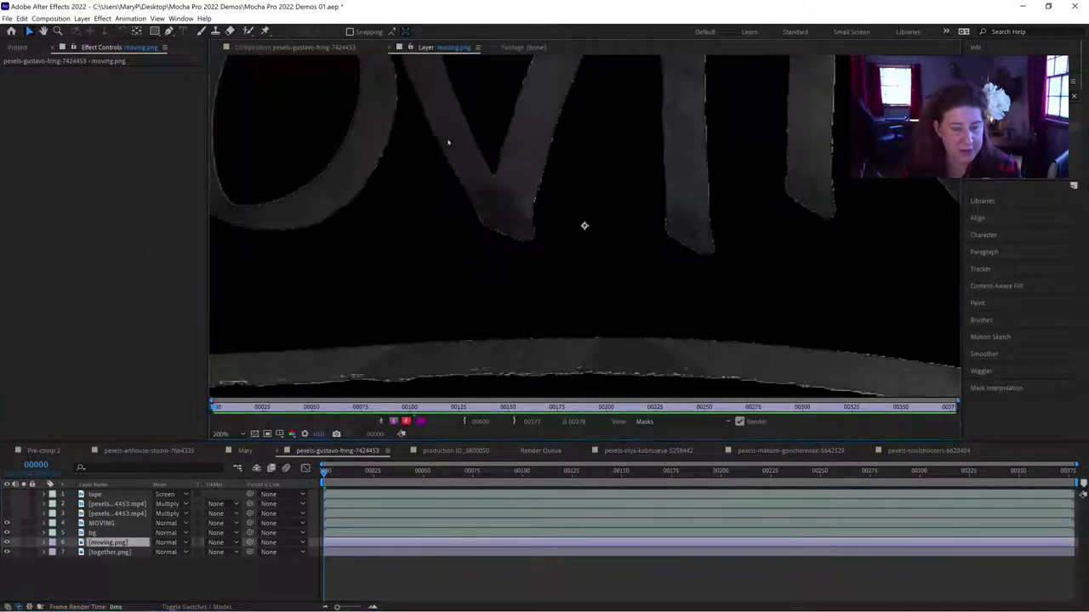
{"action": "key", "text": "comma"}
{"action": "left_click", "coordinate": [221, 434]}
{"action": "left_click", "coordinate": [228, 237]}
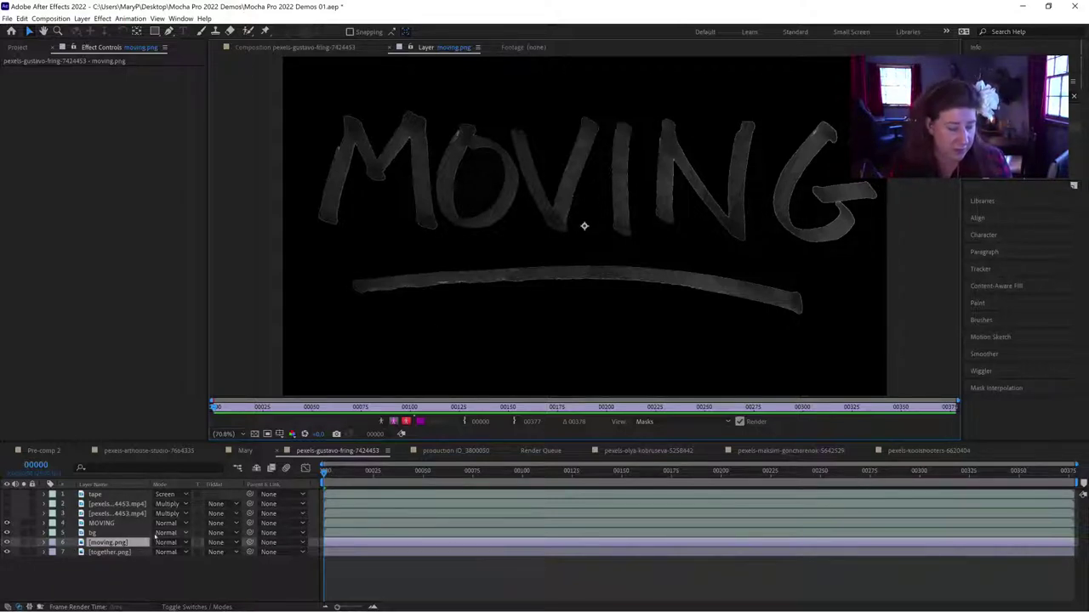
Set the Mocha Pro insert layer on the MOVING layer to moving.png and return to the composition view.
{"action": "left_click", "coordinate": [116, 534]}
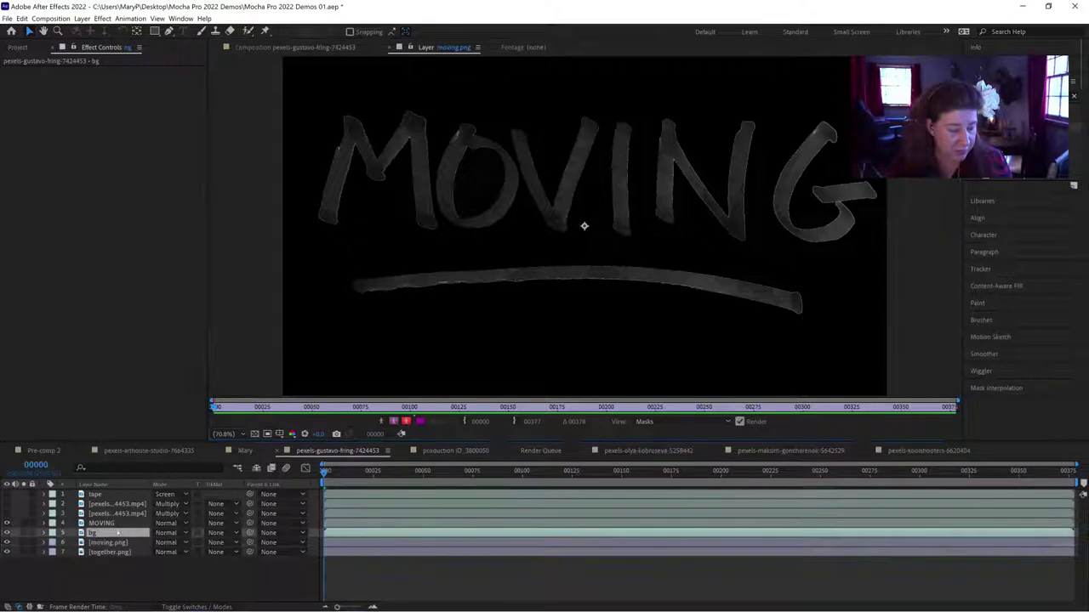
{"action": "left_click", "coordinate": [116, 523]}
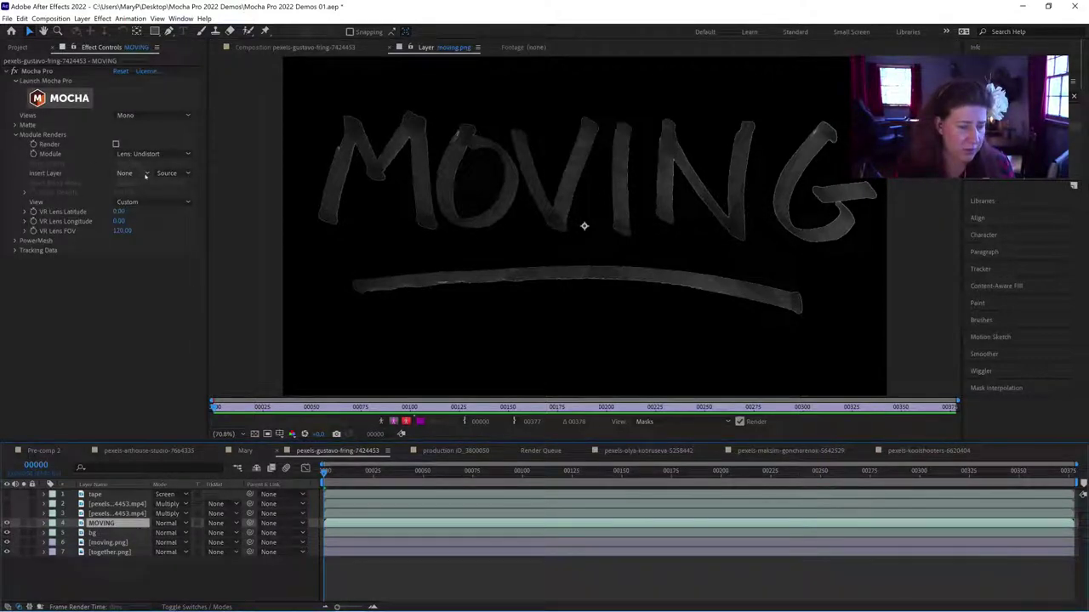
{"action": "left_click", "coordinate": [135, 173]}
{"action": "left_click", "coordinate": [151, 251]}
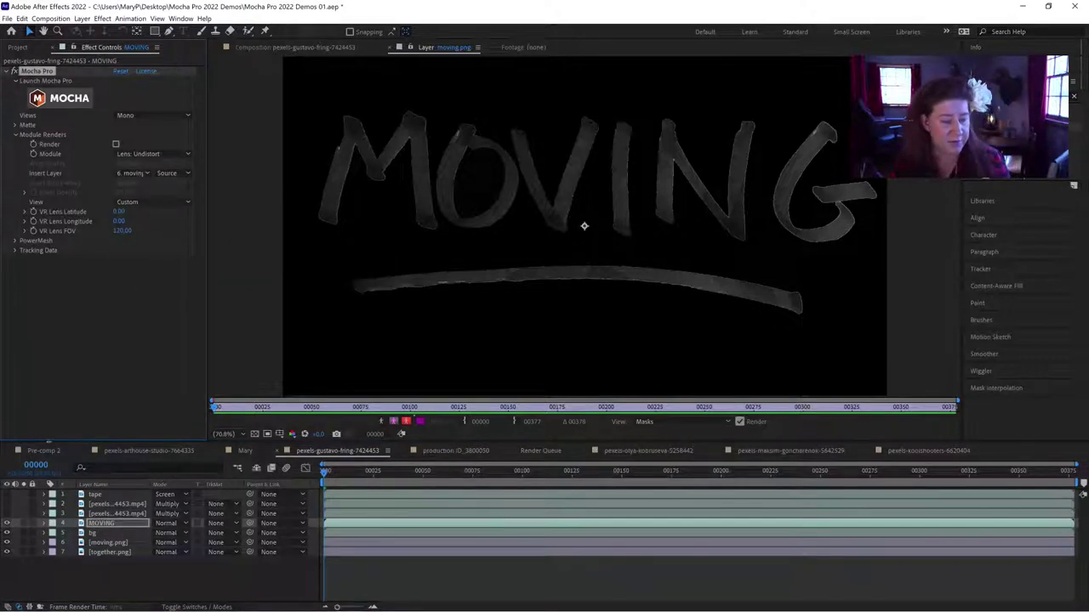
{"action": "left_click", "coordinate": [266, 48]}
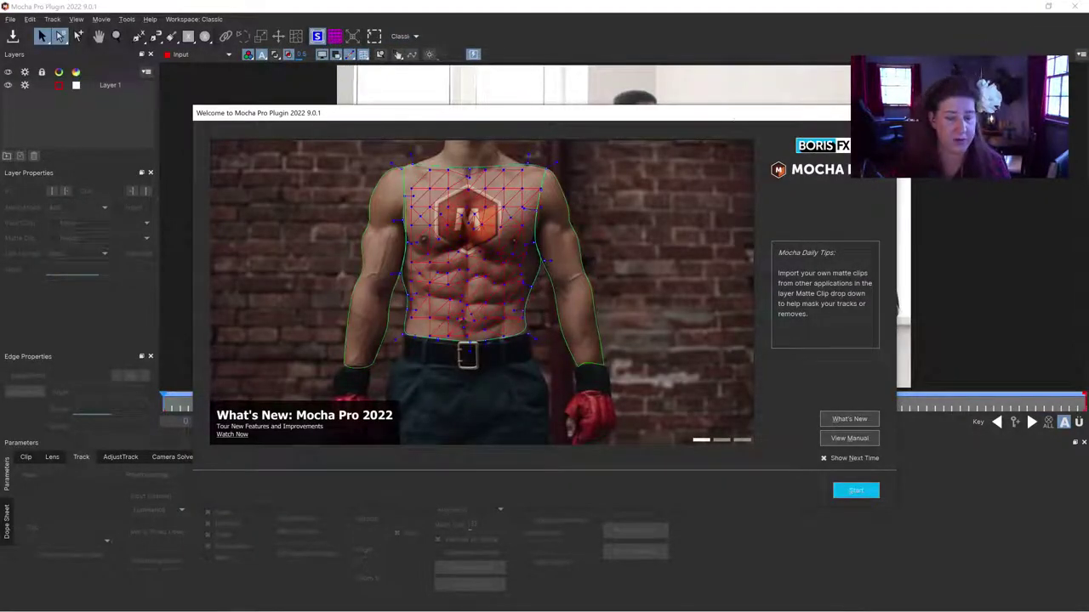
Assign Insert Layer as the insert clip of the tracked box shape in the Mocha interface.
{"action": "key", "text": "Return"}
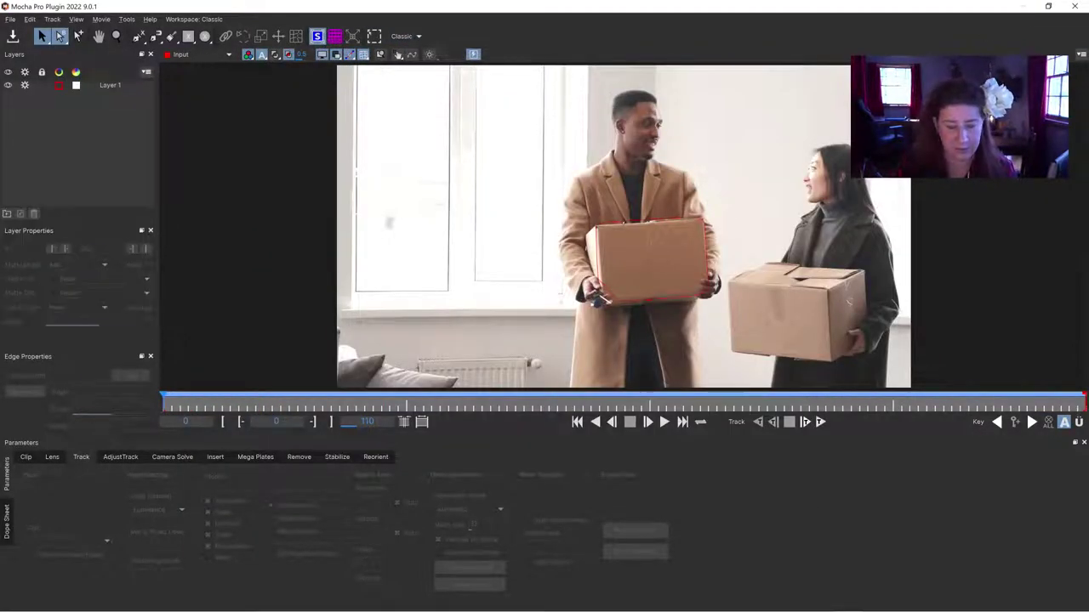
{"action": "left_click", "coordinate": [624, 223]}
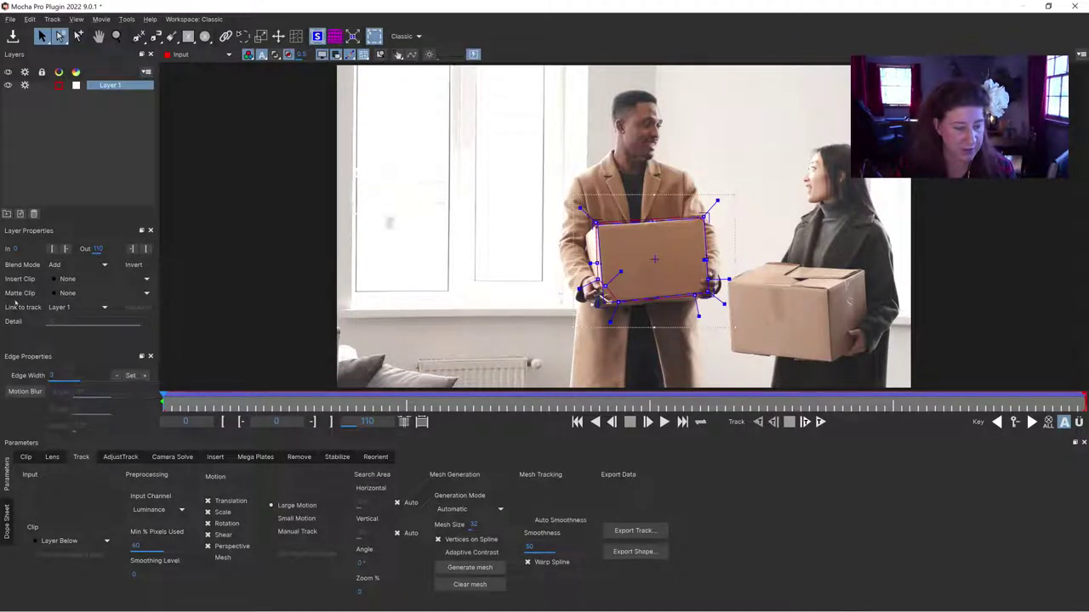
{"action": "left_click", "coordinate": [94, 279]}
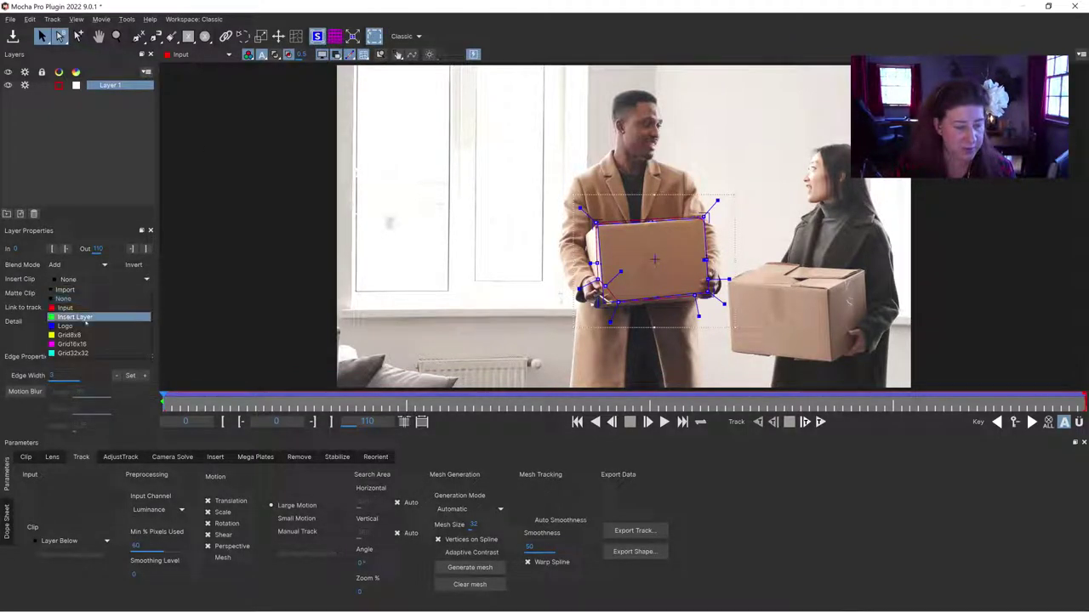
{"action": "left_click", "coordinate": [85, 319]}
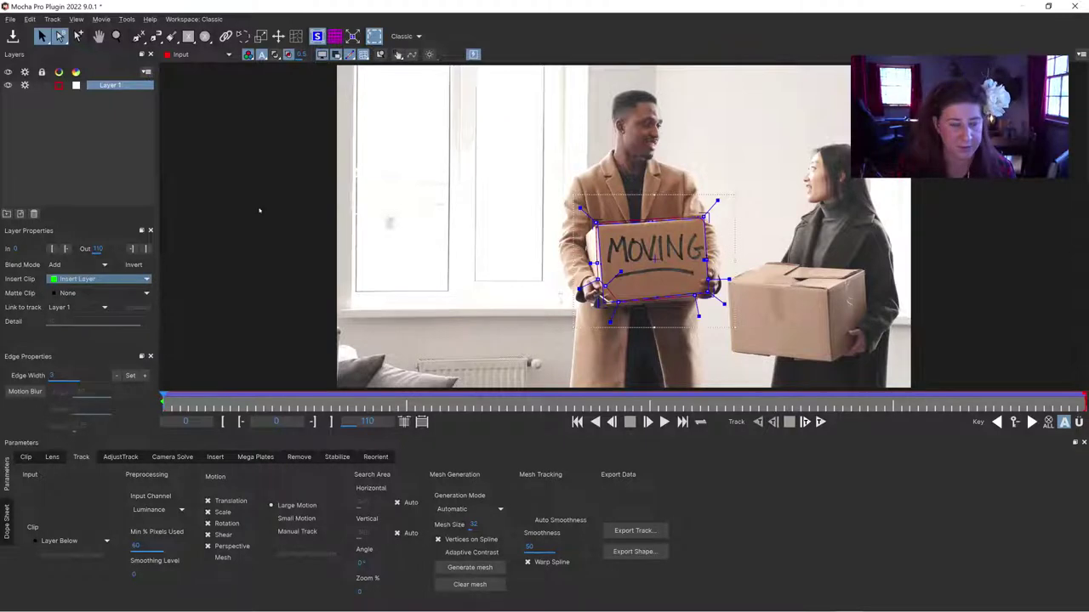
Scale down the planar surface holding the MOVING artwork and position it in the upper middle of the box front.
{"action": "left_click", "coordinate": [116, 35]}
{"action": "left_click_drag", "start_coordinate": [711, 319], "coordinate": [606, 194]}
{"action": "key", "text": "x"}
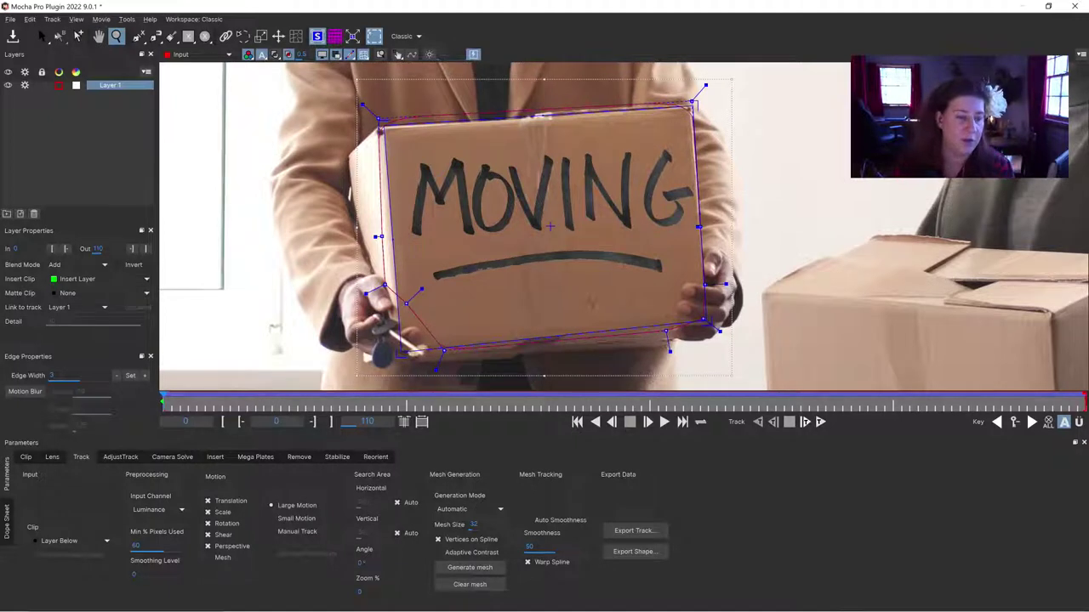
{"action": "left_click", "coordinate": [42, 35]}
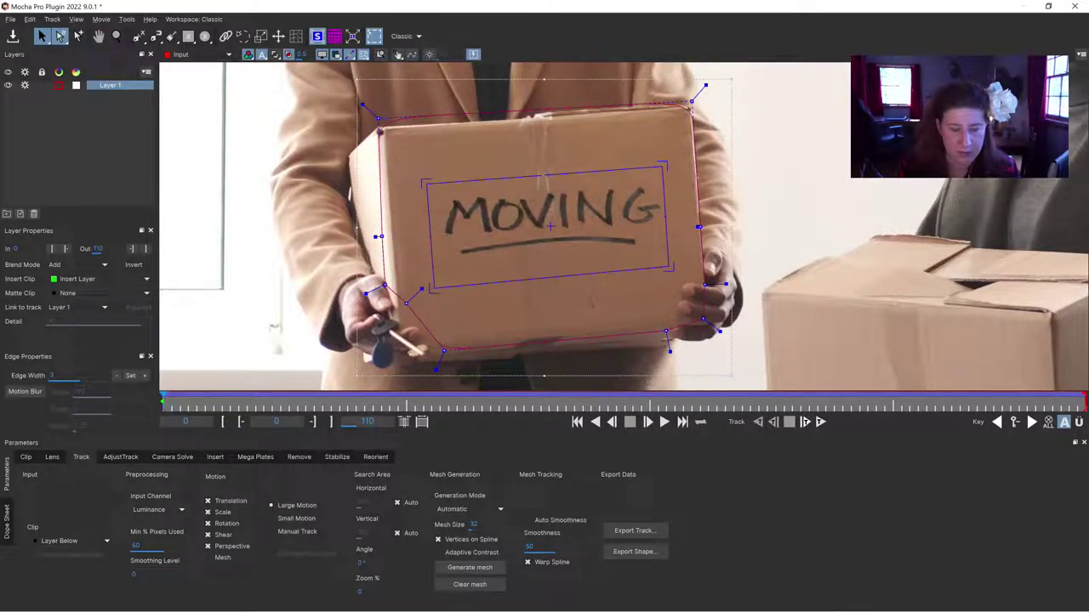
{"action": "left_click", "coordinate": [566, 202]}
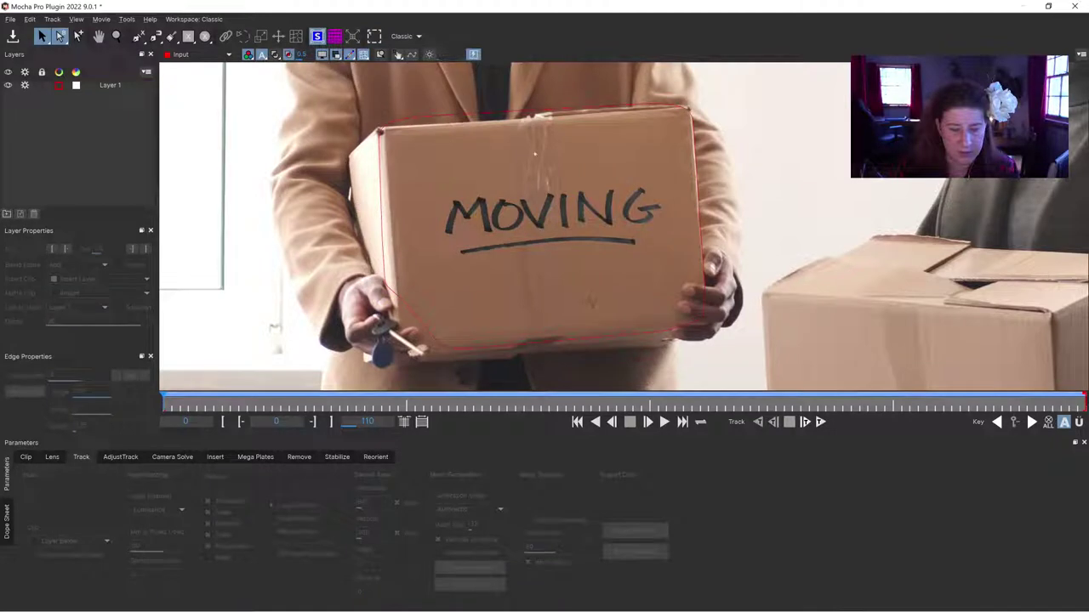
{"action": "left_click", "coordinate": [553, 220]}
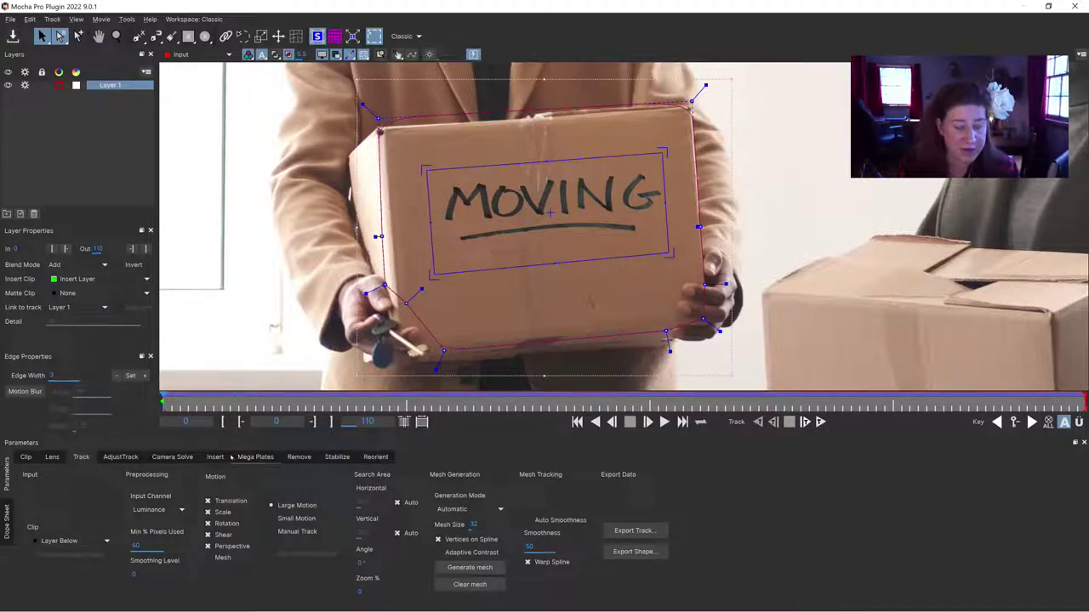
Set the insert's blend mode to Multiply, lower its opacity to about 86%, and enable motion blur.
{"action": "left_click", "coordinate": [222, 458]}
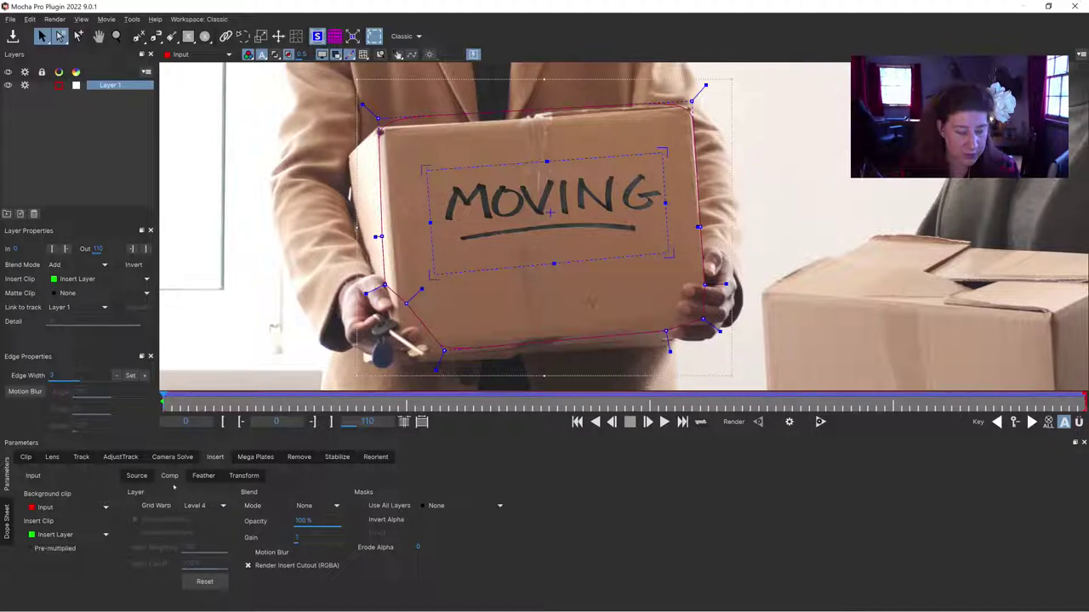
{"action": "left_click", "coordinate": [316, 506]}
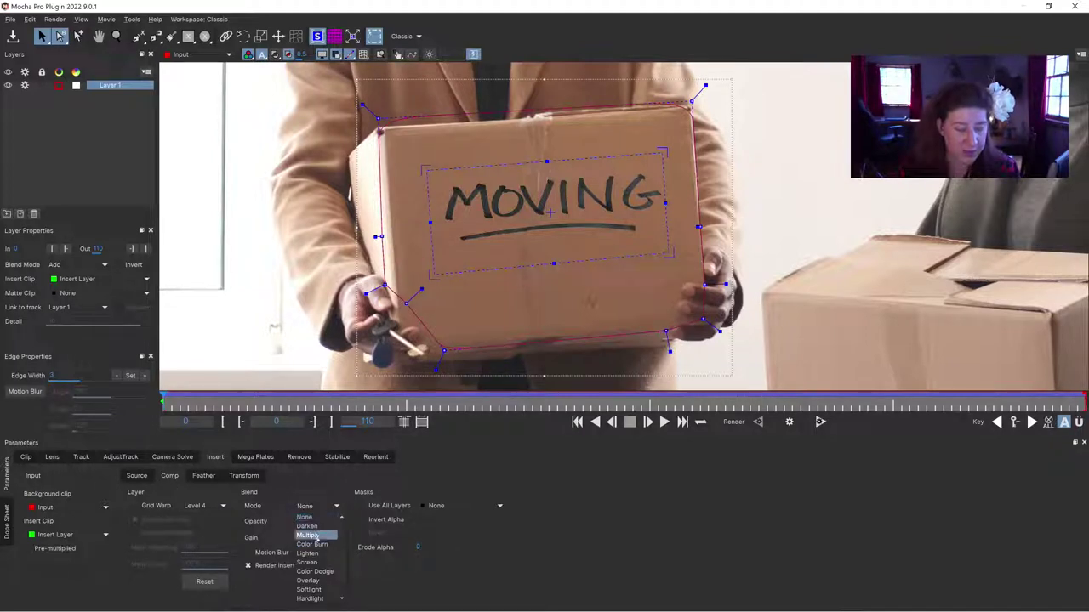
{"action": "left_click", "coordinate": [309, 535]}
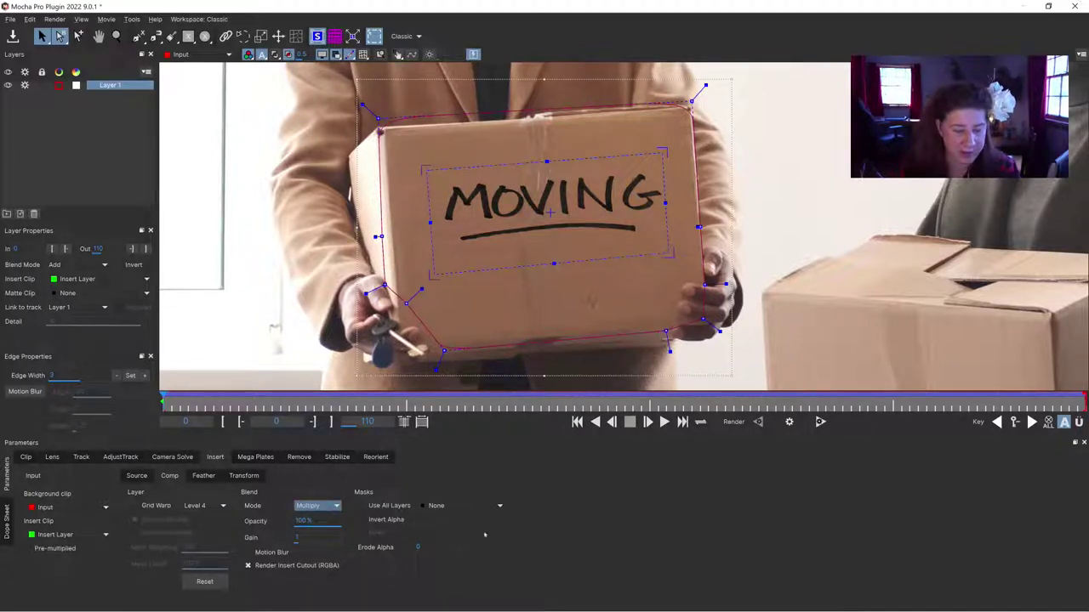
{"action": "left_click_drag", "start_coordinate": [319, 525], "coordinate": [314, 521]}
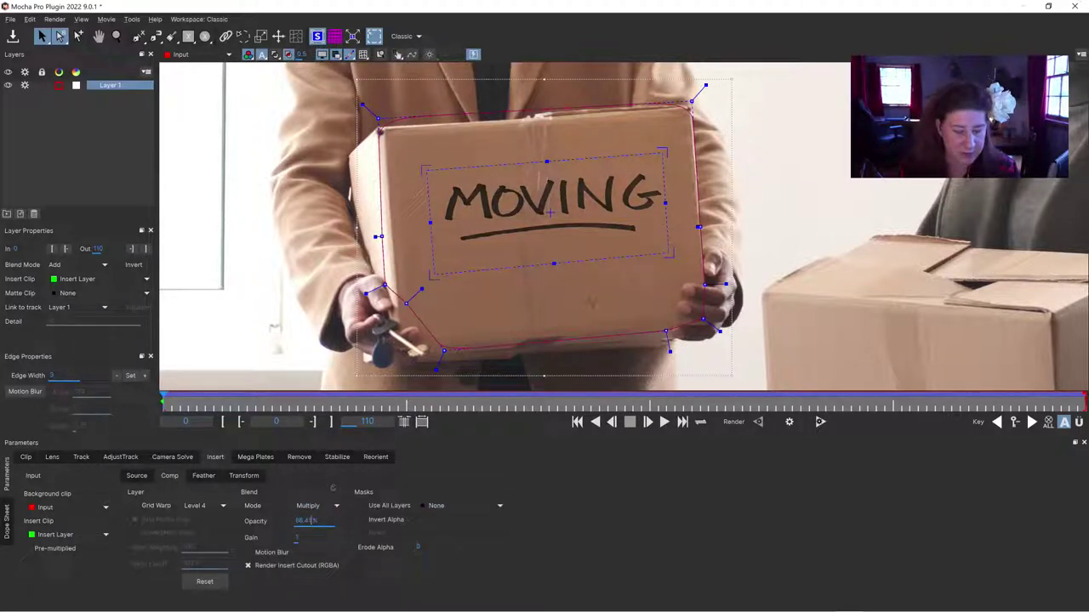
{"action": "left_click", "coordinate": [247, 553]}
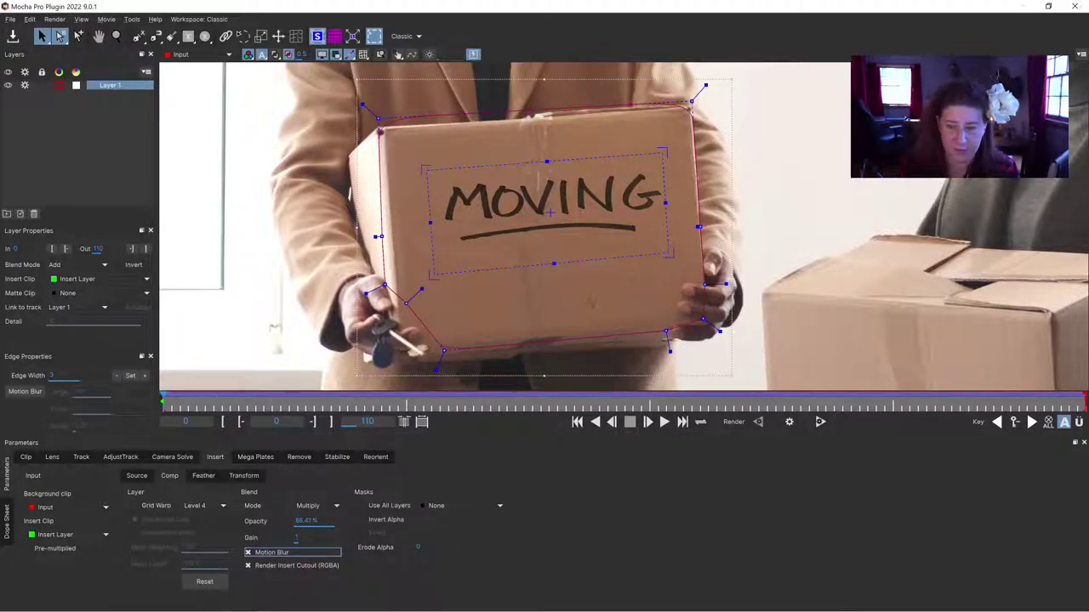
Return to the composition and render the Insert: Composite module on the MOVING layer, scrubbing the opening frames.
{"action": "left_click", "coordinate": [1074, 6]}
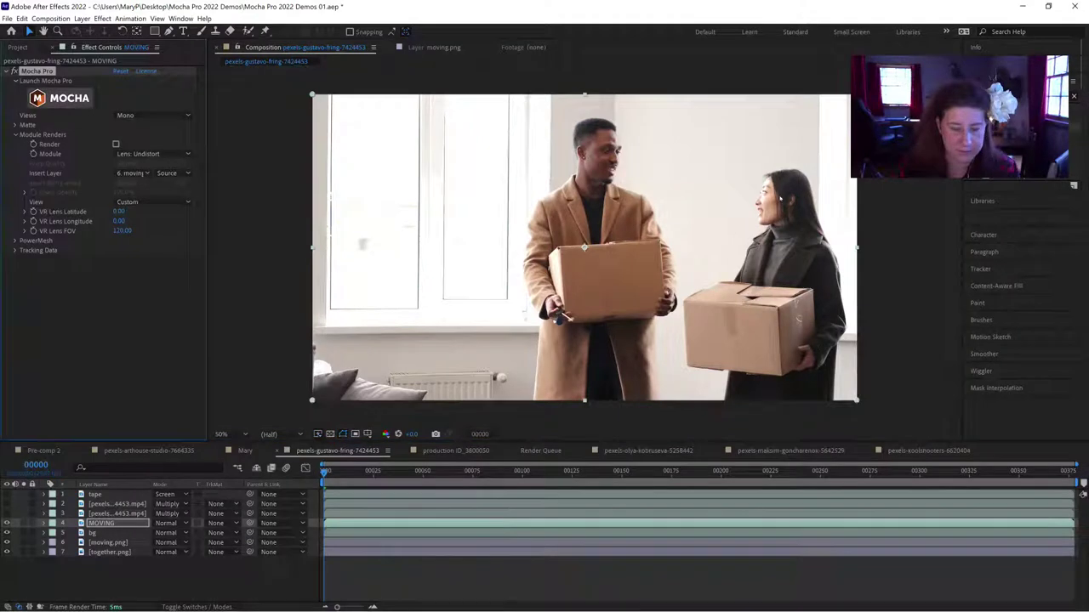
{"action": "left_click", "coordinate": [132, 154]}
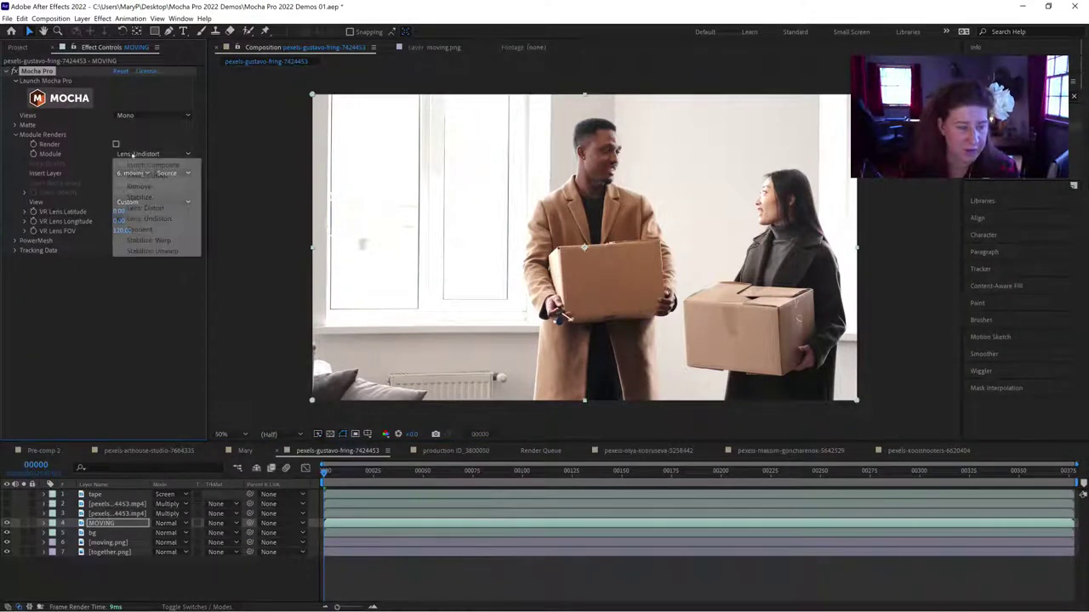
{"action": "left_click", "coordinate": [151, 164]}
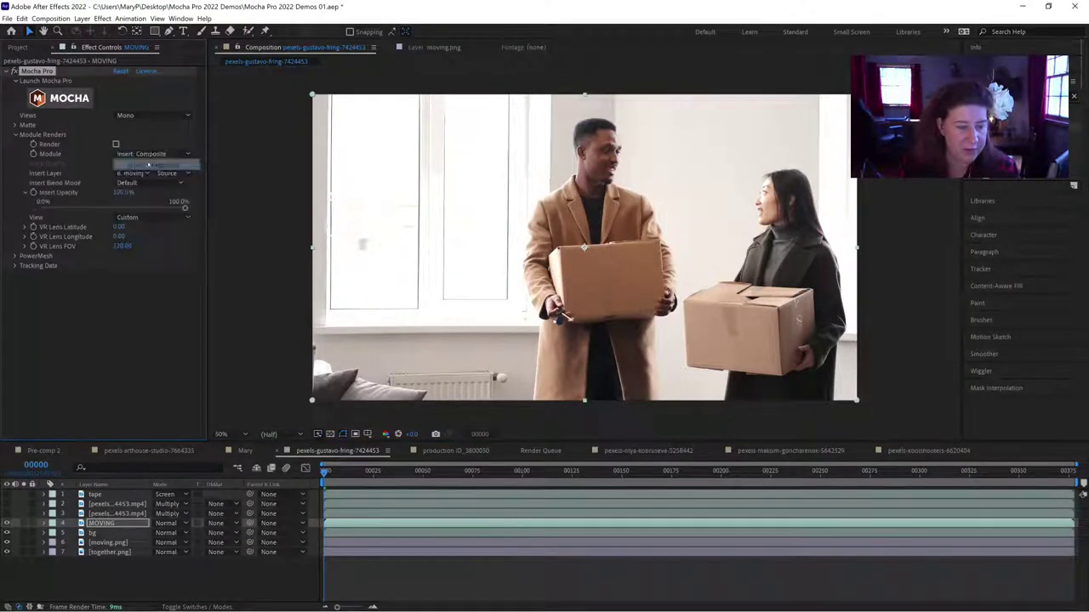
{"action": "left_click", "coordinate": [116, 145]}
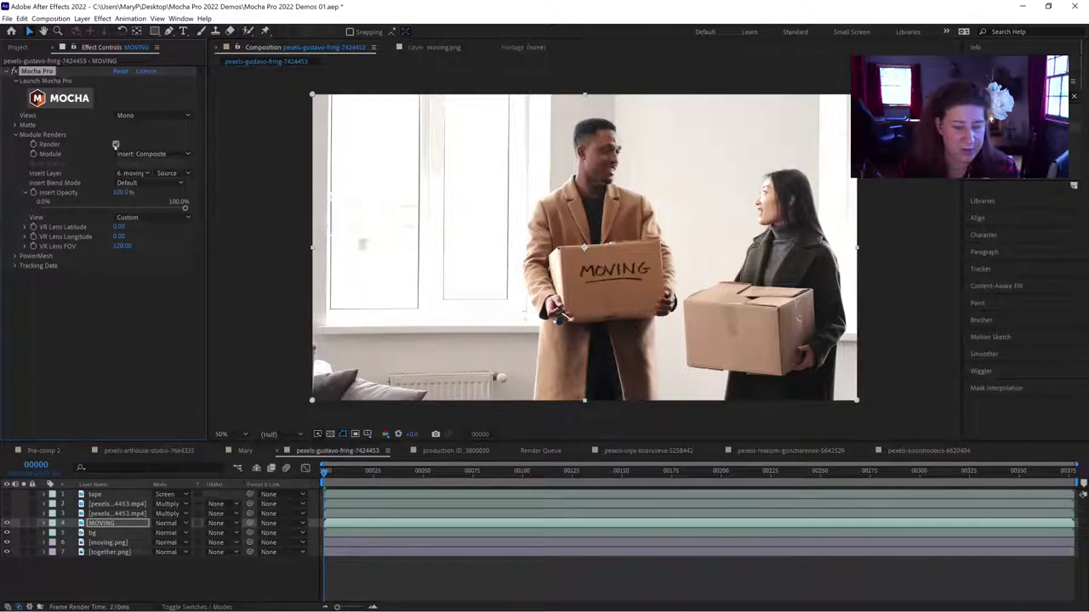
{"action": "mouse_move", "coordinate": [333, 473]}
{"action": "left_mouse_down"}
{"action": "mouse_move", "coordinate": [381, 473]}
{"action": "mouse_move", "coordinate": [318, 473]}
{"action": "left_mouse_up"}
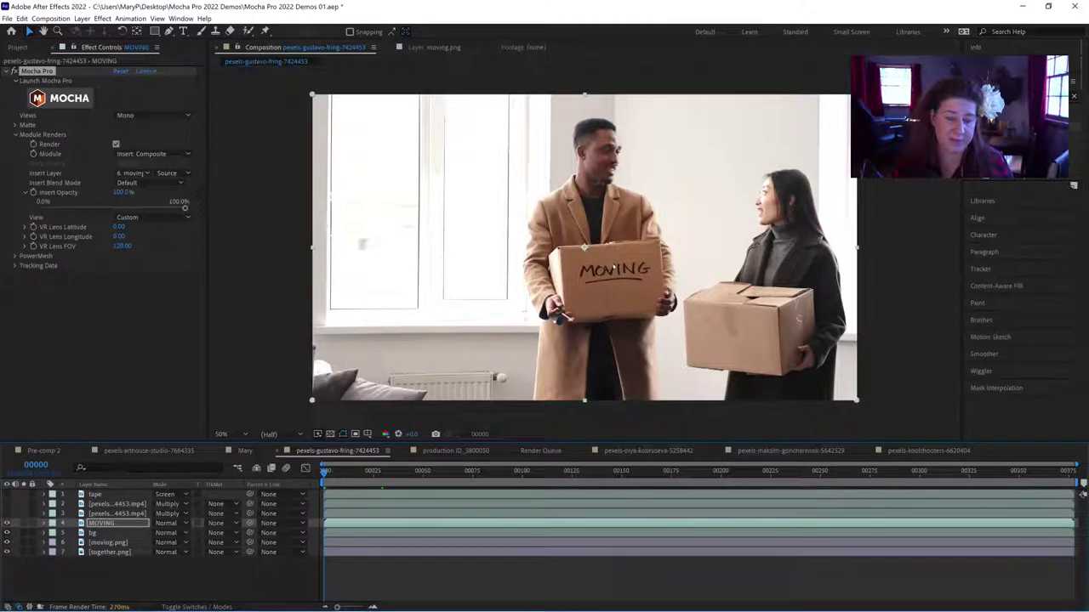
Duplicate the MOVING layer in the couple-with-boxes composition.
{"action": "scroll", "coordinate": [584, 248], "scroll_direction": "up", "scroll_amount": 4}
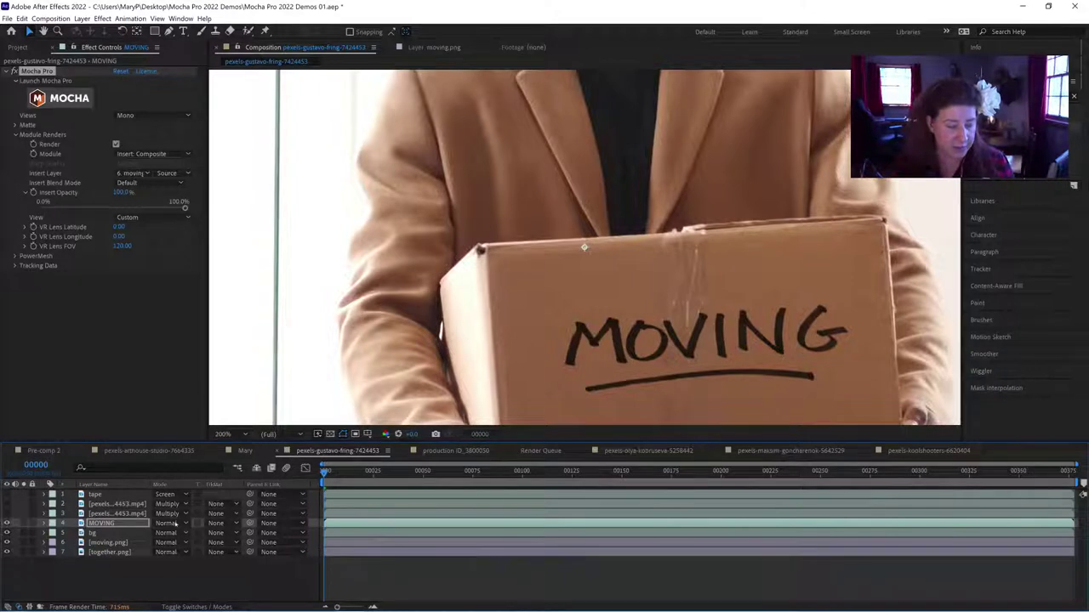
{"action": "left_click", "coordinate": [99, 525]}
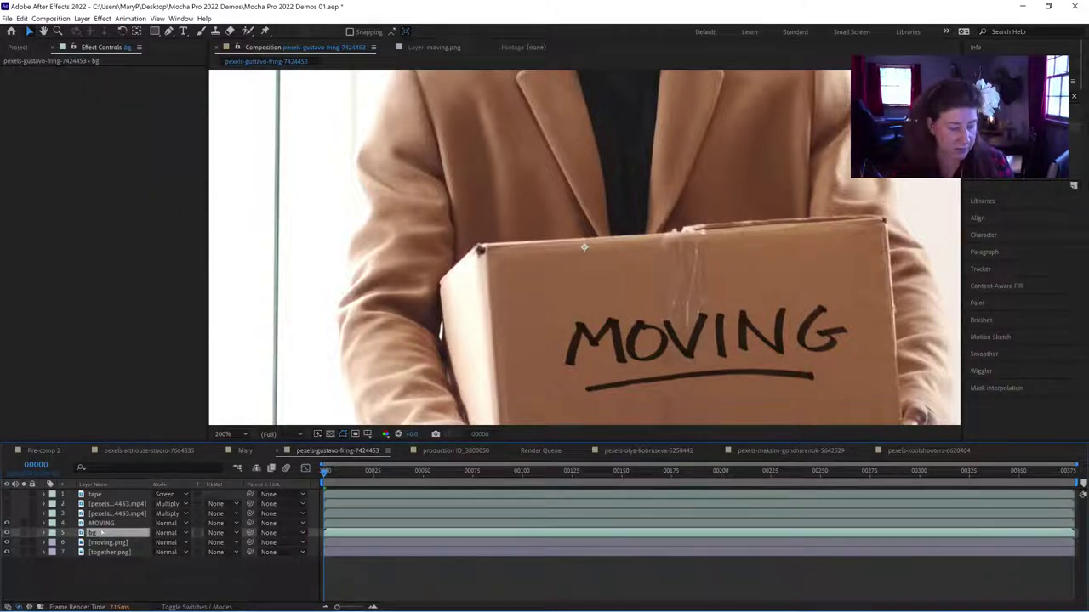
{"action": "key", "text": "ctrl+d"}
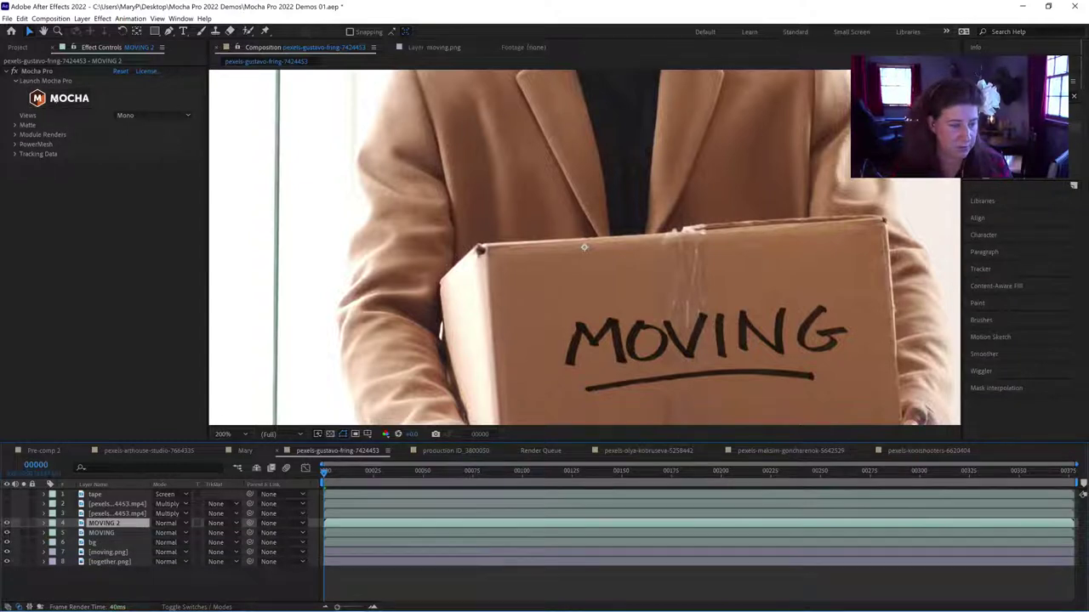
Turn off the module render on the MOVING 2 layer and launch Mocha Pro for that layer.
{"action": "left_click", "coordinate": [14, 135]}
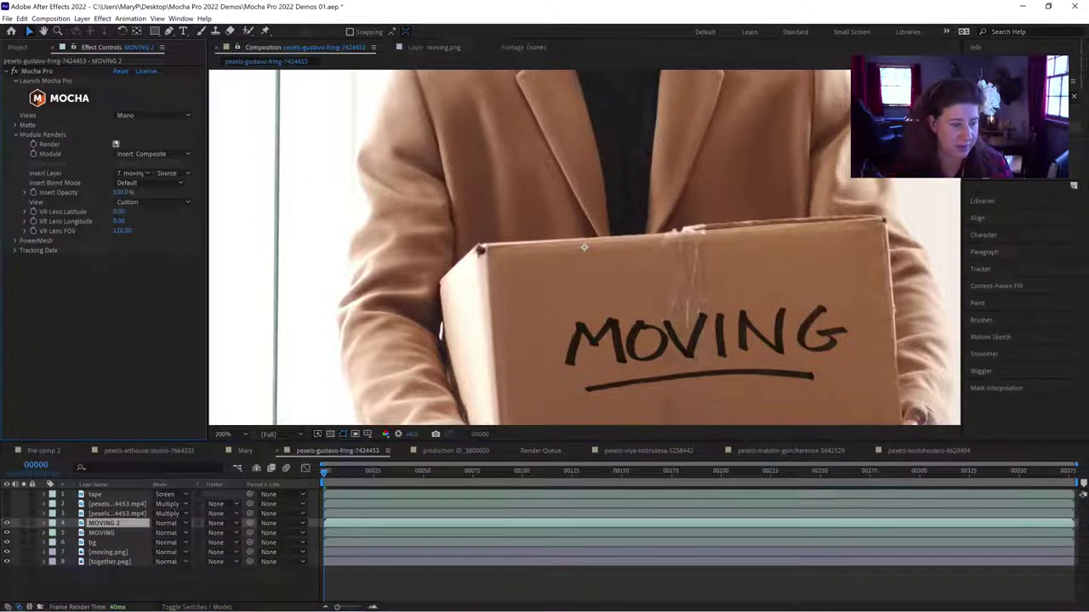
{"action": "left_click", "coordinate": [115, 144]}
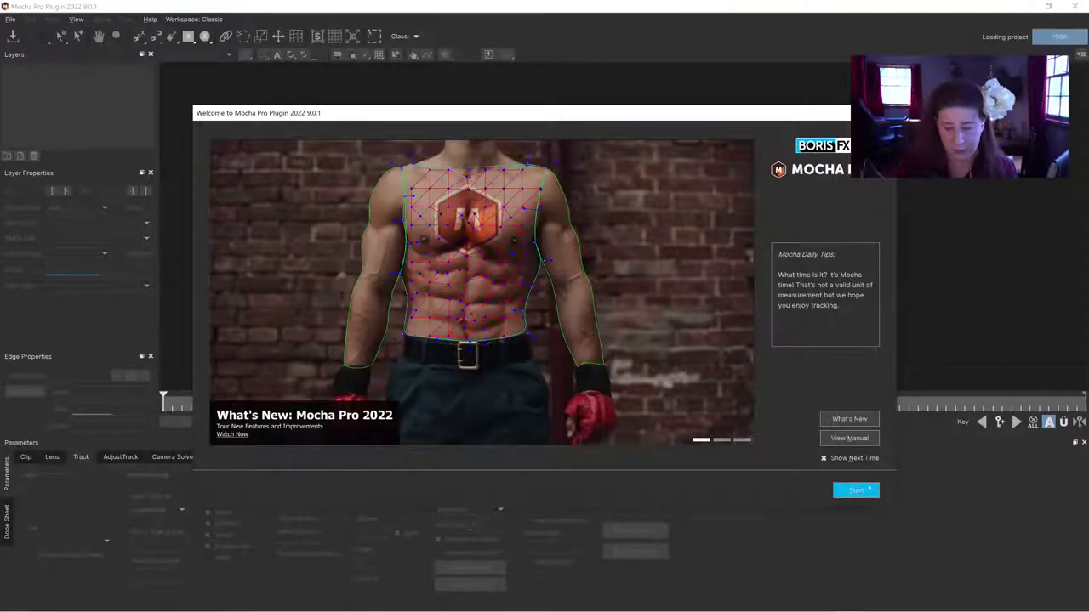
{"action": "left_click", "coordinate": [865, 489]}
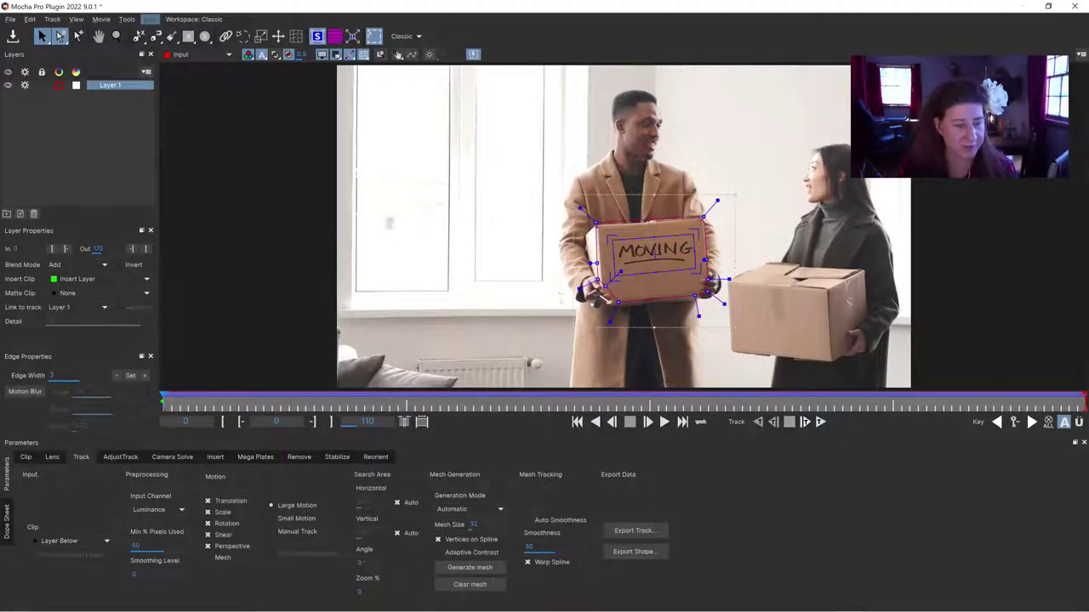
Draw a closed X-spline around the strip of clear tape on the front of the man's box at frame 0.
{"action": "left_click_drag", "start_coordinate": [681, 257], "coordinate": [253, 110]}
{"action": "left_click", "coordinate": [138, 36]}
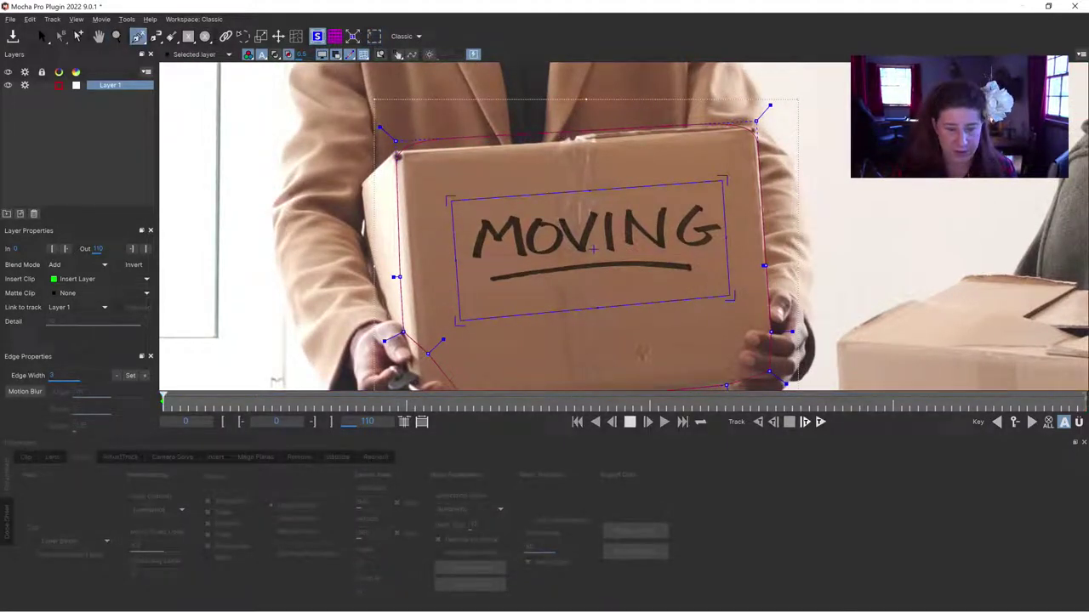
{"action": "left_click", "coordinate": [553, 145]}
{"action": "left_click", "coordinate": [566, 119]}
{"action": "left_click", "coordinate": [555, 268]}
{"action": "left_click", "coordinate": [603, 257]}
{"action": "left_click", "coordinate": [593, 136]}
{"action": "left_click", "coordinate": [596, 146]}
{"action": "left_click", "coordinate": [594, 132]}
{"action": "right_click", "coordinate": [581, 137]}
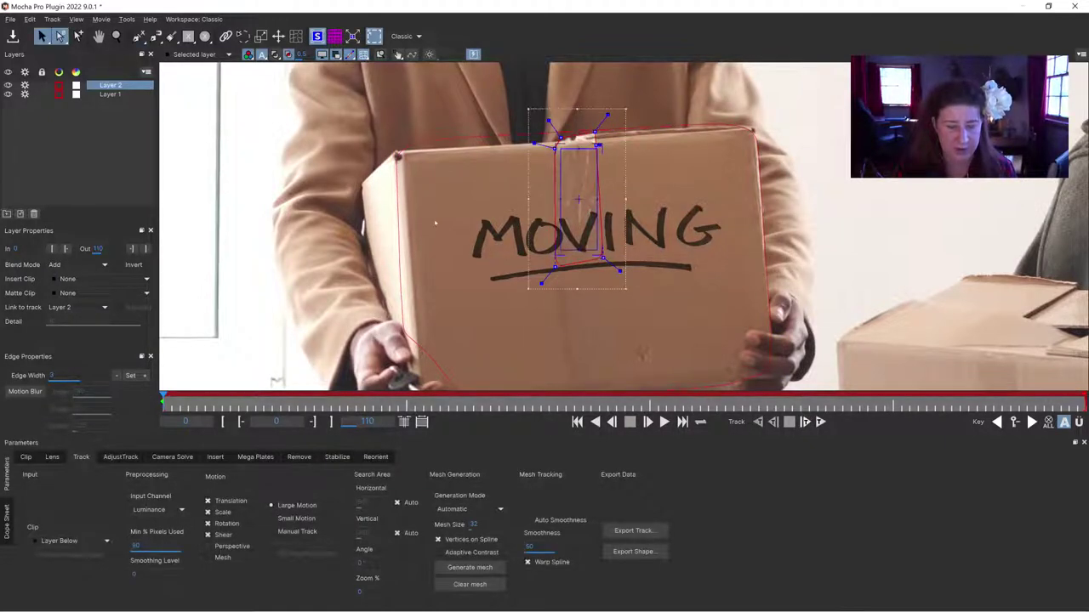
Select all points of the tape spline and extend their handles to tighten the corners.
{"action": "left_click_drag", "start_coordinate": [621, 273], "coordinate": [608, 256]}
{"action": "key", "text": "ctrl+z"}
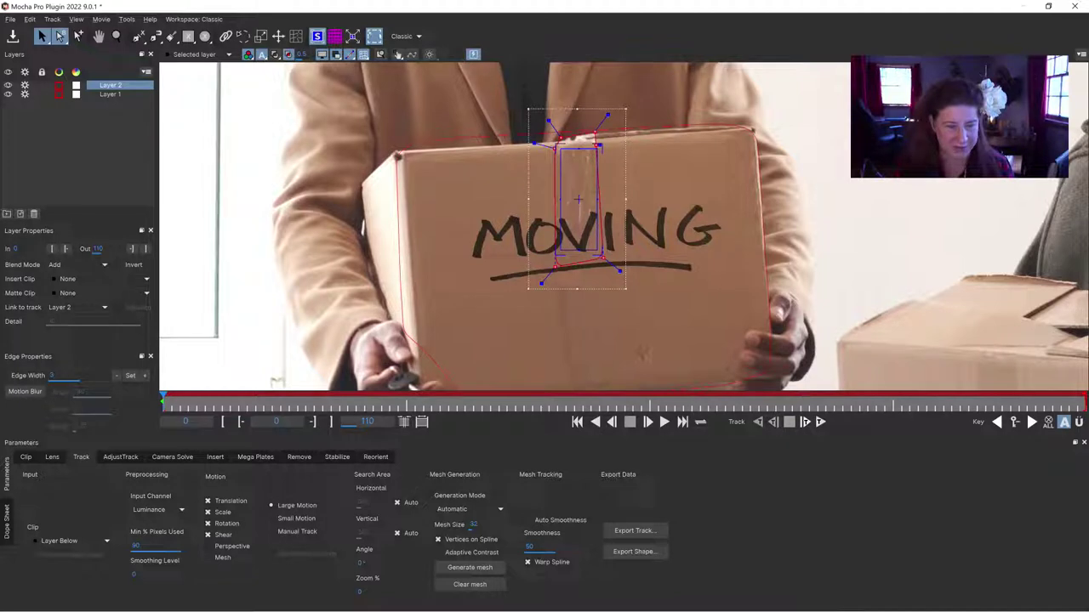
{"action": "key", "text": "ctrl+t"}
{"action": "left_click_drag", "start_coordinate": [620, 272], "coordinate": [624, 273]}
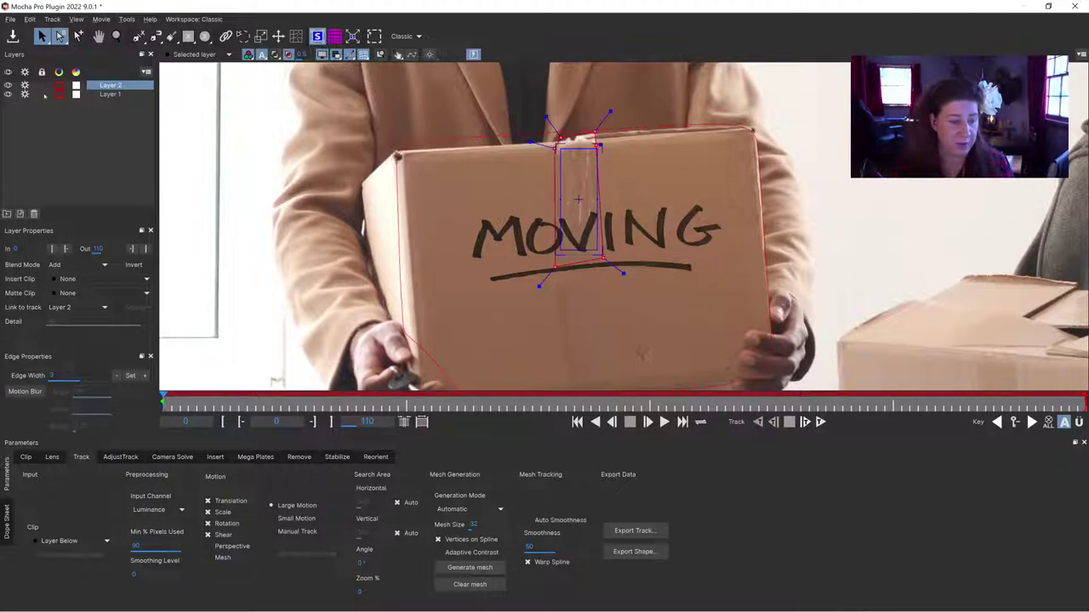
Rename the box layer "bg track" and the new tape spline layer "tape roto".
{"action": "double_click", "coordinate": [115, 94]}
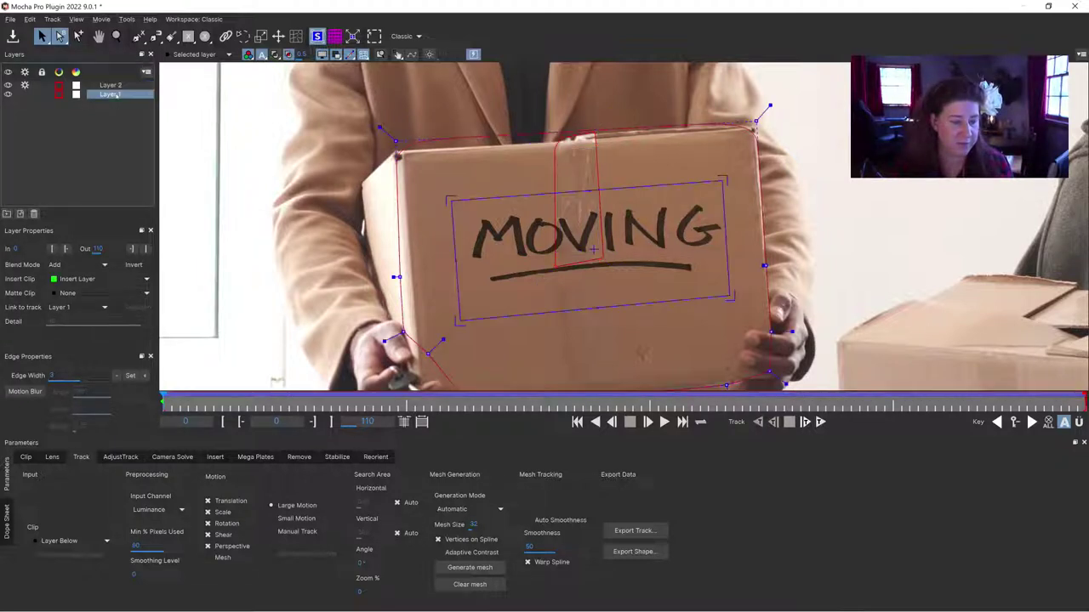
{"action": "type", "text": "bgbg track"}
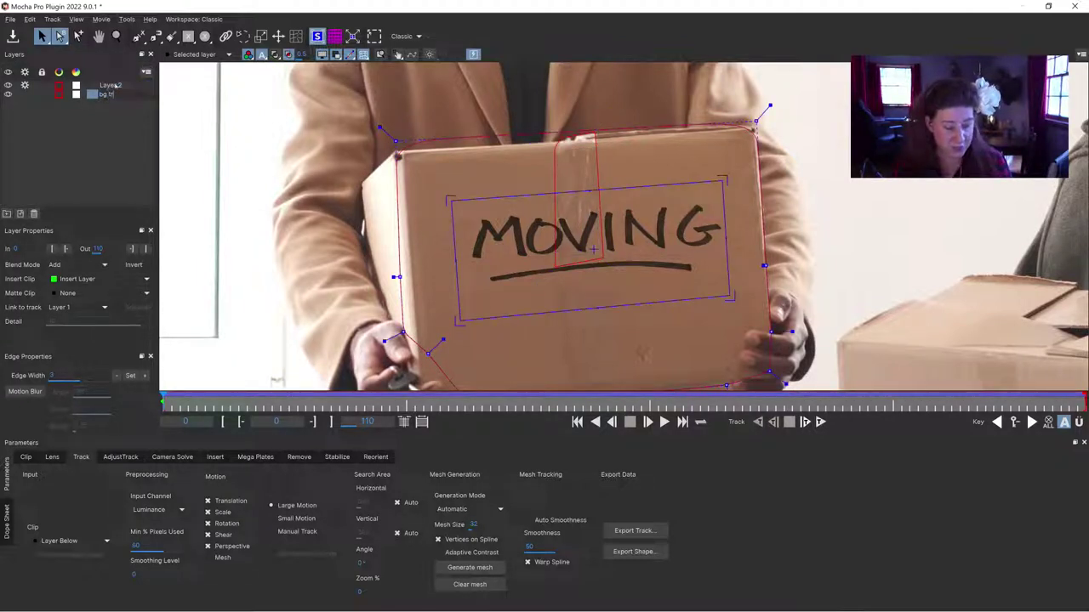
{"action": "key", "text": "Return"}
{"action": "left_click", "coordinate": [111, 85]}
{"action": "left_click", "coordinate": [111, 85]}
{"action": "type", "text": "top"}
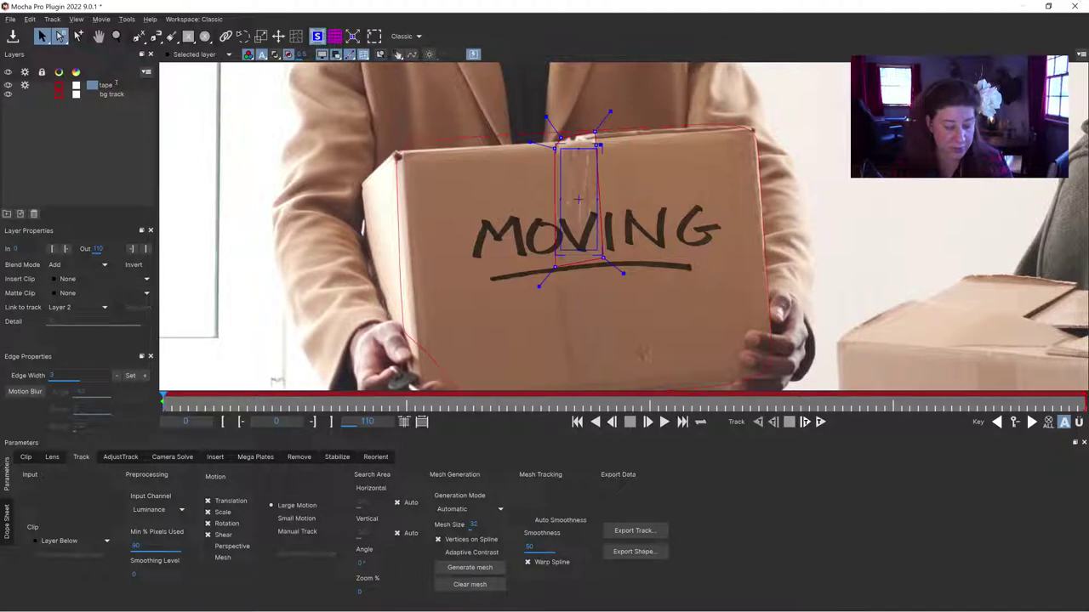
{"action": "type", "text": " roto"}
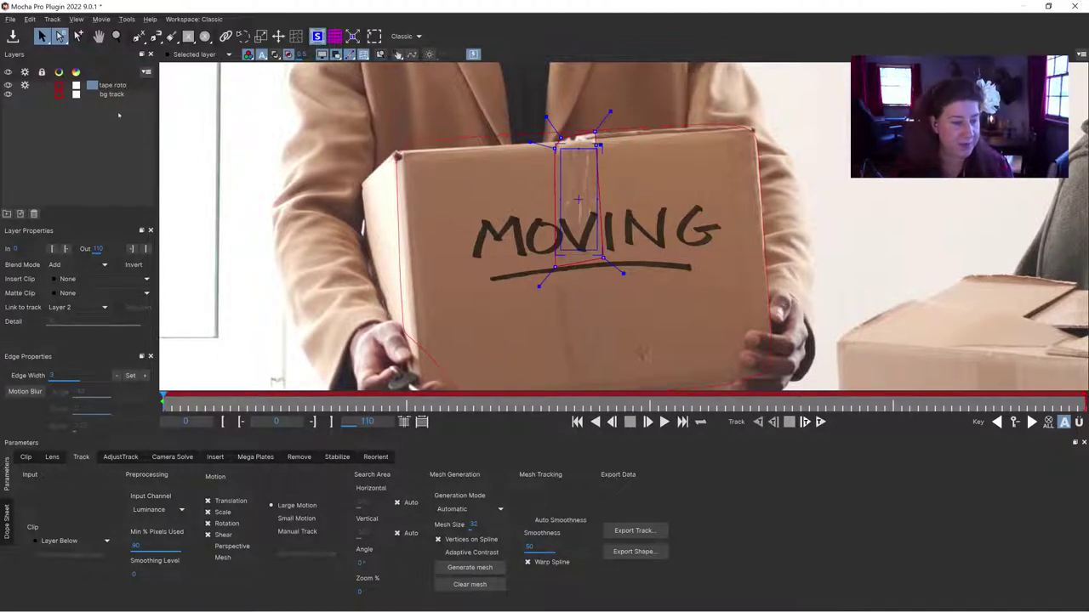
{"action": "key", "text": "Return"}
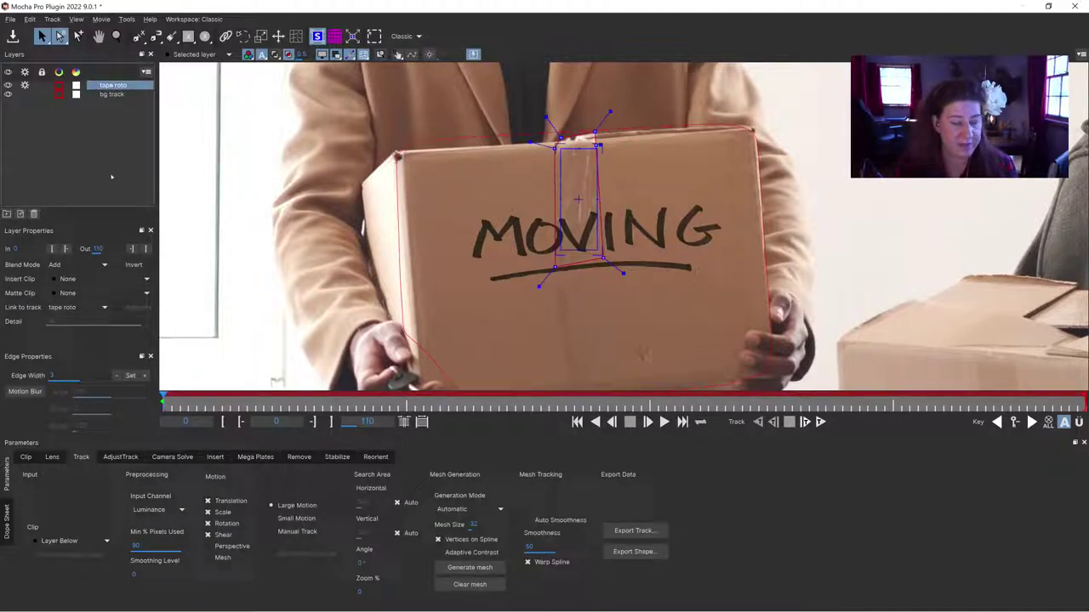
Link the tape roto layer to the bg track and preview its motion, saving the Mocha project before closing it.
{"action": "left_click", "coordinate": [74, 309]}
{"action": "left_click", "coordinate": [63, 329]}
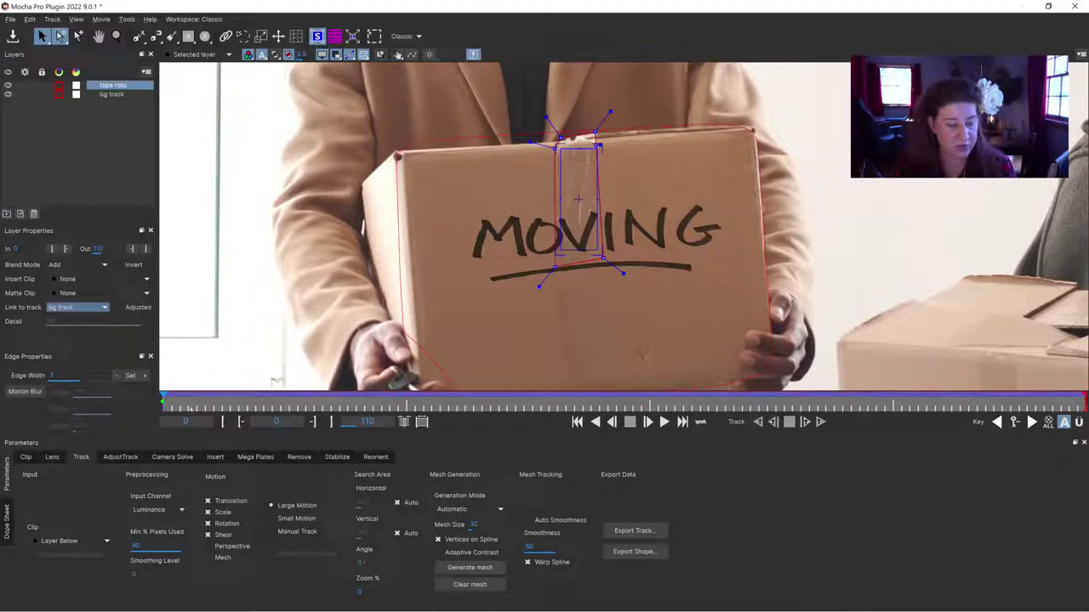
{"action": "key", "text": "space"}
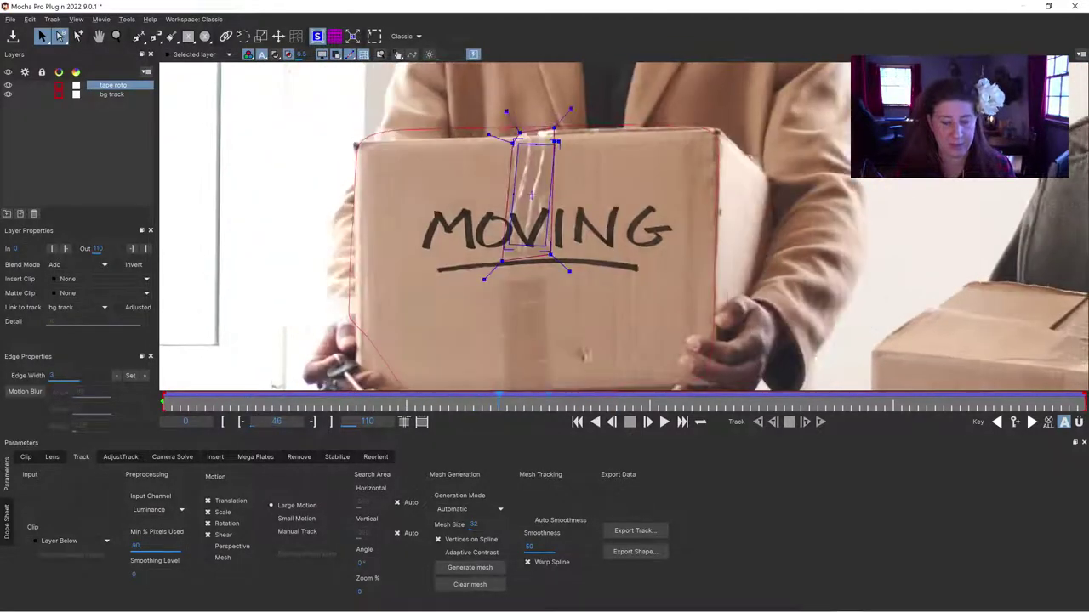
{"action": "left_click", "coordinate": [13, 36]}
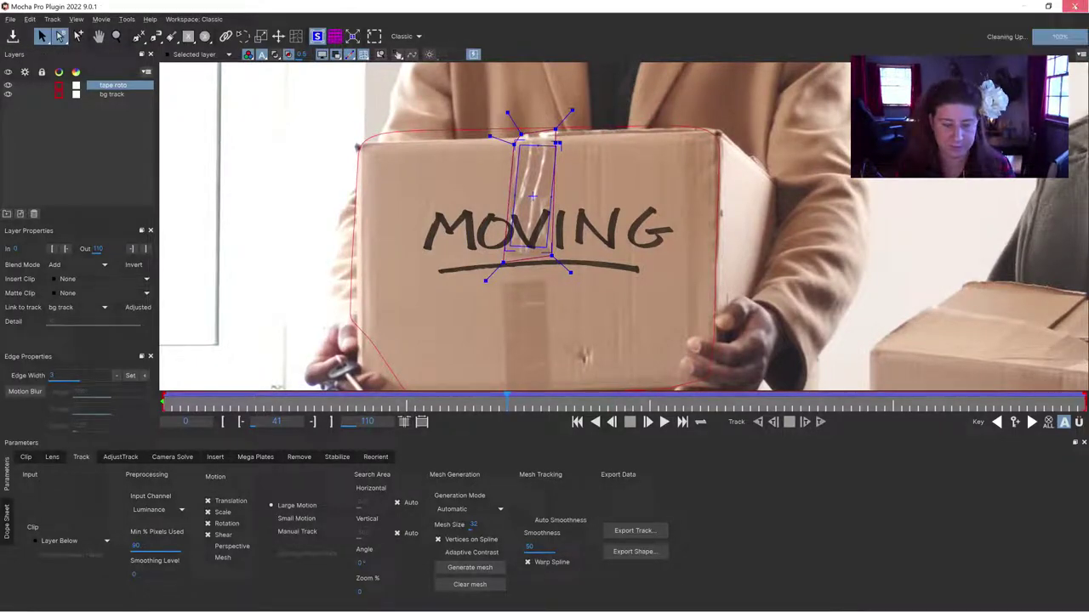
{"action": "left_click", "coordinate": [1074, 5]}
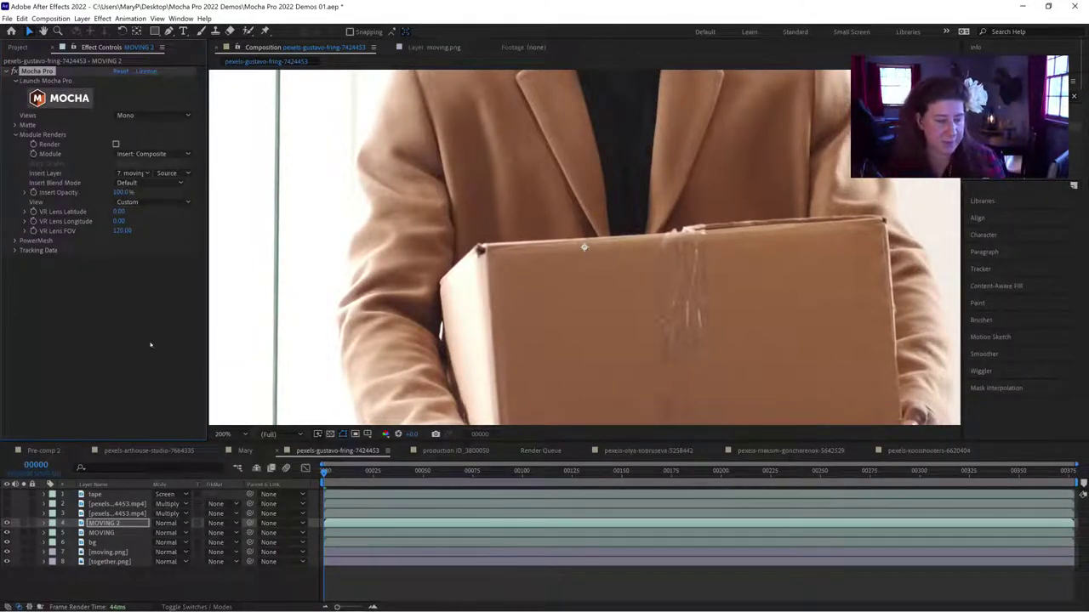
Set MOVING 2's insert layer to None and restrict its applied matte to the tape roto shape.
{"action": "left_click", "coordinate": [16, 125]}
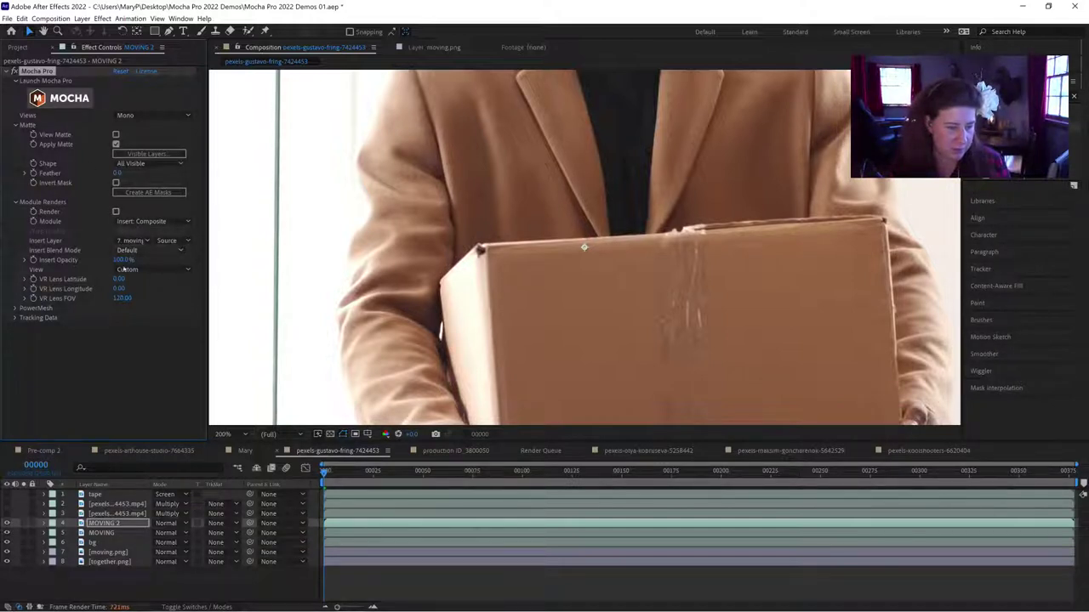
{"action": "left_click", "coordinate": [134, 241]}
{"action": "left_click", "coordinate": [135, 252]}
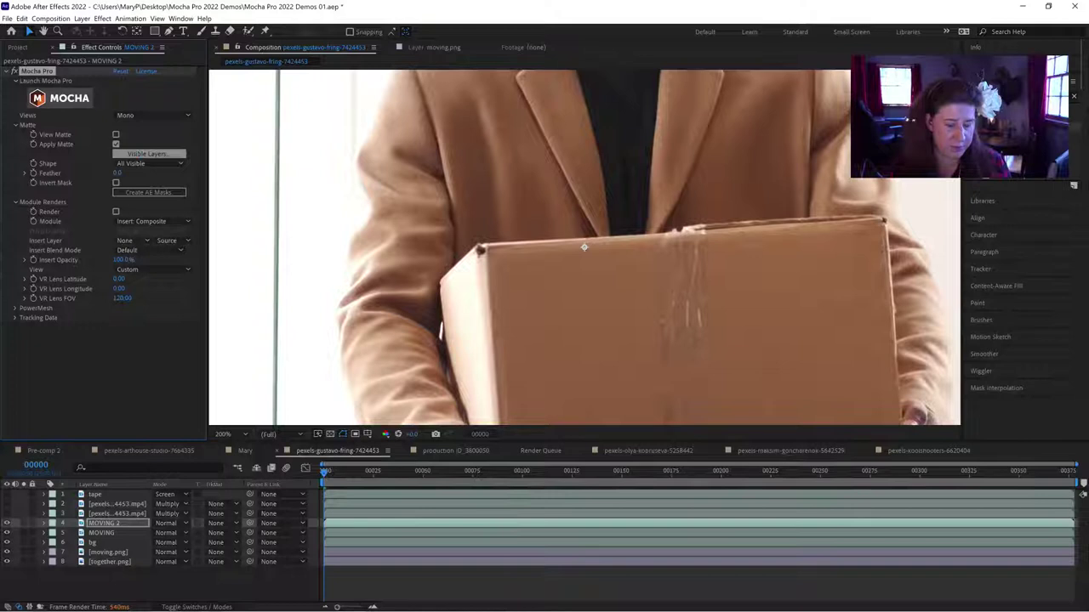
{"action": "left_click", "coordinate": [149, 154]}
{"action": "left_click", "coordinate": [502, 307]}
{"action": "left_click", "coordinate": [563, 329]}
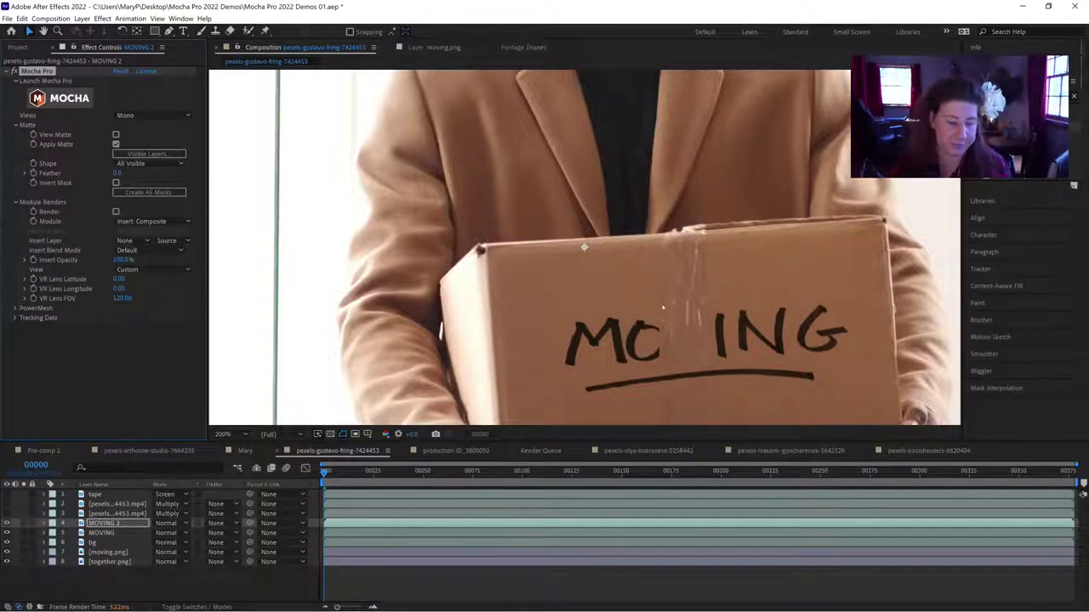
Set the MOVING 2 layer's blend mode to Screen and desaturate it using a Hue/Saturation effect with Master Saturation at -100.
{"action": "left_click", "coordinate": [168, 523]}
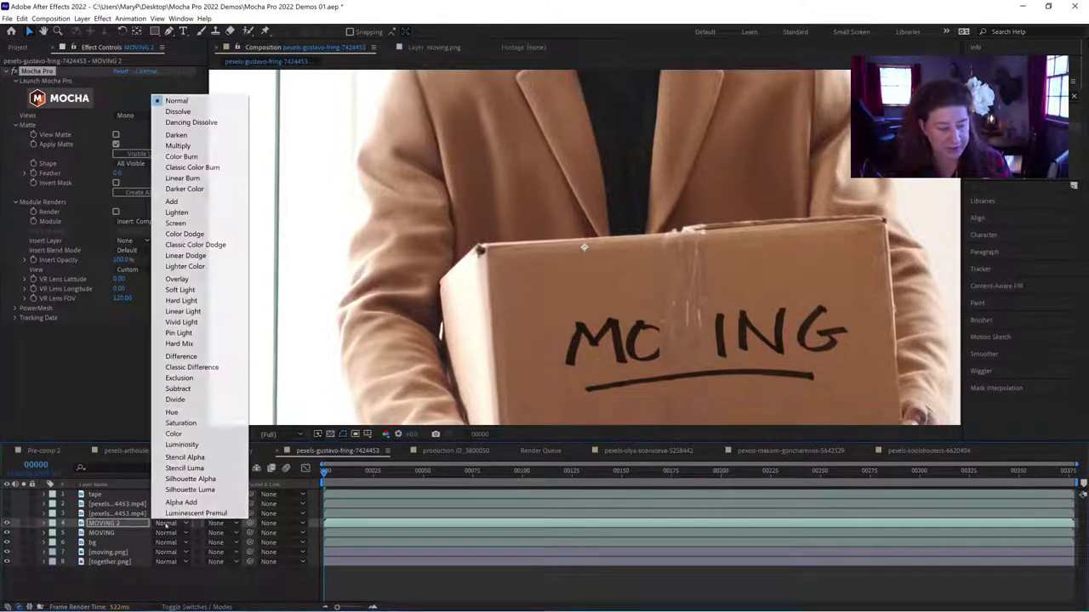
{"action": "left_click", "coordinate": [178, 223]}
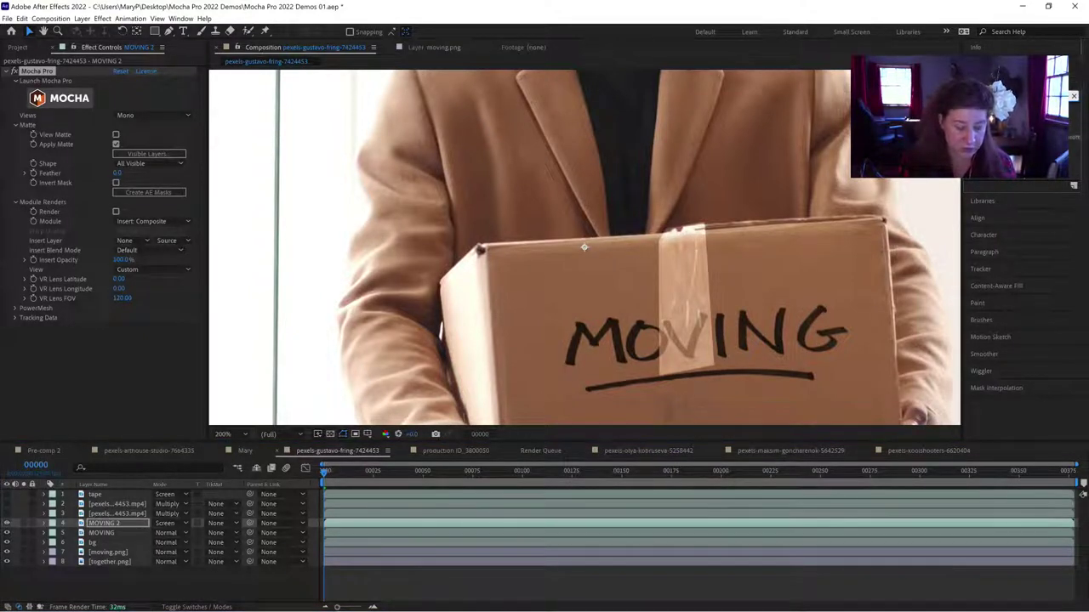
{"action": "left_click_drag", "start_coordinate": [1004, 137], "coordinate": [93, 377]}
{"action": "scroll", "coordinate": [97, 371], "scroll_direction": "down", "scroll_amount": 1}
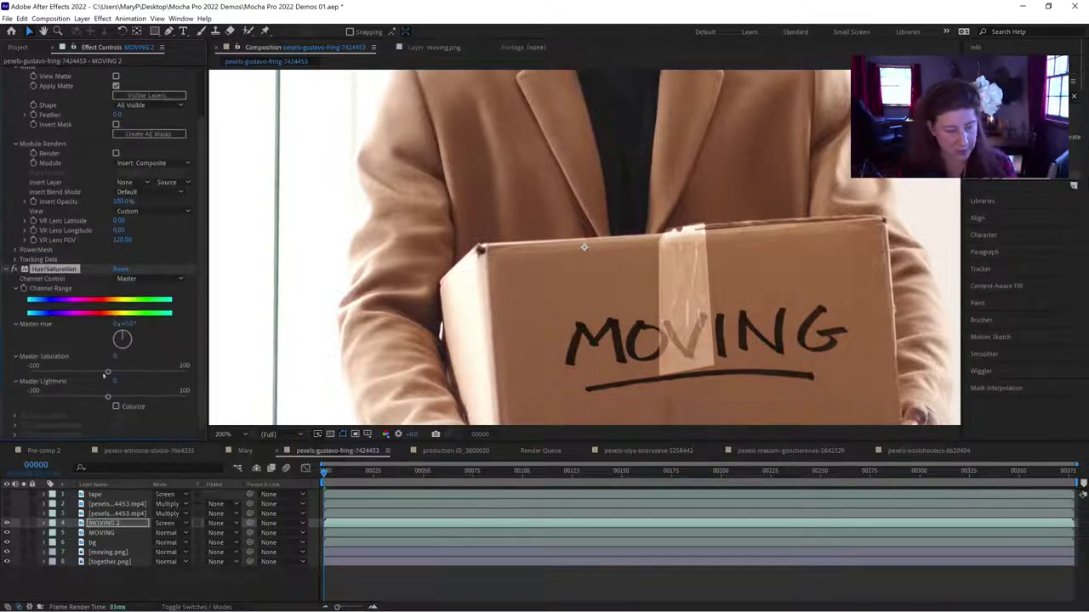
{"action": "left_click_drag", "start_coordinate": [107, 374], "coordinate": [31, 372]}
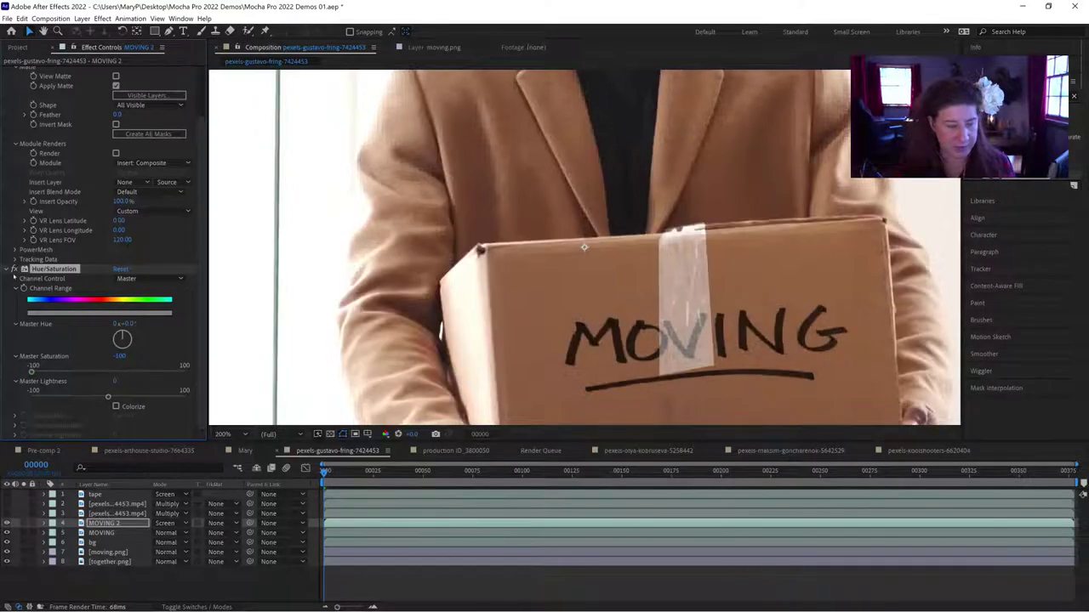
{"action": "left_click", "coordinate": [14, 269]}
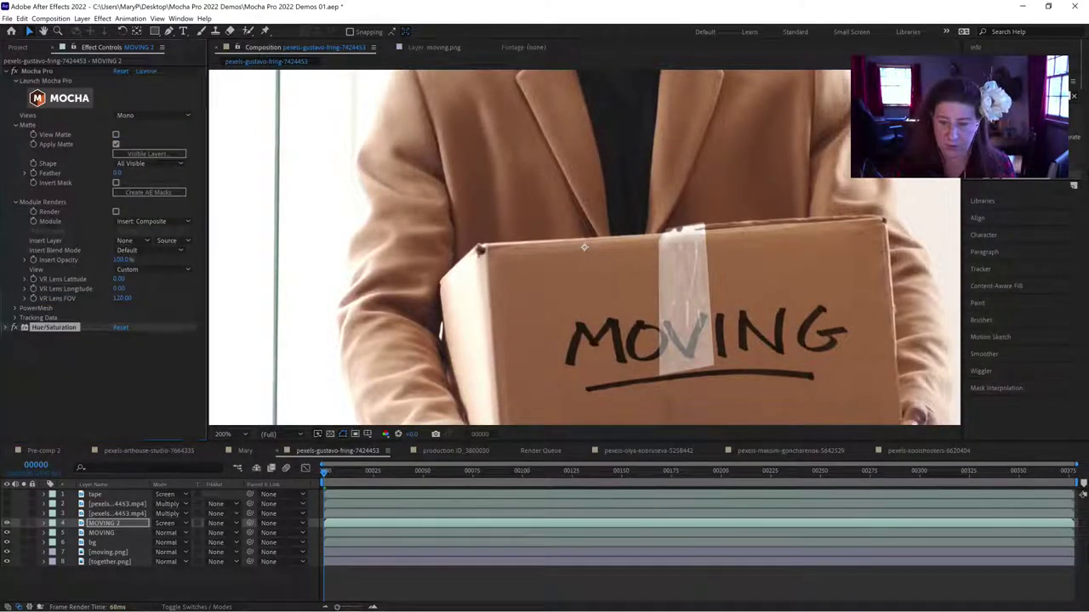
Add a Levels effect to MOVING 2 with Input Black at 118, then compare it on and off and play the shot.
{"action": "type", "text": "levels"}
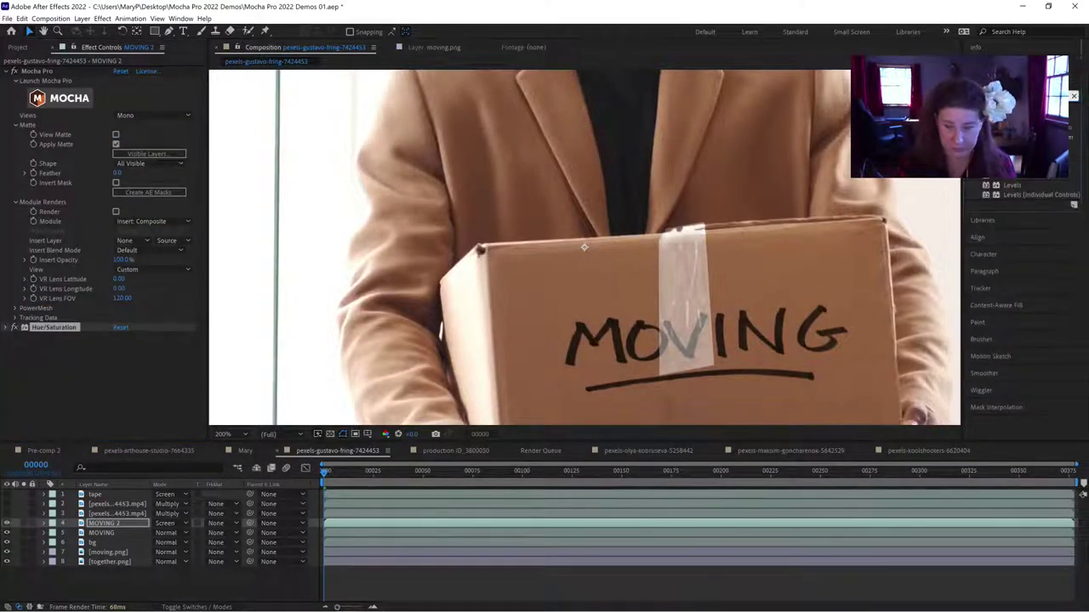
{"action": "left_click_drag", "start_coordinate": [1010, 184], "coordinate": [94, 345]}
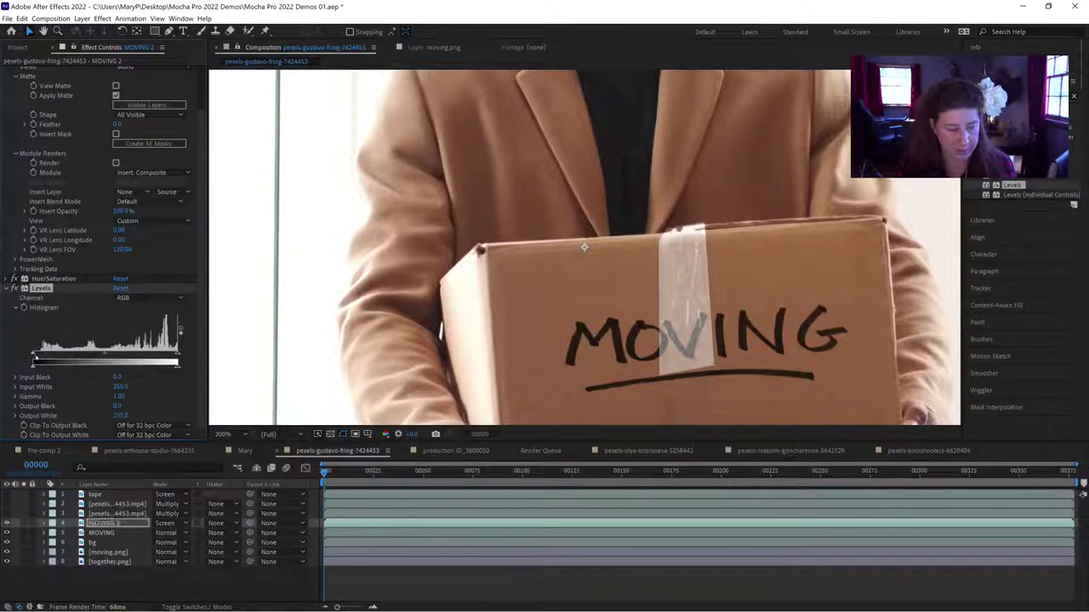
{"action": "left_click_drag", "start_coordinate": [33, 354], "coordinate": [100, 362]}
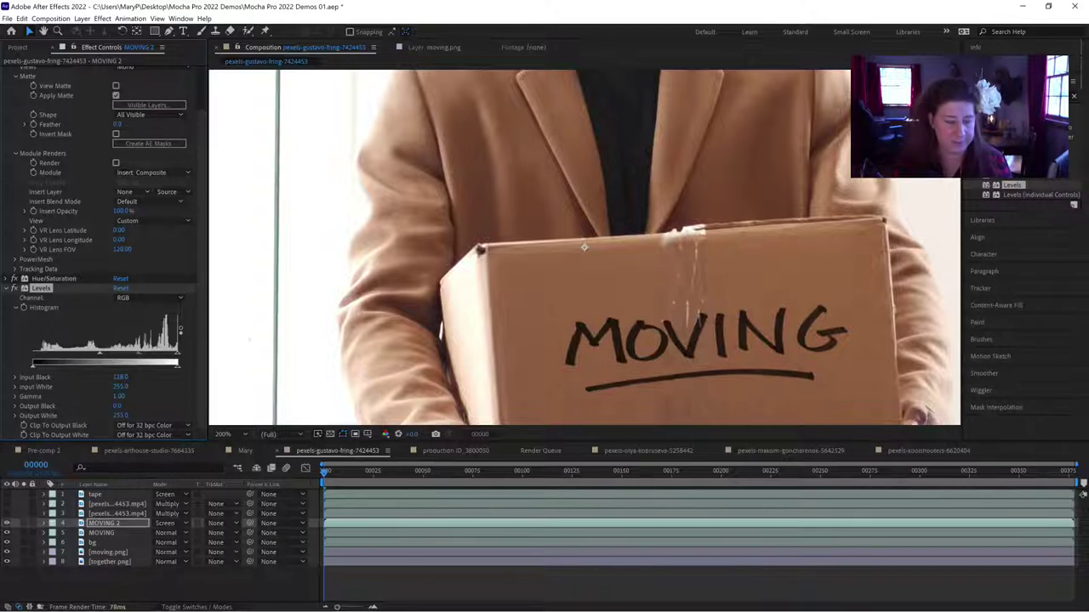
{"action": "left_click", "coordinate": [15, 288]}
{"action": "left_click", "coordinate": [14, 288]}
{"action": "left_click", "coordinate": [14, 289]}
{"action": "left_click", "coordinate": [15, 288]}
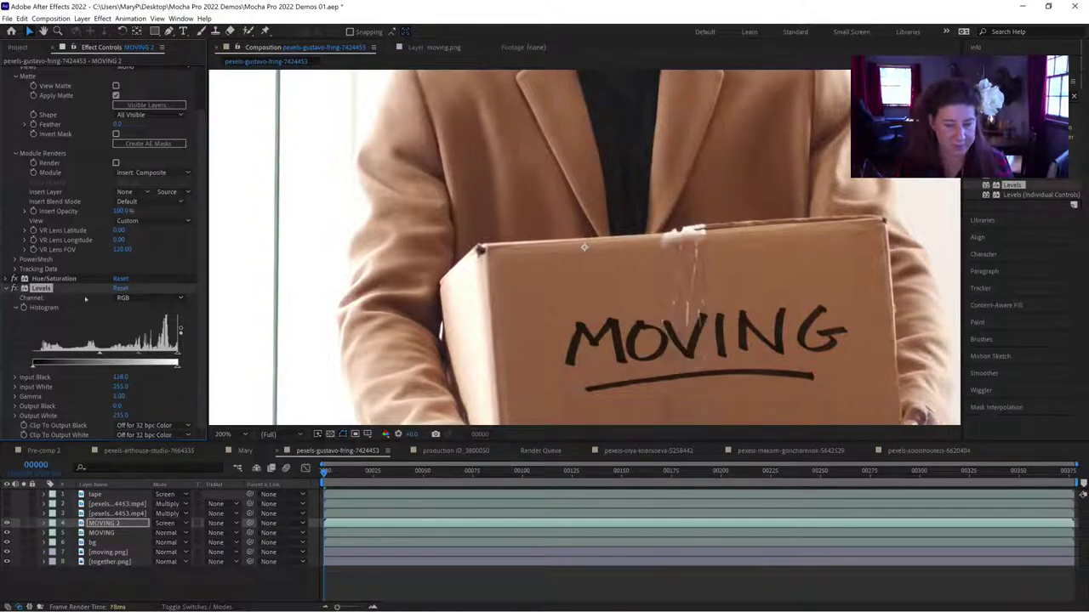
{"action": "key", "text": "space"}
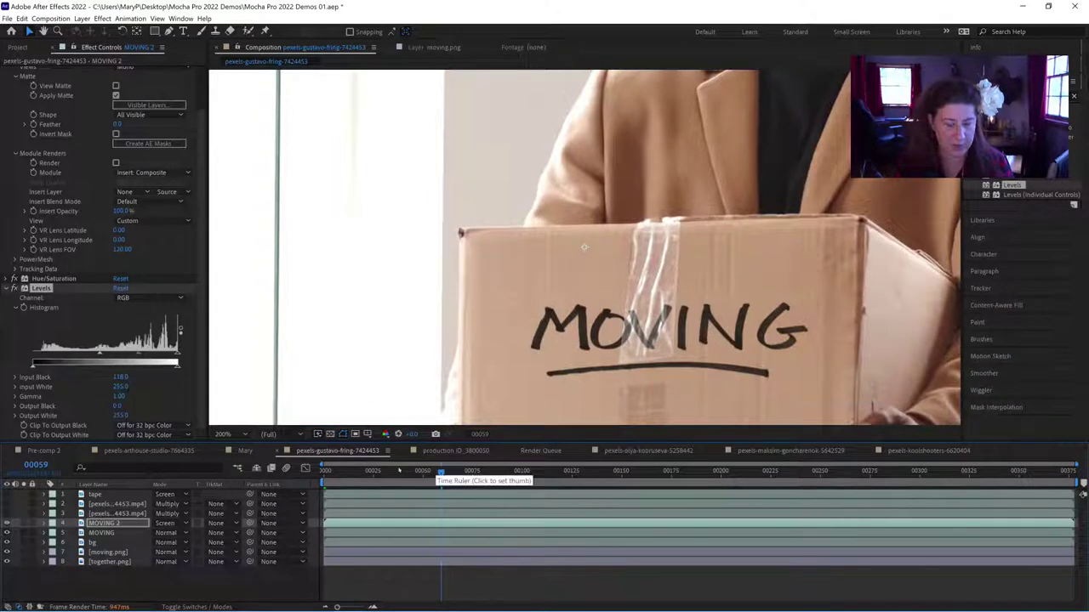
{"action": "key", "text": "space"}
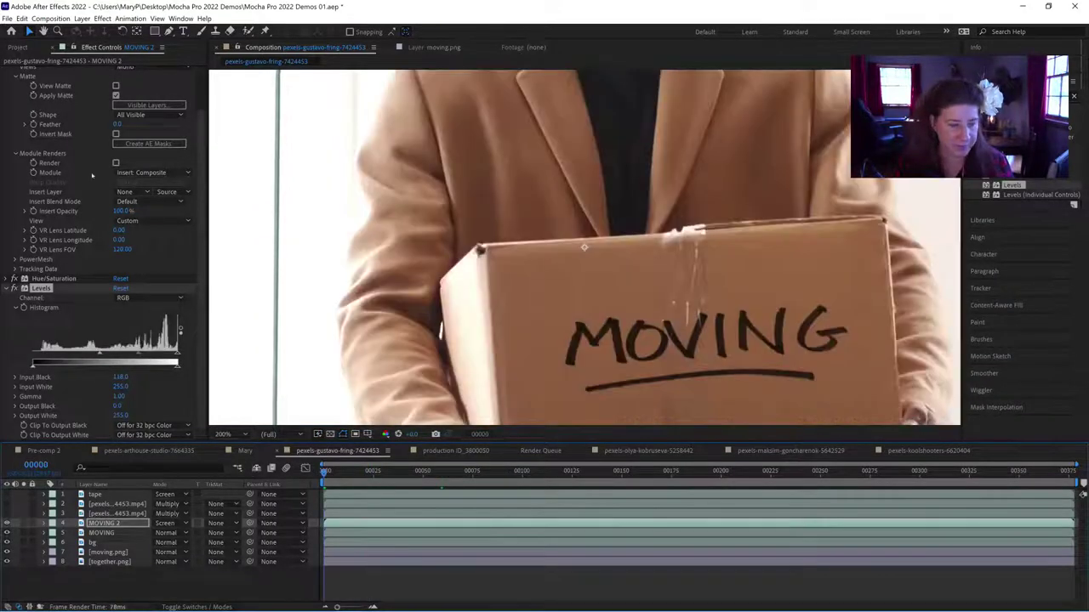
Set the Mocha Pro matte feather on the MOVING 2 layer to 2.
{"action": "scroll", "coordinate": [198, 240], "scroll_direction": "up", "scroll_amount": 3}
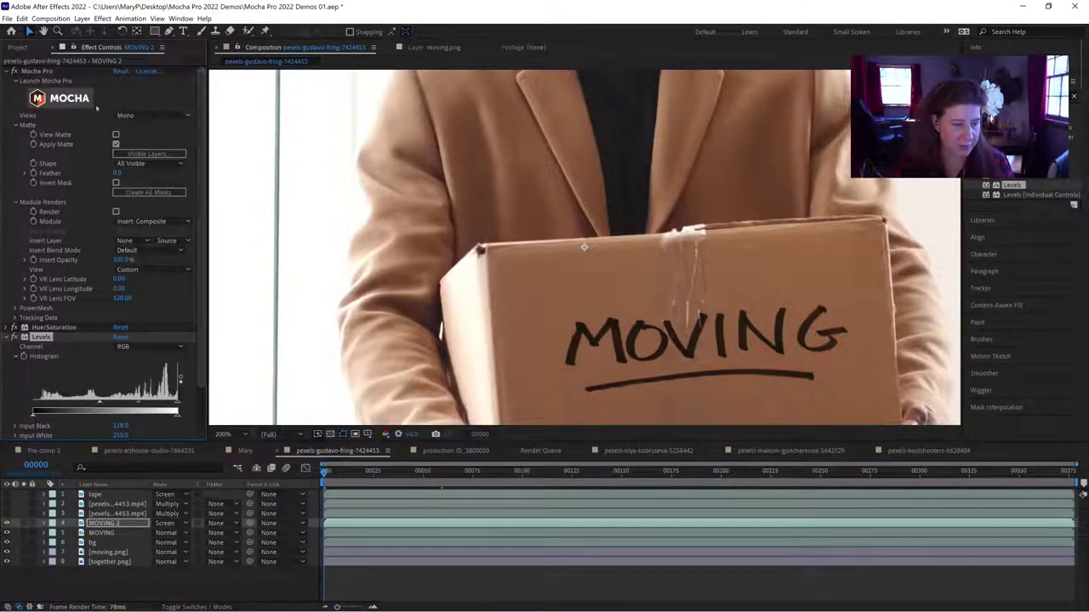
{"action": "left_click", "coordinate": [119, 173]}
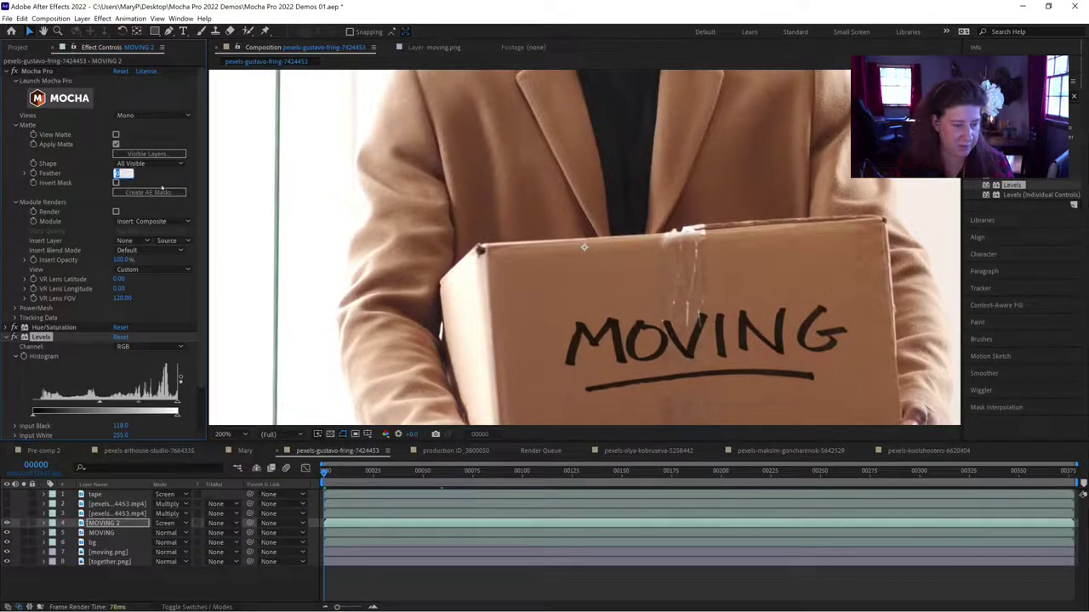
{"action": "type", "text": "2"}
{"action": "key", "text": "Return"}
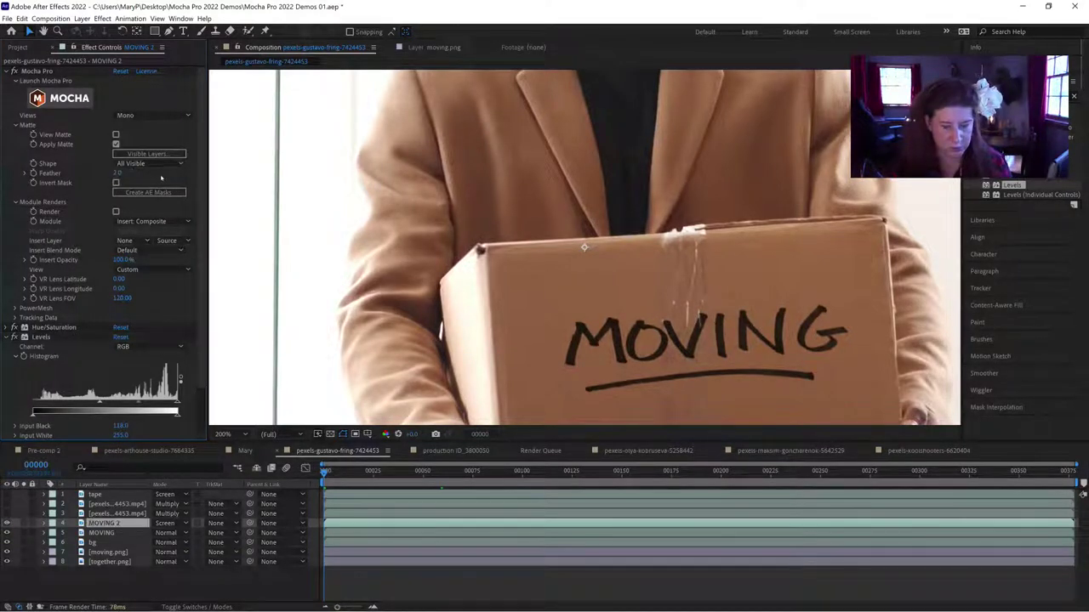
At frame 82, set the MOVING 2 layer's opacity to 50%.
{"action": "left_click", "coordinate": [485, 473]}
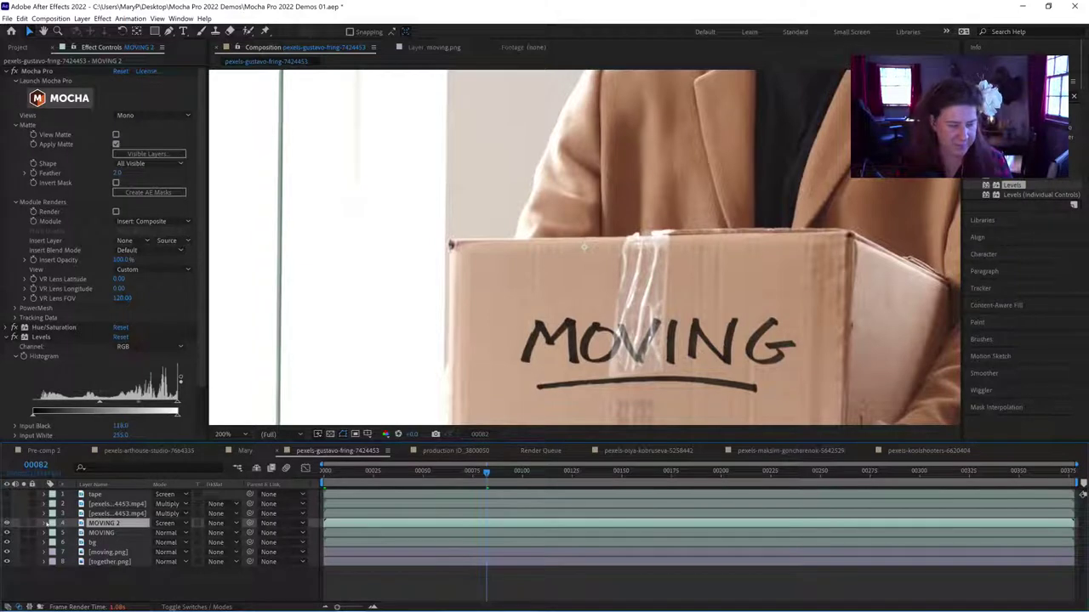
{"action": "left_click", "coordinate": [45, 523]}
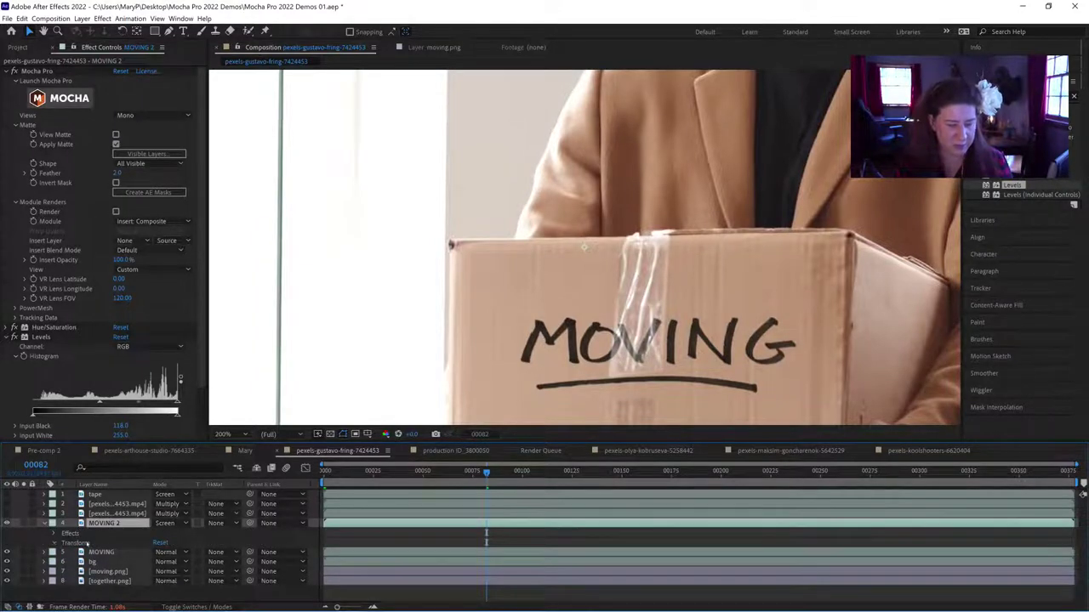
{"action": "left_click", "coordinate": [54, 542]}
{"action": "left_click", "coordinate": [161, 590]}
{"action": "type", "text": "50"}
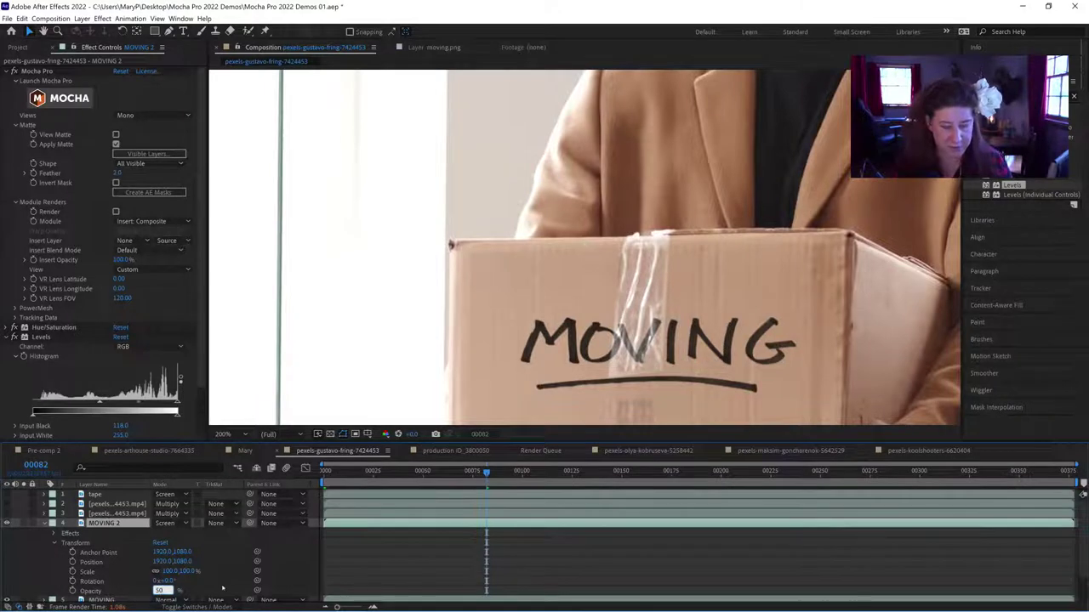
{"action": "left_click", "coordinate": [223, 587]}
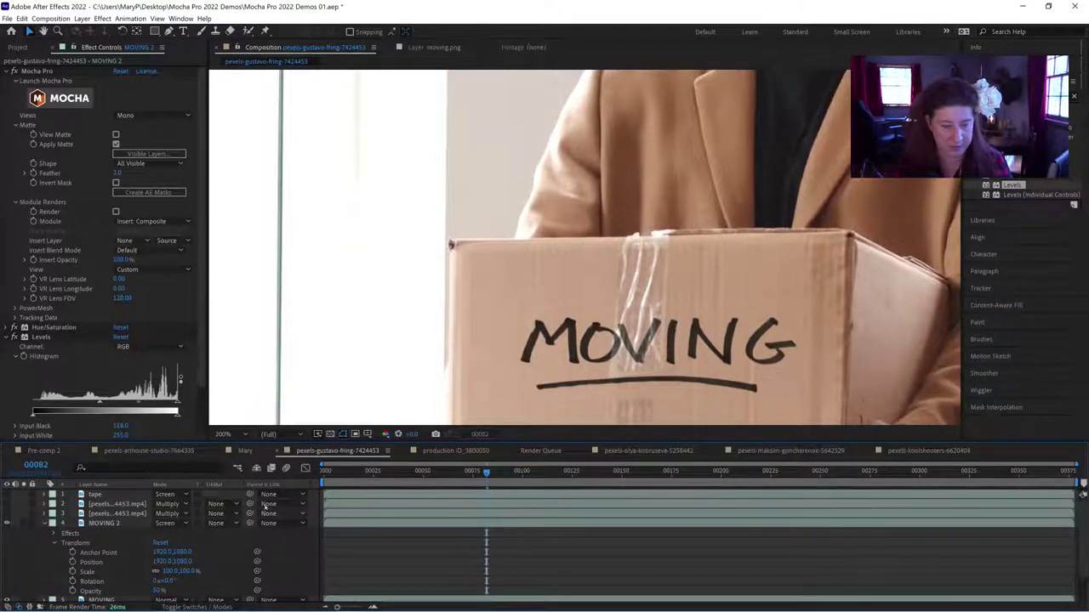
Play the shot from the first frame to review the tape highlights over the lettering, and scrub back to frame 26.
{"action": "key", "text": "Home"}
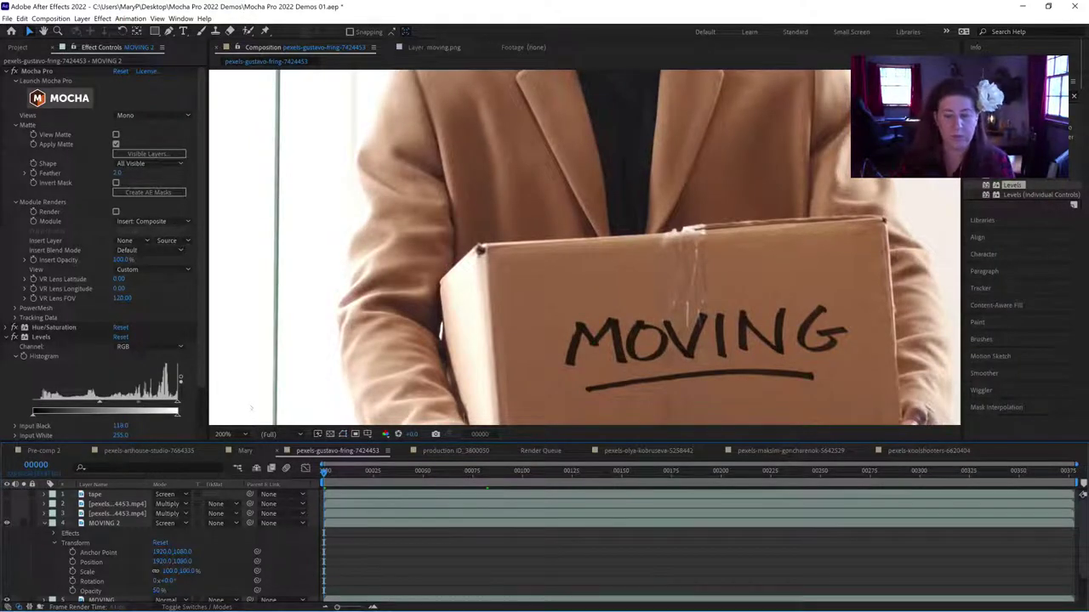
{"action": "key", "text": "space"}
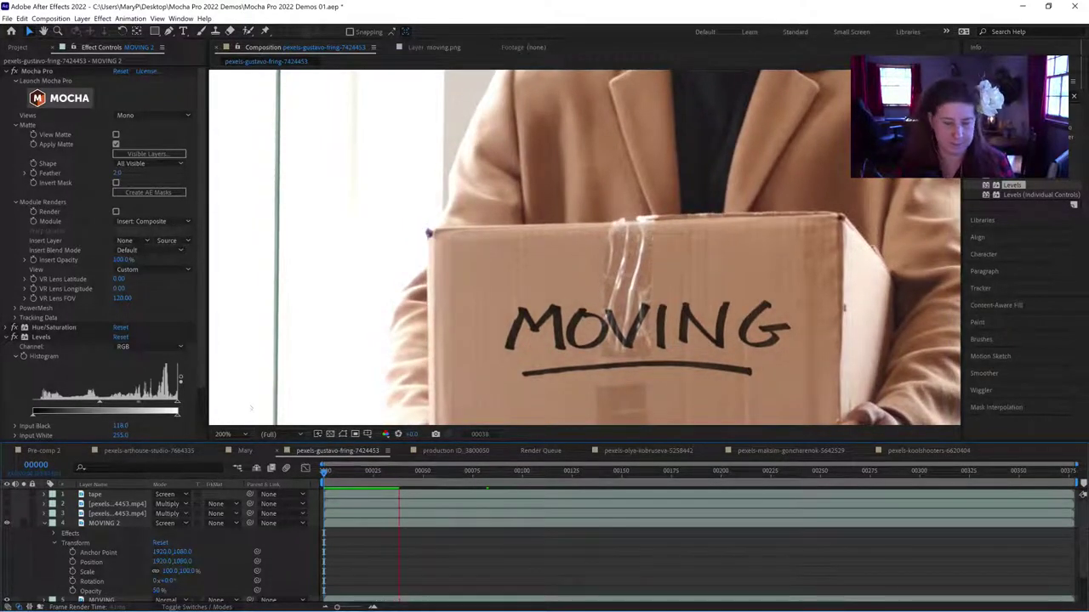
{"action": "key", "text": "space"}
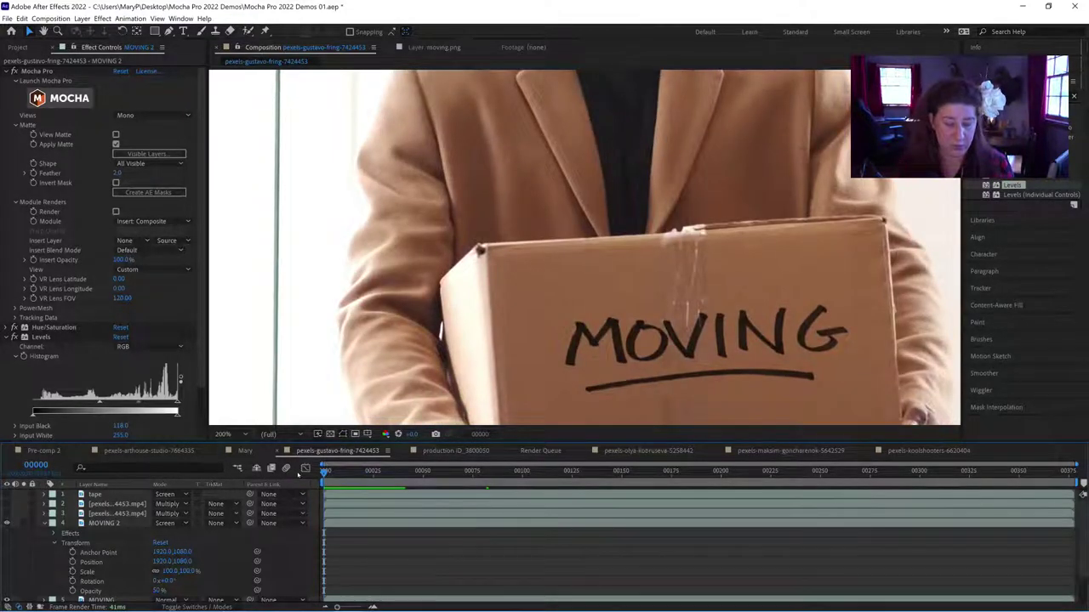
{"action": "key", "text": "space"}
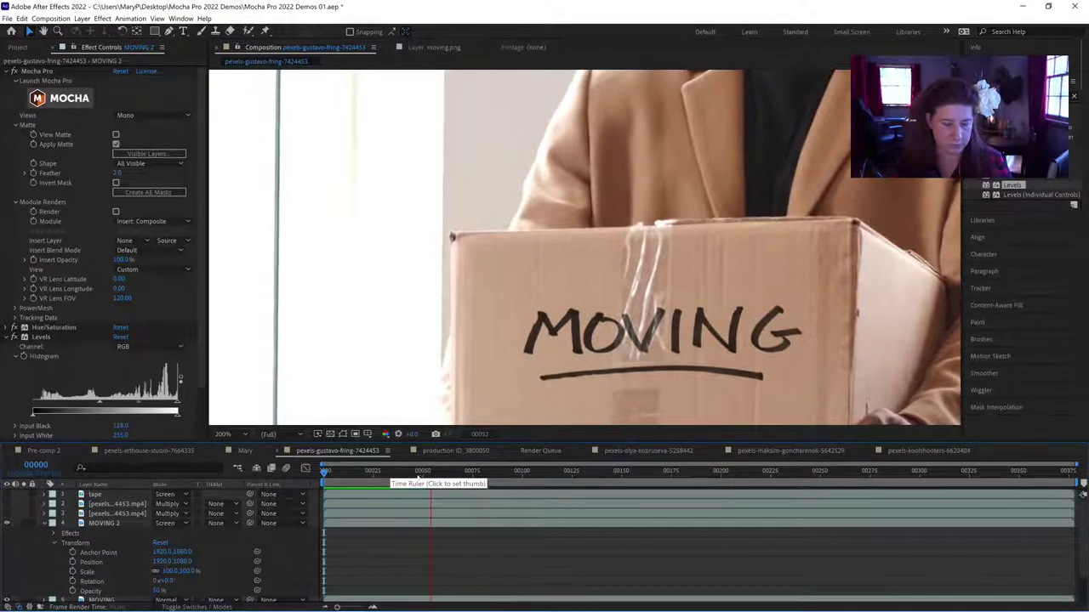
{"action": "left_click_drag", "start_coordinate": [414, 475], "coordinate": [376, 480]}
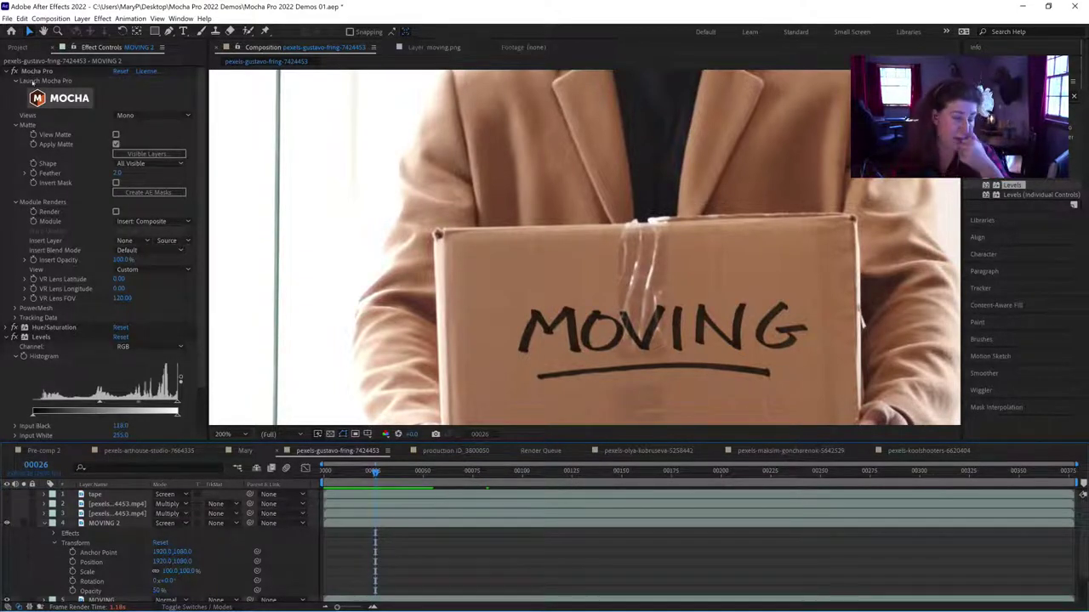
Expand the 07 Megaplates and 08 PowerMesh project folders, browse the PowerMesh compositions, and open the one ending in 7233691.
{"action": "left_click", "coordinate": [17, 47]}
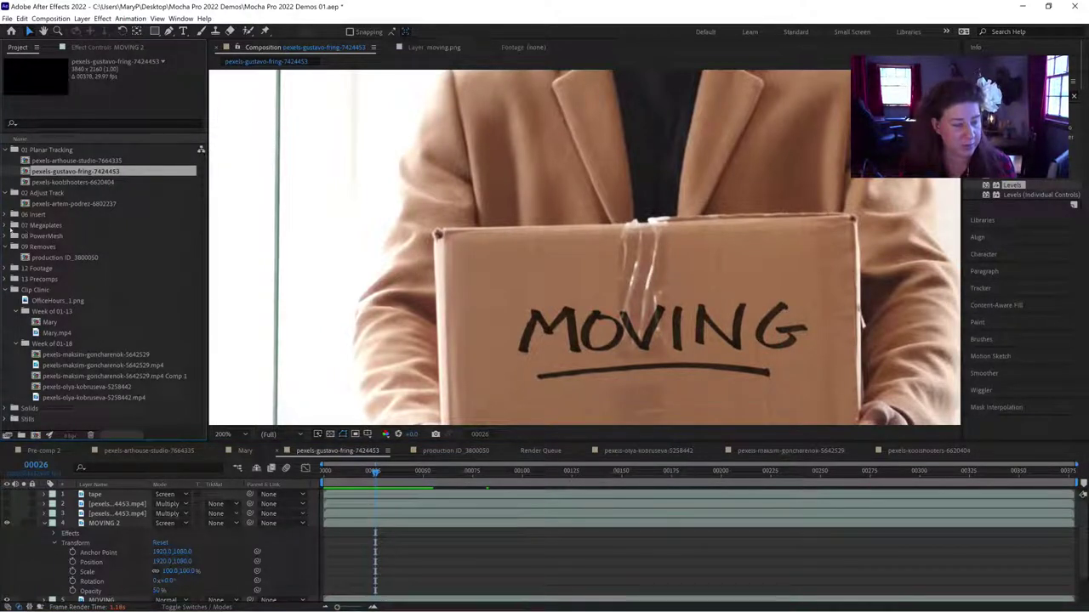
{"action": "left_click", "coordinate": [8, 226]}
{"action": "left_click", "coordinate": [7, 247]}
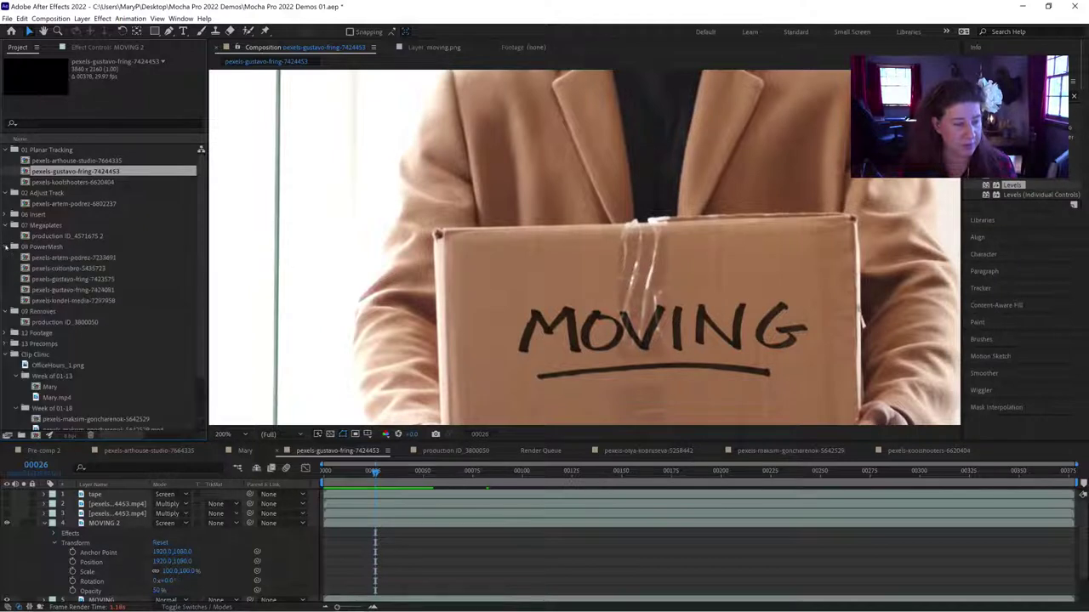
{"action": "left_click", "coordinate": [49, 268]}
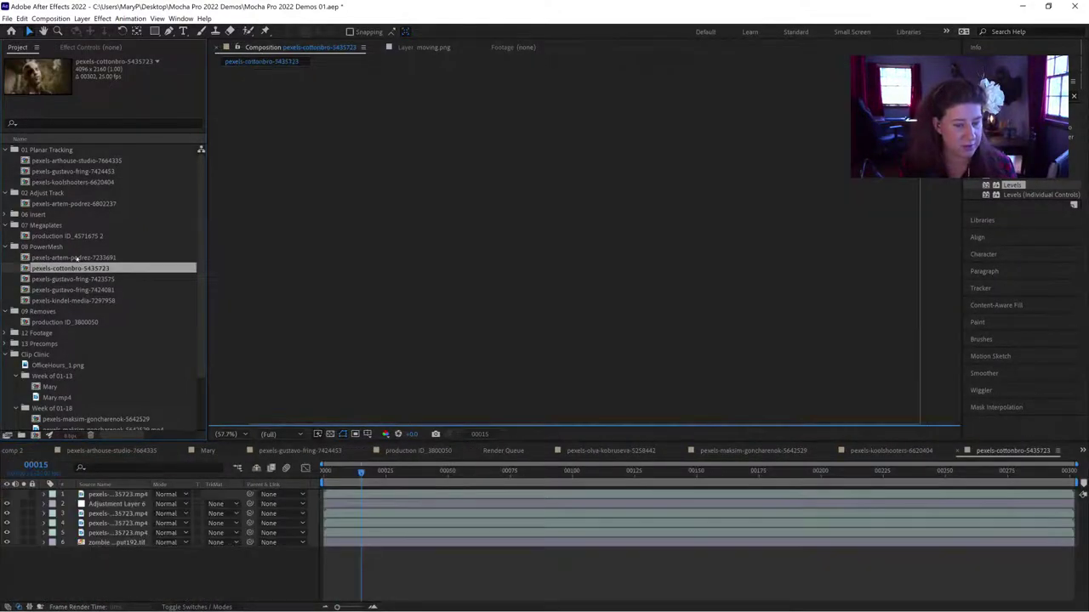
{"action": "left_click", "coordinate": [75, 258]}
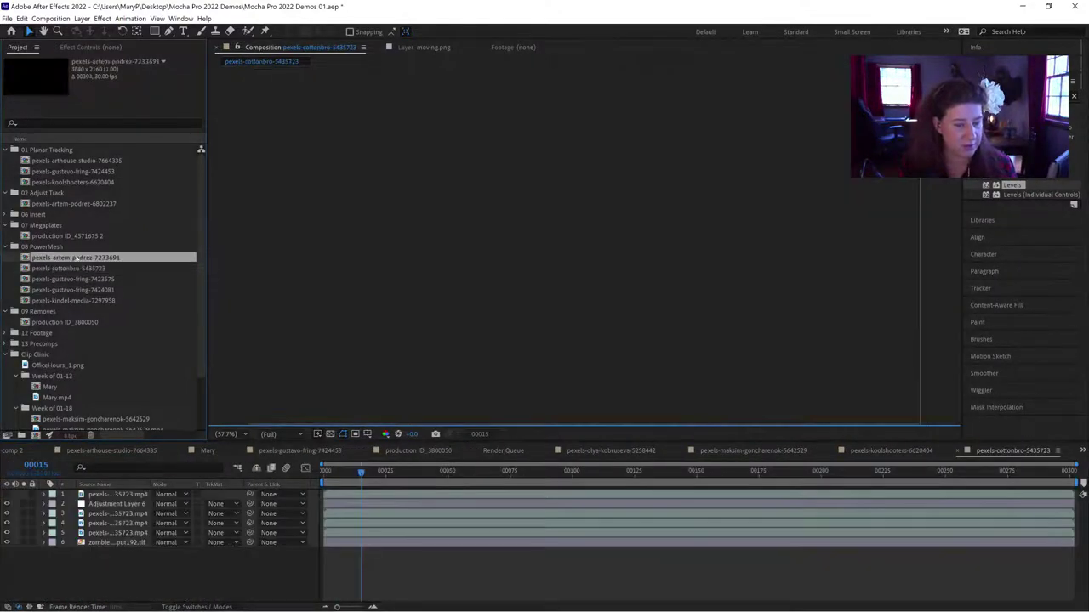
{"action": "double_click", "coordinate": [75, 258]}
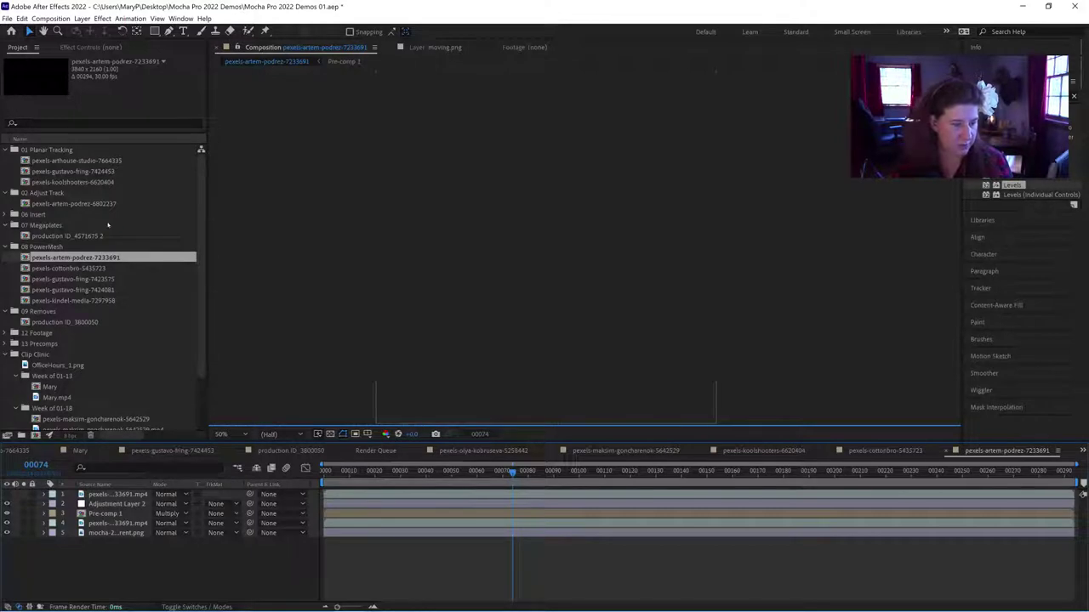
{"action": "double_click", "coordinate": [53, 280]}
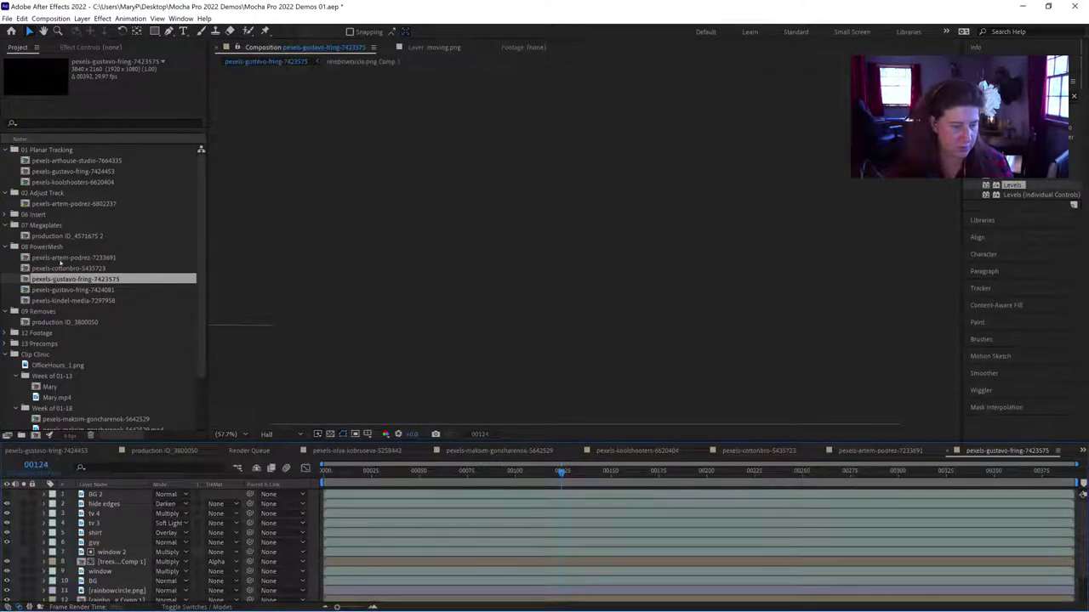
{"action": "double_click", "coordinate": [63, 258]}
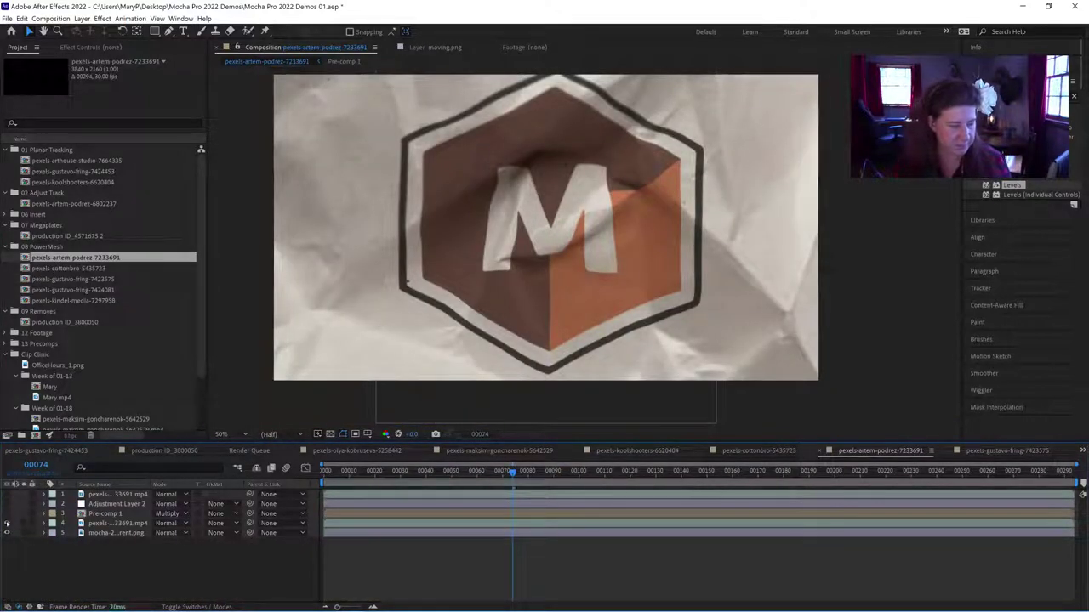
Toggle the footage on layer 4 off and on, and play the crumpled-paper shot from the first frame.
{"action": "left_click", "coordinate": [7, 523]}
{"action": "left_click", "coordinate": [7, 524]}
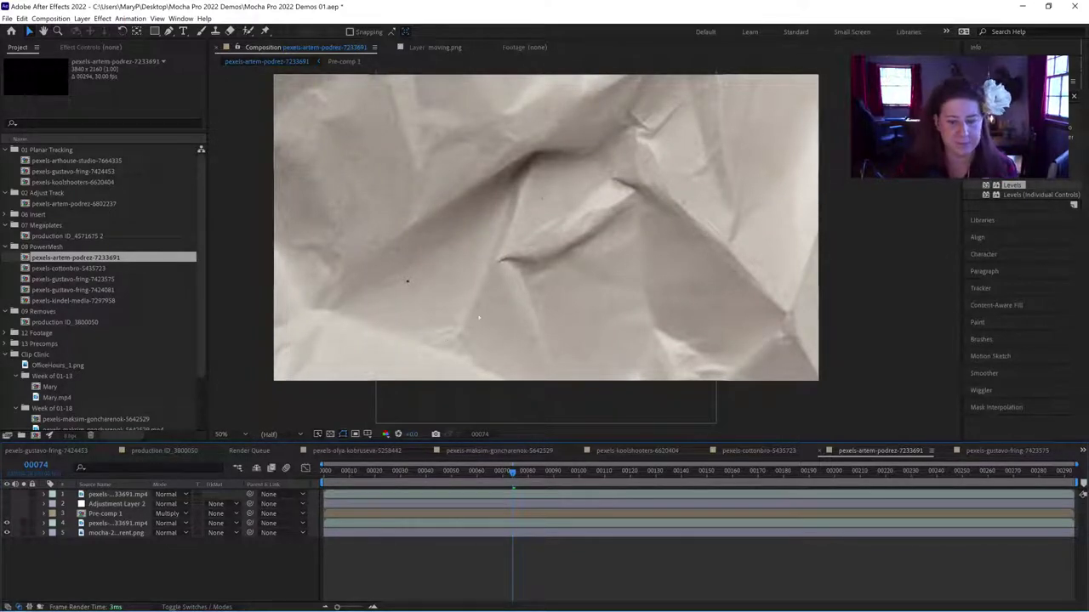
{"action": "key", "text": "Home"}
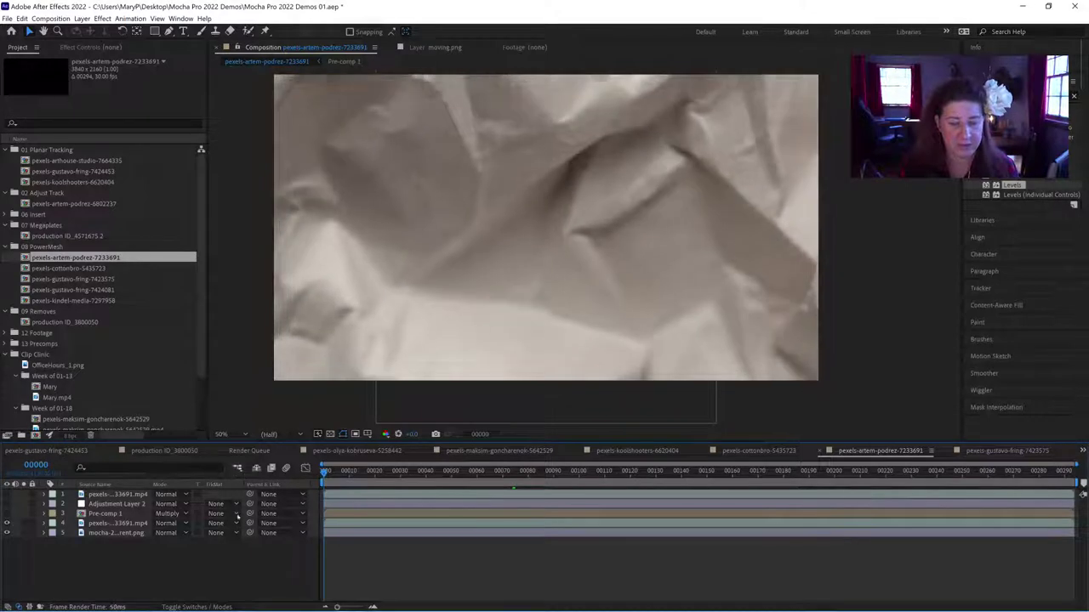
{"action": "key", "text": "space"}
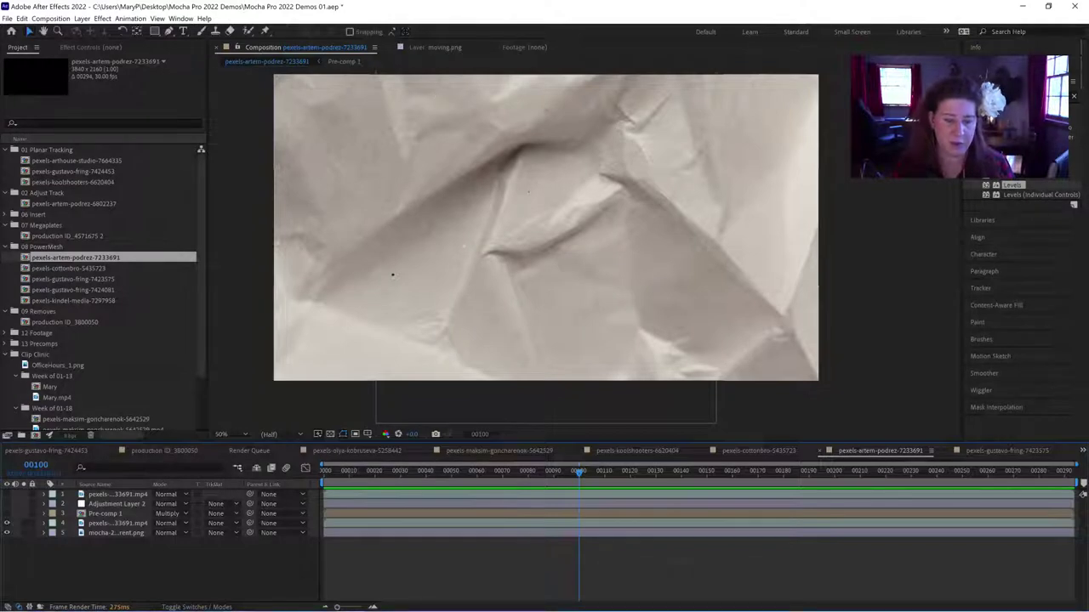
Make Pre-comp 1 visible, open it, and select the footage on layer 2 to show its Mocha Pro effect settings.
{"action": "left_click", "coordinate": [98, 513]}
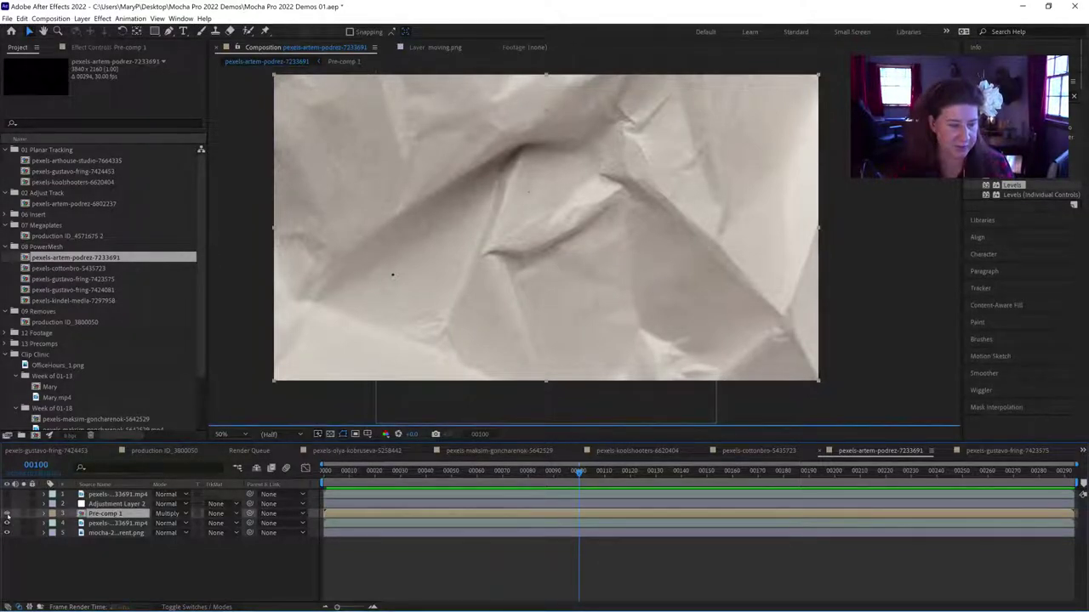
{"action": "left_click", "coordinate": [109, 47]}
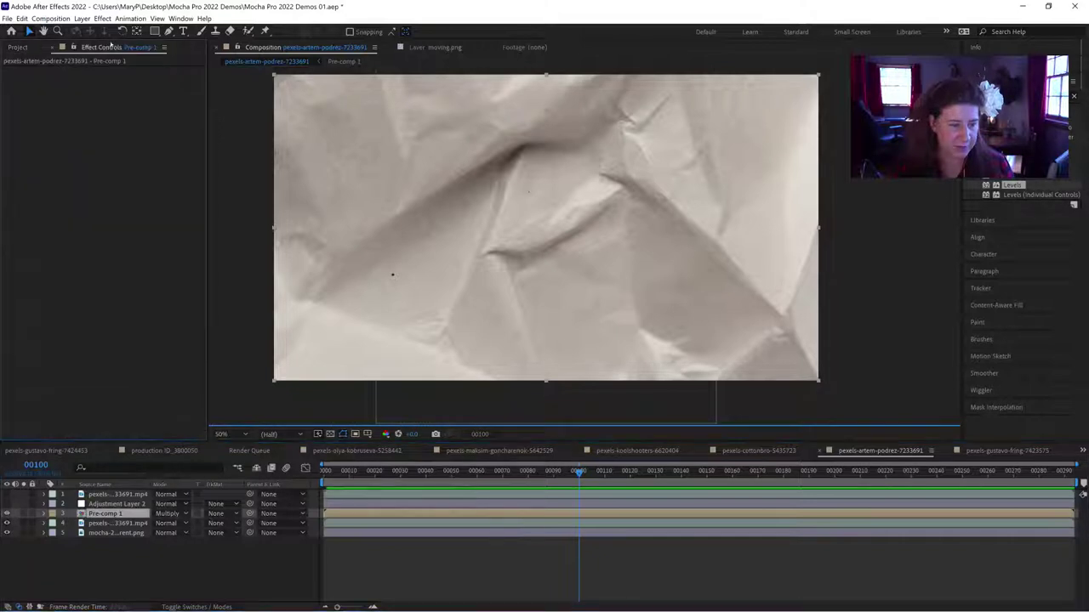
{"action": "double_click", "coordinate": [97, 514]}
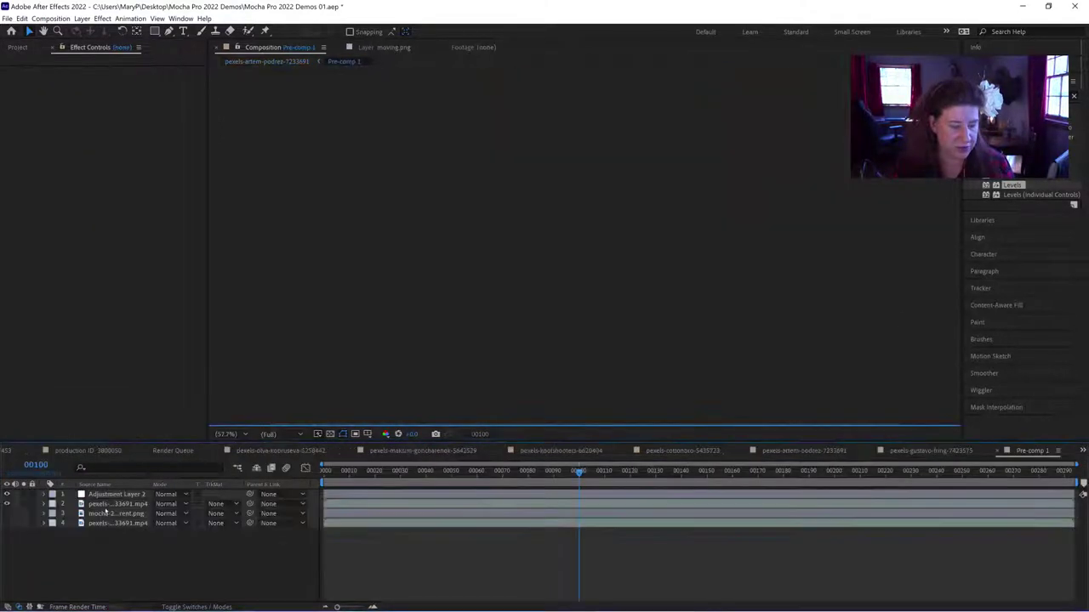
{"action": "left_click", "coordinate": [111, 503]}
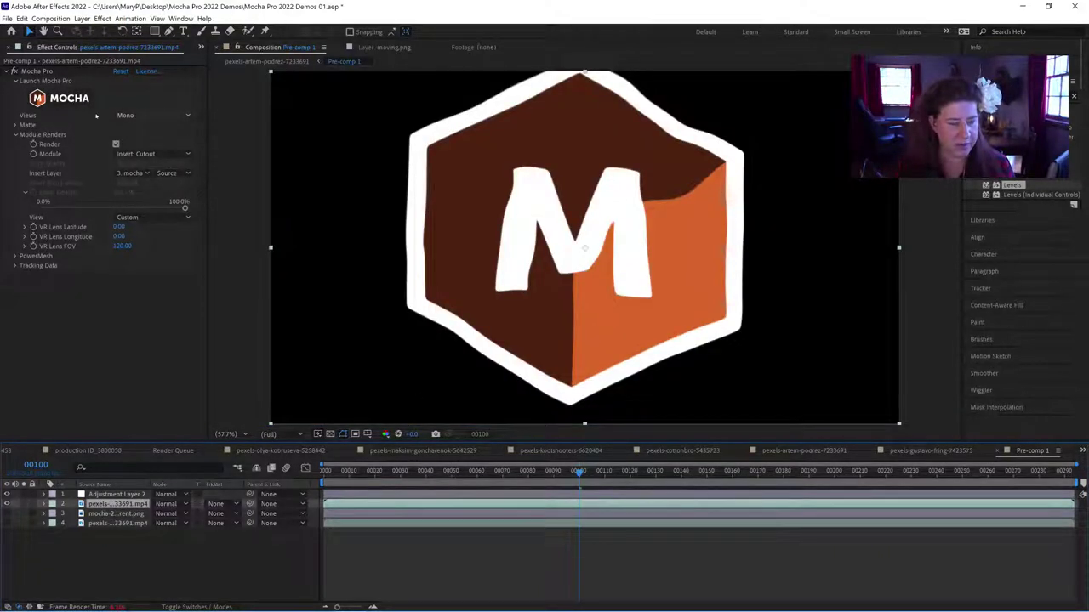
Launch Mocha Pro from the footage layer's effect and select the crunch layer to display its whole mesh.
{"action": "left_click", "coordinate": [64, 97]}
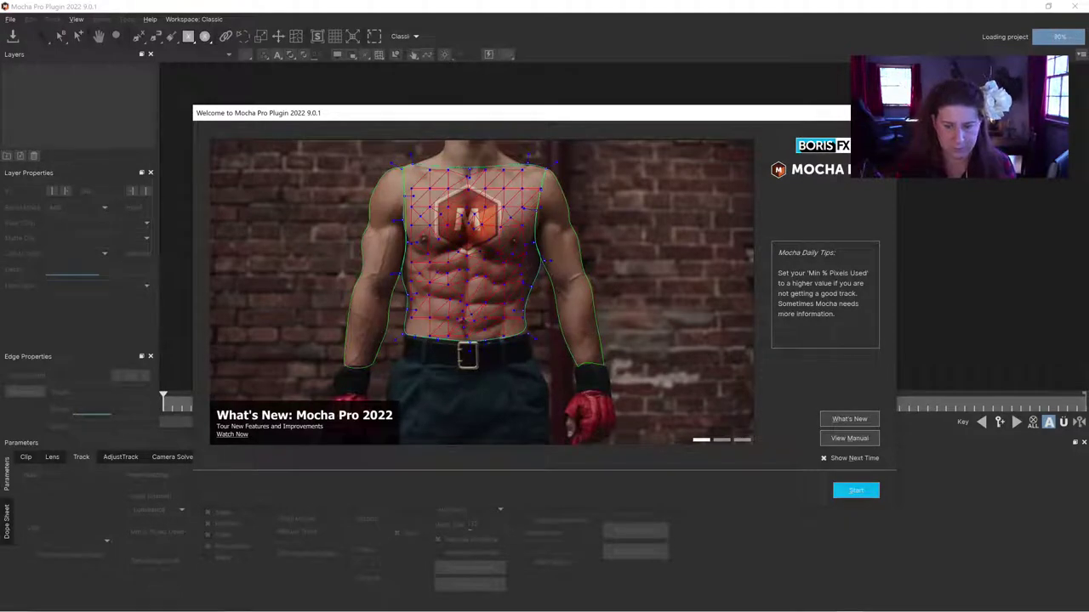
{"action": "left_click", "coordinate": [856, 490]}
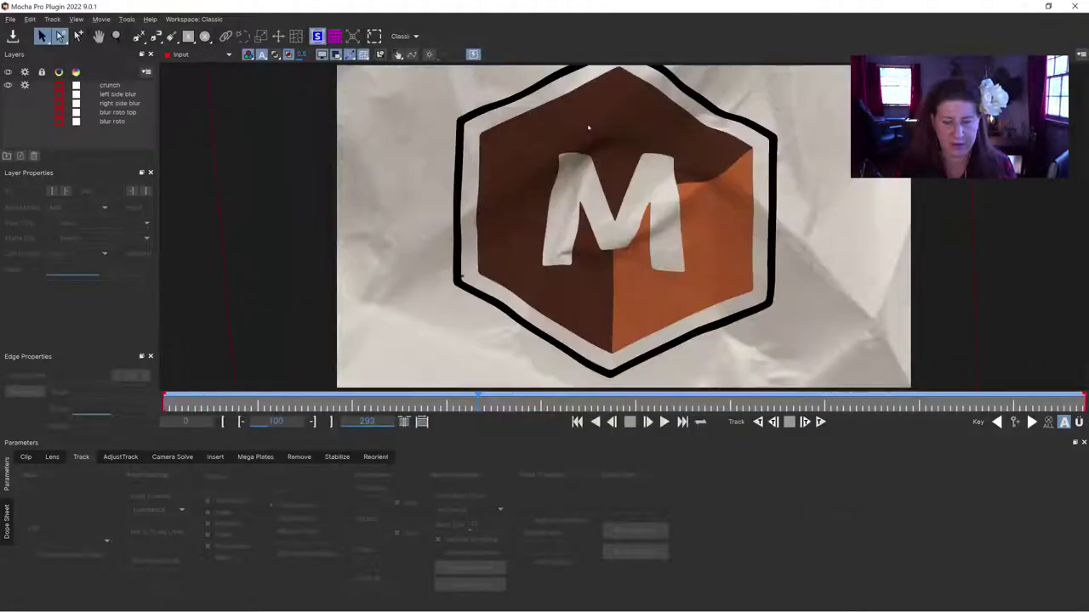
{"action": "left_click", "coordinate": [110, 85]}
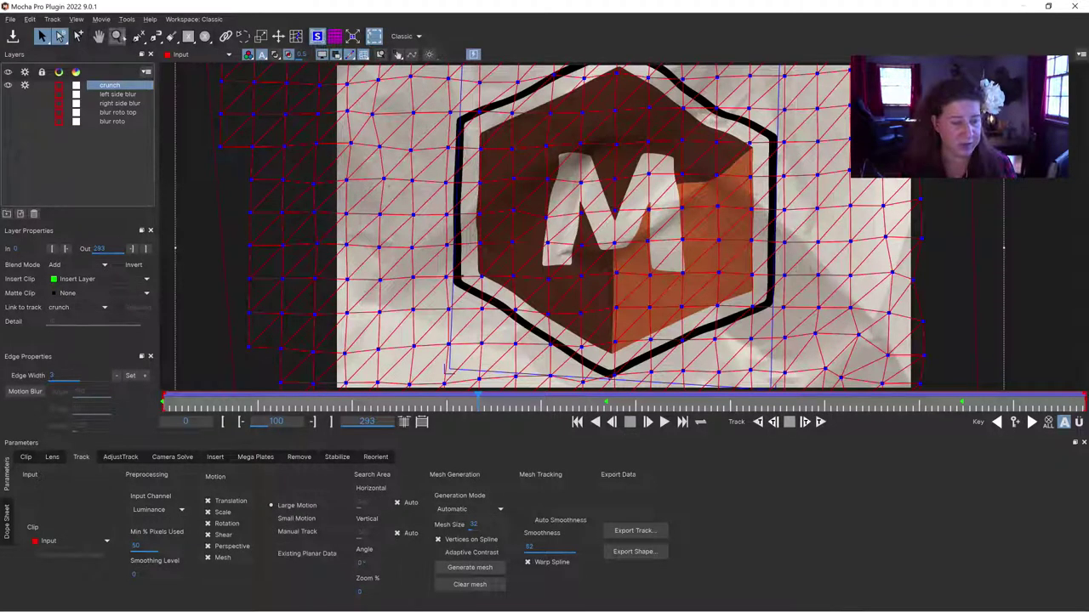
{"action": "left_click", "coordinate": [116, 36]}
{"action": "left_click_drag", "start_coordinate": [503, 291], "coordinate": [551, 151]}
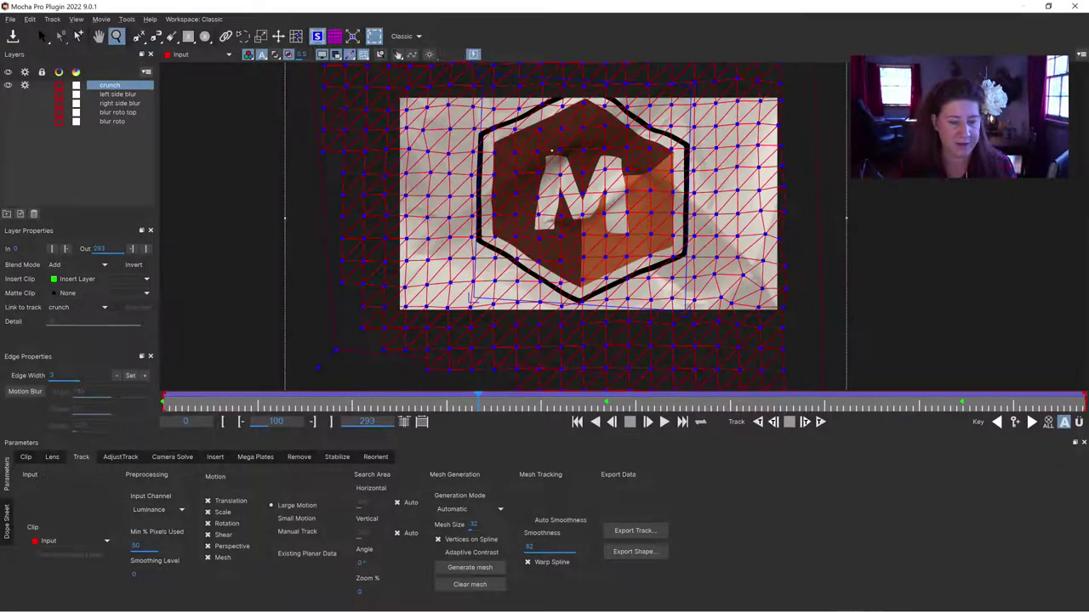
{"action": "left_click", "coordinate": [42, 36]}
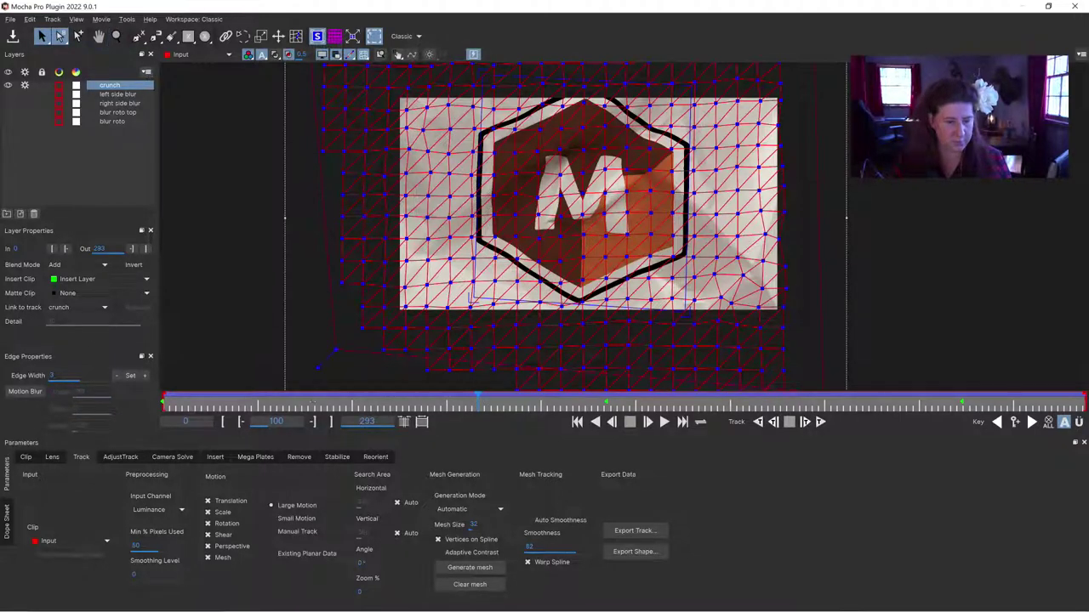
Play and scrub the crunch mesh track from frame 0 to the final frame to examine how the mesh follows the paper.
{"action": "left_click_drag", "start_coordinate": [478, 400], "coordinate": [126, 405]}
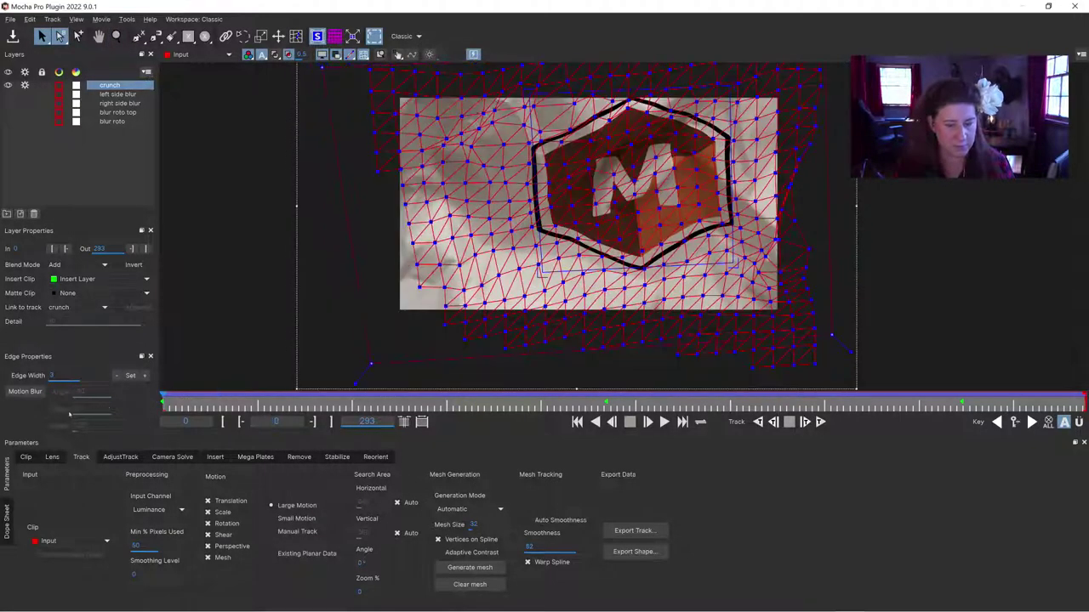
{"action": "left_click", "coordinate": [664, 422]}
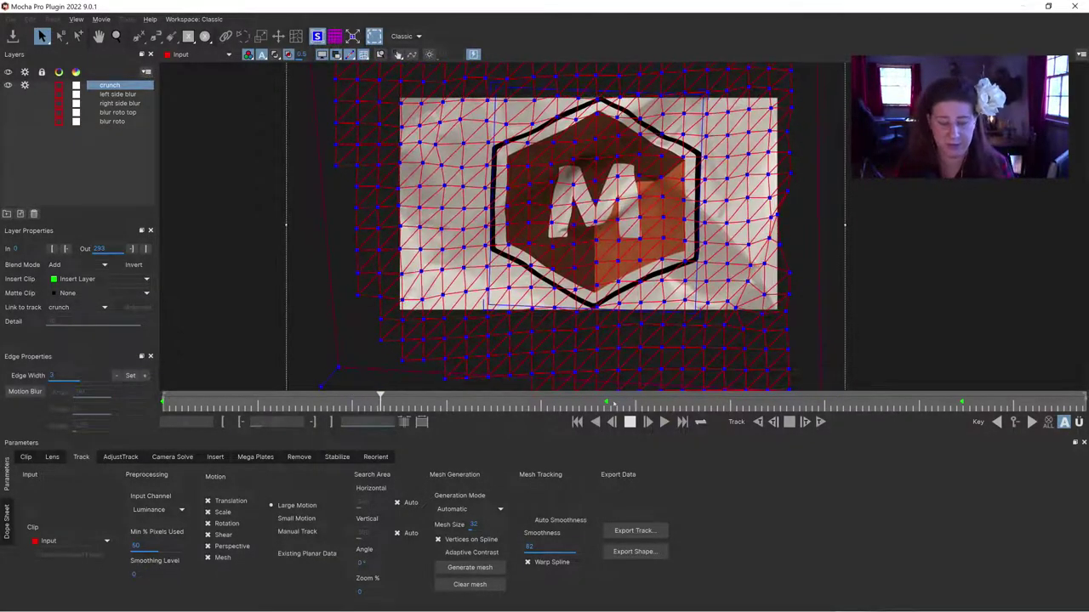
{"action": "key", "text": "space"}
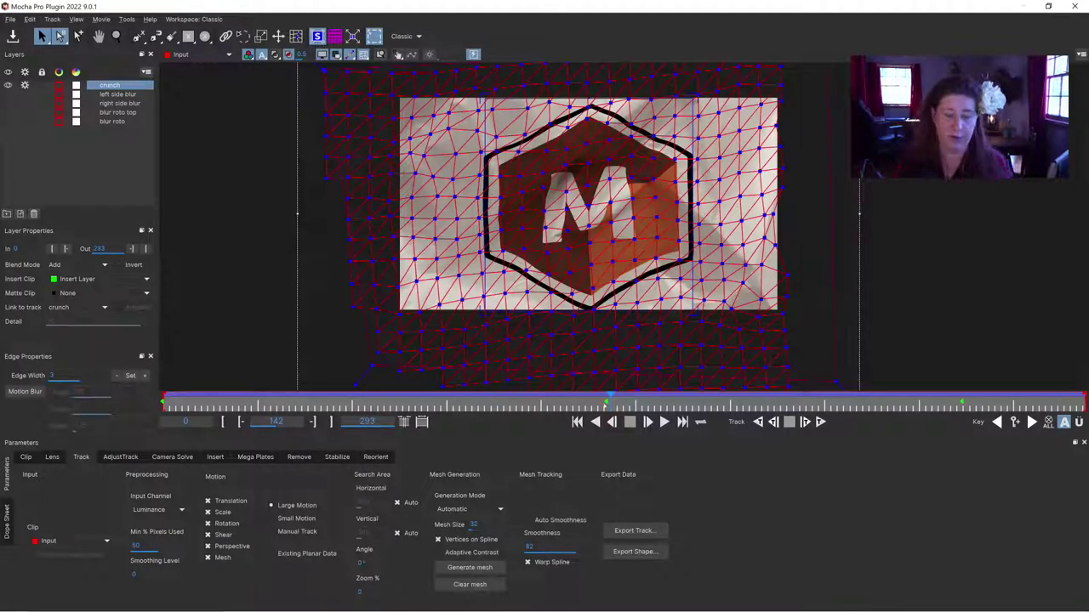
{"action": "left_click", "coordinate": [665, 422]}
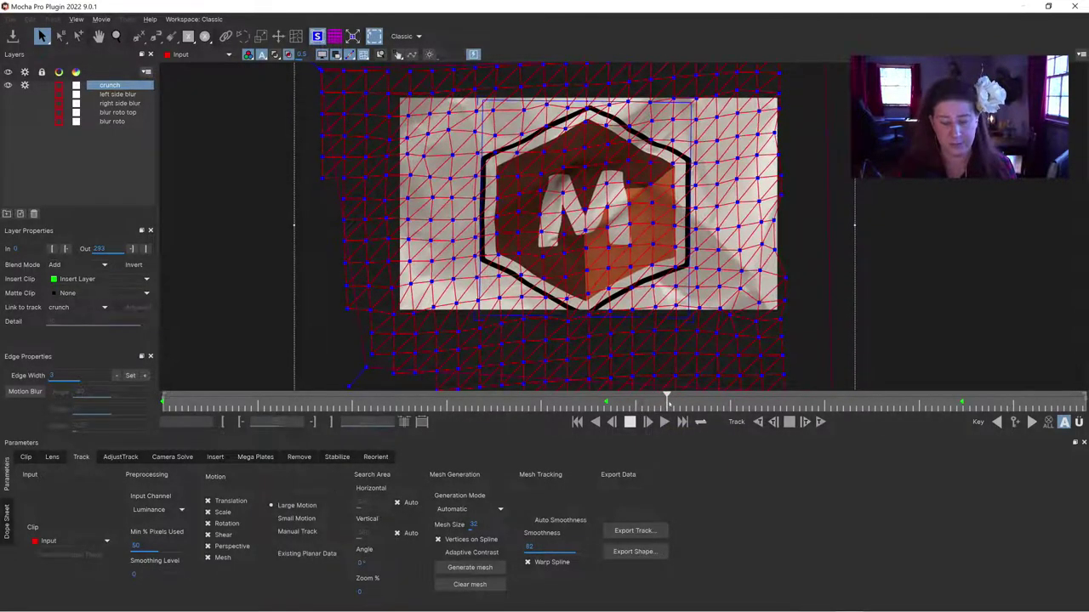
{"action": "key", "text": "space"}
{"action": "left_click_drag", "start_coordinate": [675, 405], "coordinate": [906, 401]}
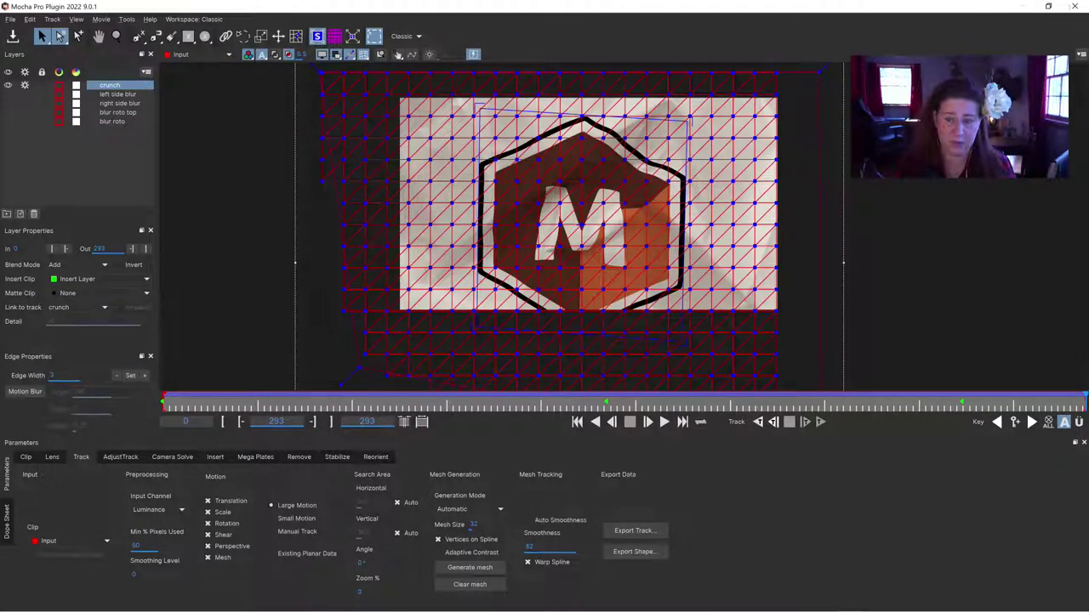
Close Mocha Pro and return to Pre-comp 1 in After Effects.
{"action": "left_click", "coordinate": [1072, 7]}
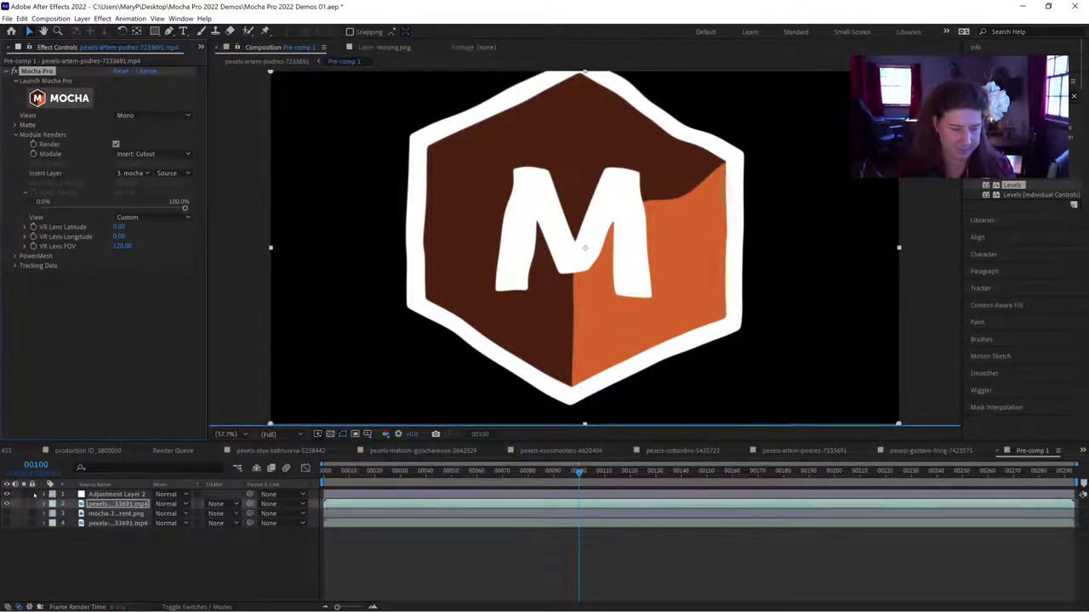
{"action": "left_click", "coordinate": [201, 48]}
{"action": "left_click", "coordinate": [219, 60]}
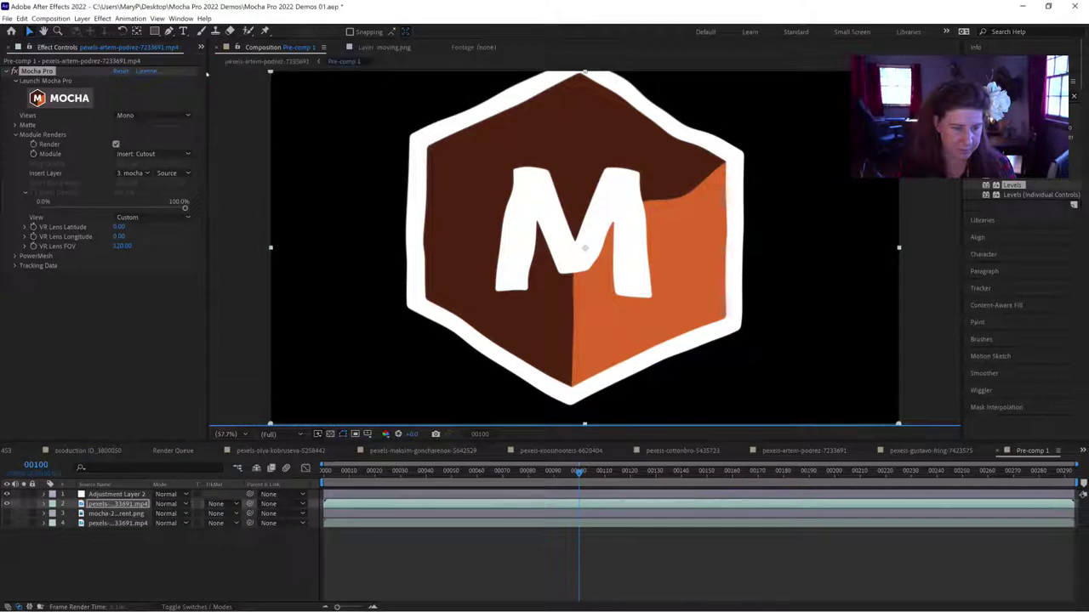
Open the PowerMesh compositions ending in 7423575, 7424081 and 7297958 to look for the demo clip.
{"action": "left_click", "coordinate": [61, 279]}
{"action": "left_click", "coordinate": [61, 270]}
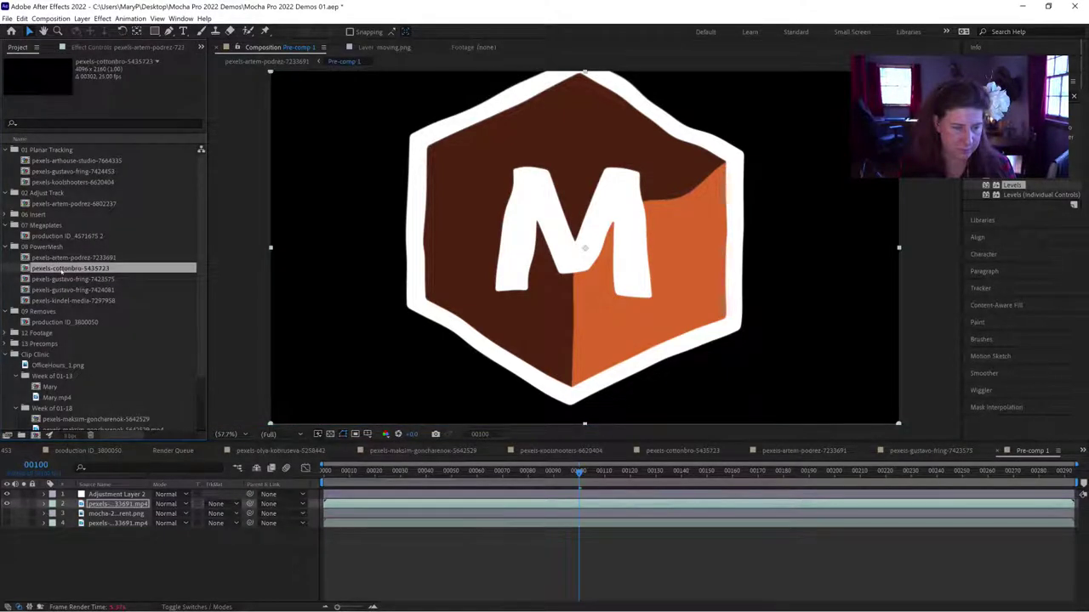
{"action": "left_click", "coordinate": [59, 280]}
{"action": "double_click", "coordinate": [60, 280]}
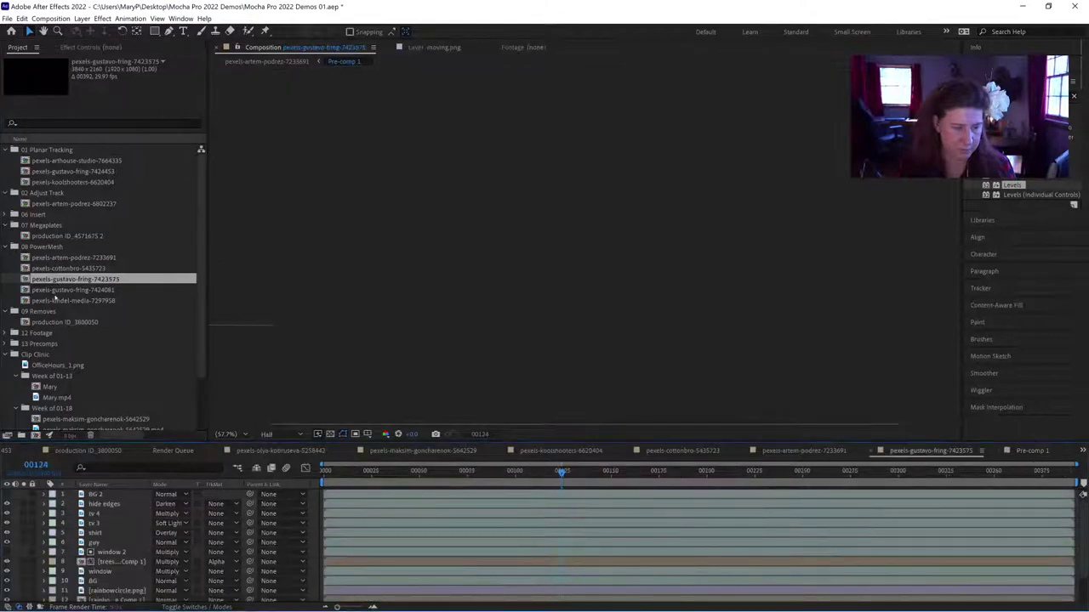
{"action": "double_click", "coordinate": [56, 291]}
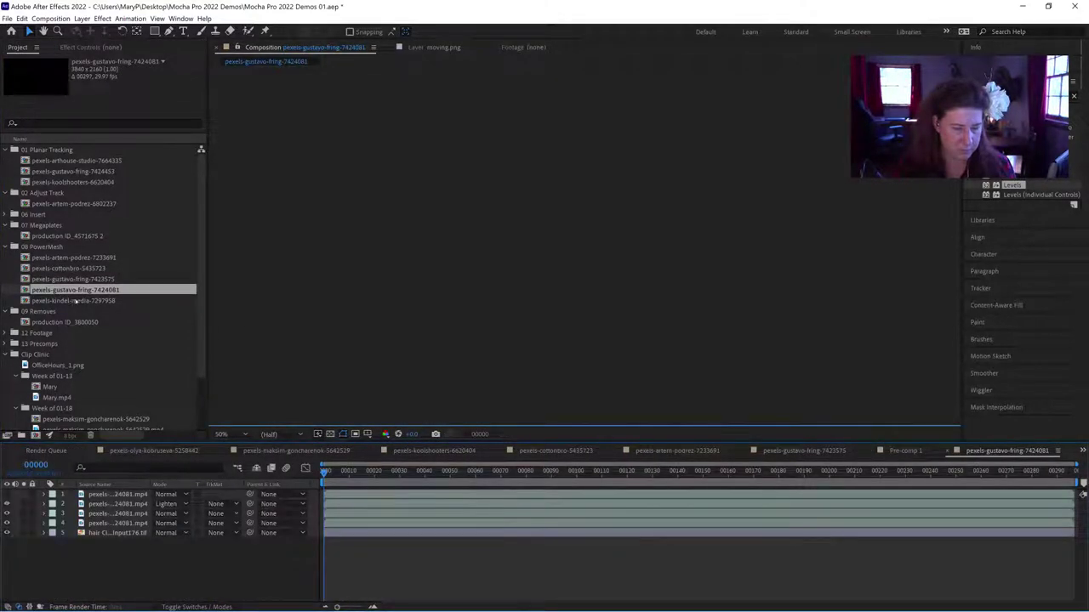
{"action": "double_click", "coordinate": [75, 301]}
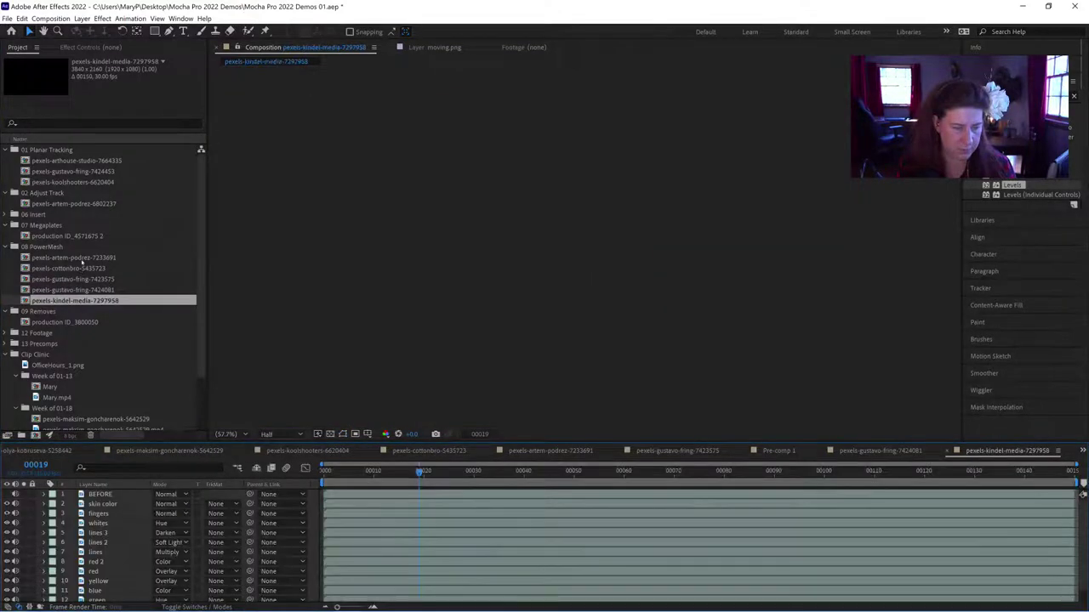
Open the PowerMesh composition ending in 7233691, hide Pre-comp 1 at frame 33, and select the footage on layer 4.
{"action": "double_click", "coordinate": [77, 257]}
{"action": "left_click", "coordinate": [409, 470]}
{"action": "left_click", "coordinate": [7, 513]}
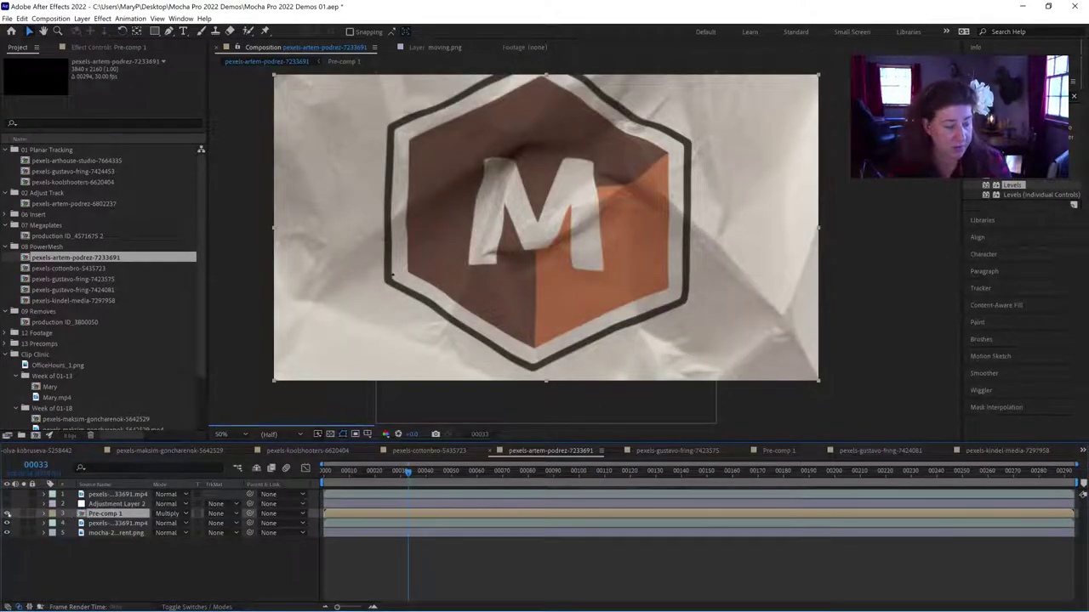
{"action": "left_click", "coordinate": [7, 514]}
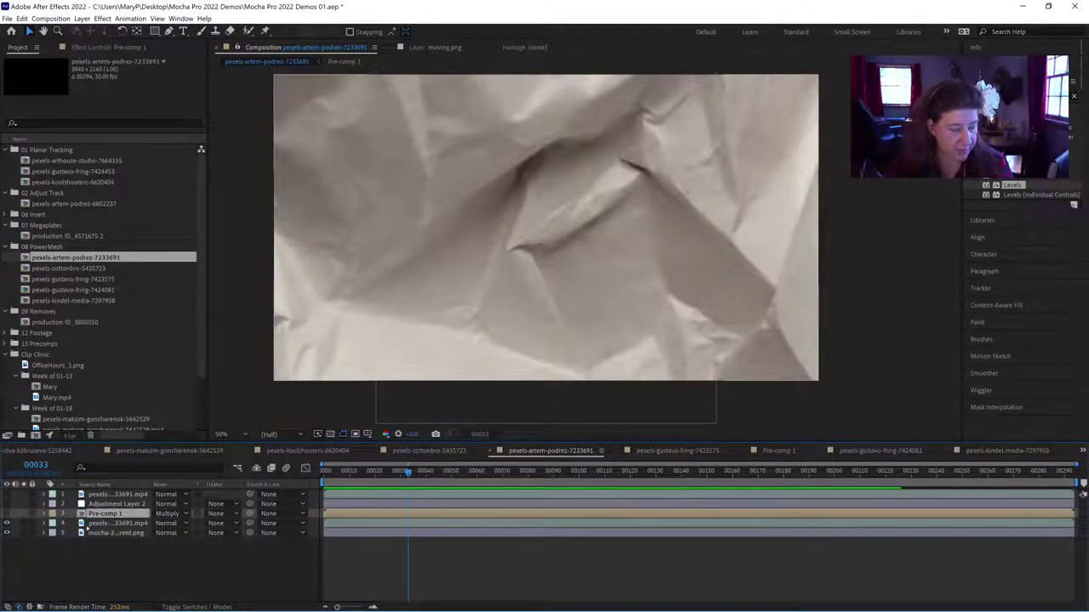
{"action": "left_click", "coordinate": [93, 524]}
{"action": "left_click", "coordinate": [119, 47]}
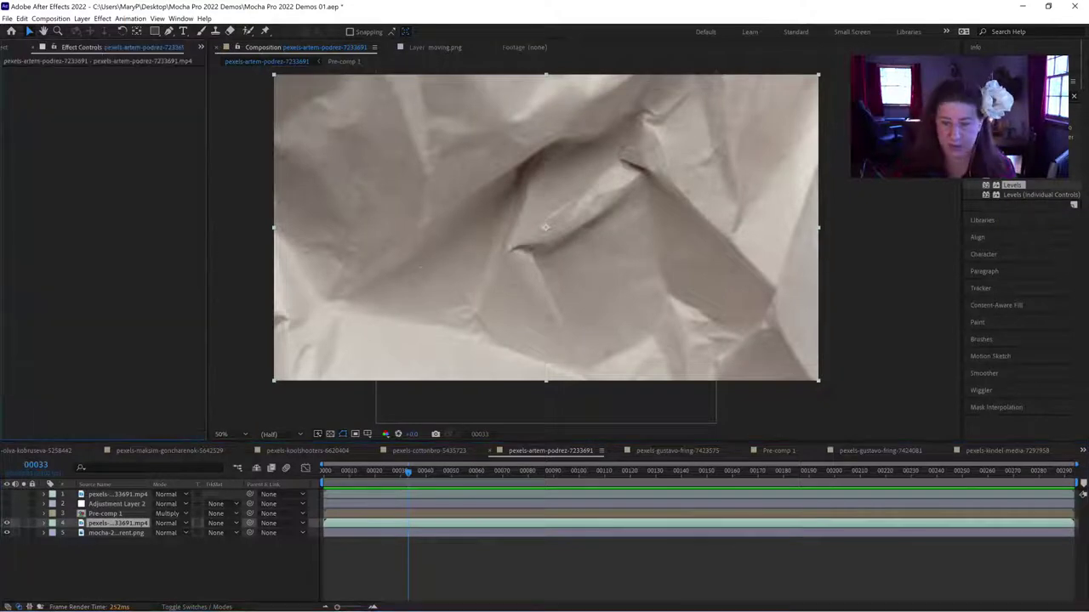
Find the Mocha Pro effect, apply it to the layer 4 paper footage, and launch the Mocha Pro plugin.
{"action": "left_click", "coordinate": [1017, 96]}
{"action": "type", "text": "mocha"}
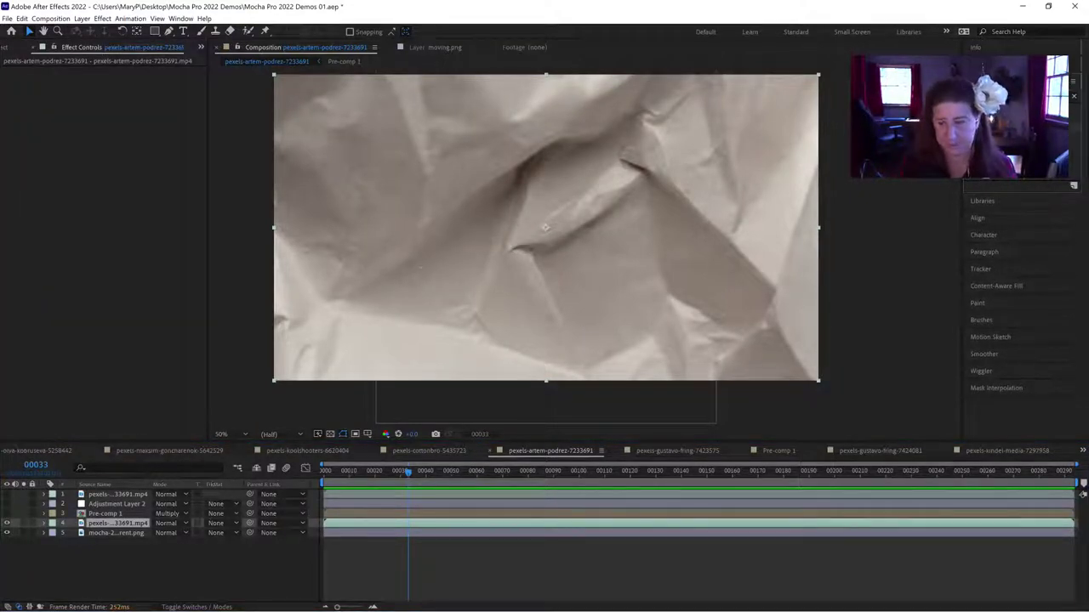
{"action": "left_click", "coordinate": [119, 505]}
{"action": "left_click", "coordinate": [117, 514]}
{"action": "left_click", "coordinate": [120, 524]}
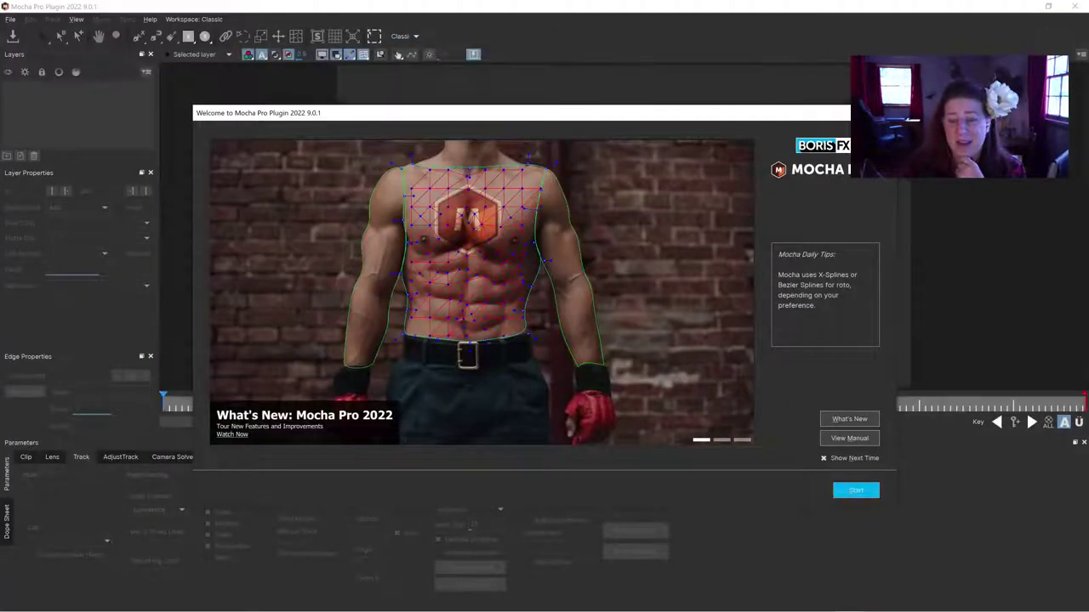
{"action": "key", "text": "Return"}
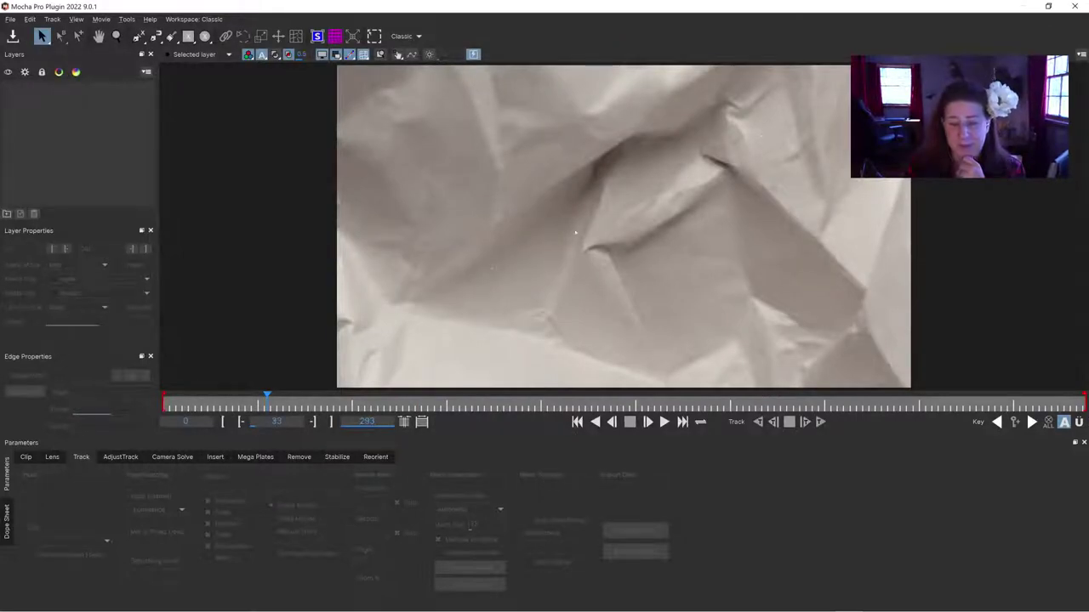
Draw a closed nine-point X-spline around the creased centre of the paper at frame 210.
{"action": "left_click_drag", "start_coordinate": [265, 401], "coordinate": [334, 402]}
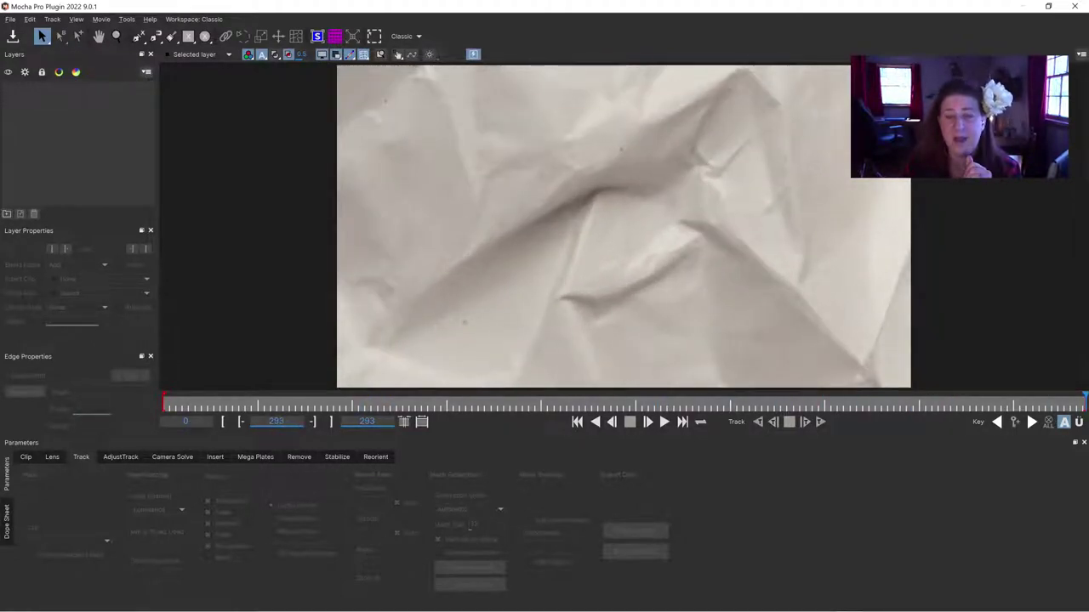
{"action": "left_click_drag", "start_coordinate": [913, 397], "coordinate": [638, 397]}
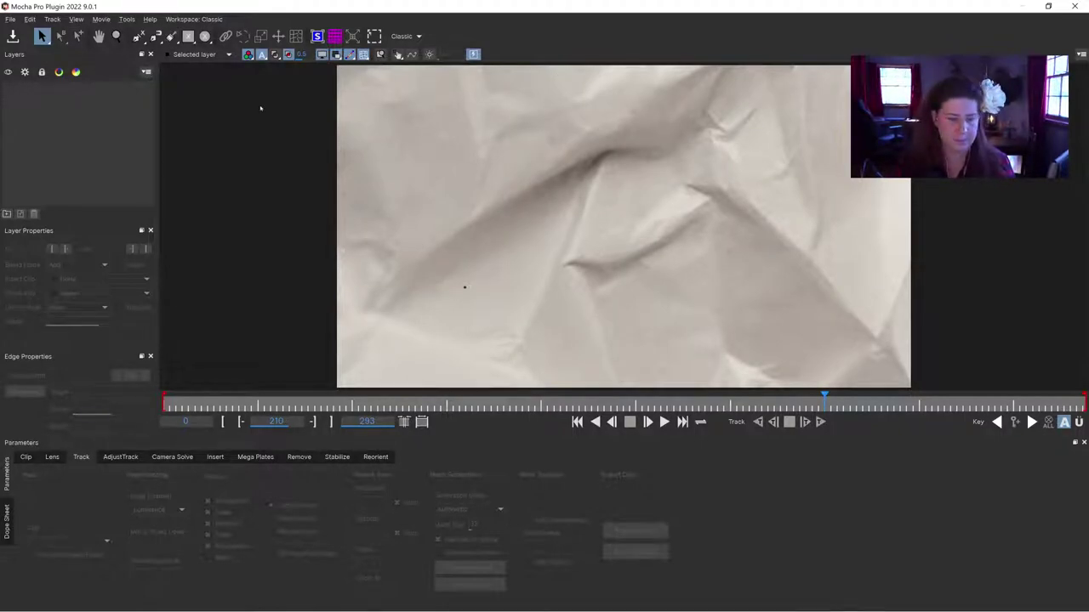
{"action": "key", "text": "ctrl+l"}
{"action": "left_click", "coordinate": [606, 123]}
{"action": "left_click", "coordinate": [554, 137]}
{"action": "left_click", "coordinate": [525, 176]}
{"action": "left_click", "coordinate": [534, 252]}
{"action": "left_click", "coordinate": [591, 277]}
{"action": "left_click", "coordinate": [614, 276]}
{"action": "right_click", "coordinate": [686, 273]}
{"action": "left_click", "coordinate": [708, 270]}
{"action": "left_click", "coordinate": [733, 208]}
{"action": "left_click", "coordinate": [728, 160]}
{"action": "left_click", "coordinate": [678, 127]}
{"action": "left_click", "coordinate": [40, 36]}
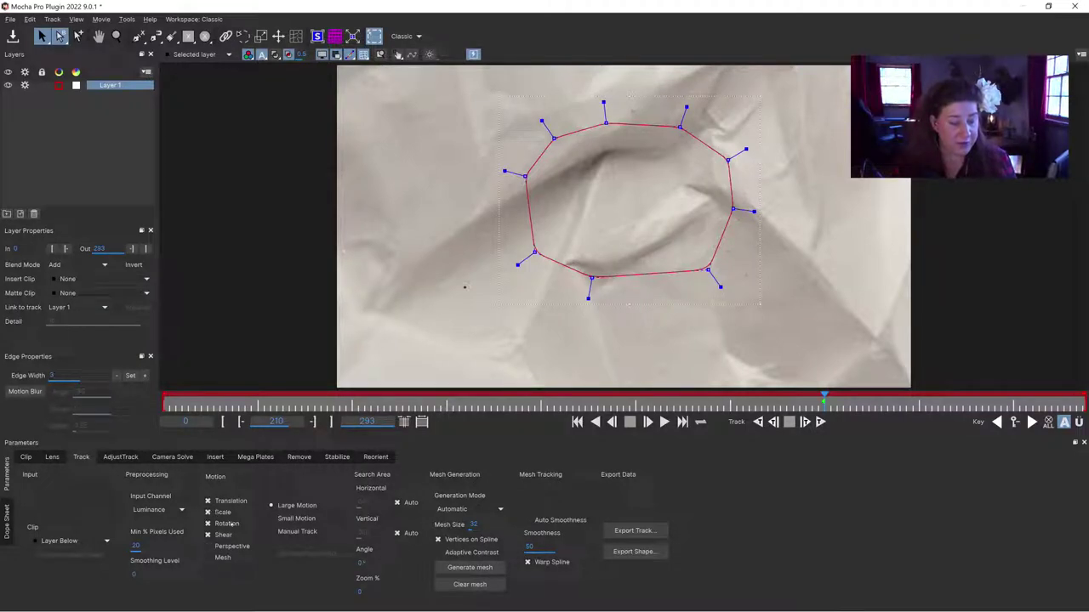
Enable Perspective and Mesh motion for Layer 1 and generate the mesh in Uniform generation mode.
{"action": "left_click", "coordinate": [209, 547]}
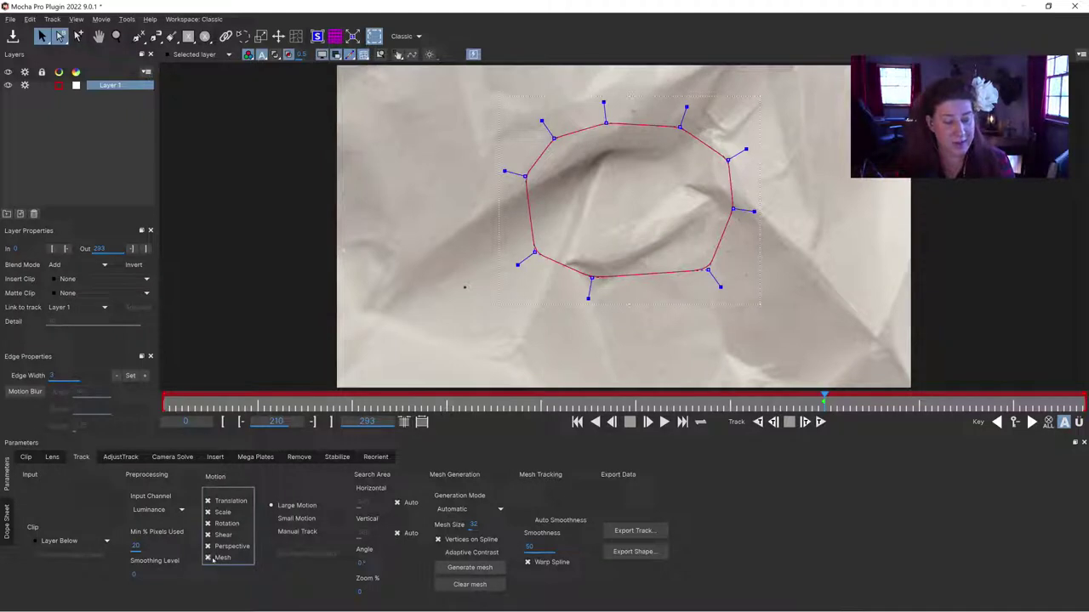
{"action": "left_click", "coordinate": [208, 558]}
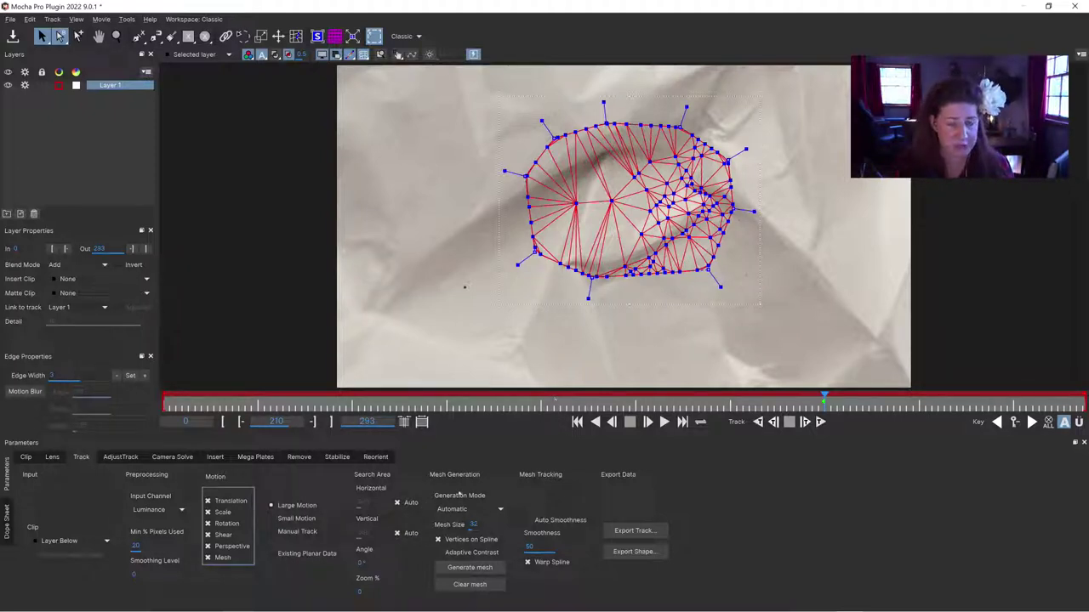
{"action": "left_click", "coordinate": [469, 509]}
{"action": "left_click", "coordinate": [459, 525]}
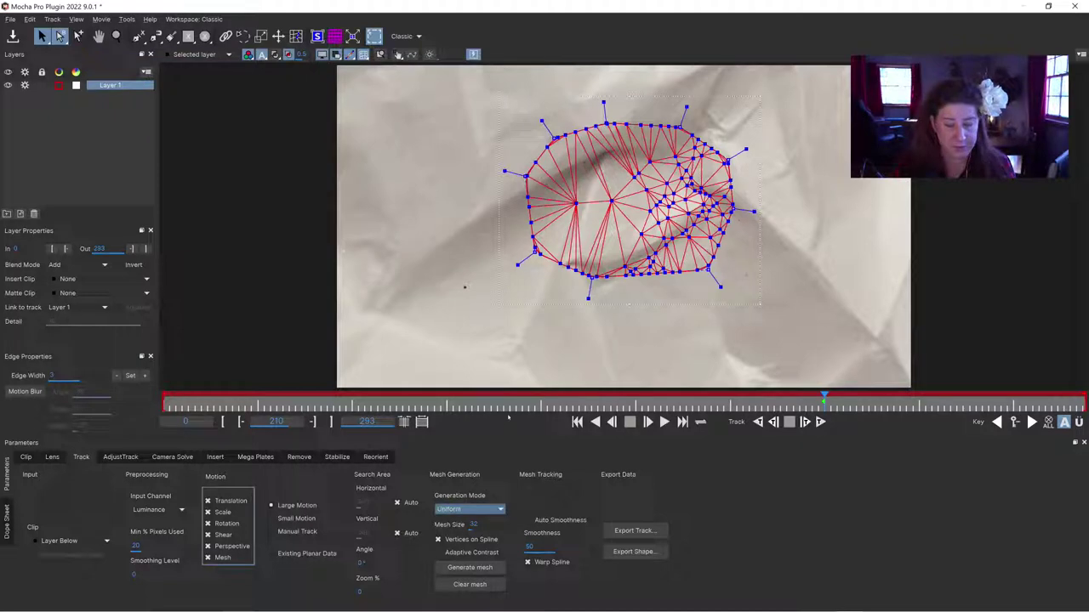
{"action": "left_click", "coordinate": [468, 567]}
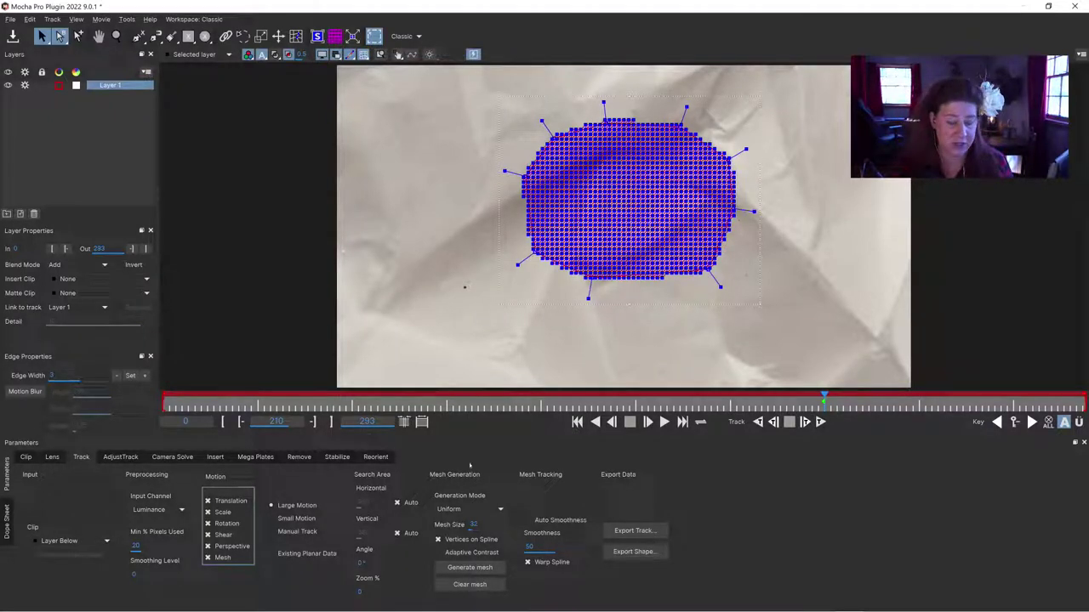
Set the mesh size to 80 and regenerate Layer 1's mesh.
{"action": "left_click_drag", "start_coordinate": [479, 525], "coordinate": [468, 524]}
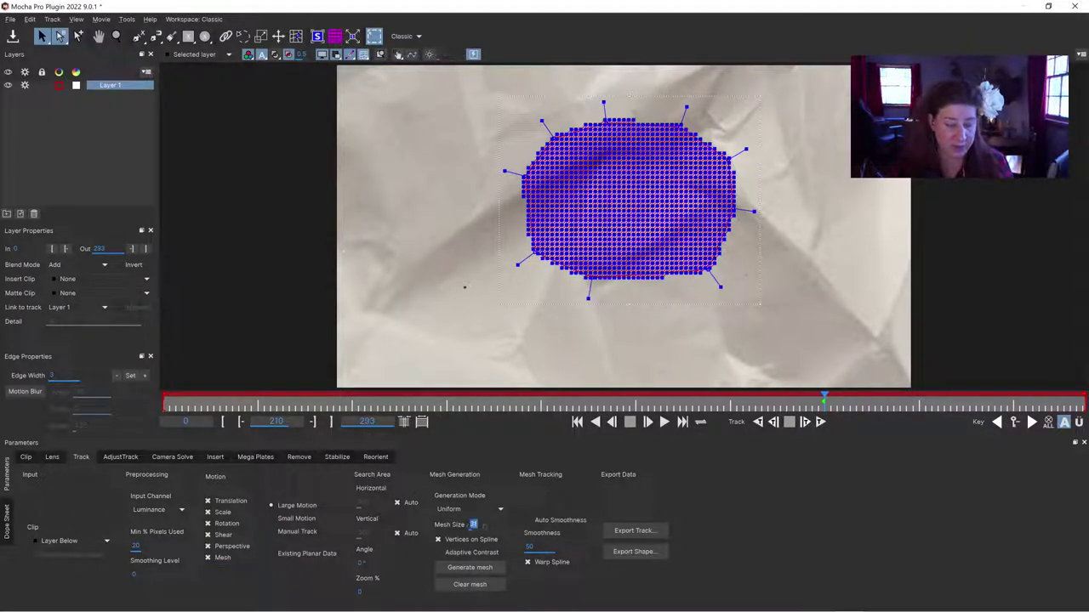
{"action": "type", "text": "30"}
{"action": "left_click", "coordinate": [470, 567]}
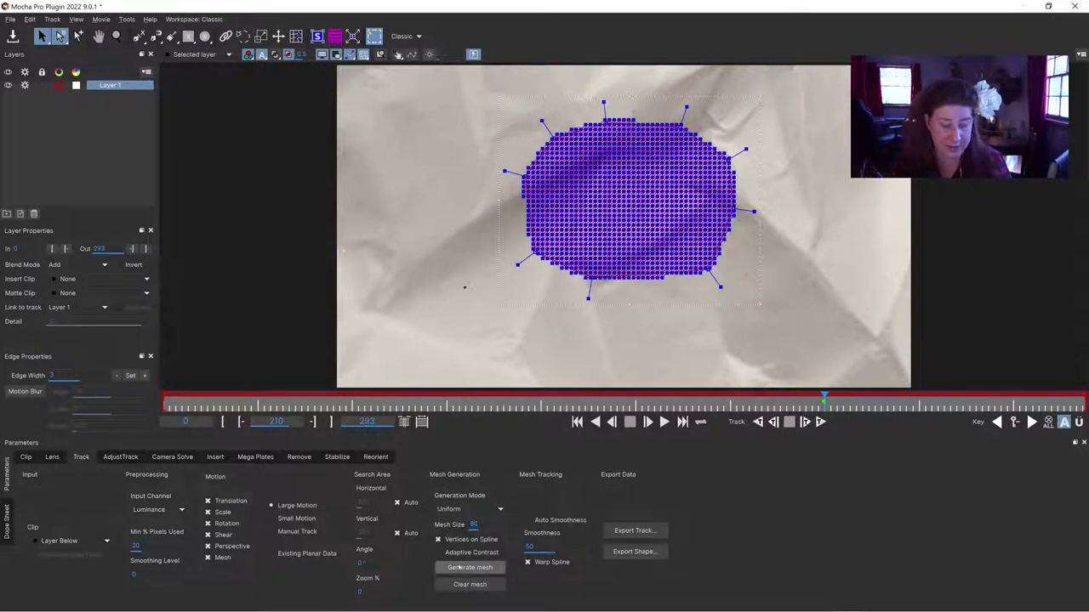
Set the mesh size to 120 and regenerate Layer 1's uniform mesh.
{"action": "left_click", "coordinate": [481, 524]}
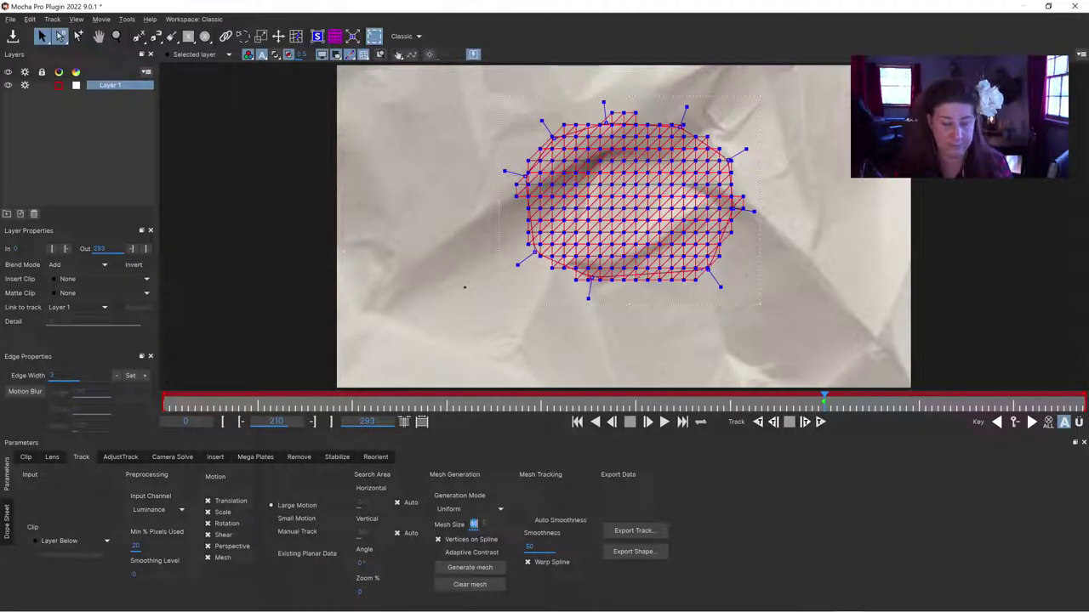
{"action": "type", "text": "120"}
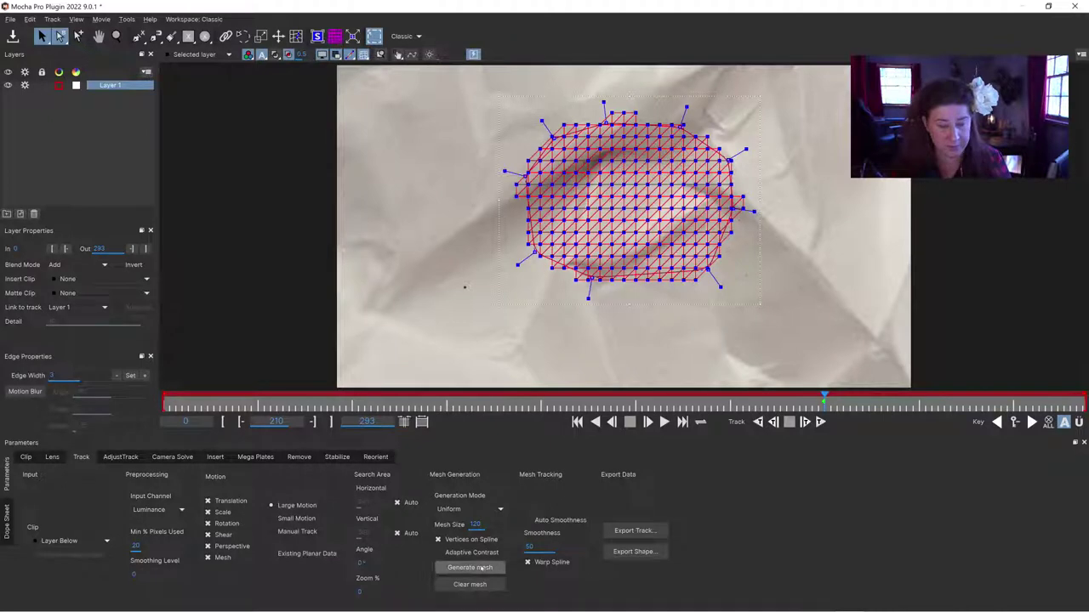
{"action": "left_click", "coordinate": [481, 568]}
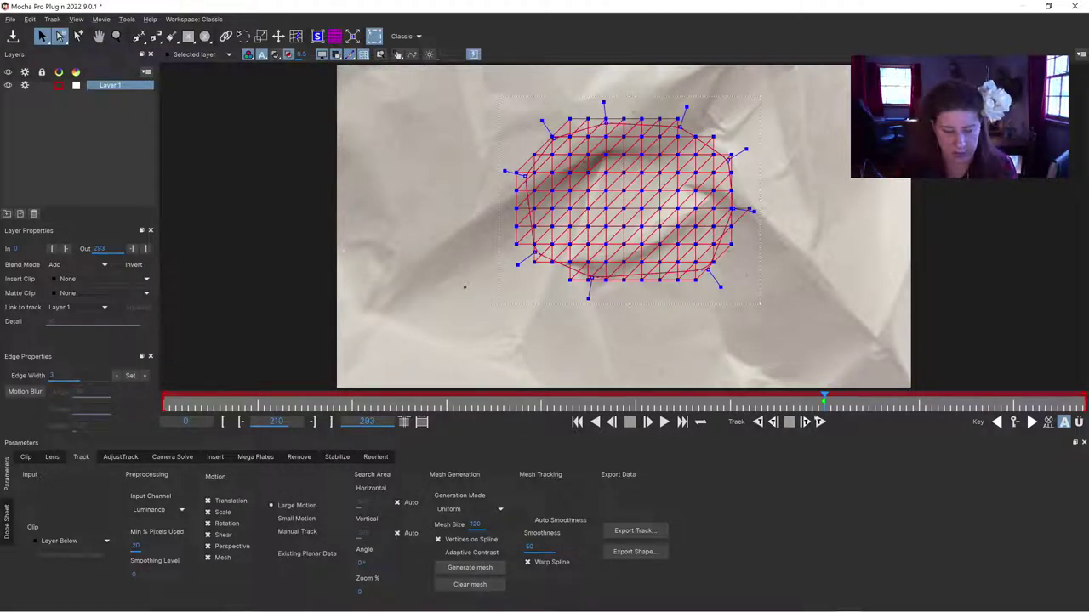
Track Layer 1's mesh forward from frame 210 and scrub back through the tracked frames to check the result.
{"action": "left_click", "coordinate": [820, 422]}
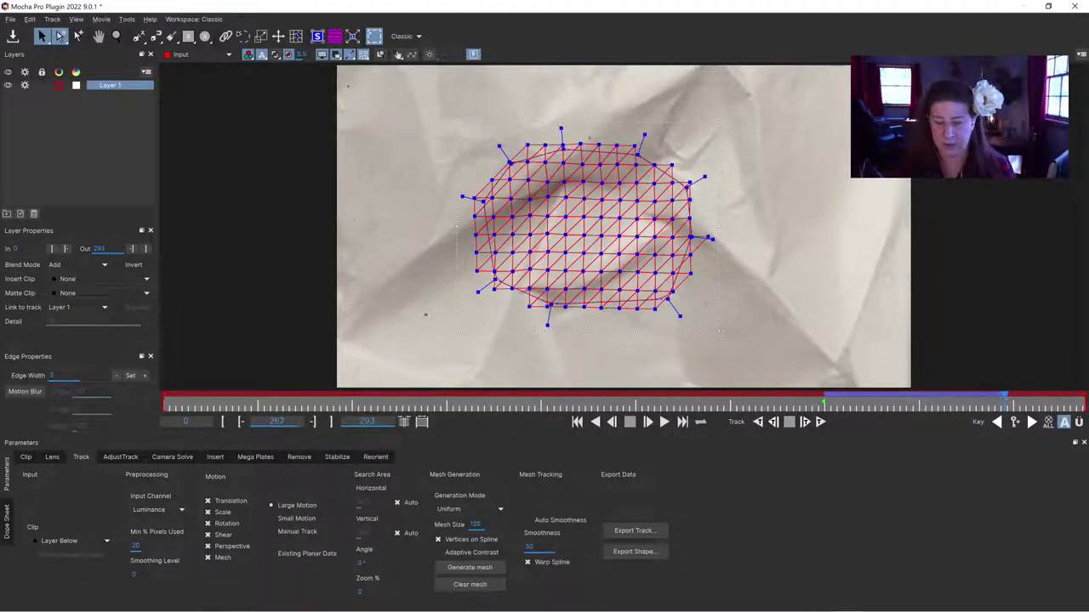
{"action": "mouse_move", "coordinate": [933, 398]}
{"action": "left_mouse_down"}
{"action": "mouse_move", "coordinate": [884, 401]}
{"action": "mouse_move", "coordinate": [930, 404]}
{"action": "left_mouse_up"}
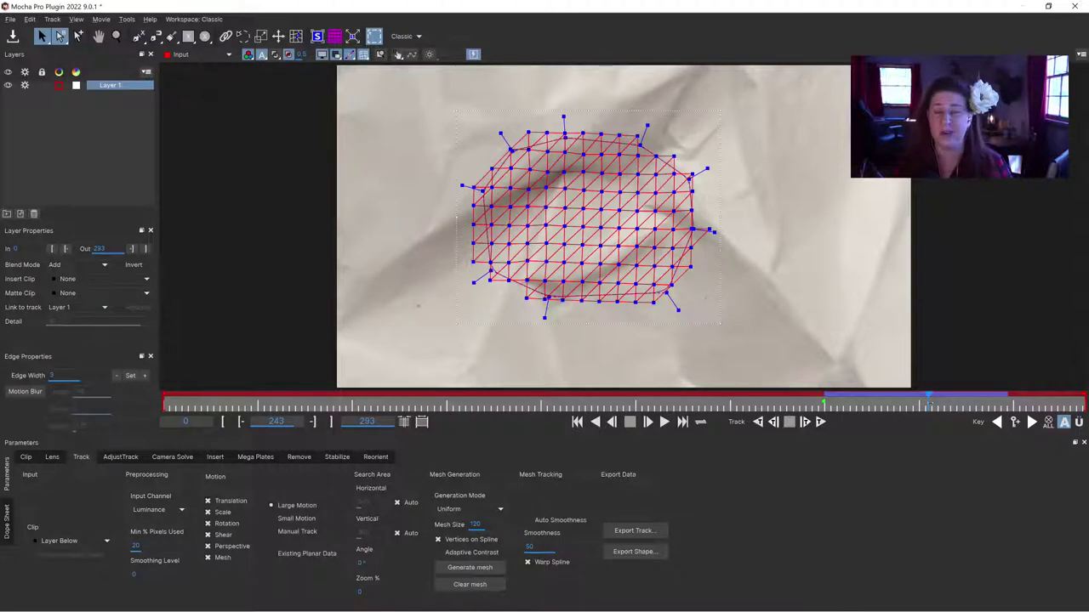
{"action": "left_click_drag", "start_coordinate": [930, 404], "coordinate": [883, 404]}
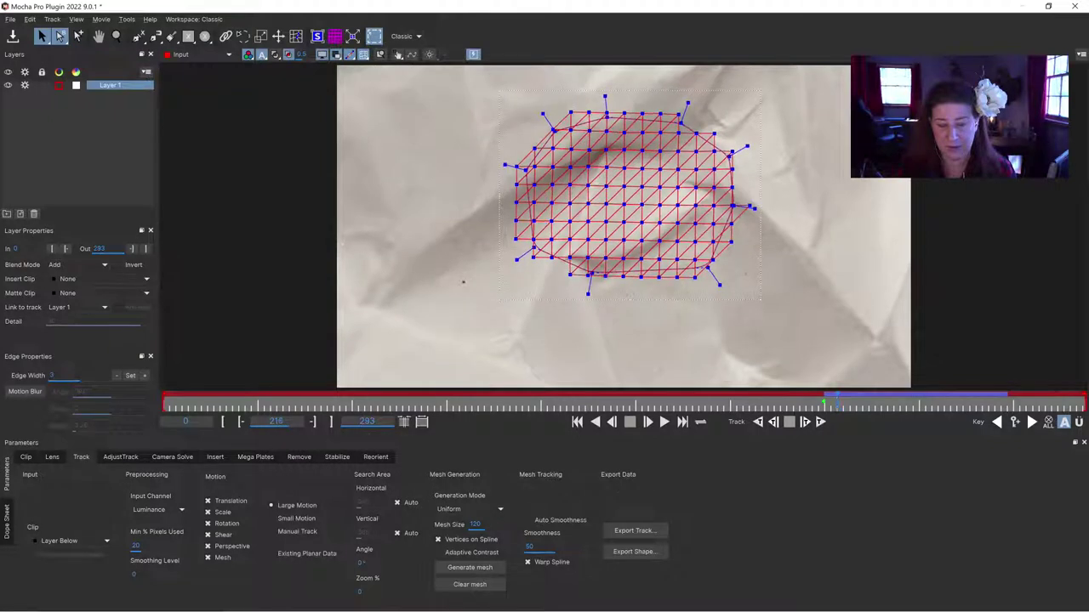
{"action": "key", "text": "Right"}
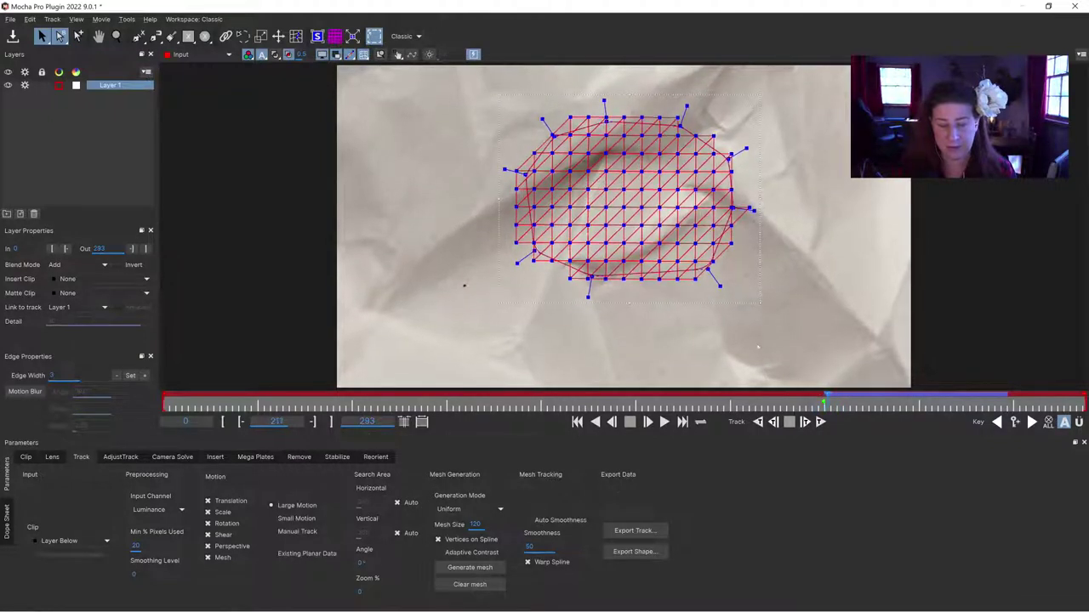
{"action": "key", "text": "Left"}
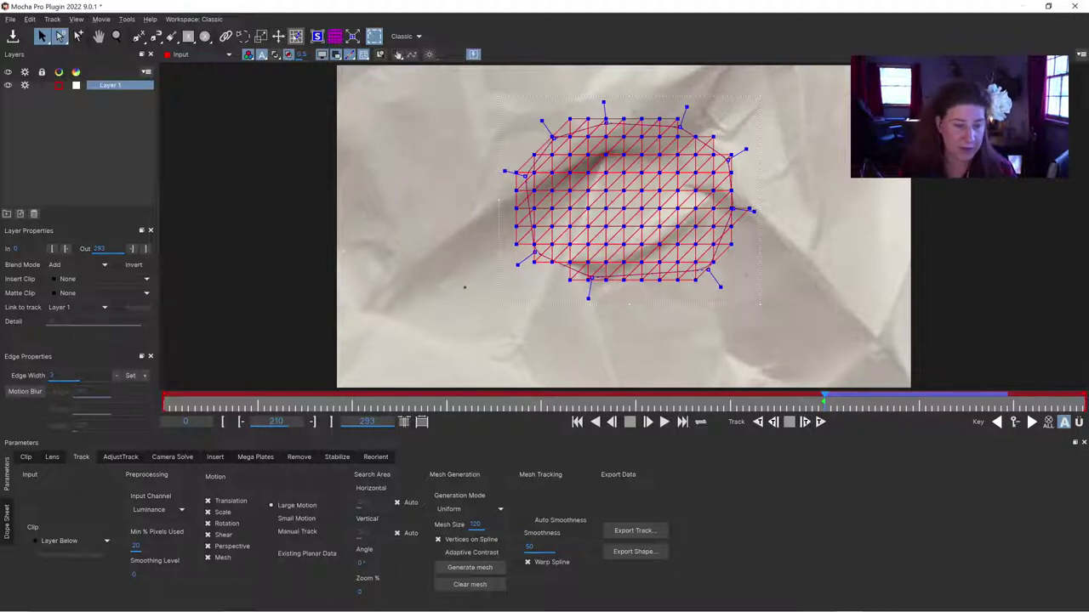
With the Edit Mesh tool, select two vertices below the upper crease and keyframe a mesh adjustment at frame 226.
{"action": "left_click", "coordinate": [296, 36]}
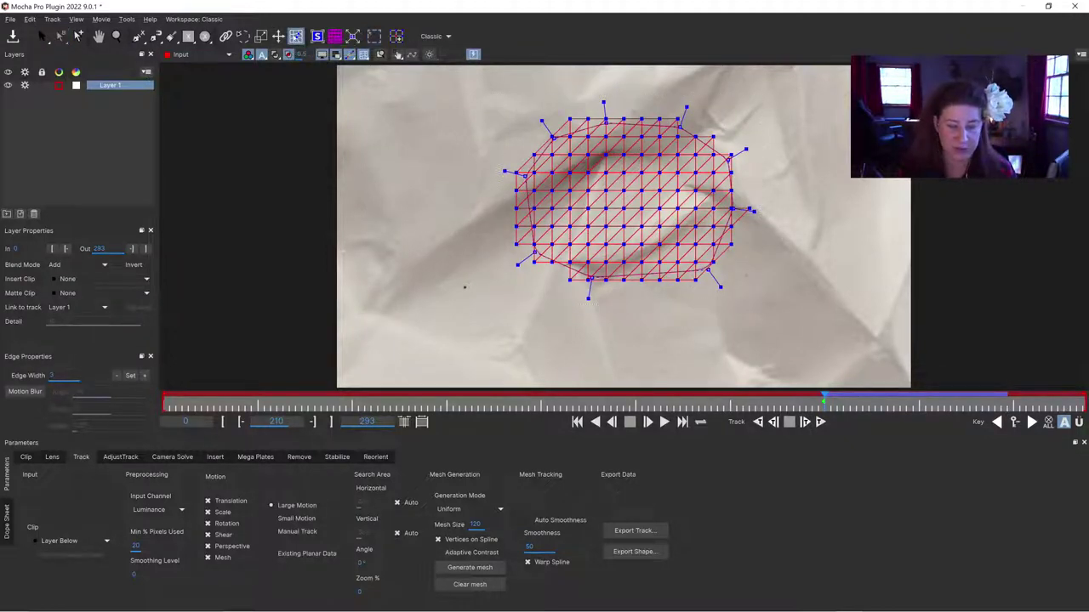
{"action": "left_click_drag", "start_coordinate": [823, 400], "coordinate": [847, 400]}
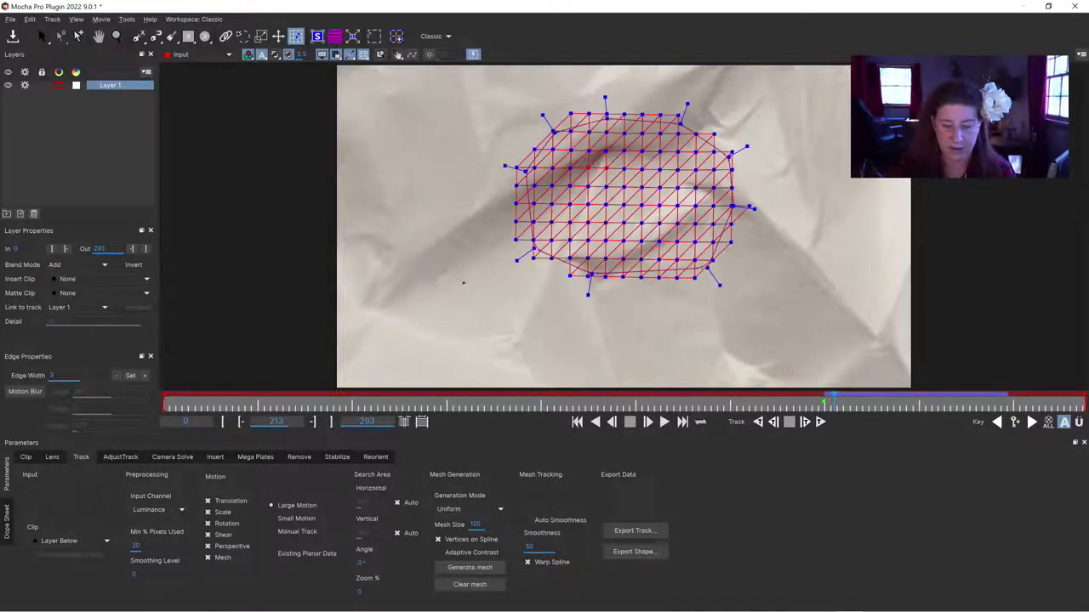
{"action": "key", "text": "Left"}
{"action": "key", "text": "space"}
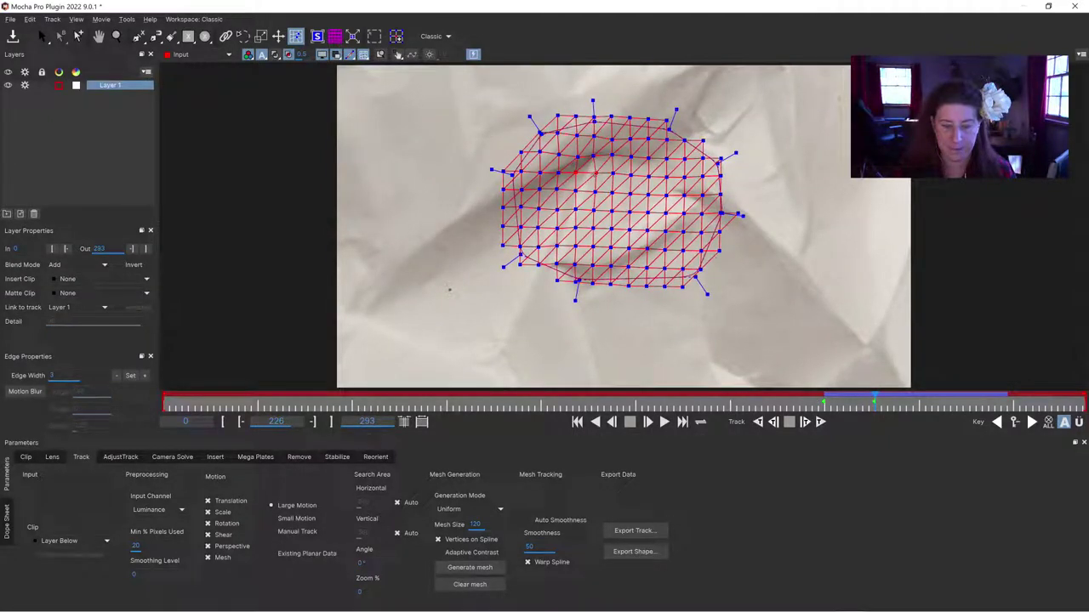
Step backward through the tracked frames from 267 to 220 to examine how the selected mesh vertices follow the crease.
{"action": "left_click_drag", "start_coordinate": [875, 399], "coordinate": [991, 395]}
{"action": "key", "text": "Left"}
{"action": "key", "text": "Left"}
{"action": "key", "text": "Left"}
{"action": "key", "text": "Left"}
{"action": "key", "text": "Left"}
{"action": "key", "text": "Left"}
{"action": "key", "text": "Left"}
{"action": "key", "text": "Left"}
{"action": "key", "text": "Left"}
{"action": "key", "text": "Left"}
{"action": "key", "text": "Left"}
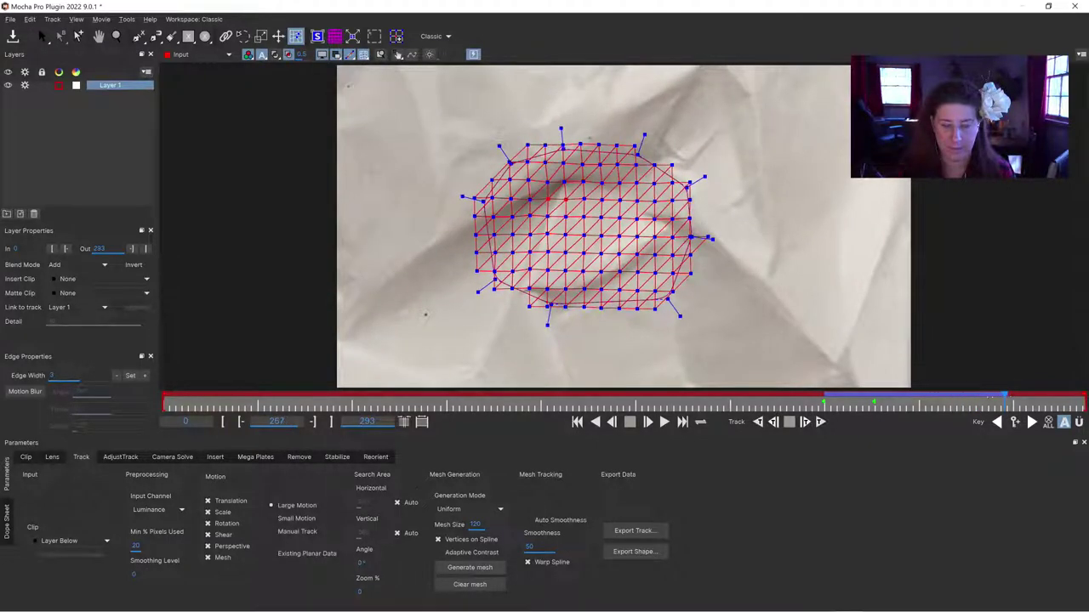
{"action": "key", "text": "Left"}
{"action": "key", "text": "Left"}
{"action": "key", "text": "Left"}
{"action": "key", "text": "Left"}
{"action": "key", "text": "Left"}
{"action": "key", "text": "Left"}
{"action": "key", "text": "Left"}
{"action": "key", "text": "Left"}
{"action": "key", "text": "Left"}
{"action": "key", "text": "Left"}
{"action": "key", "text": "Left"}
{"action": "key", "text": "Left"}
{"action": "key", "text": "Left"}
{"action": "key", "text": "Left"}
{"action": "key", "text": "Left"}
{"action": "key", "text": "Left"}
{"action": "key", "text": "Left"}
{"action": "key", "text": "Left"}
{"action": "key", "text": "Left"}
{"action": "key", "text": "Left"}
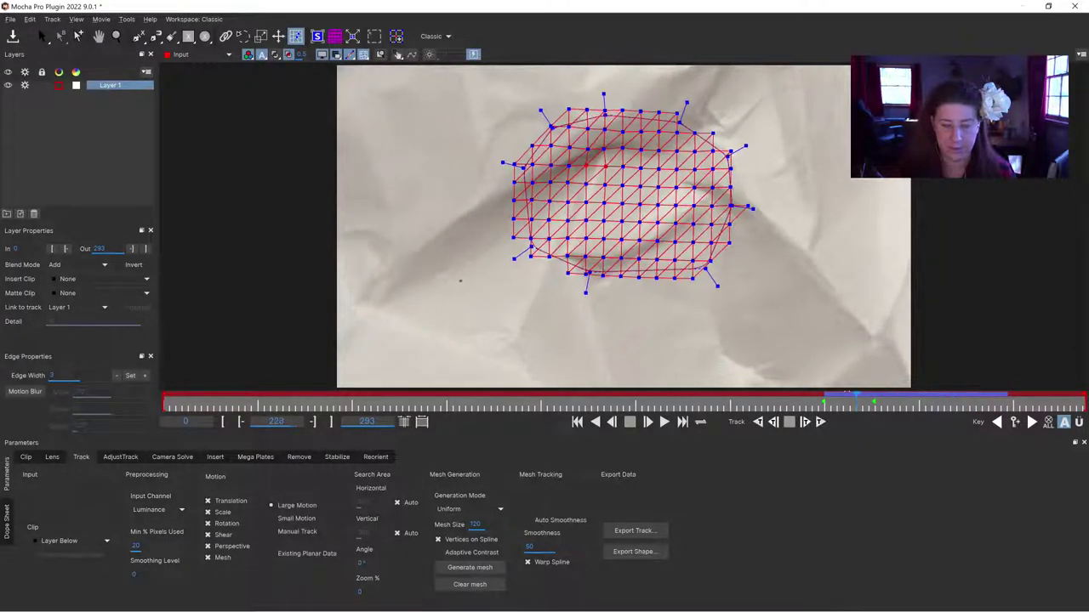
Return to the end of the tracked range and keyframe an adjustment of the selected mesh vertices at frame 263.
{"action": "left_click_drag", "start_coordinate": [859, 393], "coordinate": [1020, 397]}
{"action": "key", "text": "Right"}
{"action": "key", "text": "Right"}
{"action": "key", "text": "Right"}
{"action": "key", "text": "Right"}
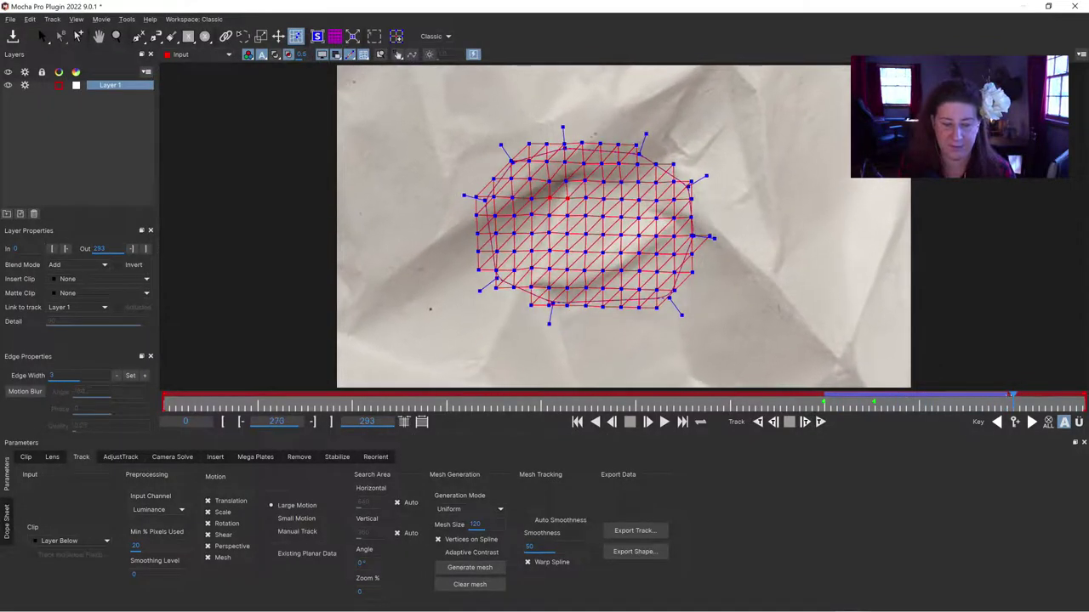
{"action": "key", "text": "Left"}
{"action": "key", "text": "Left"}
{"action": "key", "text": "Left"}
{"action": "key", "text": "Left"}
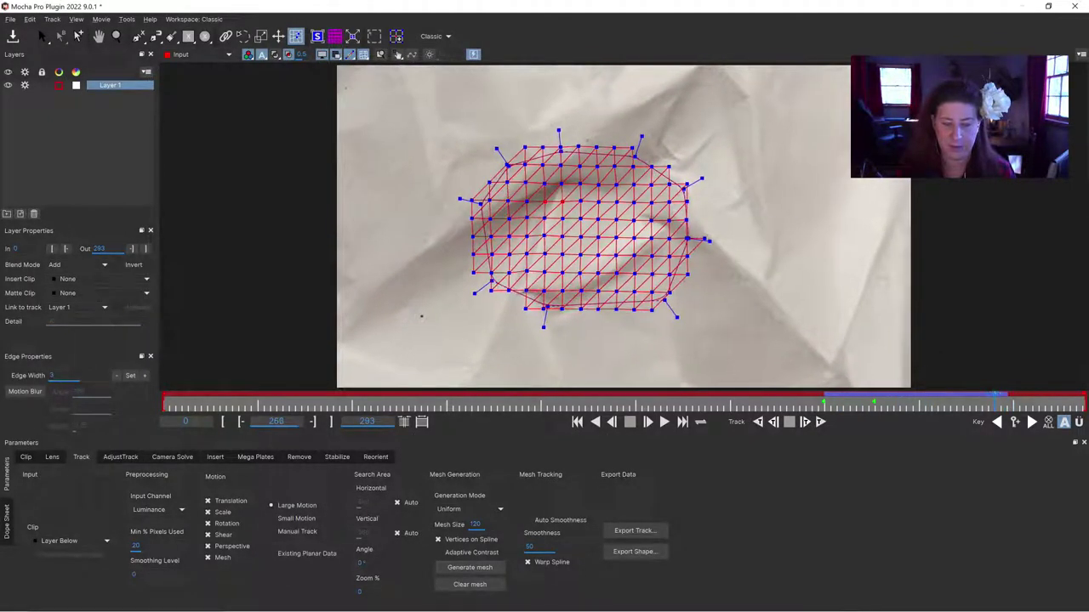
{"action": "key", "text": "Left"}
{"action": "key", "text": "Left"}
{"action": "key", "text": "Left"}
{"action": "key", "text": "Left"}
{"action": "key", "text": "Left"}
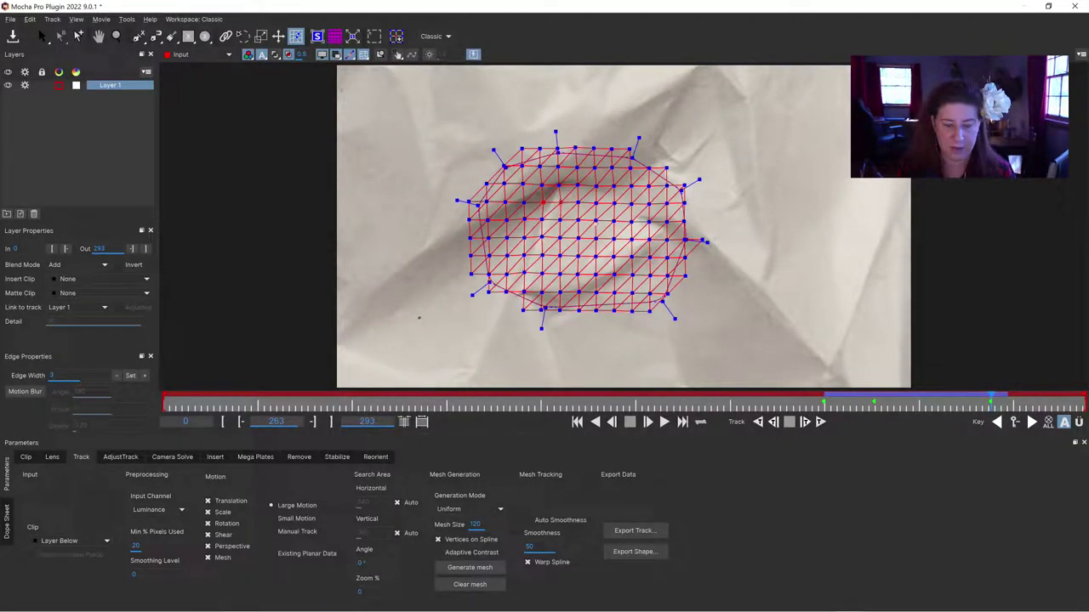
Keyframe the mesh adjustment at frame 268 and step back through the tracked frames to frame 229 to examine the mesh along the crease.
{"action": "left_click_drag", "start_coordinate": [991, 404], "coordinate": [1009, 405]}
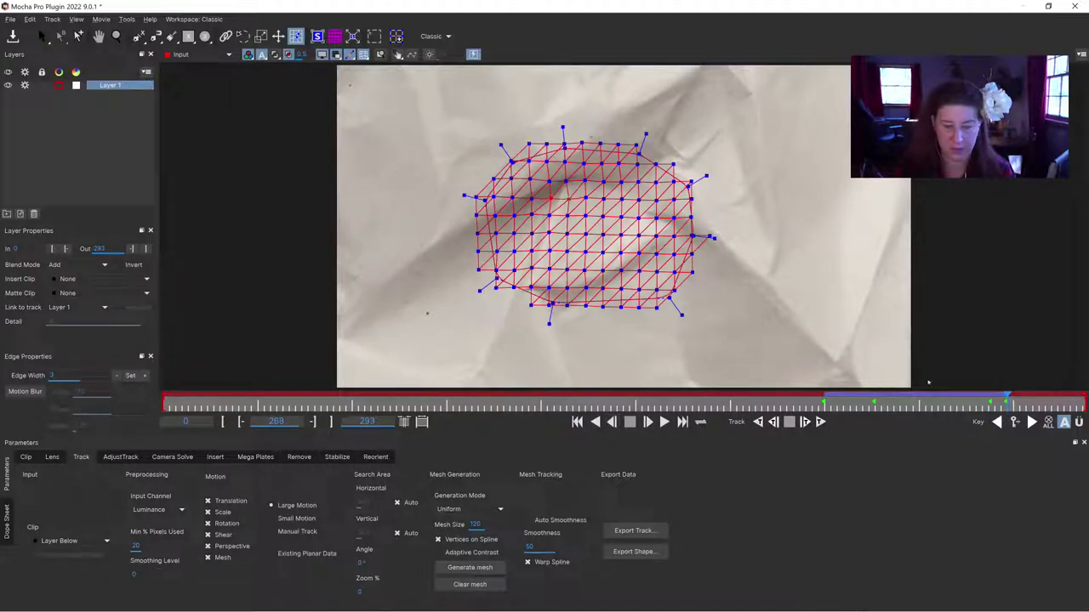
{"action": "key", "text": "Left"}
{"action": "key", "text": "Left"}
{"action": "key", "text": "Left"}
{"action": "key", "text": "Left"}
{"action": "key", "text": "Left"}
{"action": "key", "text": "Left"}
{"action": "key", "text": "Left"}
{"action": "key", "text": "Left"}
{"action": "key", "text": "Left"}
{"action": "key", "text": "Left"}
{"action": "key", "text": "Left"}
{"action": "key", "text": "Left"}
{"action": "key", "text": "Left"}
{"action": "key", "text": "Left"}
{"action": "key", "text": "Left"}
{"action": "key", "text": "Left"}
{"action": "key", "text": "Left"}
{"action": "key", "text": "Left"}
{"action": "key", "text": "Left"}
{"action": "key", "text": "Left"}
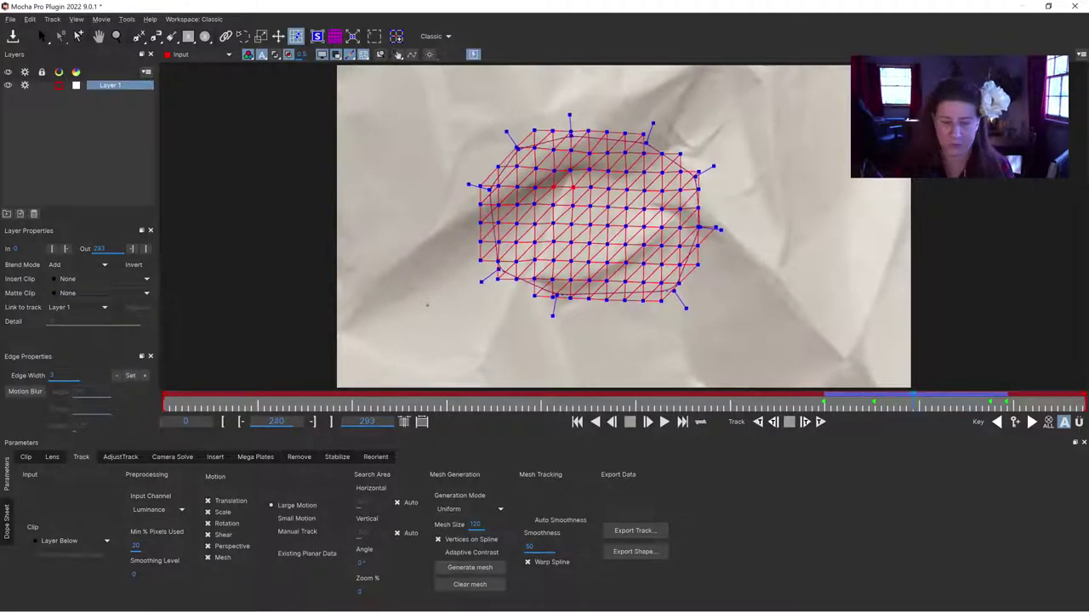
{"action": "key", "text": "z"}
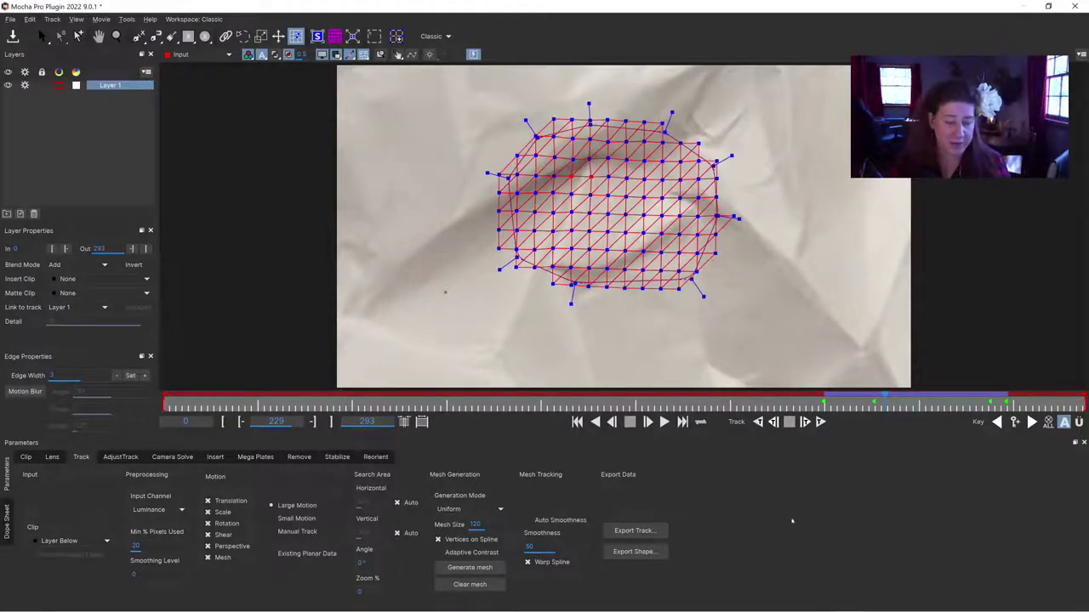
Set the Logo clip as Layer 1's insert clip.
{"action": "left_click", "coordinate": [215, 457]}
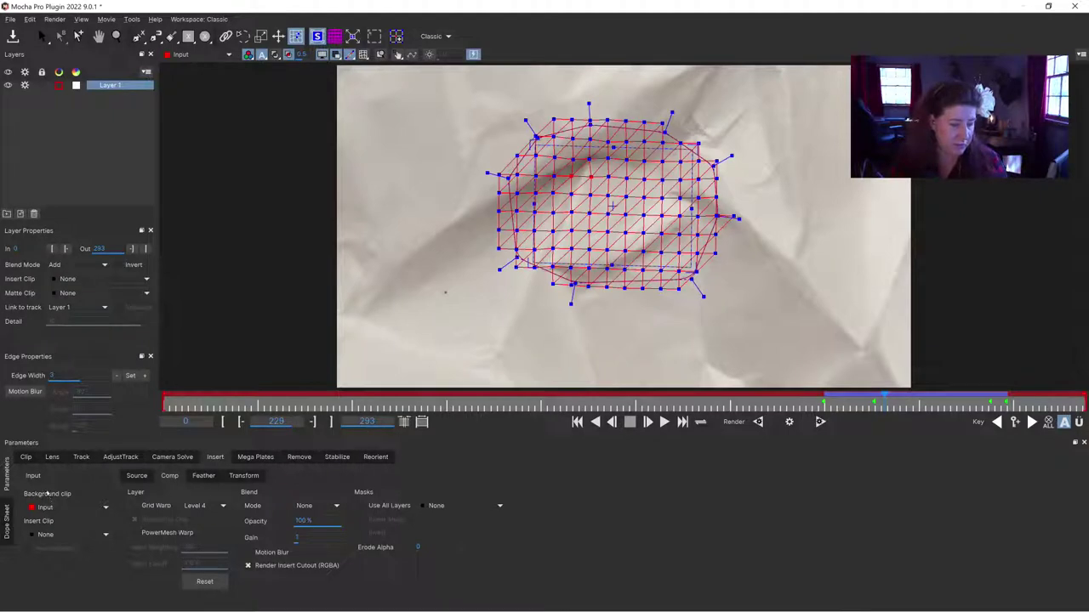
{"action": "left_click", "coordinate": [67, 279]}
{"action": "left_click", "coordinate": [68, 327]}
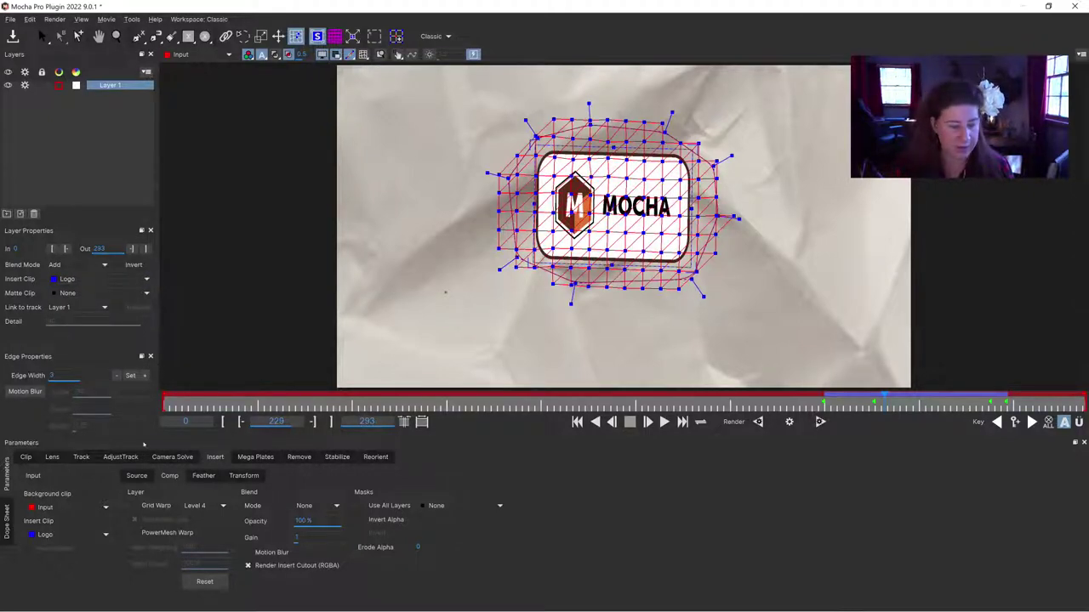
Set the inserted logo's blend mode to Multiply and scrub through the tracked frames to check the composite.
{"action": "left_click", "coordinate": [81, 457]}
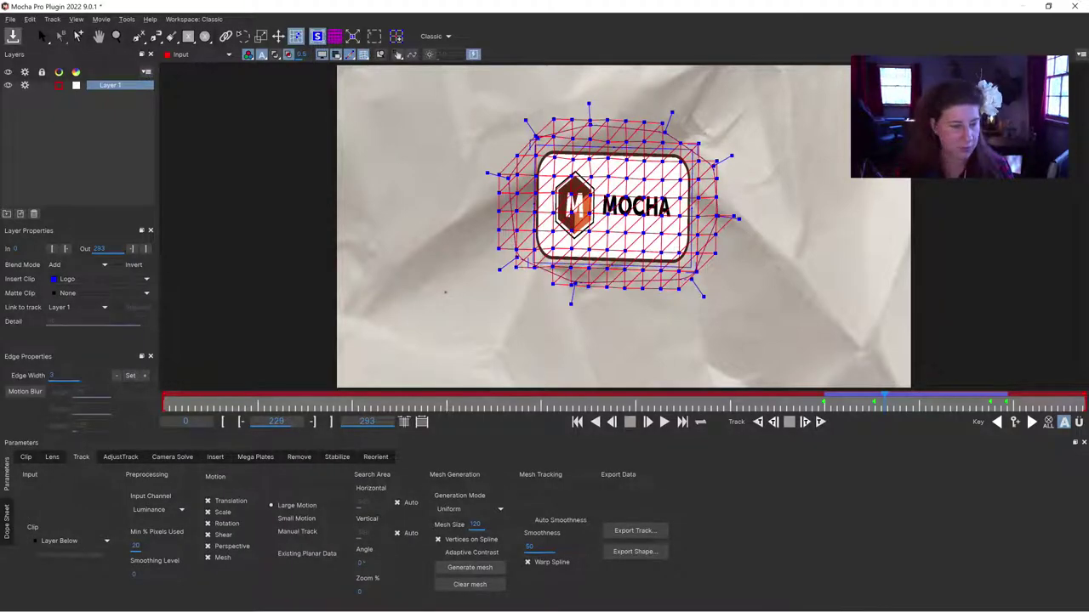
{"action": "left_click", "coordinate": [116, 35]}
{"action": "left_click_drag", "start_coordinate": [583, 194], "coordinate": [612, 141]}
{"action": "left_click_drag", "start_coordinate": [631, 320], "coordinate": [633, 284]}
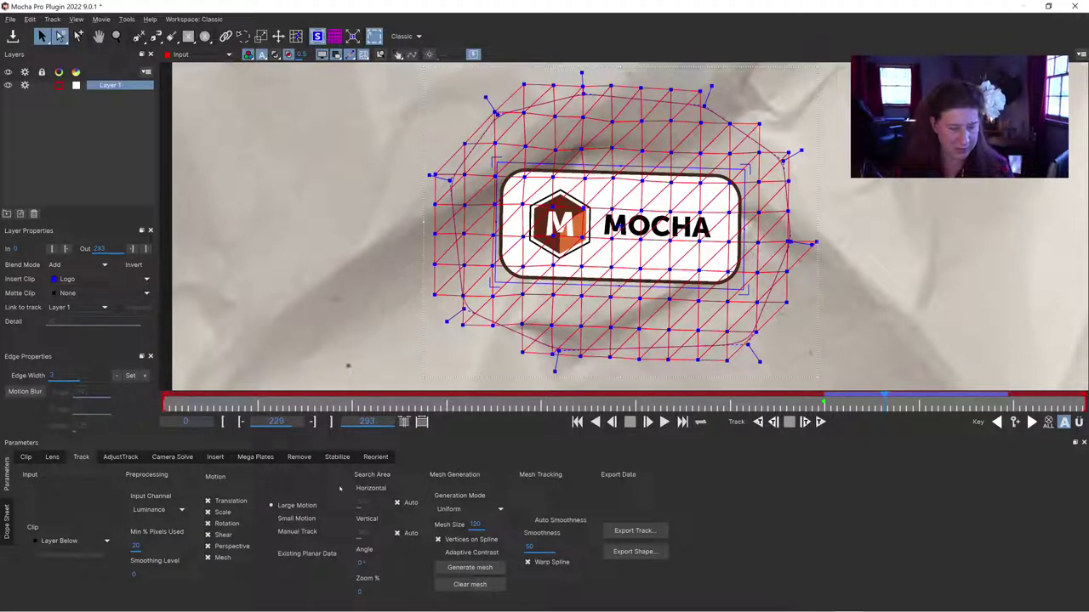
{"action": "left_click", "coordinate": [215, 457]}
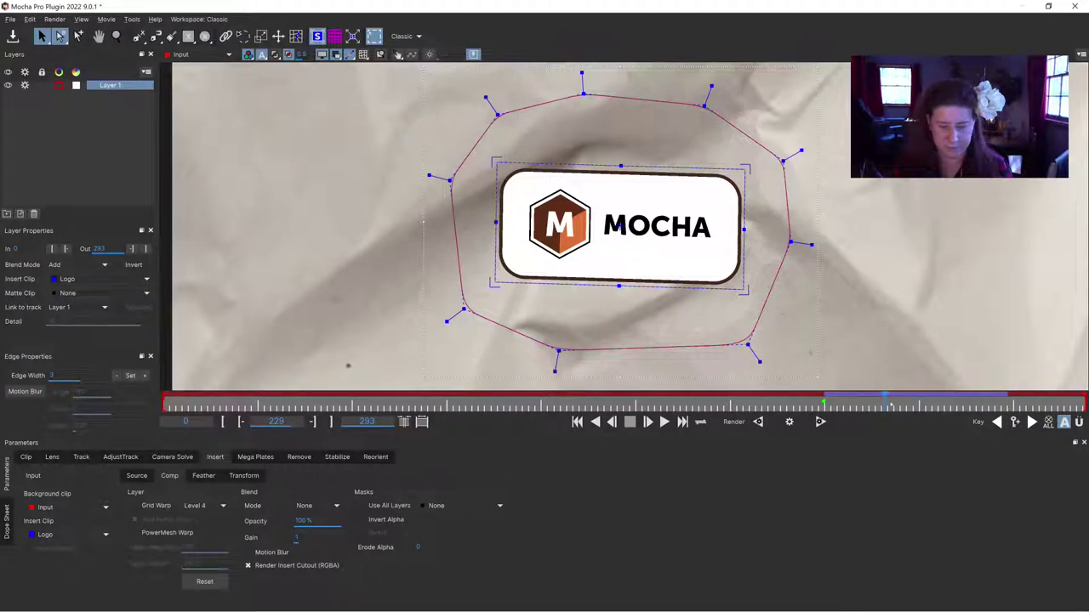
{"action": "mouse_move", "coordinate": [885, 403]}
{"action": "left_mouse_down"}
{"action": "mouse_move", "coordinate": [812, 403]}
{"action": "mouse_move", "coordinate": [993, 397]}
{"action": "mouse_move", "coordinate": [904, 397]}
{"action": "left_mouse_up"}
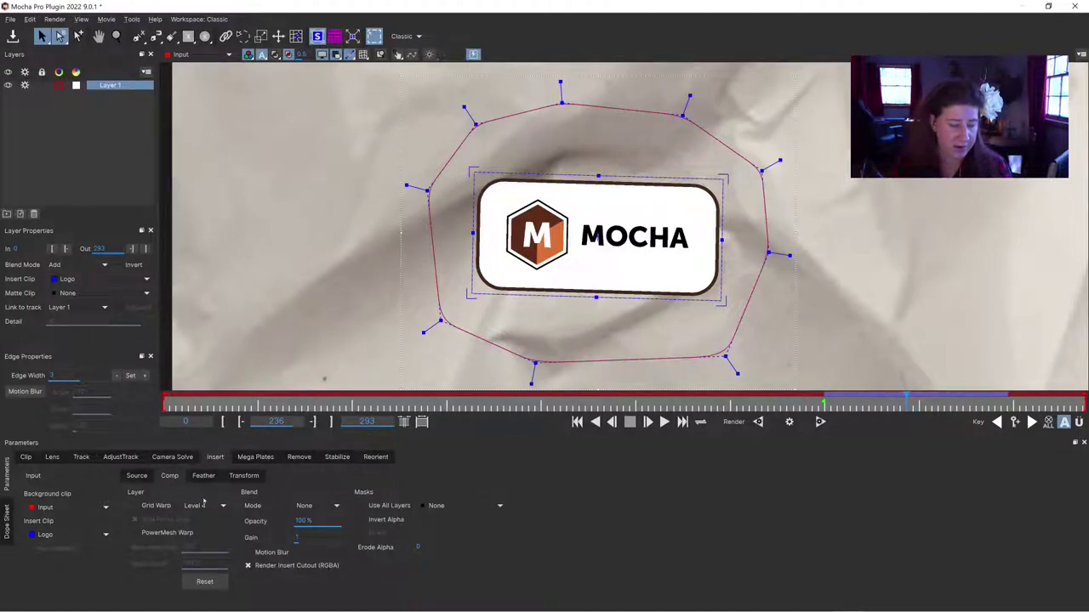
{"action": "left_click", "coordinate": [308, 507]}
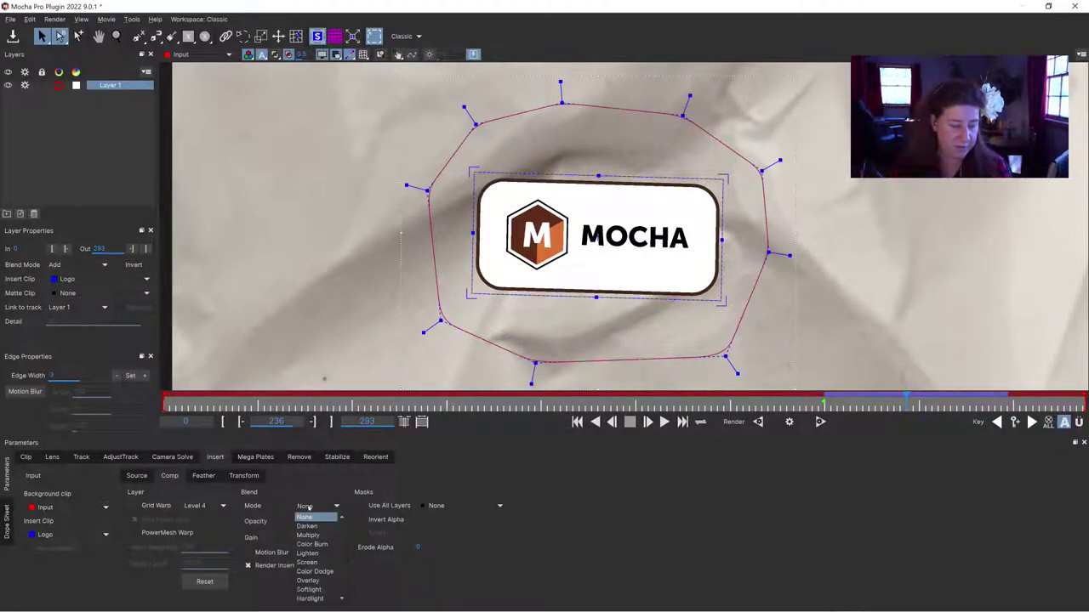
{"action": "left_click", "coordinate": [308, 536]}
{"action": "mouse_move", "coordinate": [907, 398]}
{"action": "left_mouse_down"}
{"action": "mouse_move", "coordinate": [851, 398]}
{"action": "mouse_move", "coordinate": [891, 399]}
{"action": "left_mouse_up"}
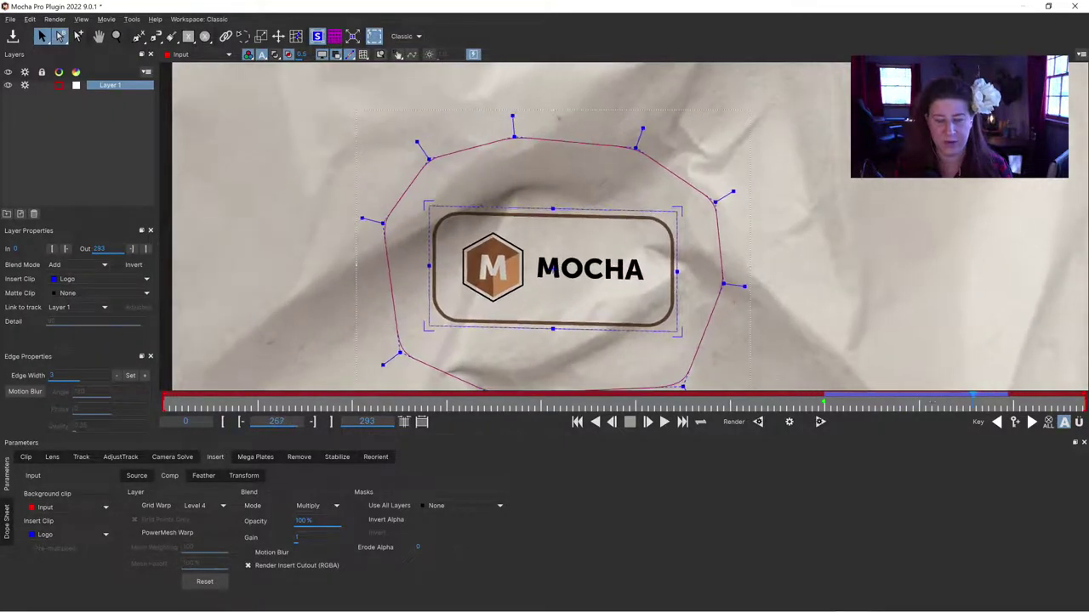
Return to frame 210 and enable Grid Warp at Level 2 on the logo insert.
{"action": "left_click_drag", "start_coordinate": [933, 403], "coordinate": [928, 403]}
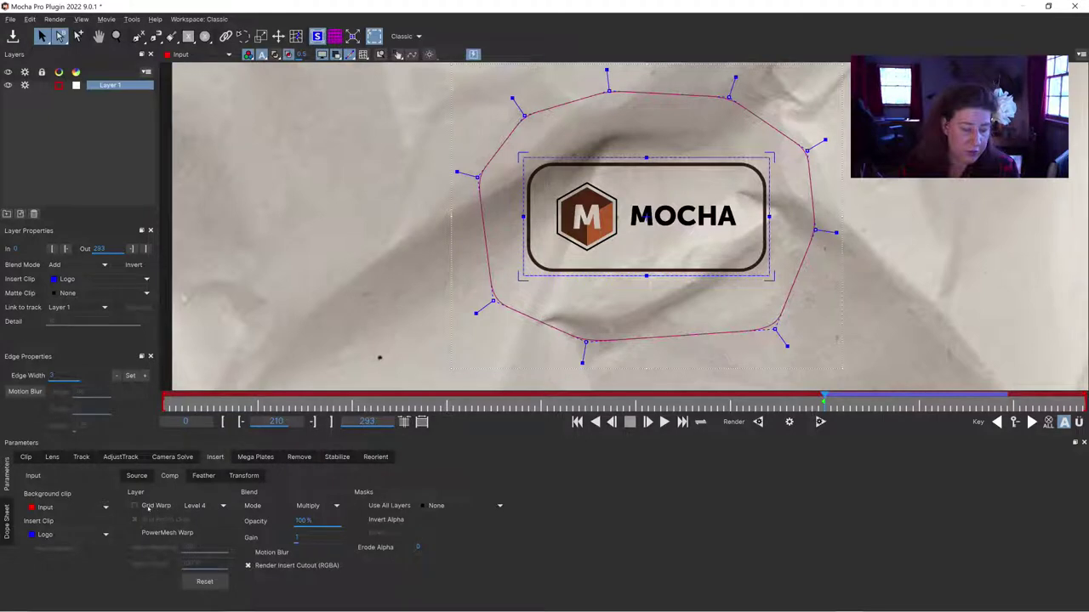
{"action": "left_click", "coordinate": [135, 505]}
{"action": "left_click", "coordinate": [204, 506]}
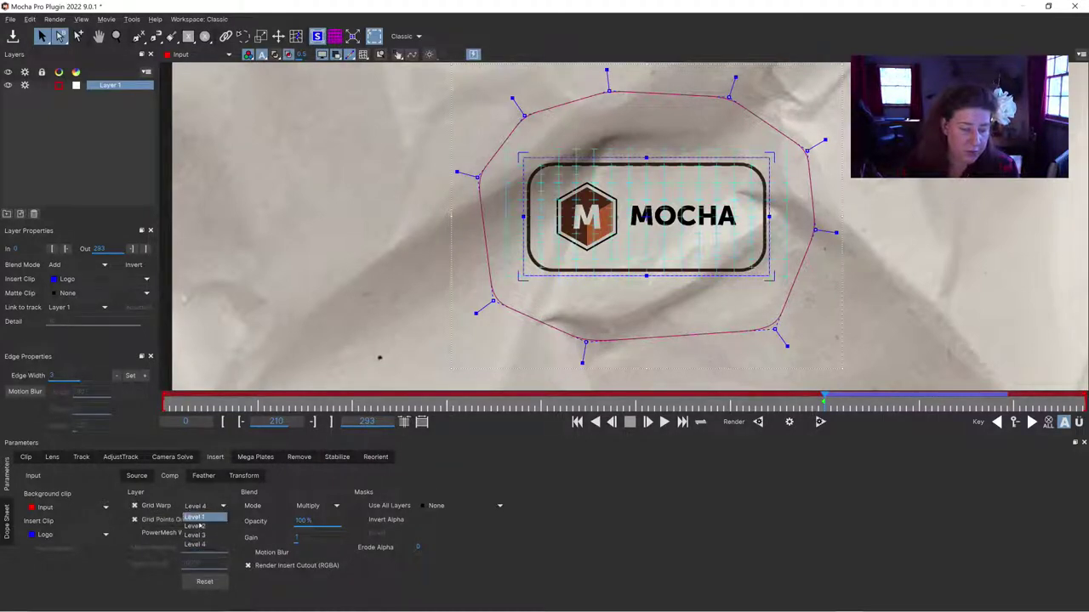
{"action": "left_click", "coordinate": [196, 525]}
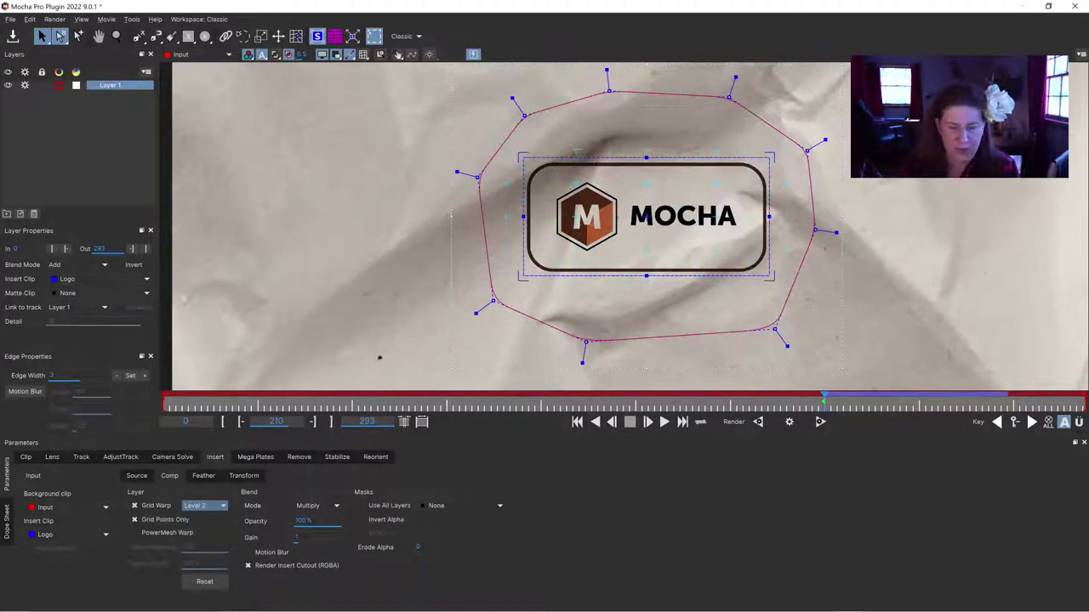
Warp the logo's hexagon side by shifting its upper grid points outward and its lower grid points slightly downward to suit the creases.
{"action": "left_click_drag", "start_coordinate": [576, 184], "coordinate": [567, 178]}
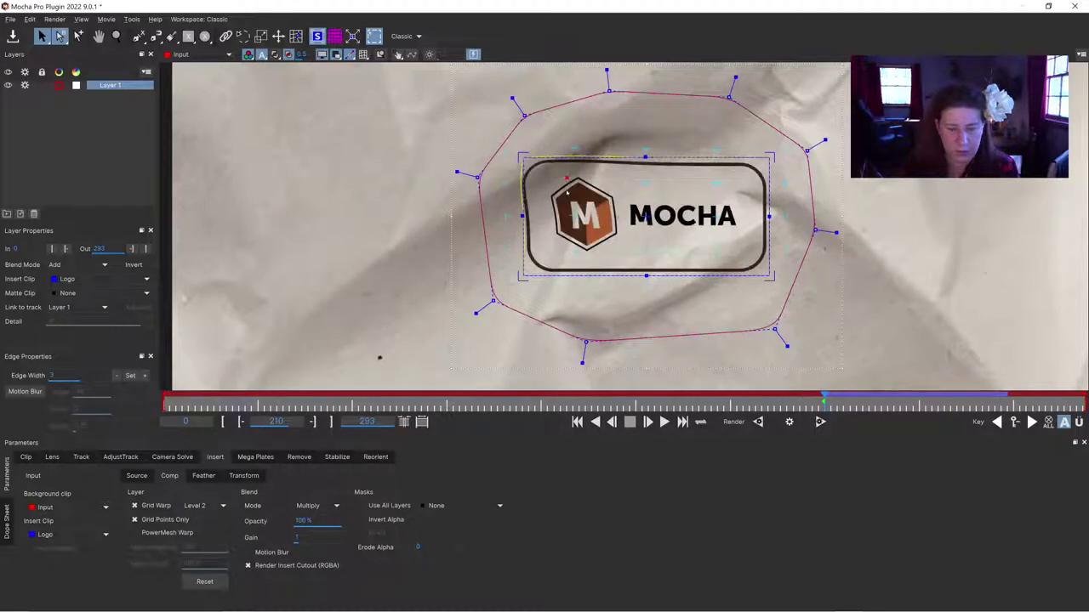
{"action": "left_click_drag", "start_coordinate": [583, 216], "coordinate": [575, 213]}
{"action": "left_click_drag", "start_coordinate": [498, 288], "coordinate": [500, 293]}
{"action": "left_click_drag", "start_coordinate": [575, 284], "coordinate": [574, 291]}
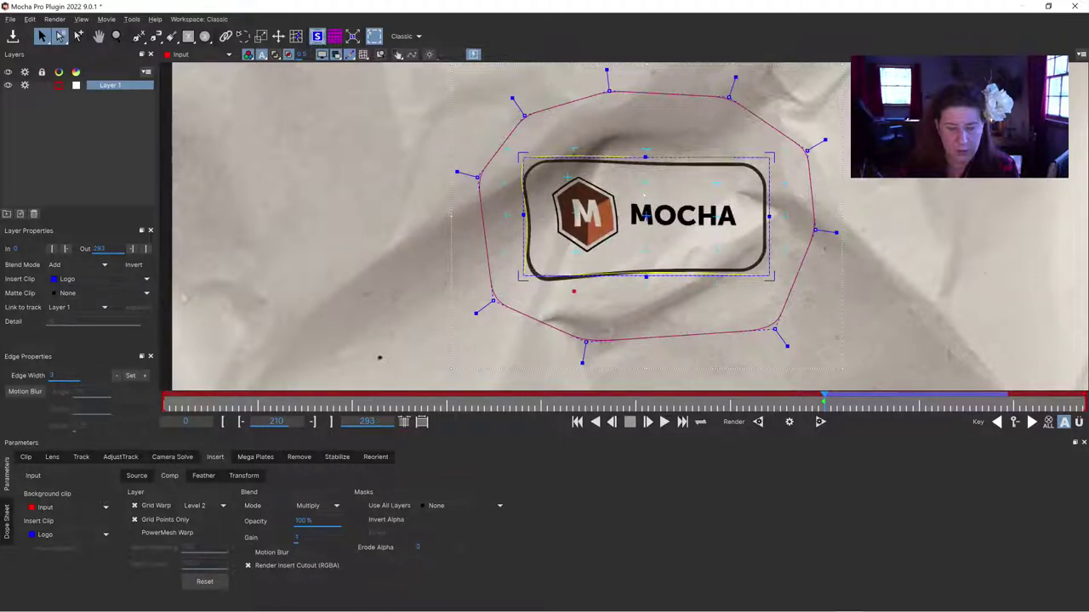
Raise the logo's top-centre and bottom-centre grid points and reshape its right edge inward to suit the paper's folds.
{"action": "left_click_drag", "start_coordinate": [646, 150], "coordinate": [645, 134]}
{"action": "left_click_drag", "start_coordinate": [786, 150], "coordinate": [791, 148]}
{"action": "left_click_drag", "start_coordinate": [786, 216], "coordinate": [771, 212]}
{"action": "left_click_drag", "start_coordinate": [787, 252], "coordinate": [778, 282]}
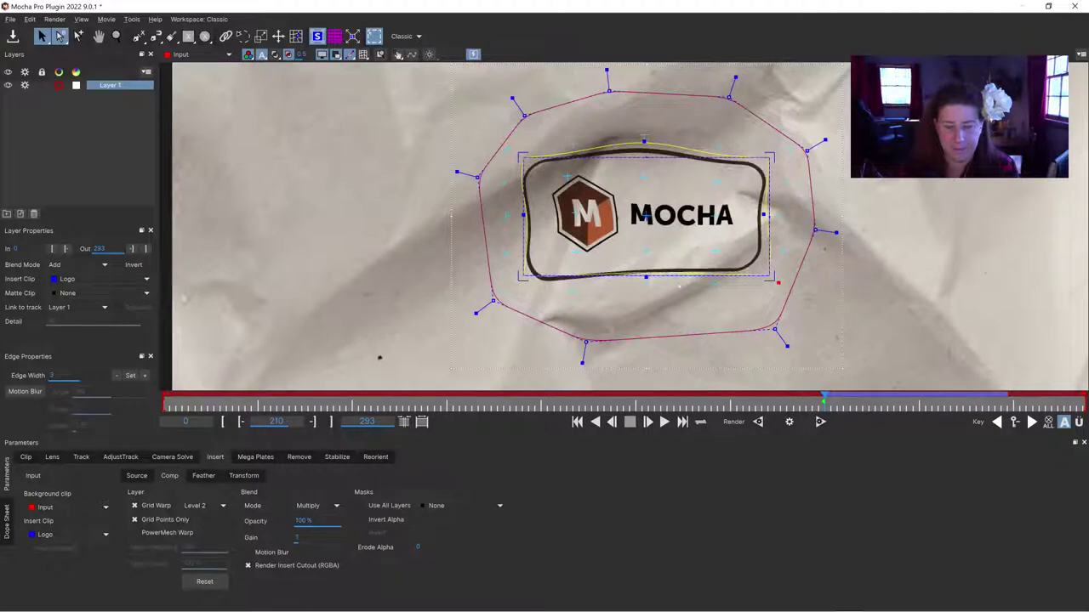
{"action": "left_click_drag", "start_coordinate": [646, 286], "coordinate": [645, 279]}
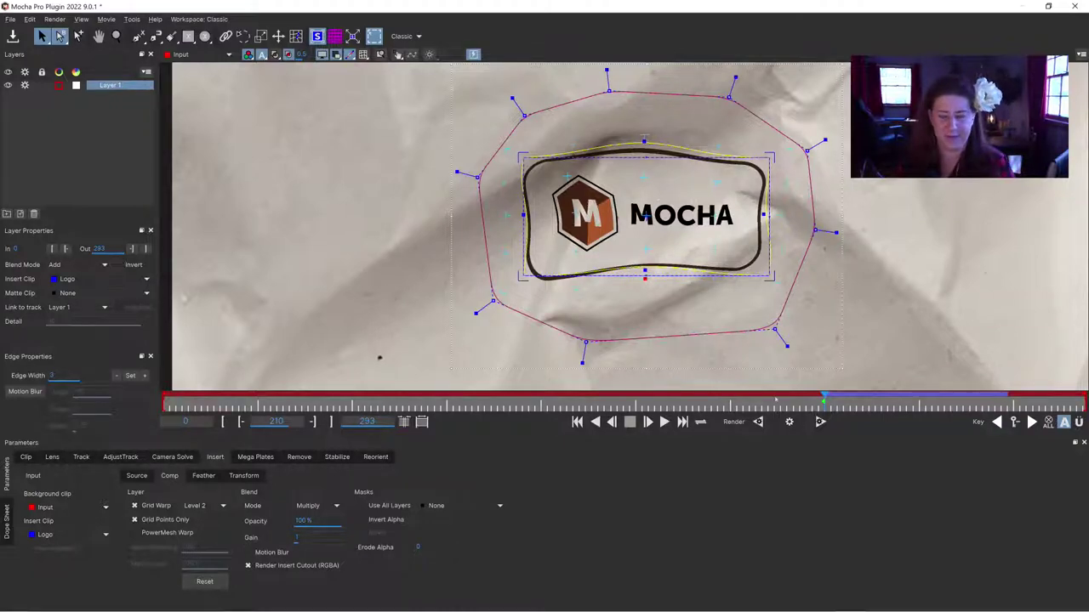
Play back the warped logo and briefly overlay the planar grid at frame 244 to examine the motion.
{"action": "key", "text": "space"}
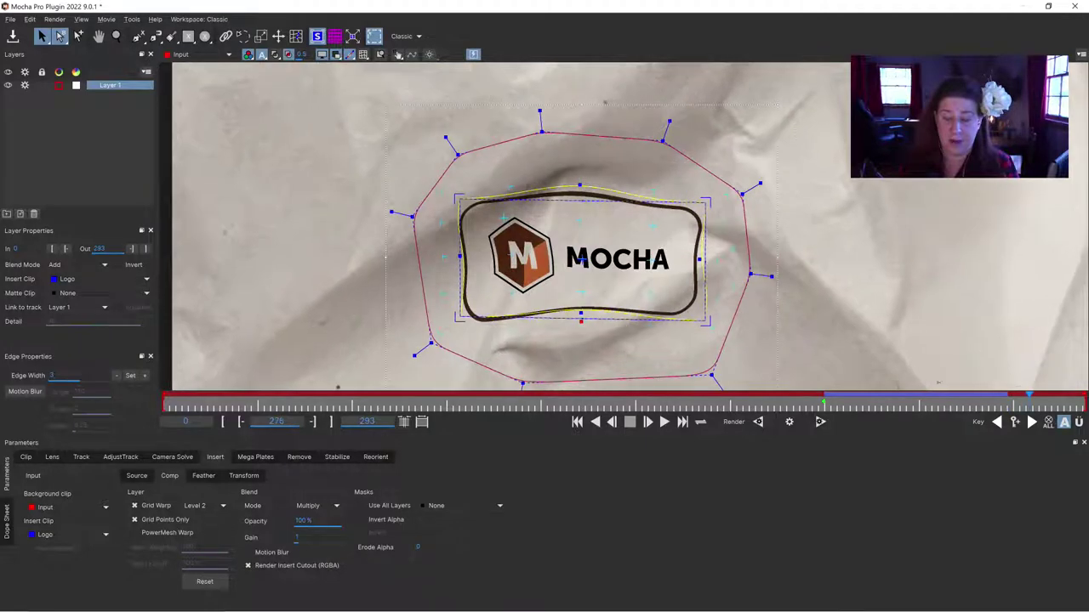
{"action": "key", "text": "z"}
{"action": "left_click_drag", "start_coordinate": [841, 397], "coordinate": [932, 397]}
{"action": "key", "text": "g"}
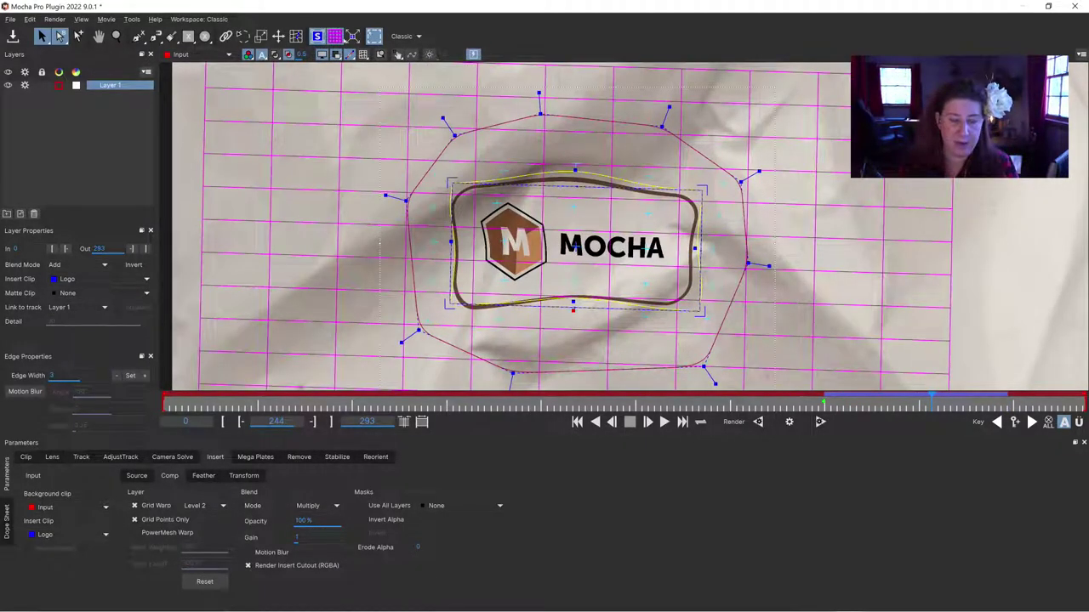
{"action": "left_click", "coordinate": [335, 36]}
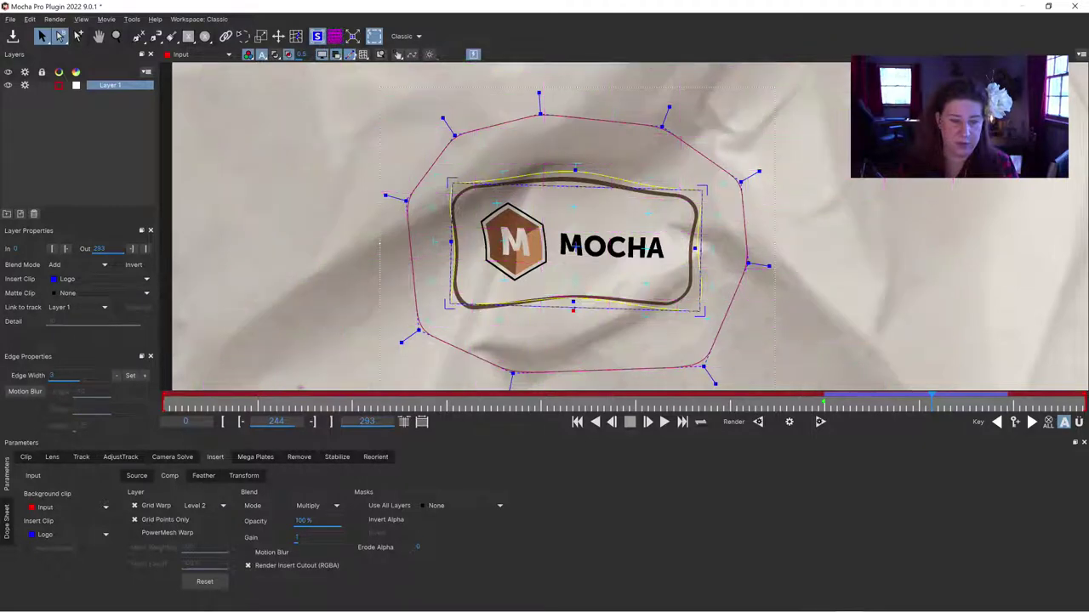
Display the tracked mesh over the warped logo and play the clip to compare their movement.
{"action": "left_click", "coordinate": [363, 54]}
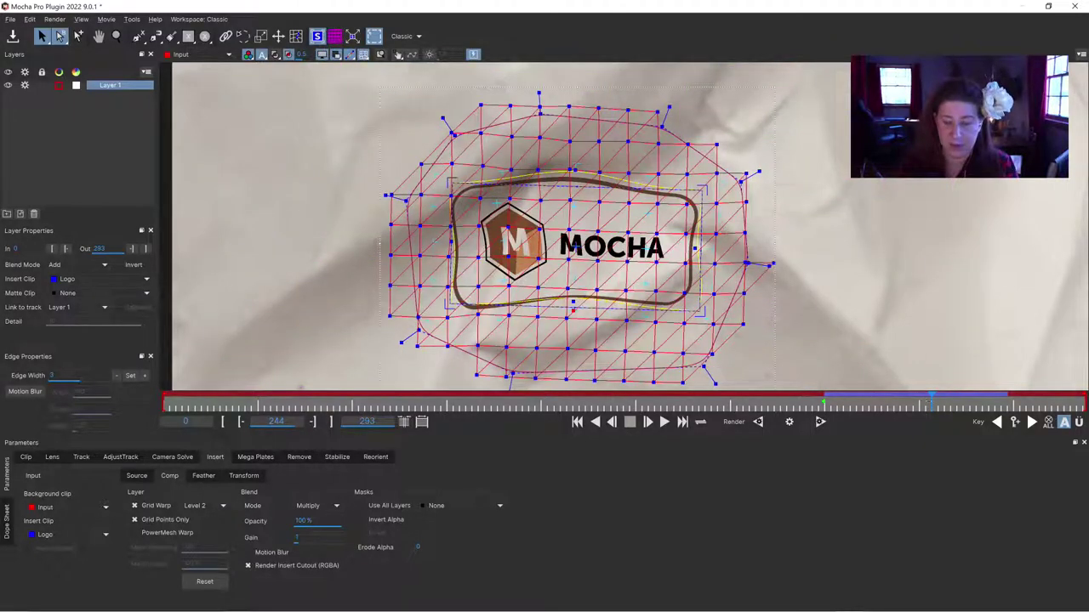
{"action": "key", "text": "space"}
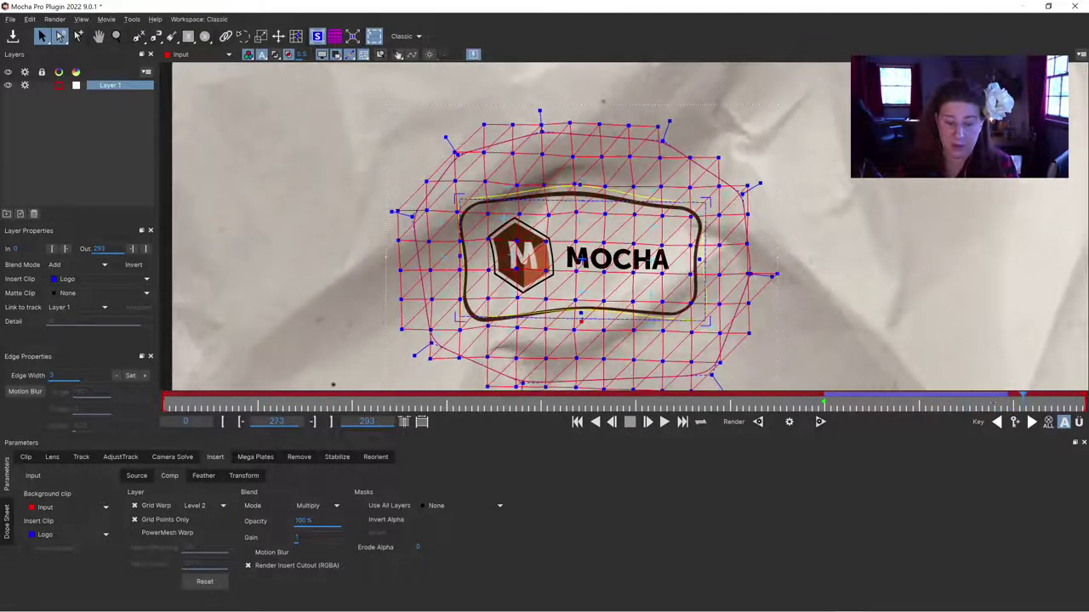